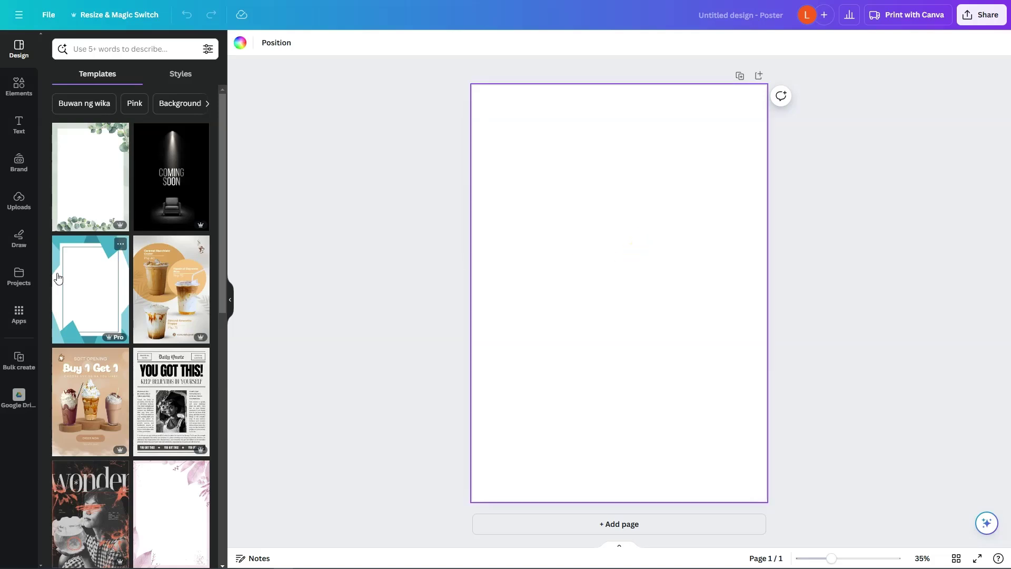
Step: Search the templates for "planner cover" and browse the designs
left_click(115, 48)
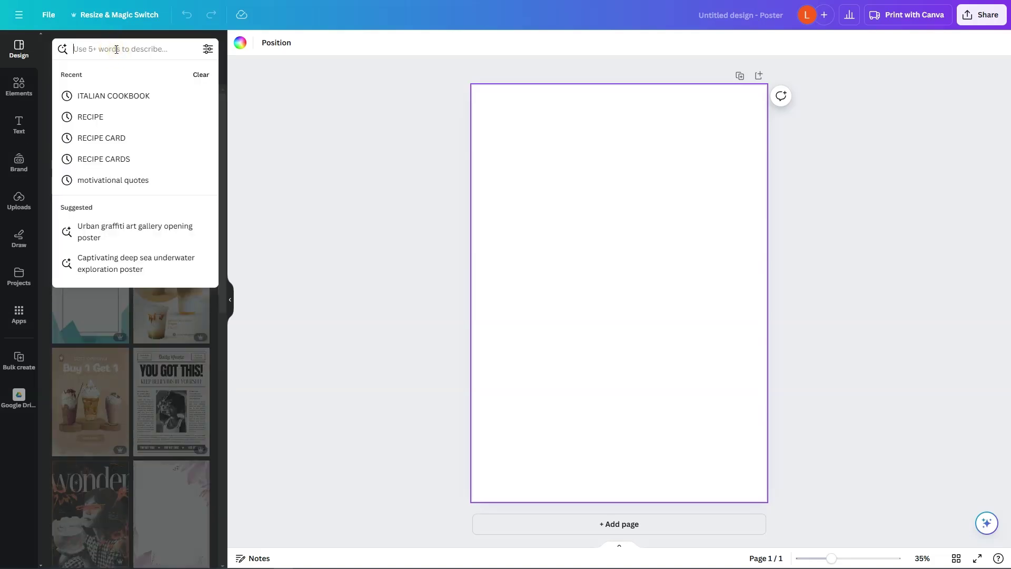
type("planner cover")
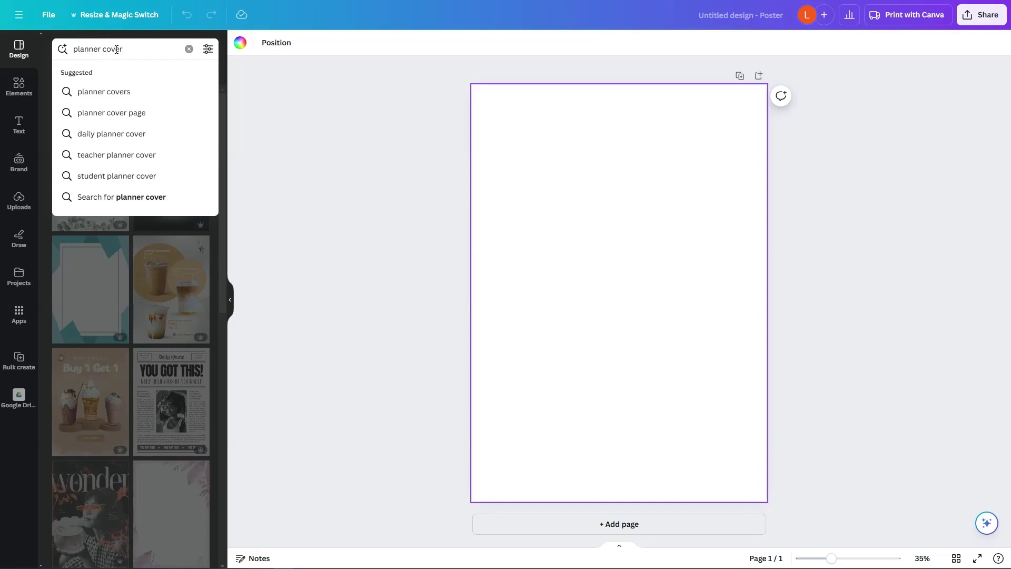
key("Return")
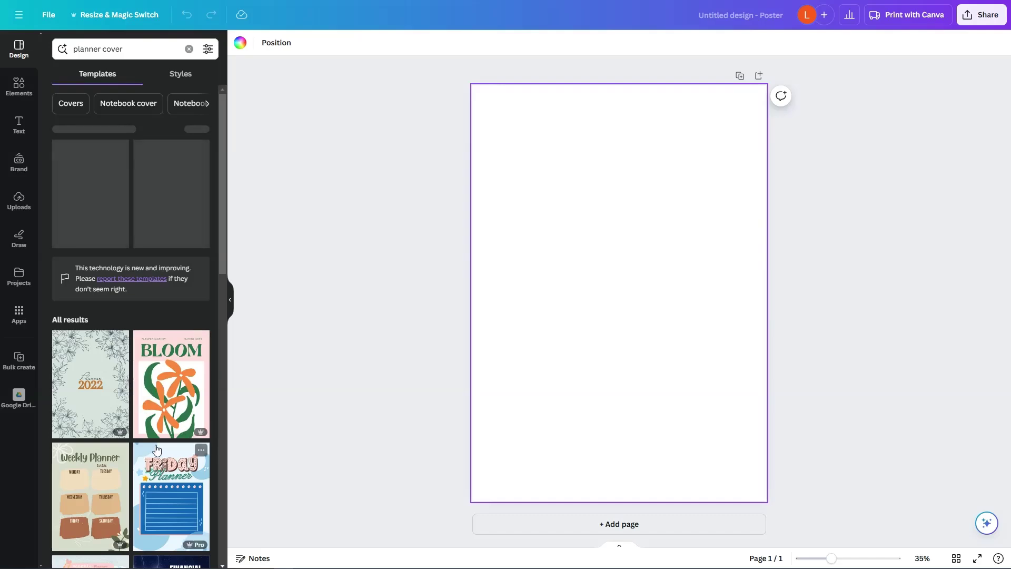
scroll(168, 477, "down", 5)
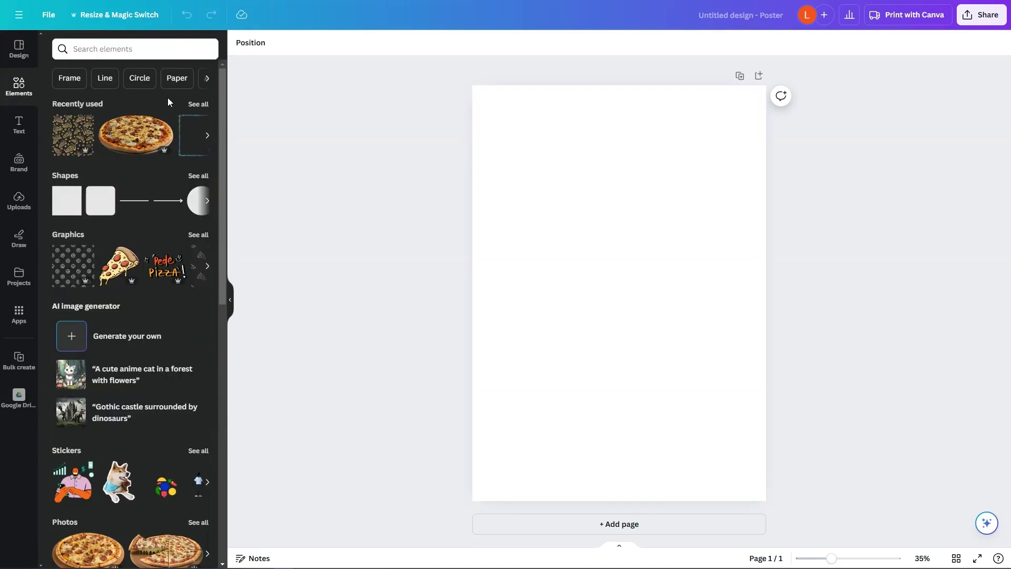
Step: Search the elements for "shadow" and add the thin horizontal shadow graphic with the dark upper edge to the page
left_click(140, 49)
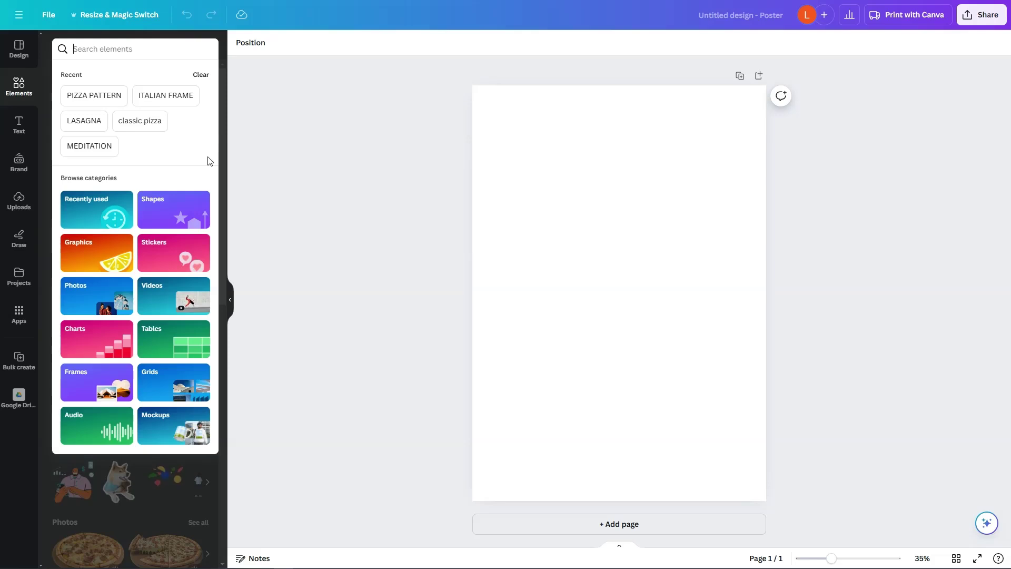
type("shadow")
key("Return")
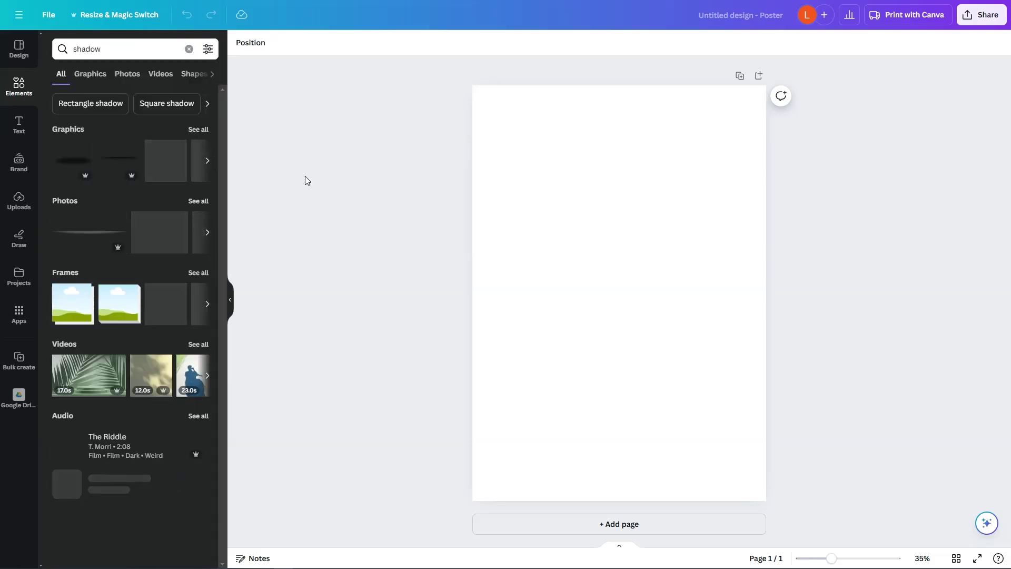
left_click(200, 129)
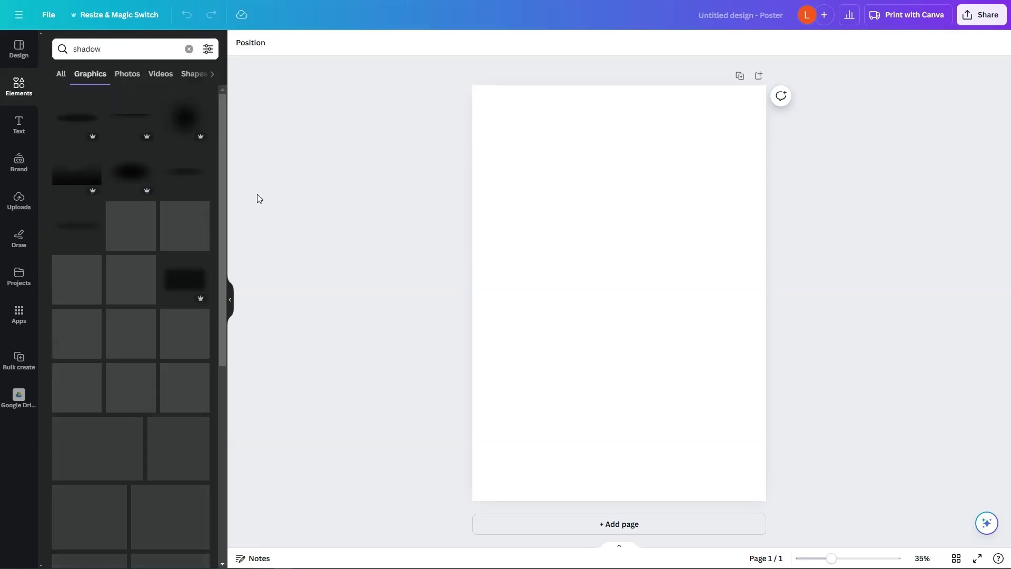
left_click_drag(587, 271, 595, 284)
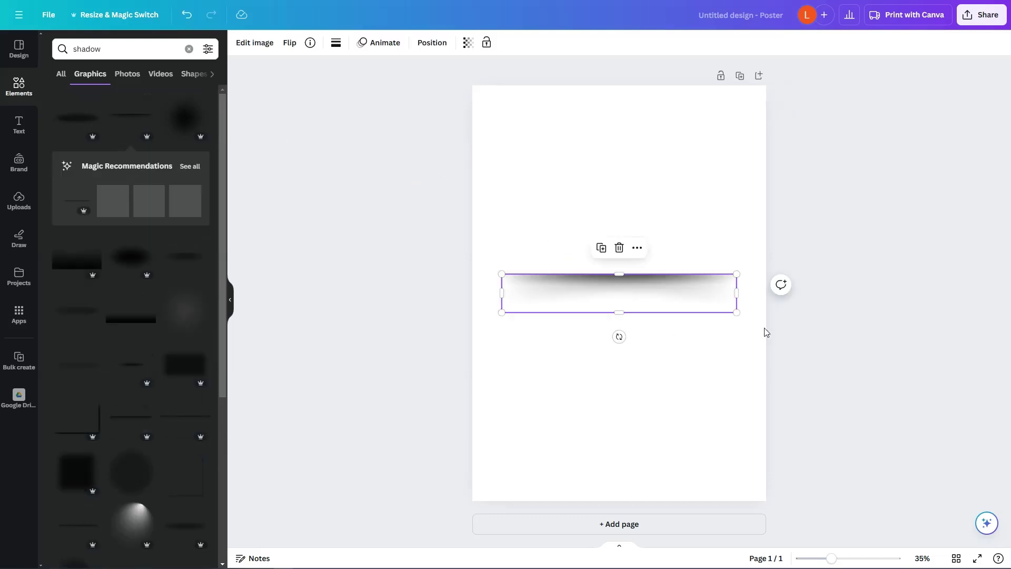
Step: Rotate the shadow to vertical with its dark edge facing right and fit it to the page height along the left edge
left_click_drag(618, 333, 508, 293)
left_click(727, 282)
left_click_drag(623, 243, 492, 149)
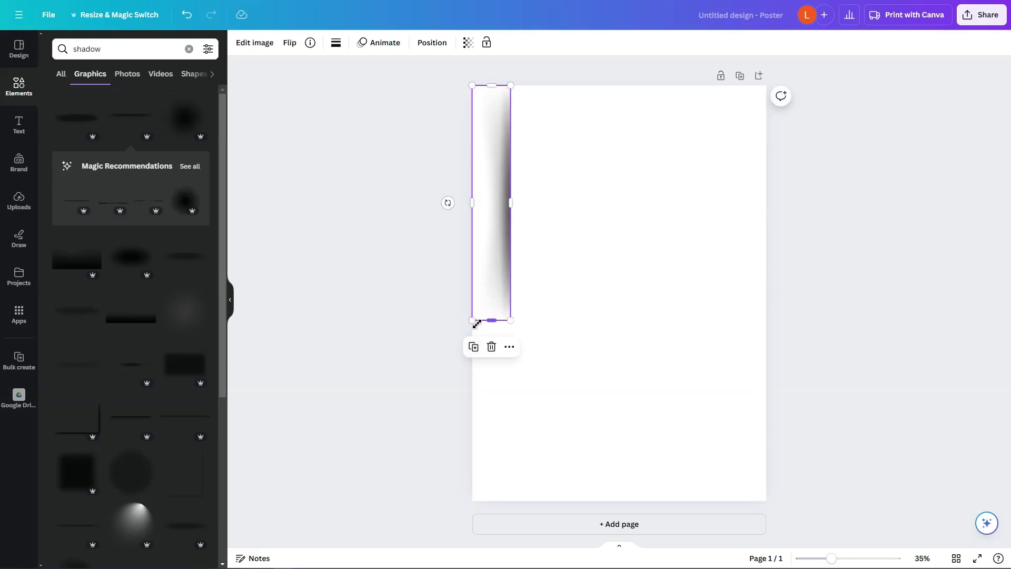
left_click_drag(473, 320, 420, 501)
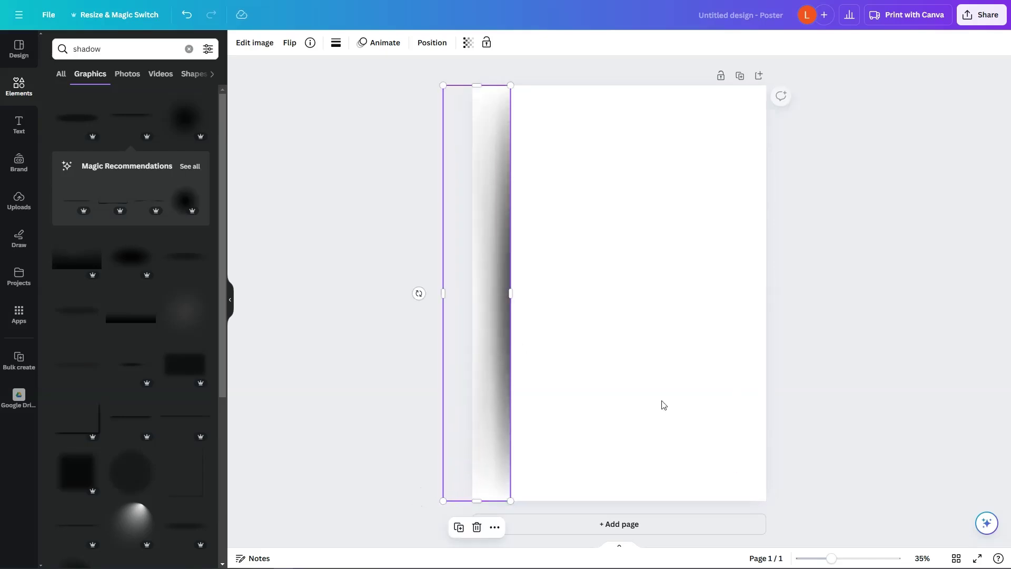
left_click_drag(497, 377, 486, 376)
left_click(621, 341)
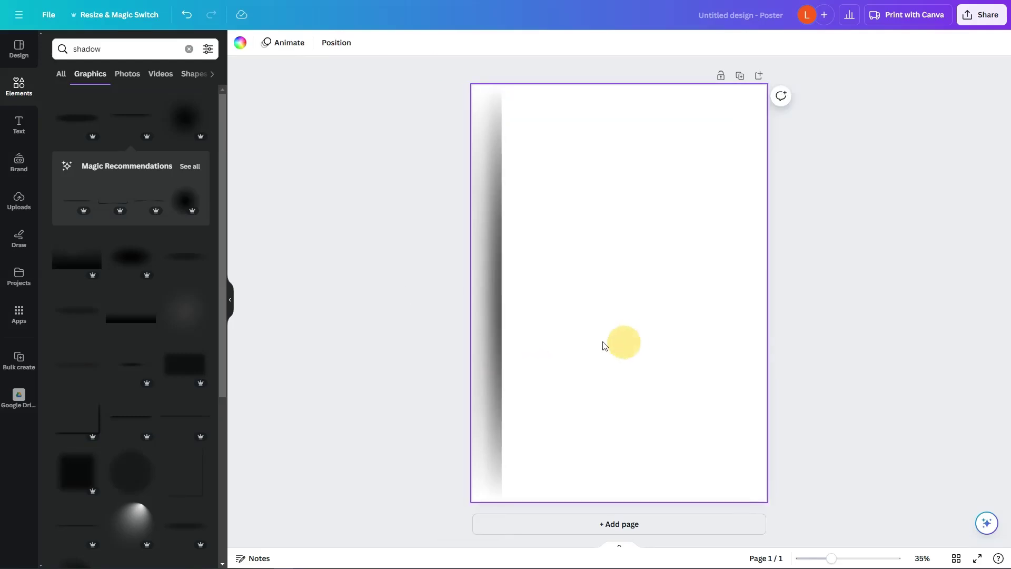
Step: Set the page background to the custom light grey #E4E4E4
left_click(240, 45)
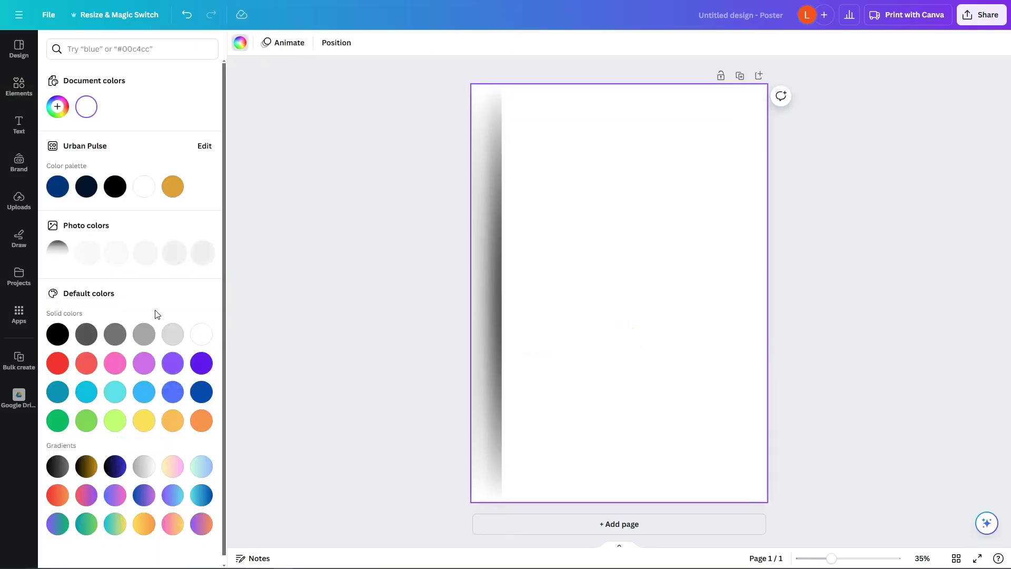
left_click(58, 107)
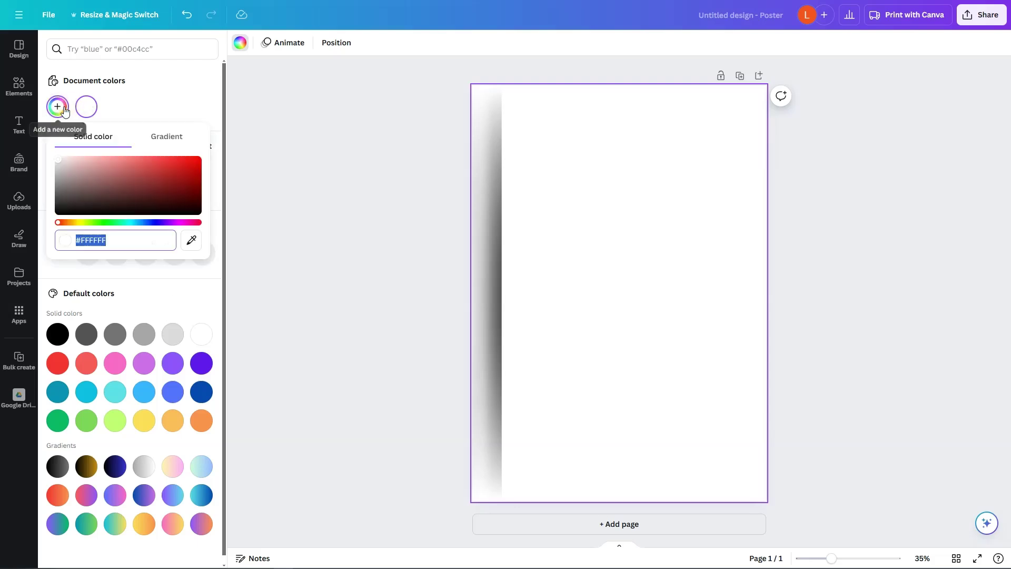
left_click(73, 223)
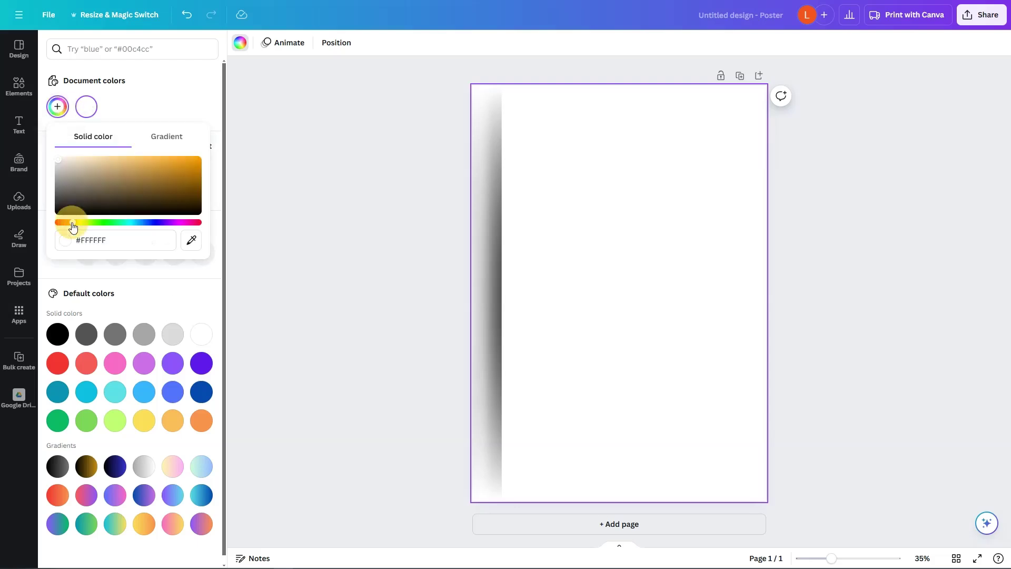
left_click_drag(74, 161, 157, 227)
left_click_drag(54, 176, 48, 163)
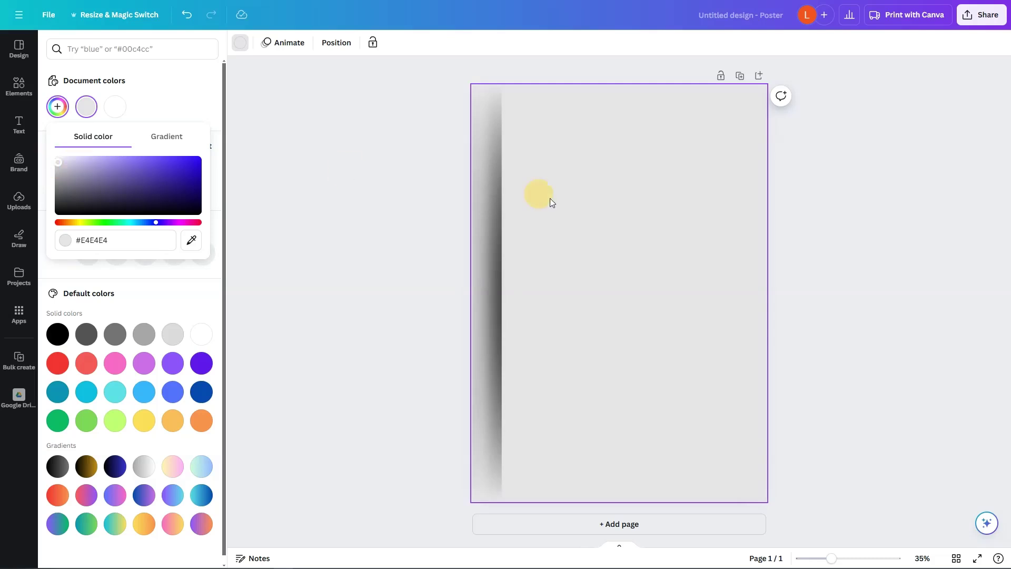
left_click(332, 235)
Step: Extend the vertical shadow past the upper and lower page edges, keeping it along the left side
left_click(494, 144)
left_click_drag(473, 84, 456, 5)
key("ctrl+z")
left_click(851, 341)
Step: Soften the vertical shadow by setting its transparency to 26, leaving it unlocked
left_click(485, 350)
left_click(485, 42)
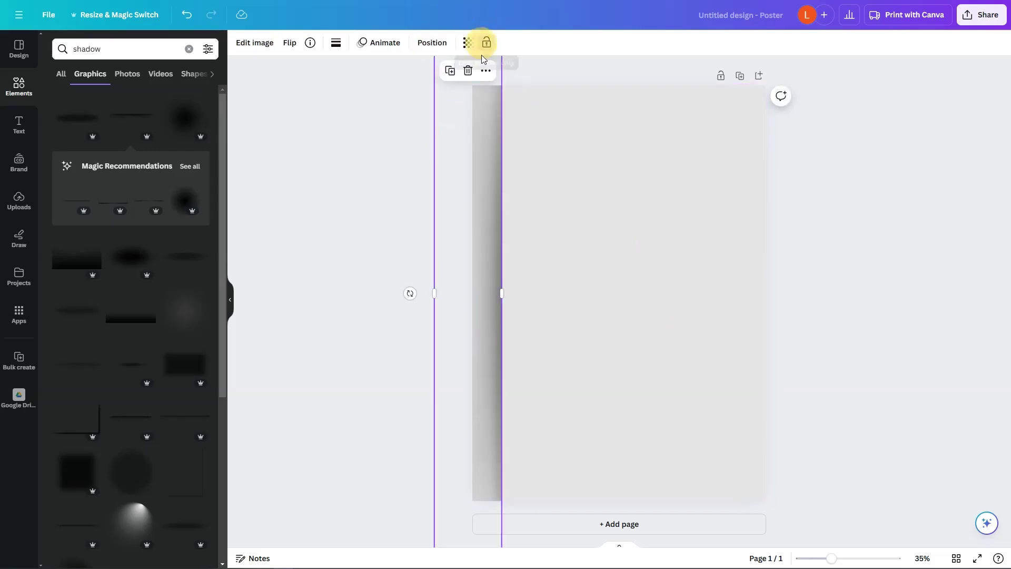
left_click(468, 70)
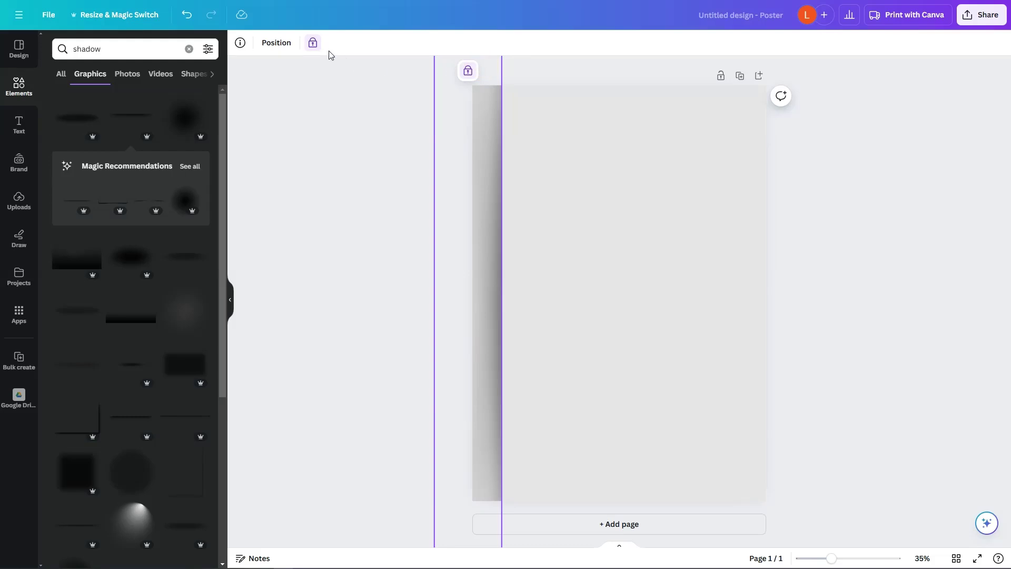
left_click(311, 43)
left_click(468, 43)
left_click(388, 86)
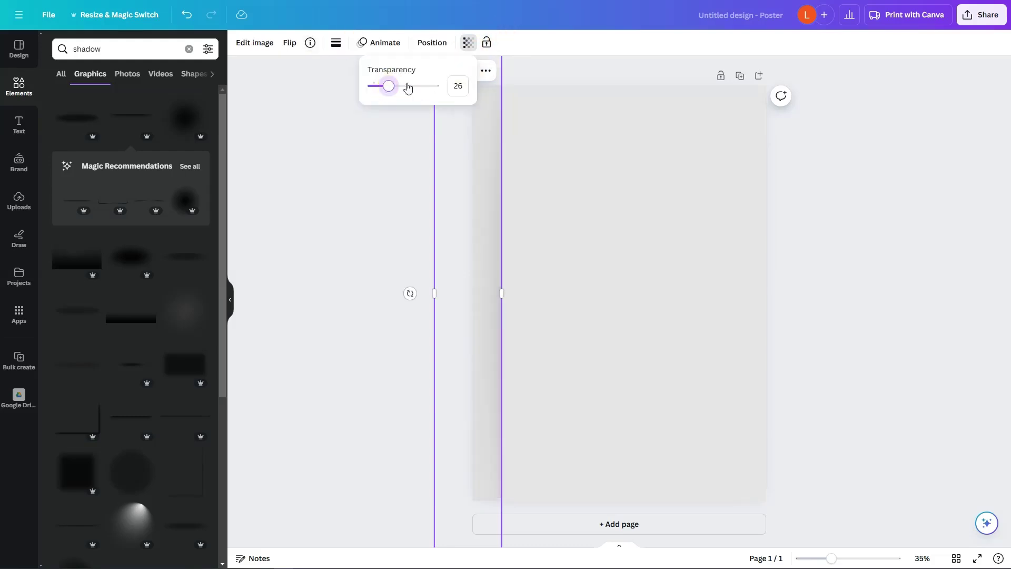
left_click(663, 192)
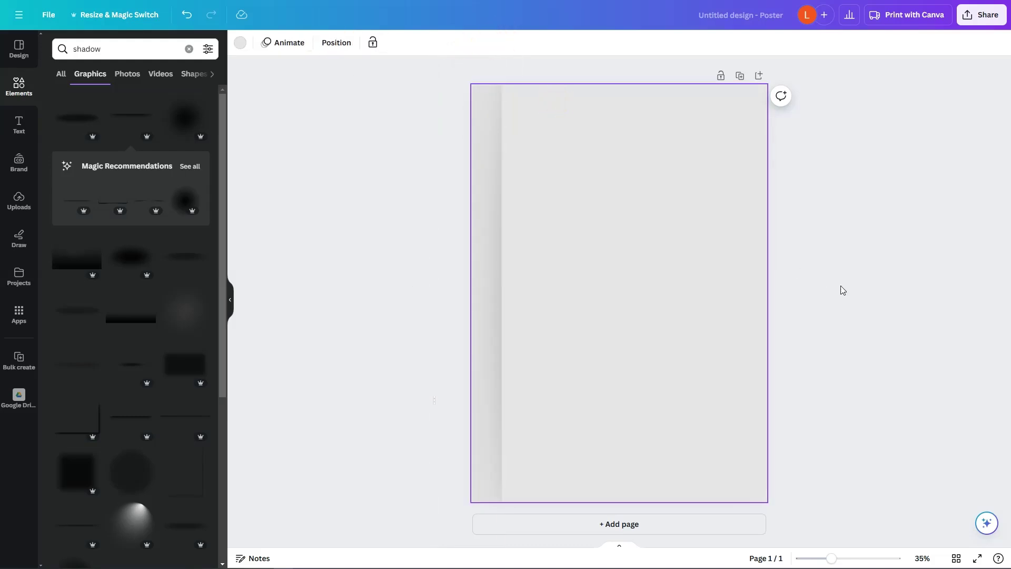
Step: Add a heading reading "PLANNER" at font size 140 in the page's lower-right corner
left_click(19, 129)
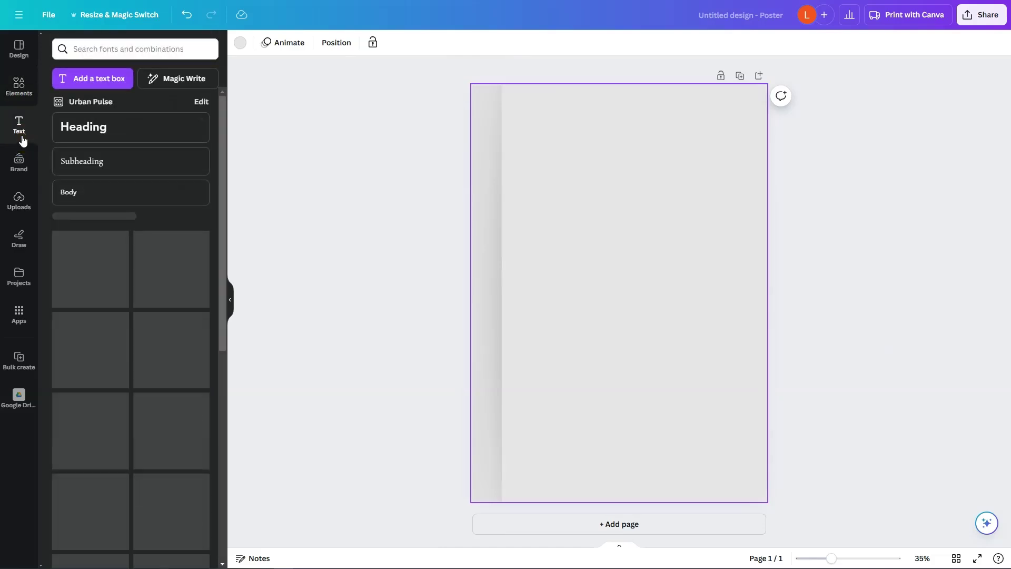
left_click_drag(103, 131, 578, 214)
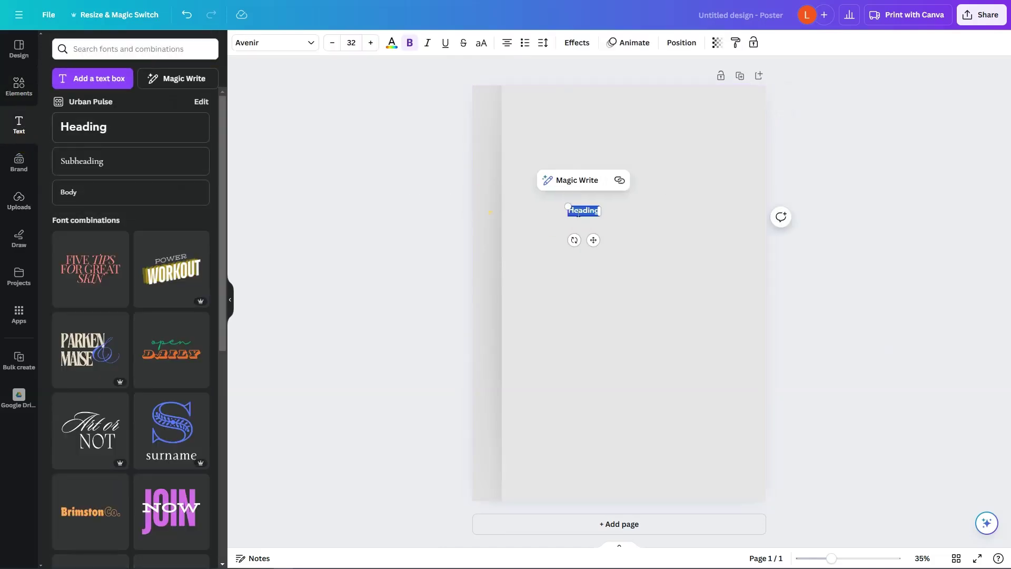
key("BackSpace")
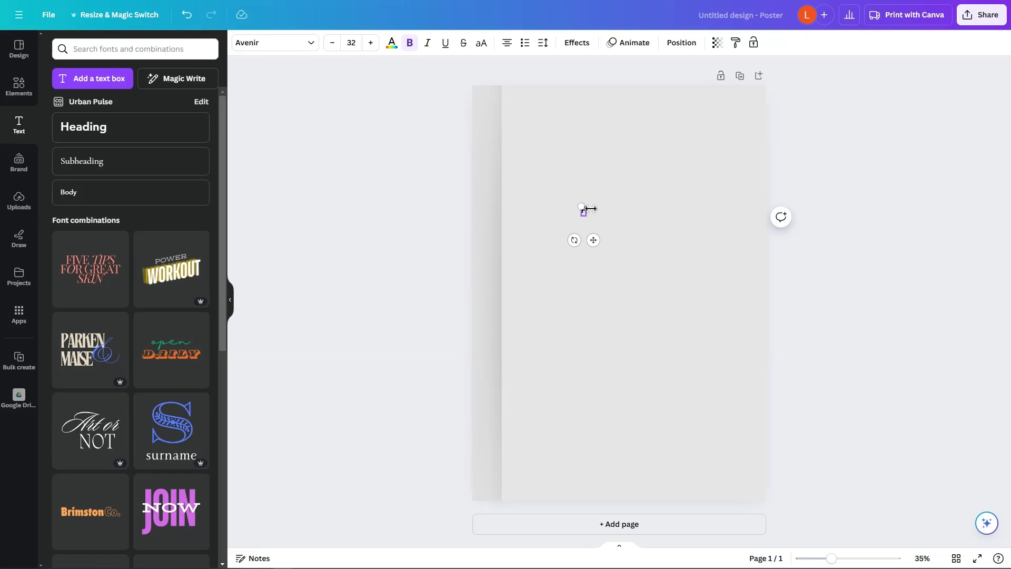
type("PLANNER")
left_click(600, 220)
left_click(591, 214)
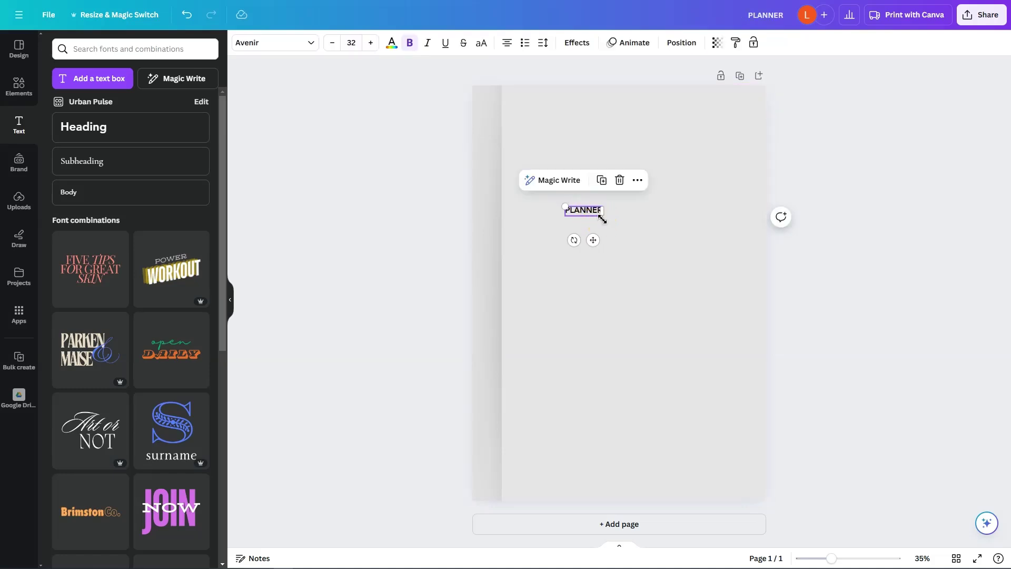
left_click_drag(601, 216, 719, 284)
left_click_drag(650, 228, 673, 462)
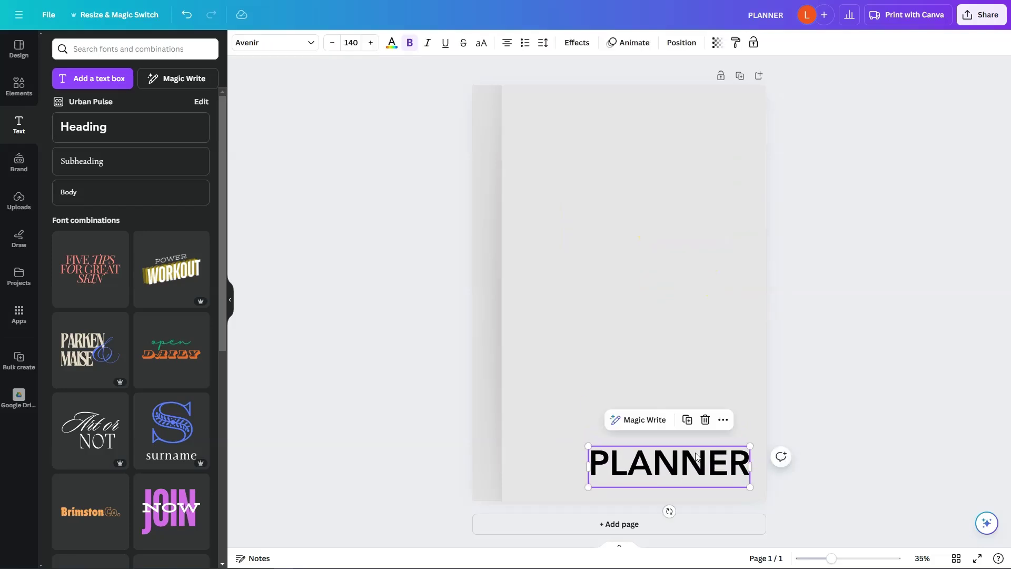
Step: Duplicate the PLANNER heading, place the copy directly above it and change its text to "2025"
left_click(685, 420)
double_click(696, 429)
type("2025")
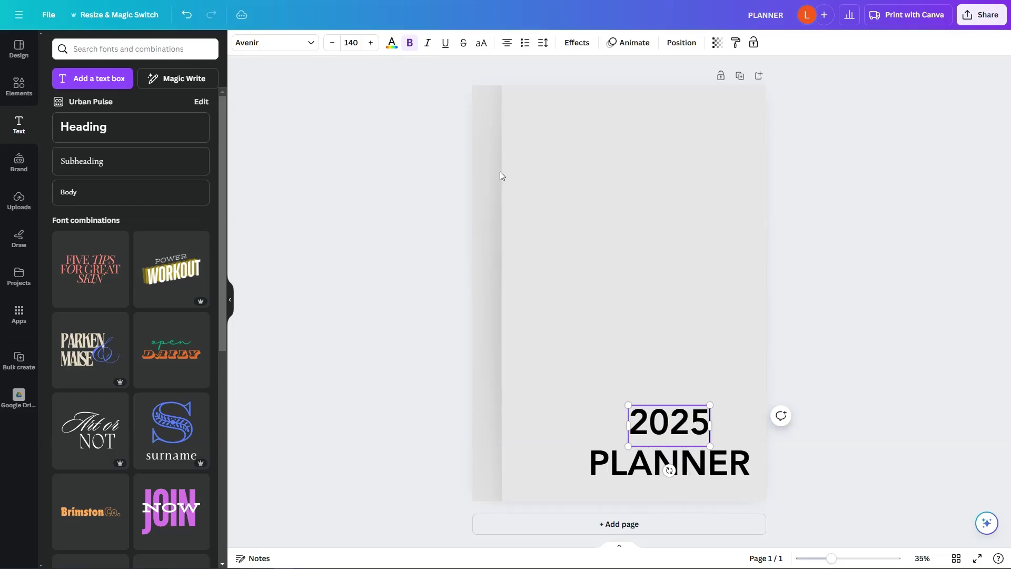
Step: Right-align both title texts and move 2025 flush with the right edge of PLANNER
key("ctrl+a")
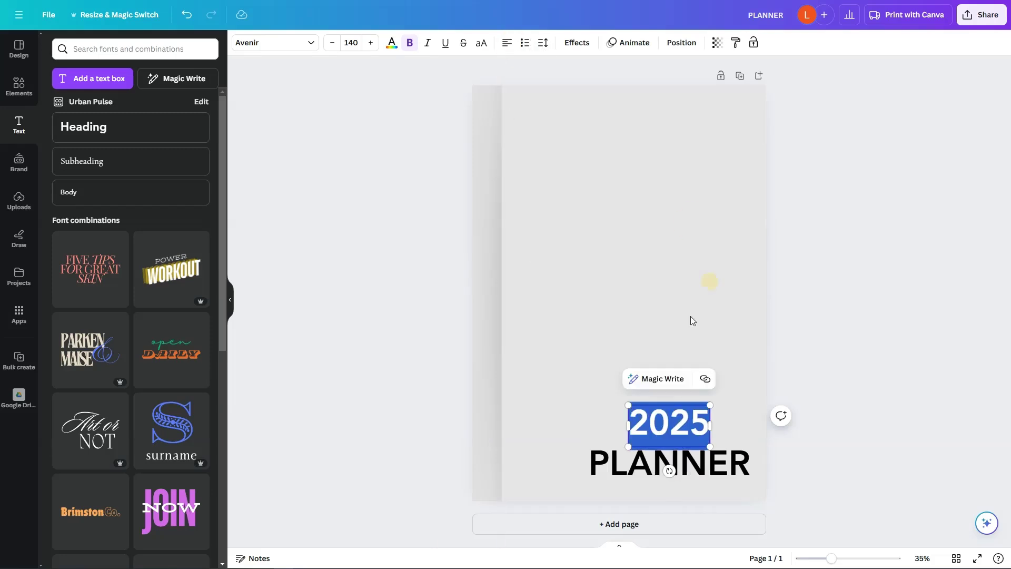
left_click_drag(708, 311, 587, 488)
left_click(507, 42)
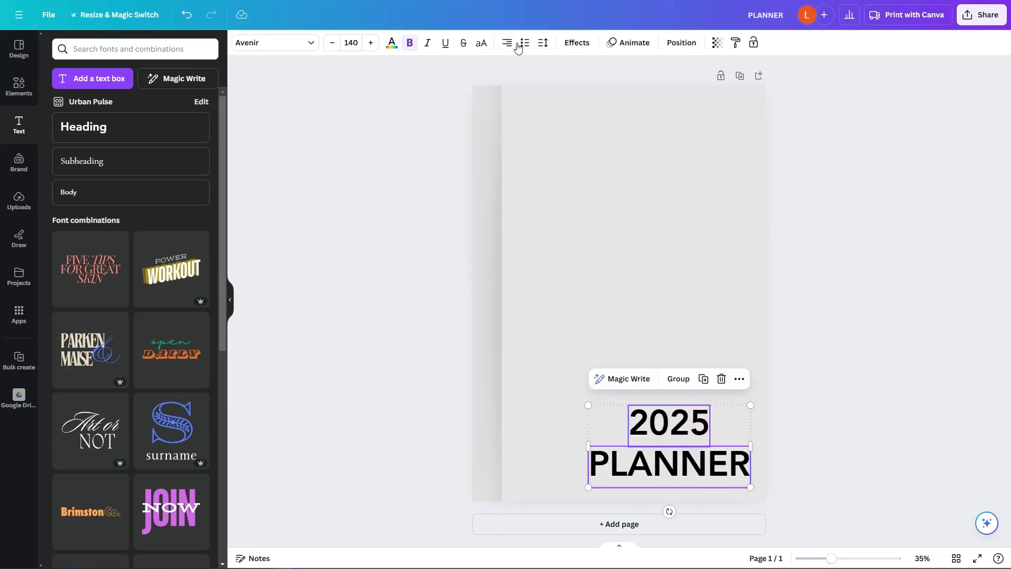
left_click(841, 277)
left_click_drag(690, 429, 730, 436)
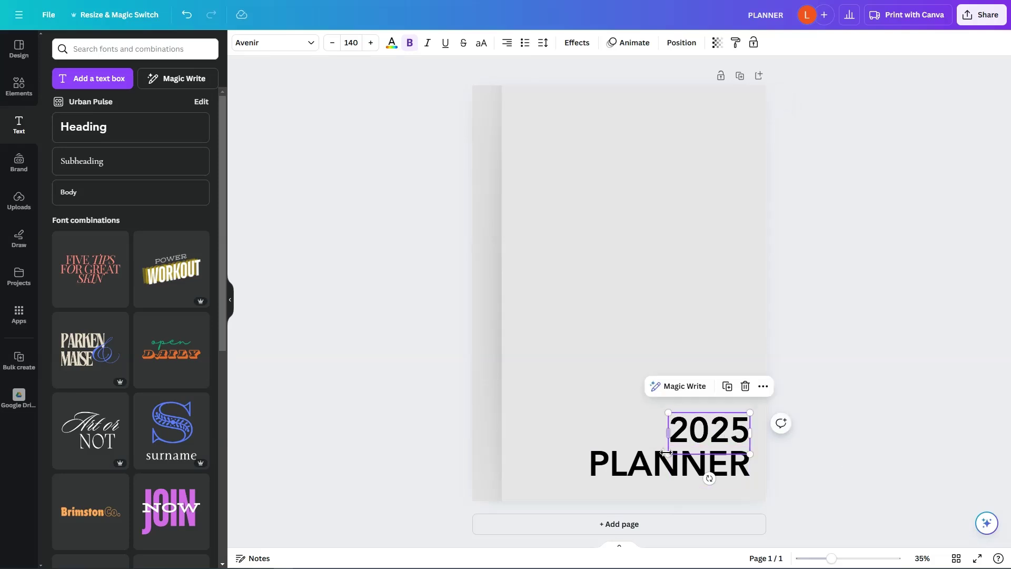
Step: Resize the title texts, reducing PLANNER to font size 102 and enlarging 2025 to 163
mouse_move(669, 415)
left_mouse_down()
mouse_move(601, 361)
mouse_move(693, 402)
mouse_move(674, 415)
left_mouse_up()
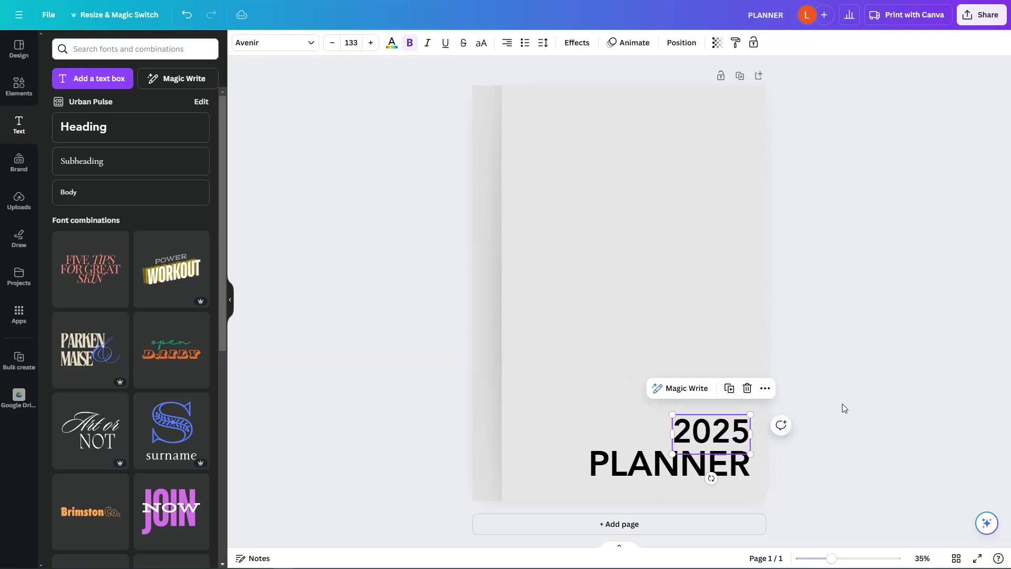
left_click(845, 408)
left_click(704, 468)
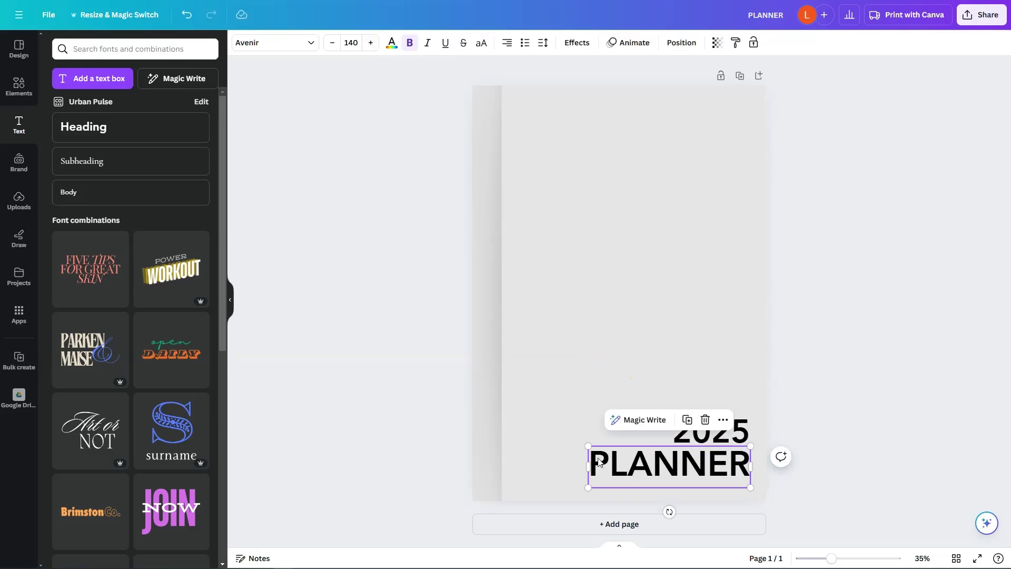
left_click_drag(589, 447, 633, 457)
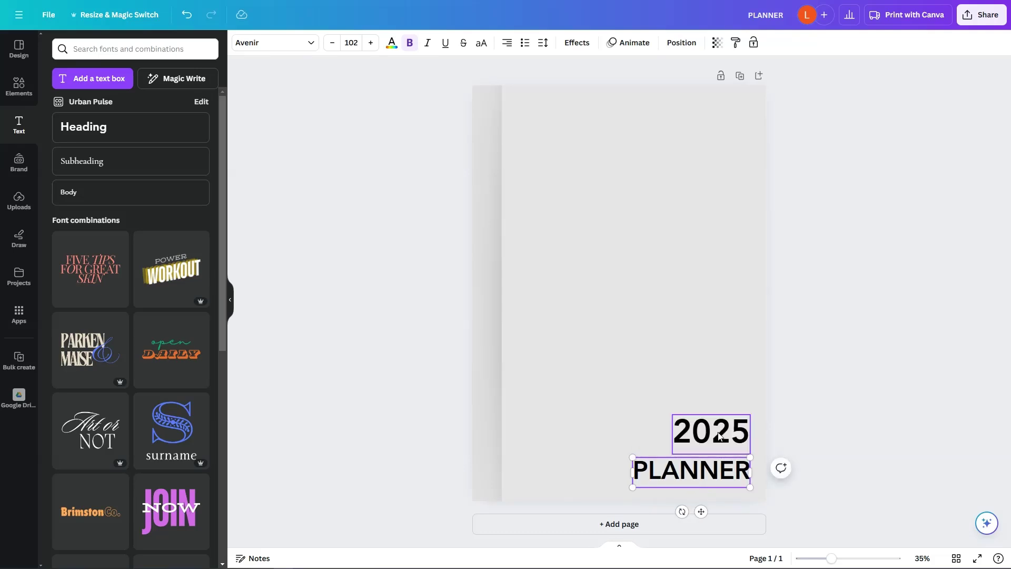
left_click(696, 428)
mouse_move(670, 414)
left_mouse_down()
mouse_move(649, 397)
mouse_move(655, 405)
left_mouse_up()
left_click(841, 431)
Step: Remove the bold from PLANNER and move 2025 down close above it
left_click(695, 471)
key("ctrl+b")
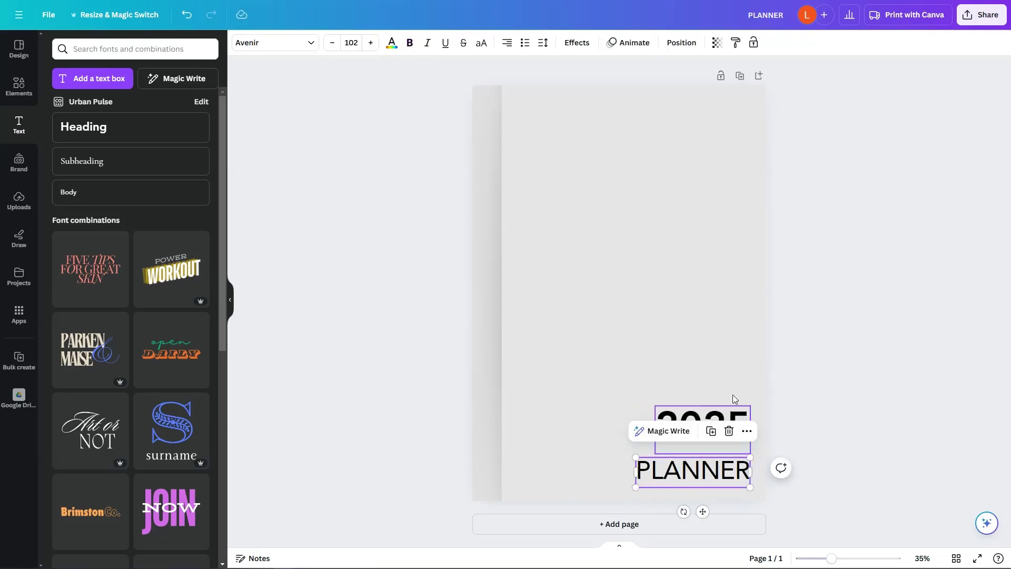
key("Escape")
left_click_drag(737, 428, 738, 434)
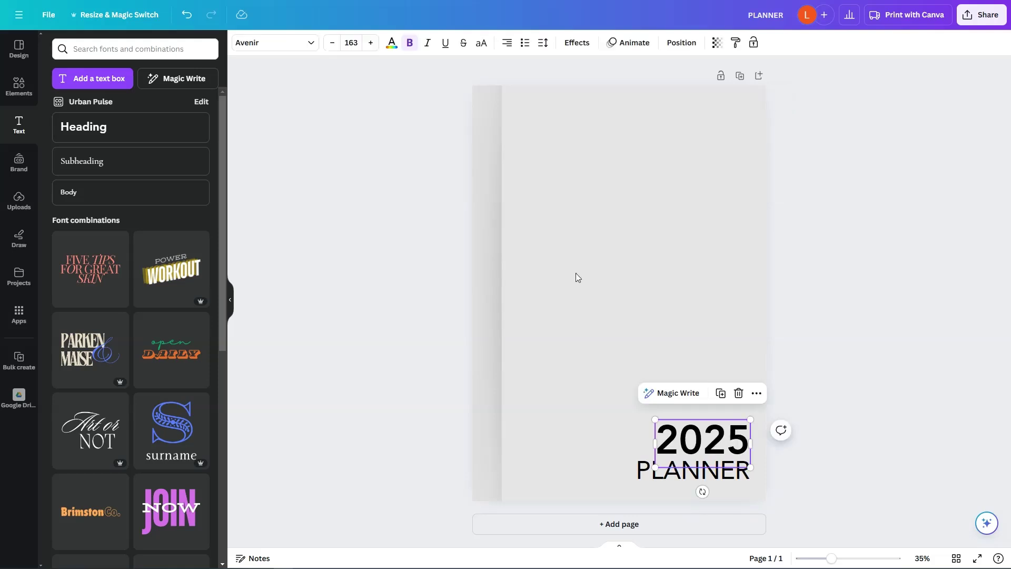
Step: Apply a heavier Avenir font style to the 2025 text
left_click(252, 43)
left_click(54, 126)
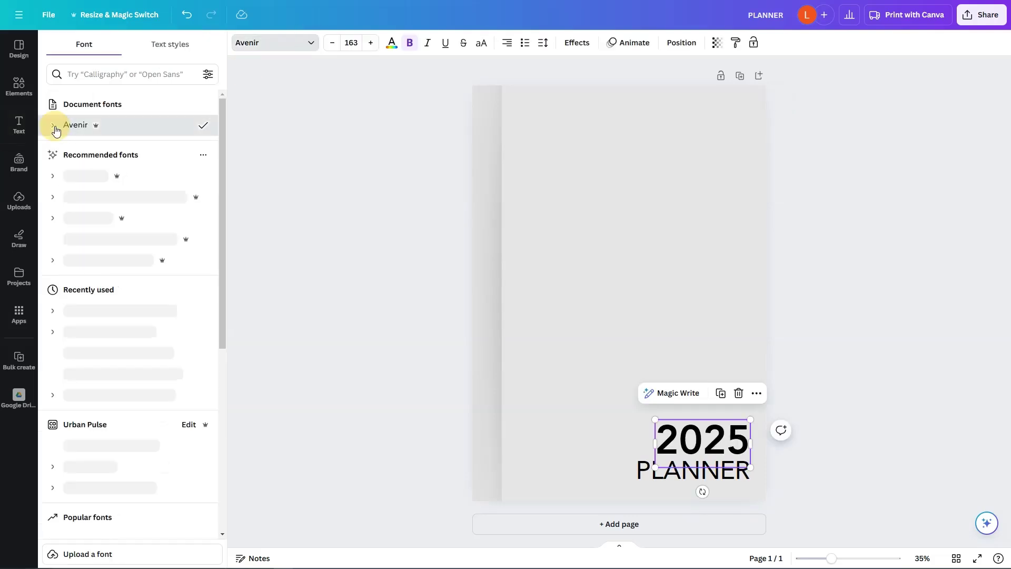
left_click(109, 230)
left_click(834, 379)
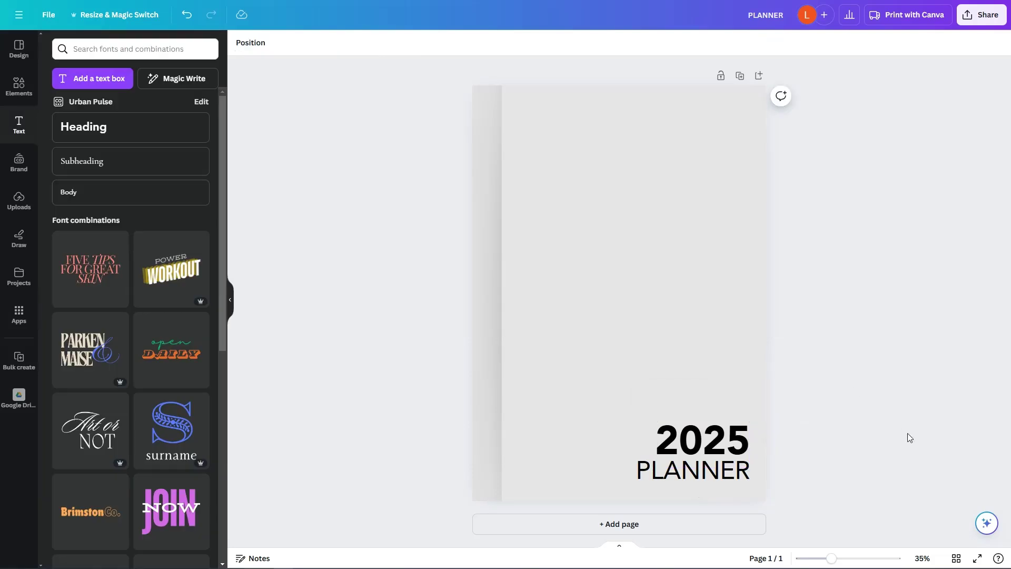
Step: Shrink the PLANNER text and keep it flush with the right edge of 2025, directly beneath it
left_click(646, 476)
left_click_drag(635, 487, 733, 473)
left_click(870, 406)
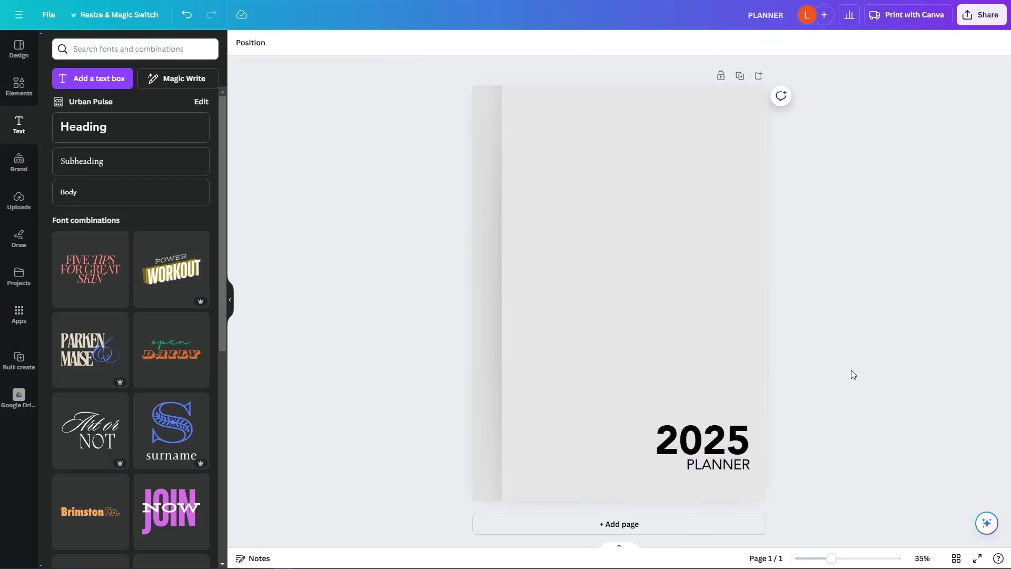
Step: Move the 2025 and PLANNER texts together slightly left, away from the page's right edge
left_click(533, 326)
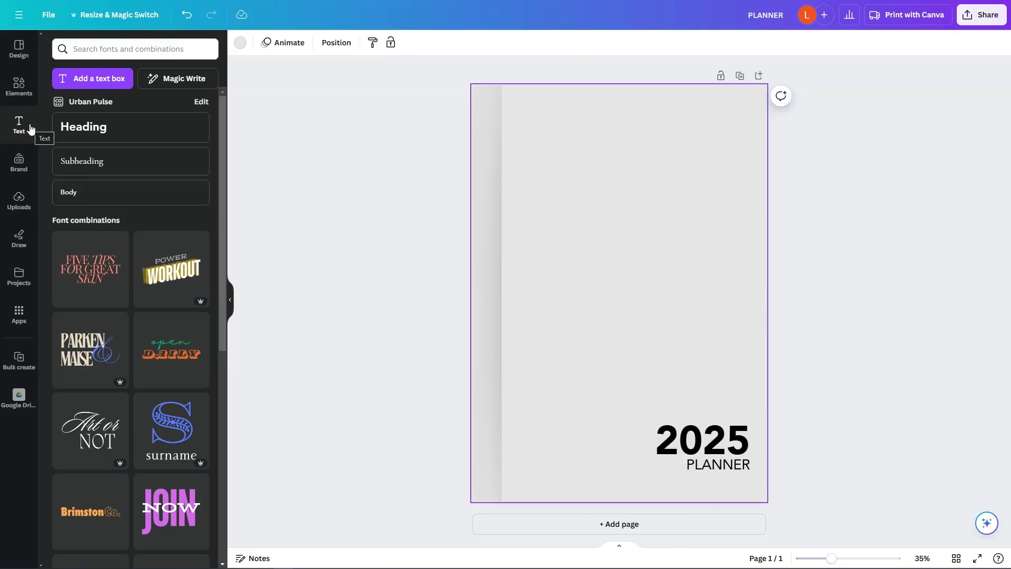
left_click(829, 282)
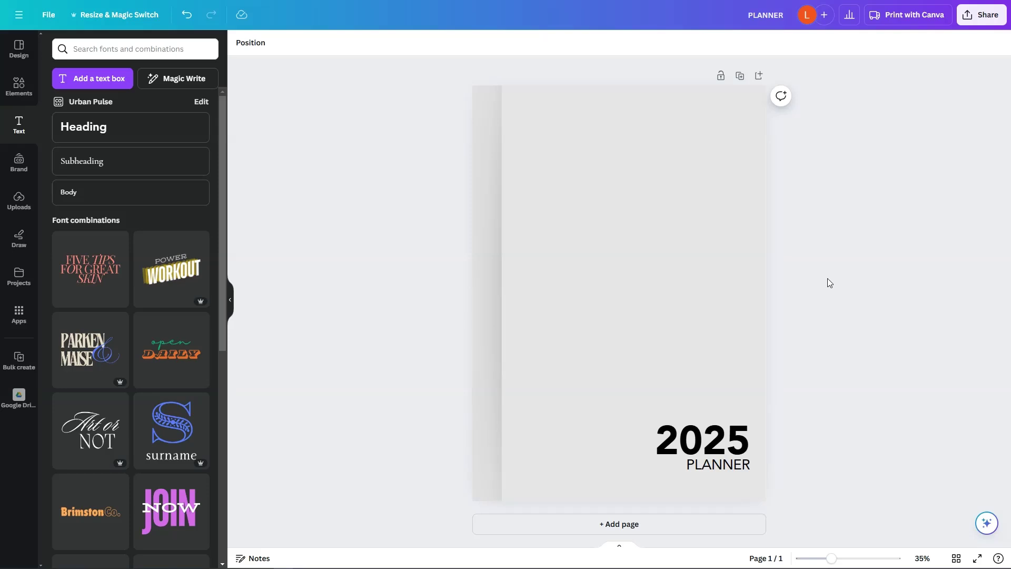
left_click(718, 465)
left_click(912, 318)
left_click_drag(752, 460, 704, 488)
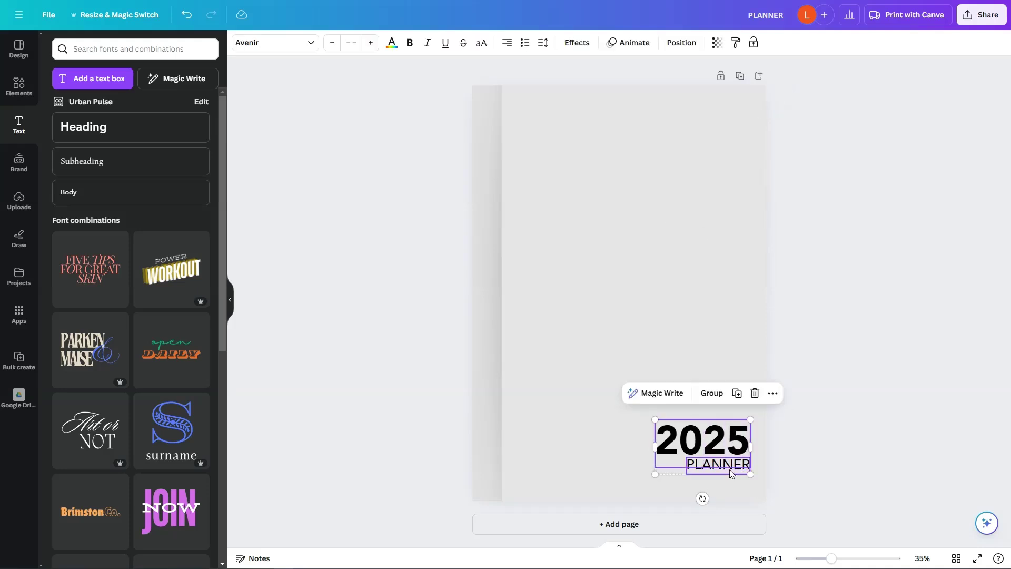
left_click_drag(724, 449, 711, 449)
left_click(876, 350)
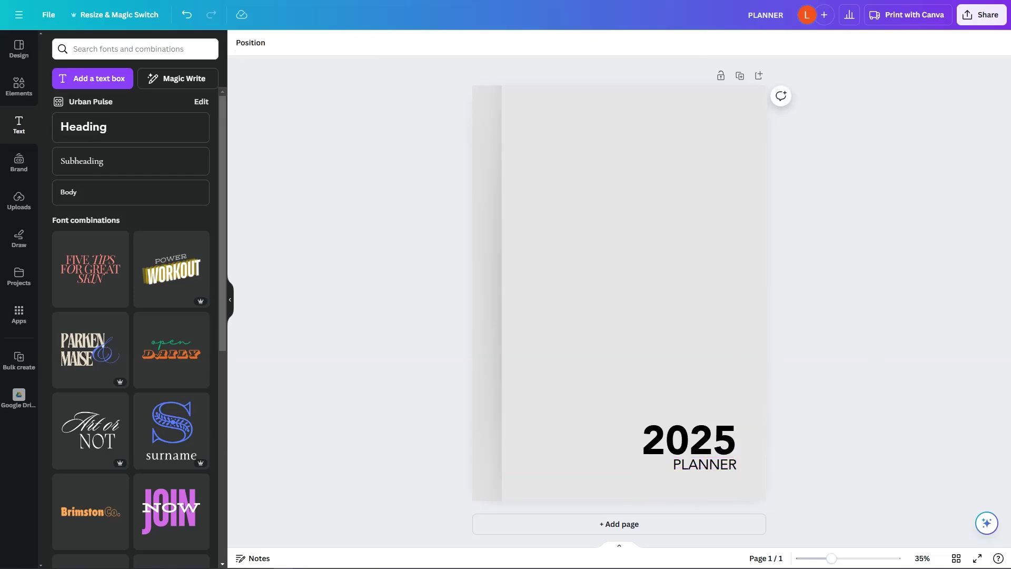
Step: Add a square shape and shrink it to a small blue tab in the page's top-right corner
left_click(30, 90)
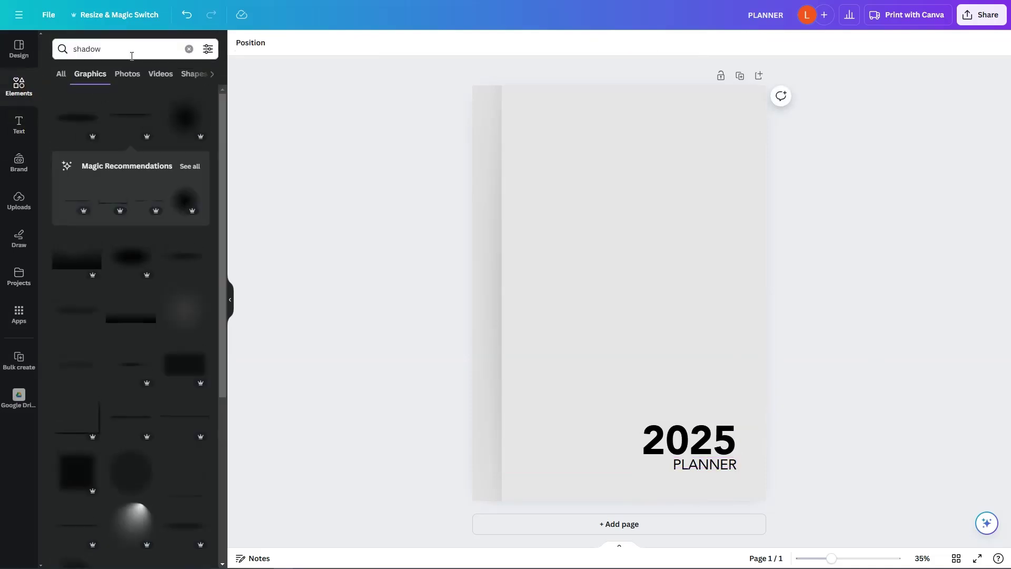
left_click(184, 48)
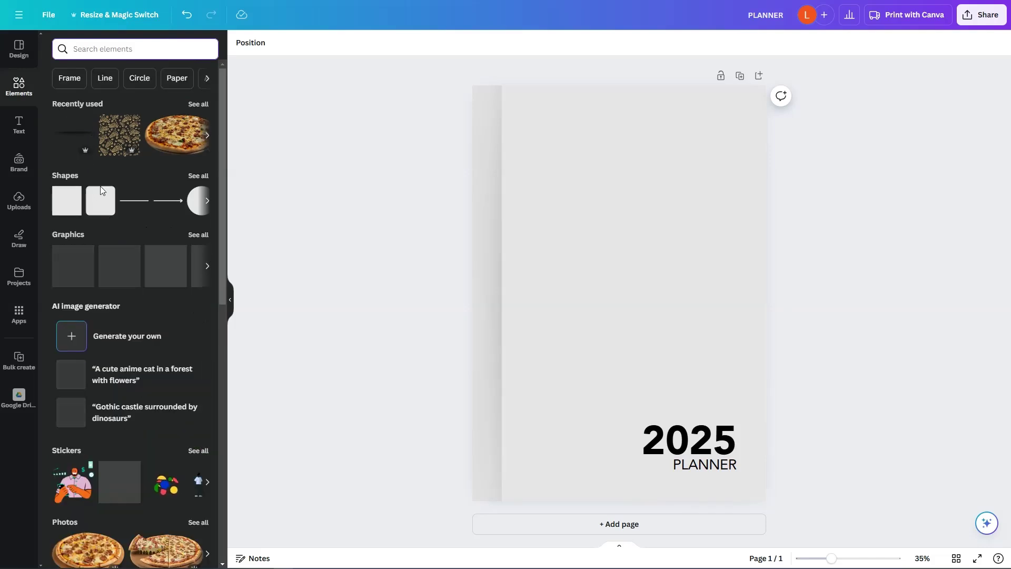
left_click(66, 212)
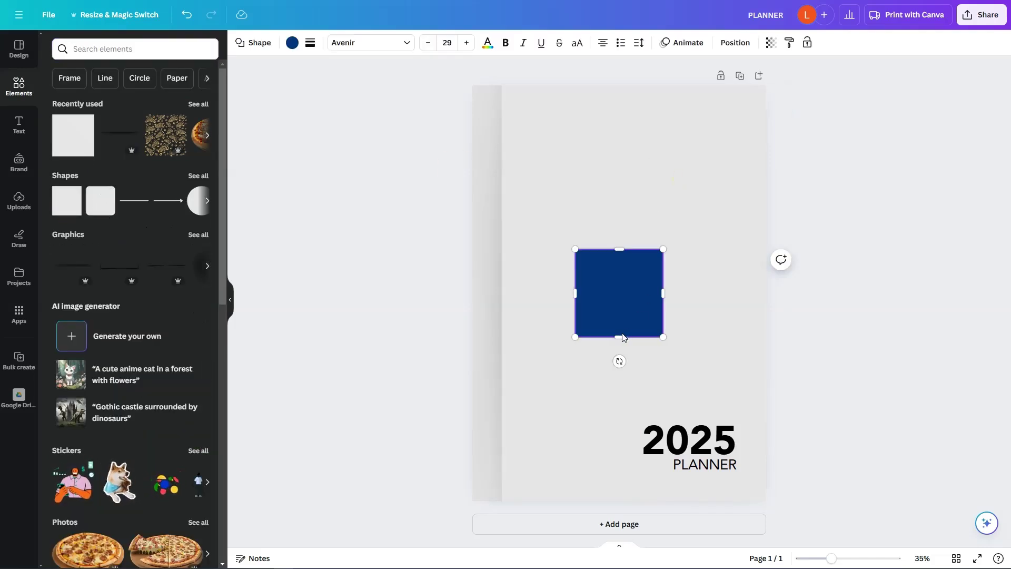
left_click_drag(637, 307, 750, 100)
left_click(818, 101)
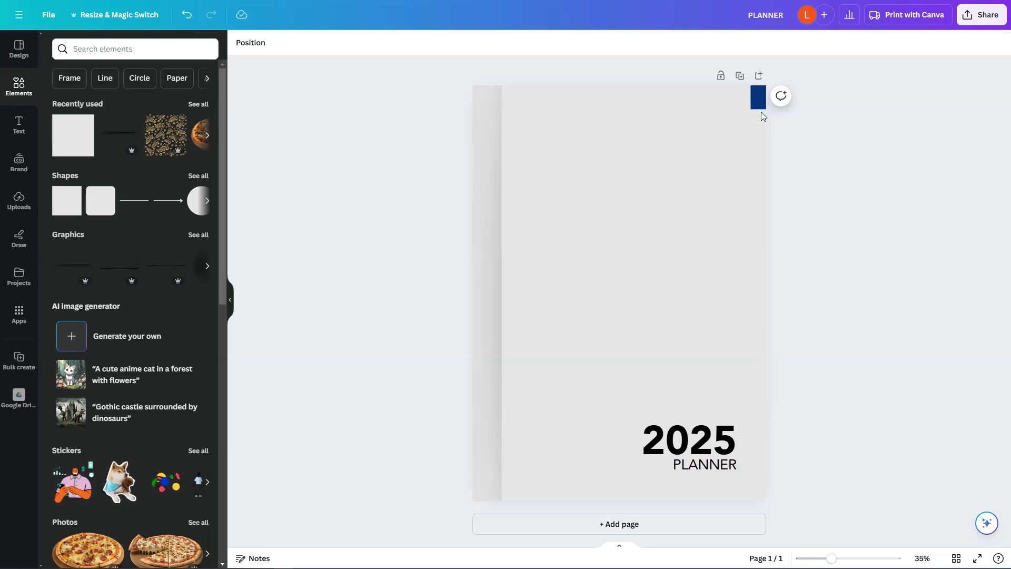
Step: Label the blue tab Main and set it vertically in the page's top-right corner
left_click_drag(759, 109, 744, 179)
double_click(715, 179)
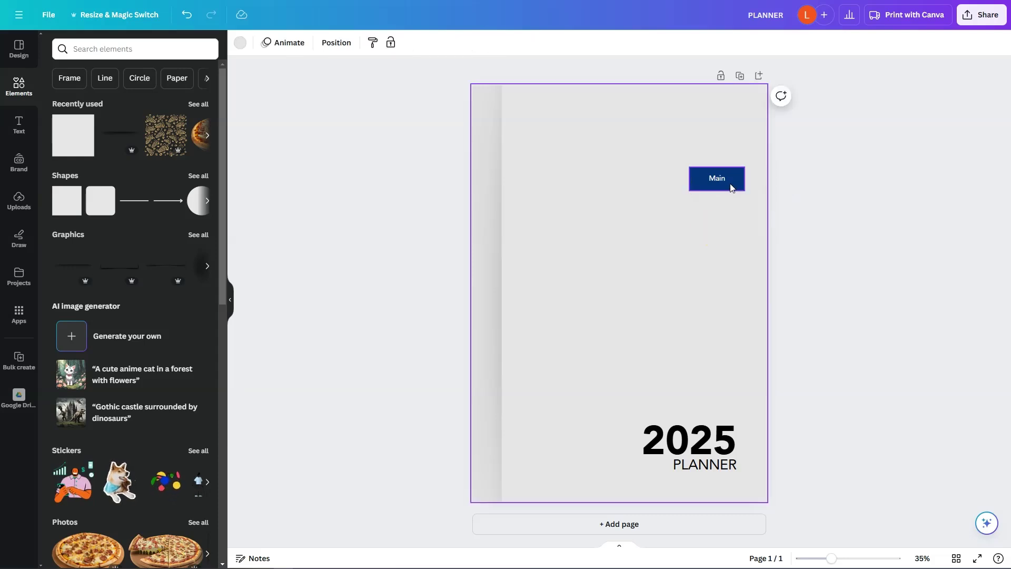
left_click_drag(708, 214, 678, 169)
left_click_drag(715, 206, 711, 166)
left_click(828, 157)
left_click_drag(767, 131, 759, 111)
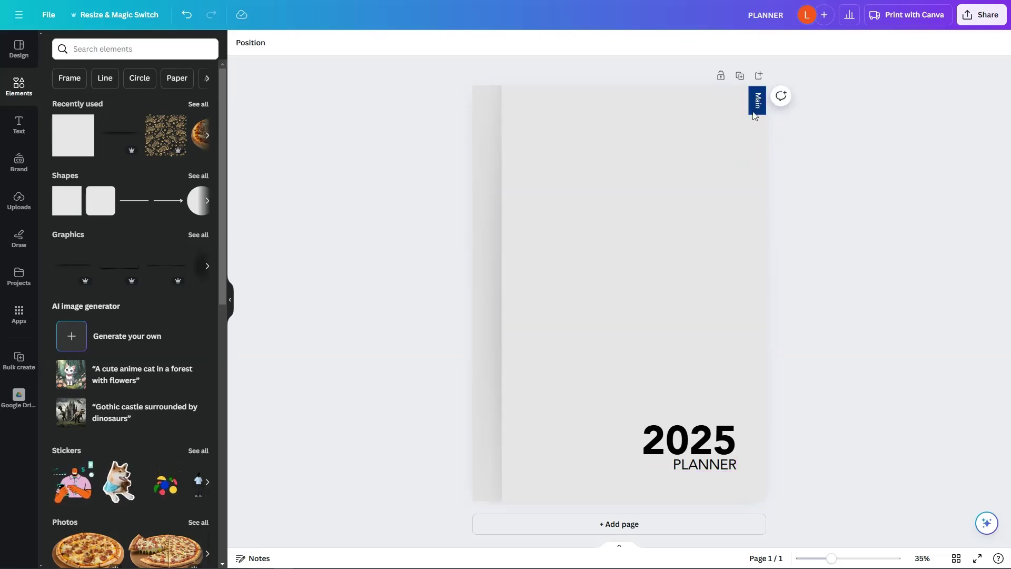
Step: Duplicate the Main tab with even gaps down the page's right edge until thirteen tabs fill its height
left_click_drag(763, 134, 761, 129)
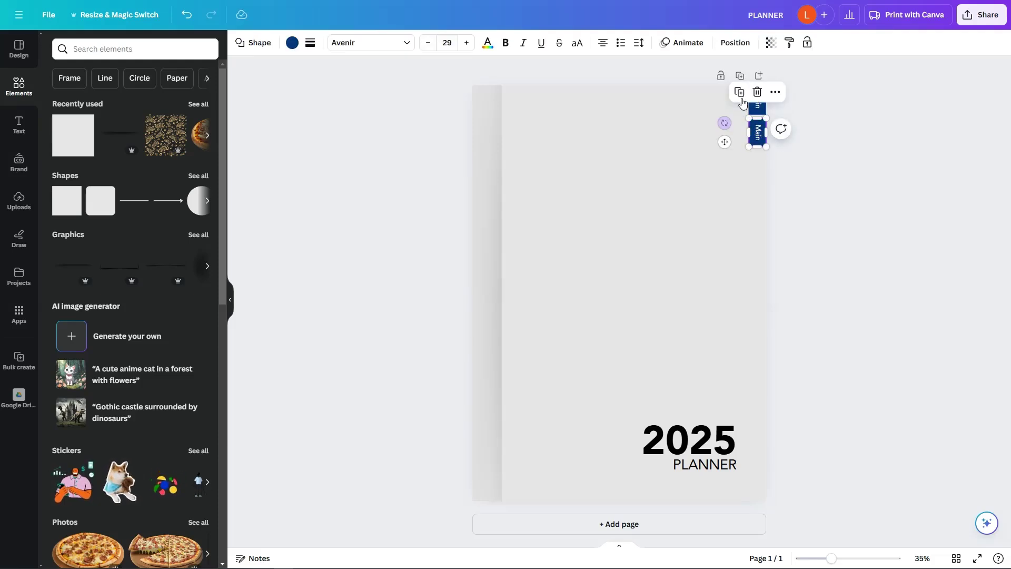
left_click(741, 95)
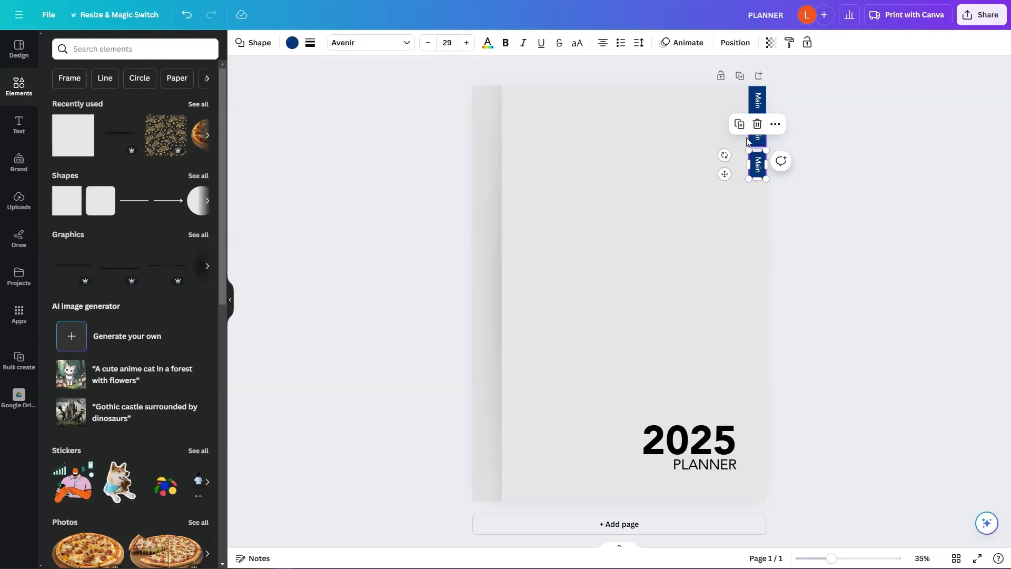
left_click(740, 123)
left_click(739, 156)
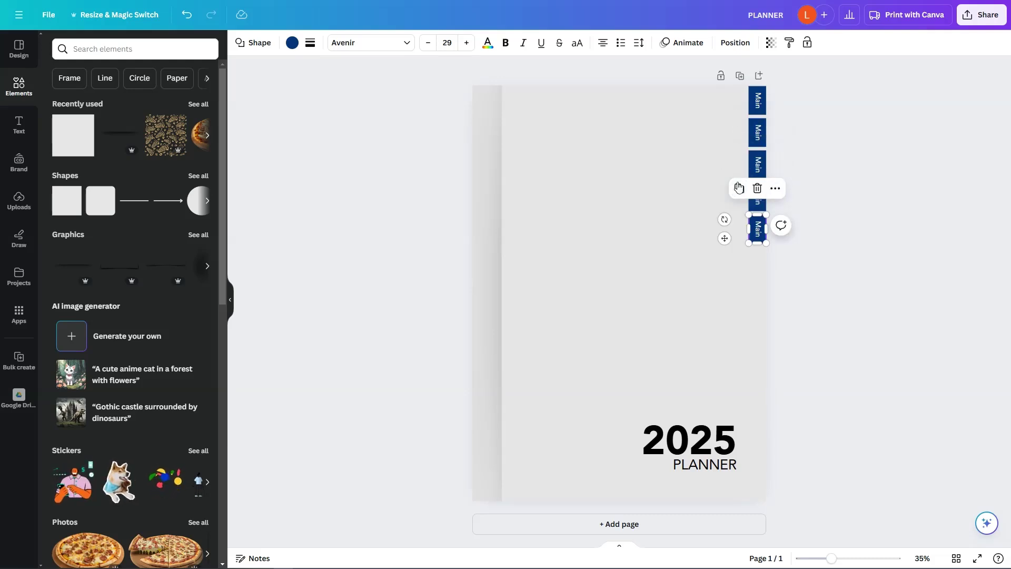
left_click(739, 187)
left_click(739, 220)
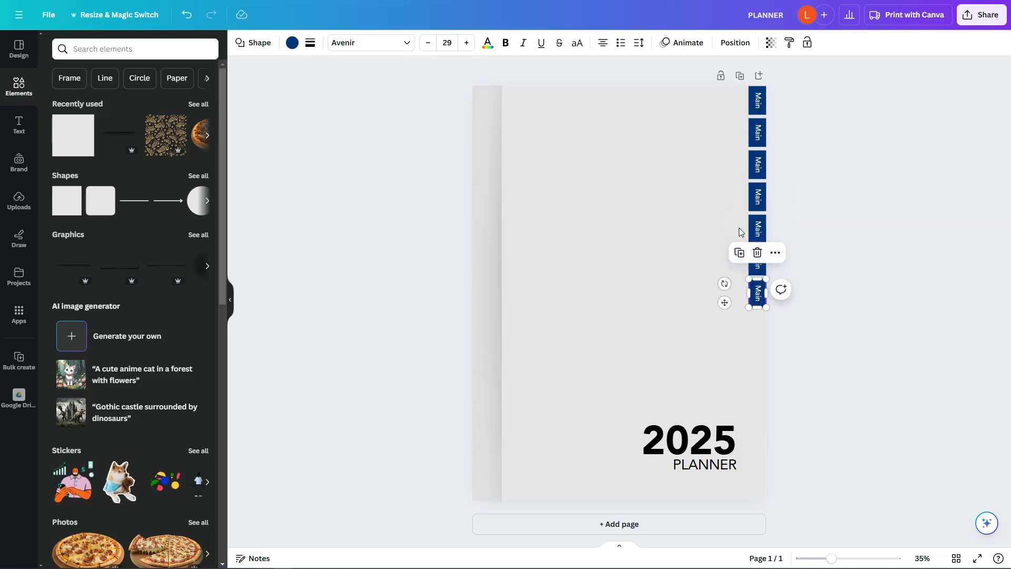
left_click(740, 254)
left_click(739, 285)
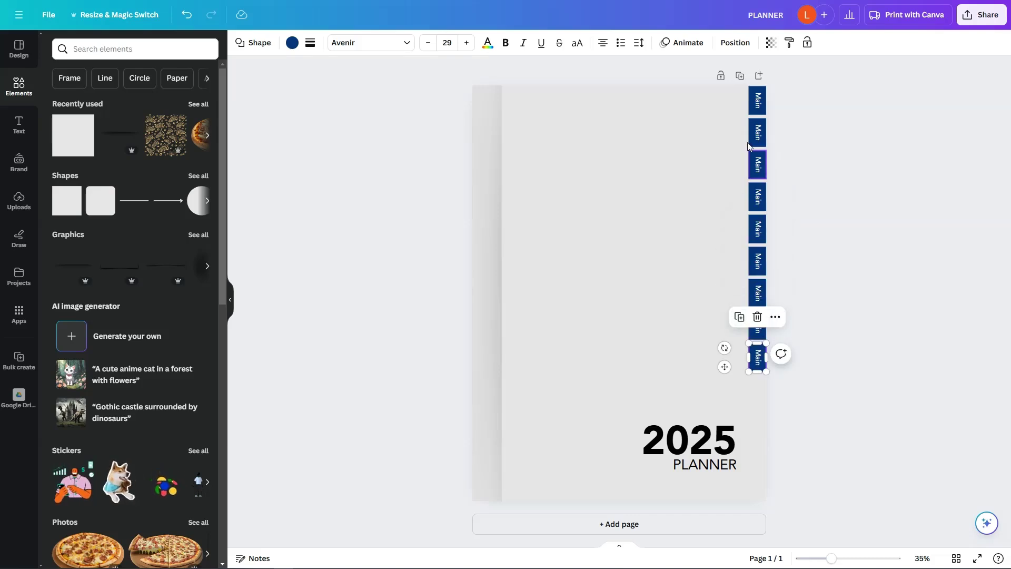
left_click(739, 316)
left_click(740, 349)
left_click(738, 383)
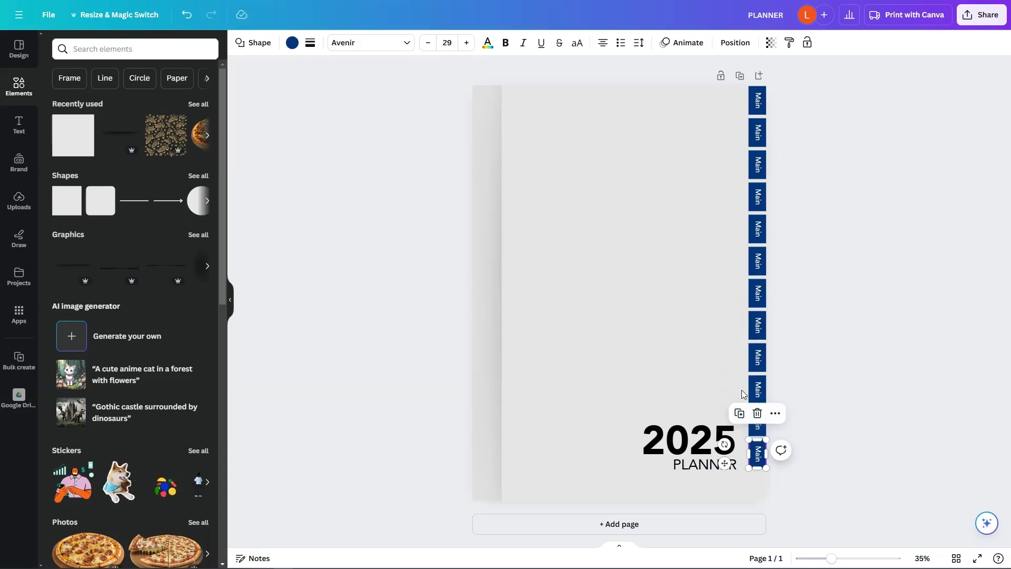
left_click(739, 414)
left_click(842, 322)
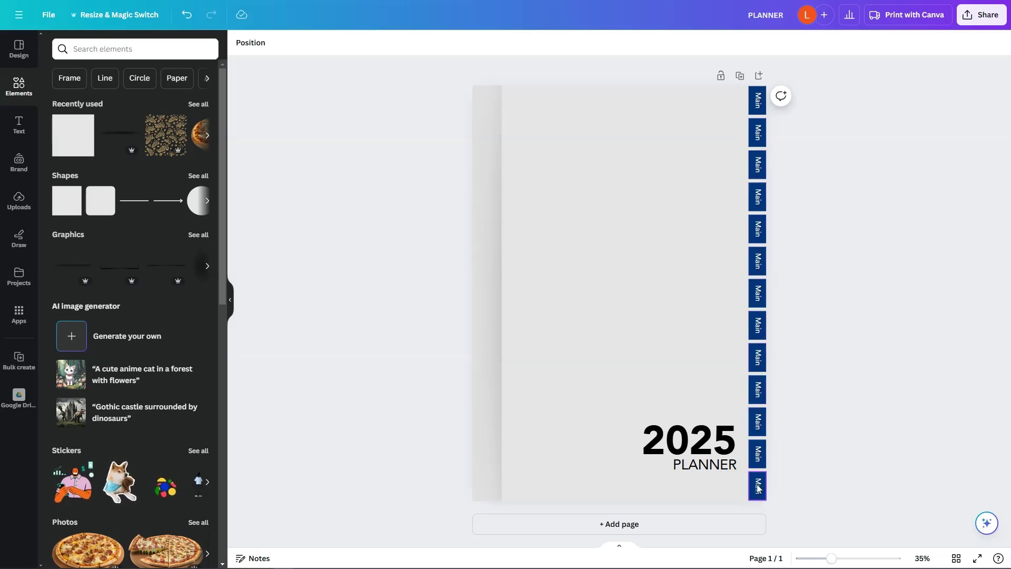
Step: Relabel the six tabs below Main as JAN, FEB, MAR, APR, MAY and JUN
left_click(759, 135)
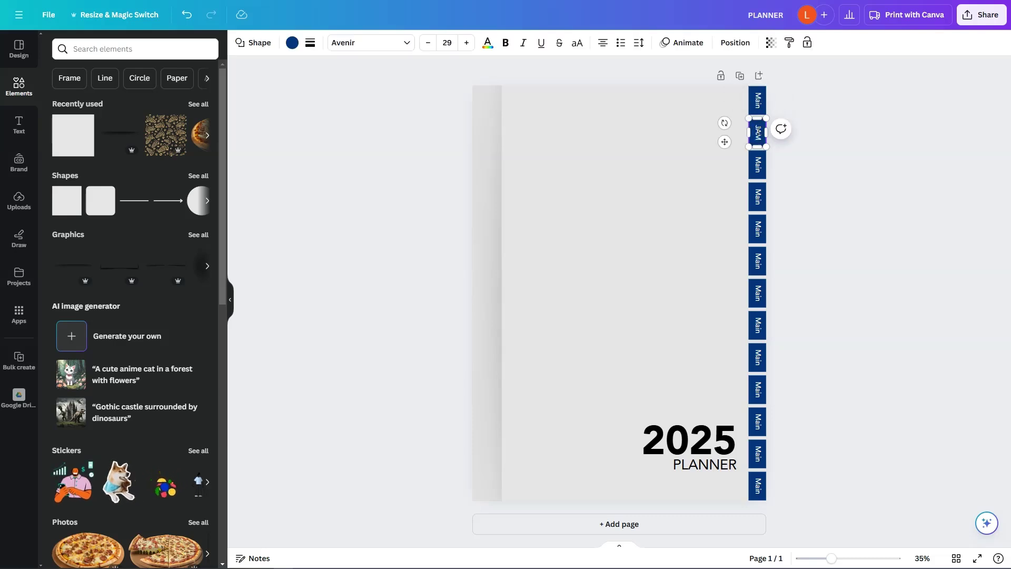
double_click(753, 165)
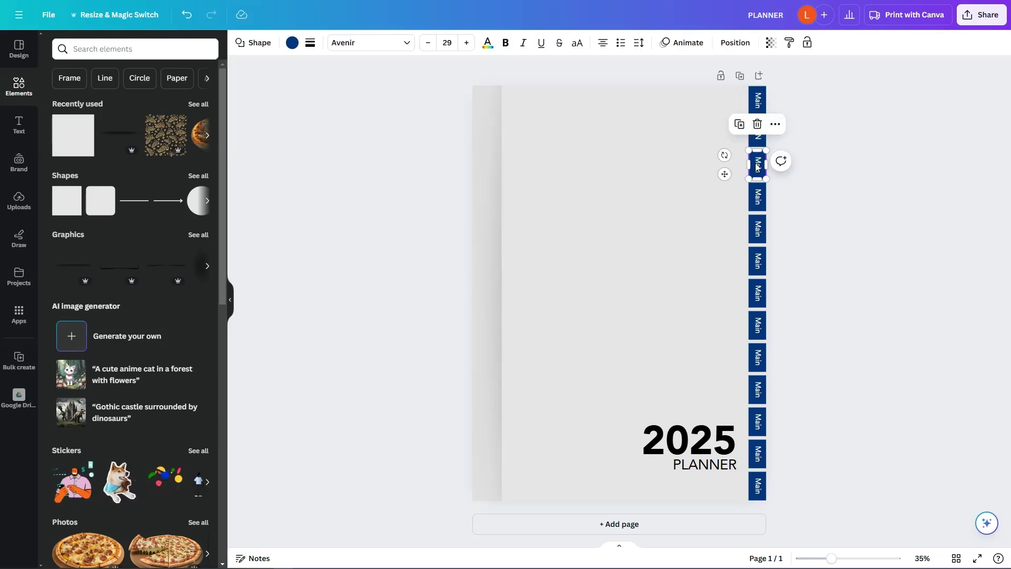
type("FEB")
left_click(839, 162)
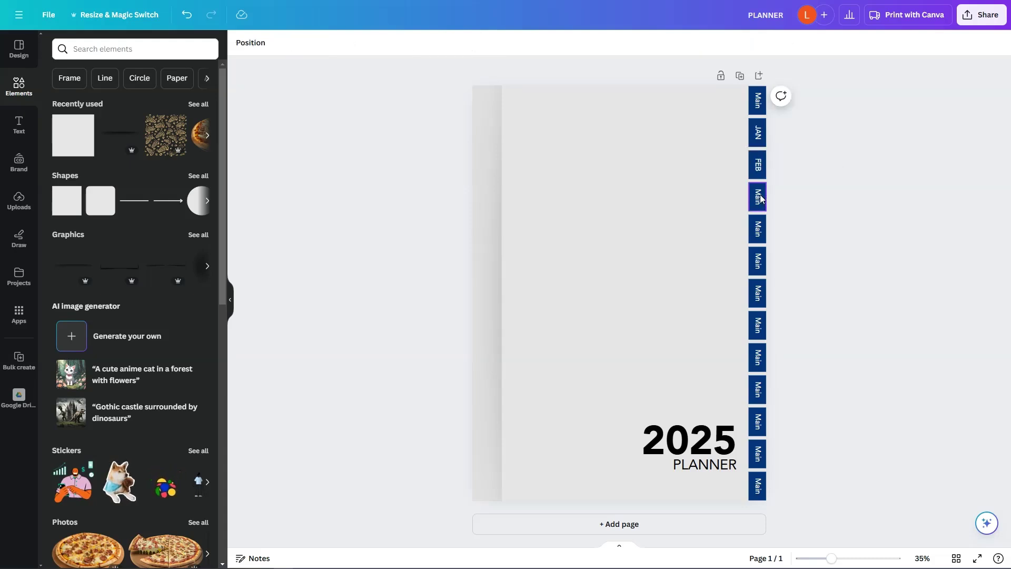
double_click(758, 196)
type("MAR")
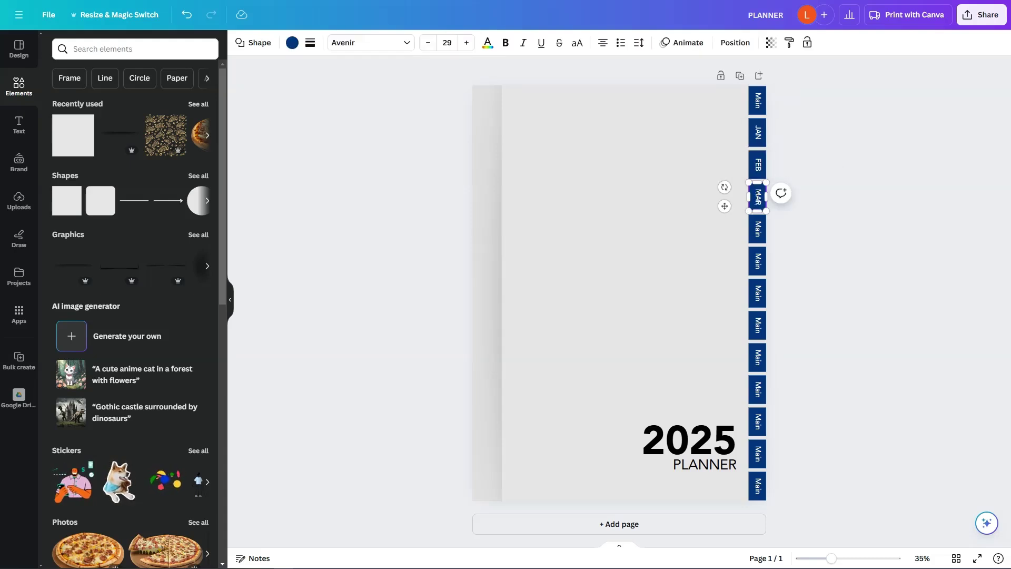
double_click(759, 230)
type("APR")
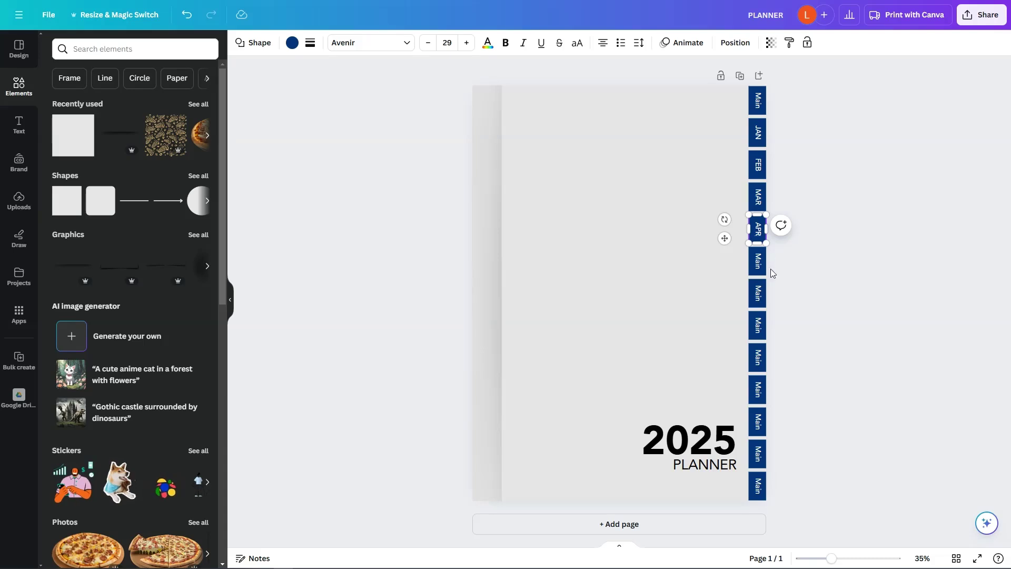
double_click(758, 263)
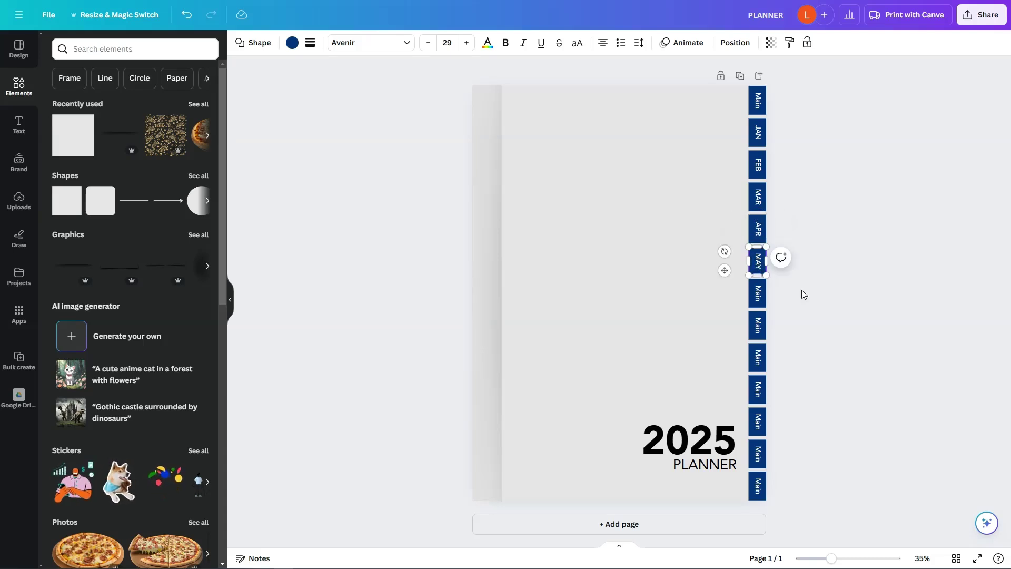
double_click(756, 293)
type("JUN")
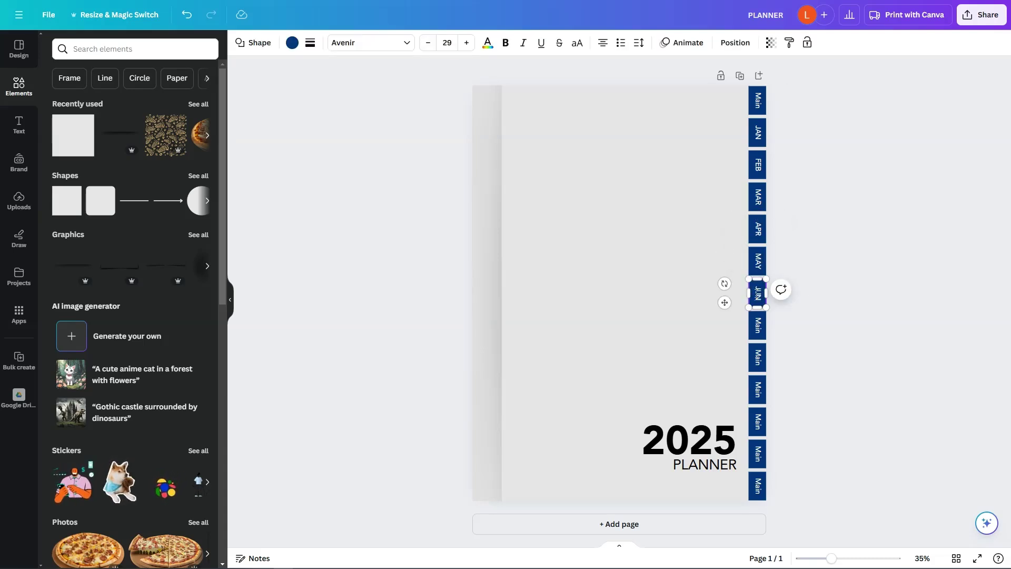
Step: Relabel the remaining six tabs as JUL, AUG, SEP, OCT, NOV and DEC
double_click(754, 325)
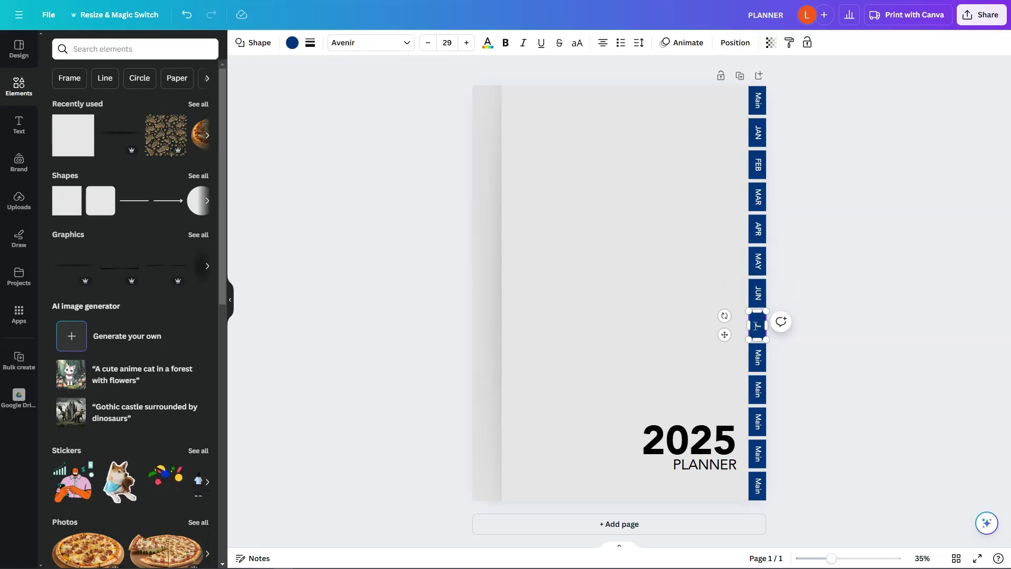
double_click(757, 359)
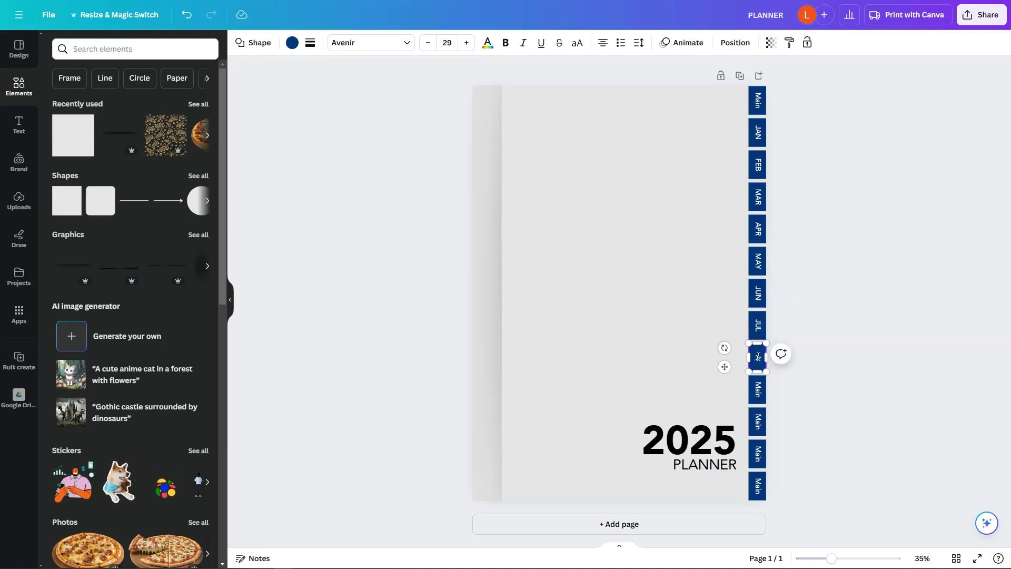
double_click(758, 390)
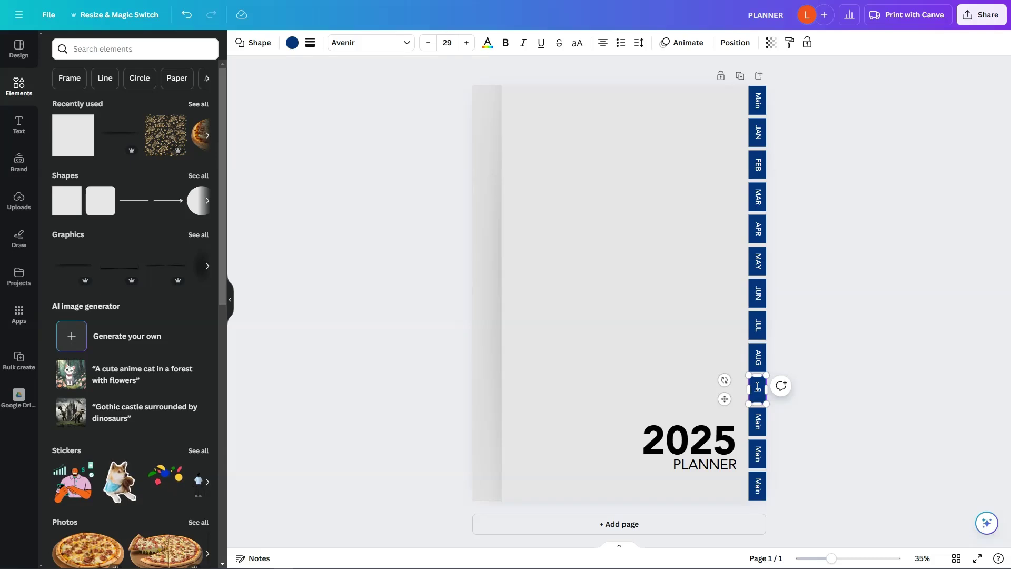
left_click(759, 428)
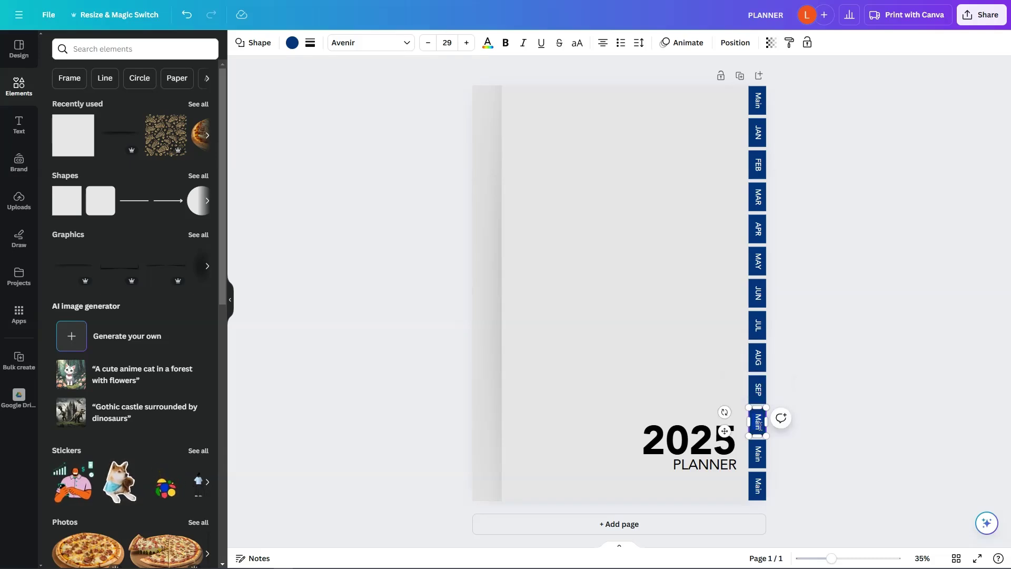
double_click(759, 425)
type("OCT")
double_click(761, 453)
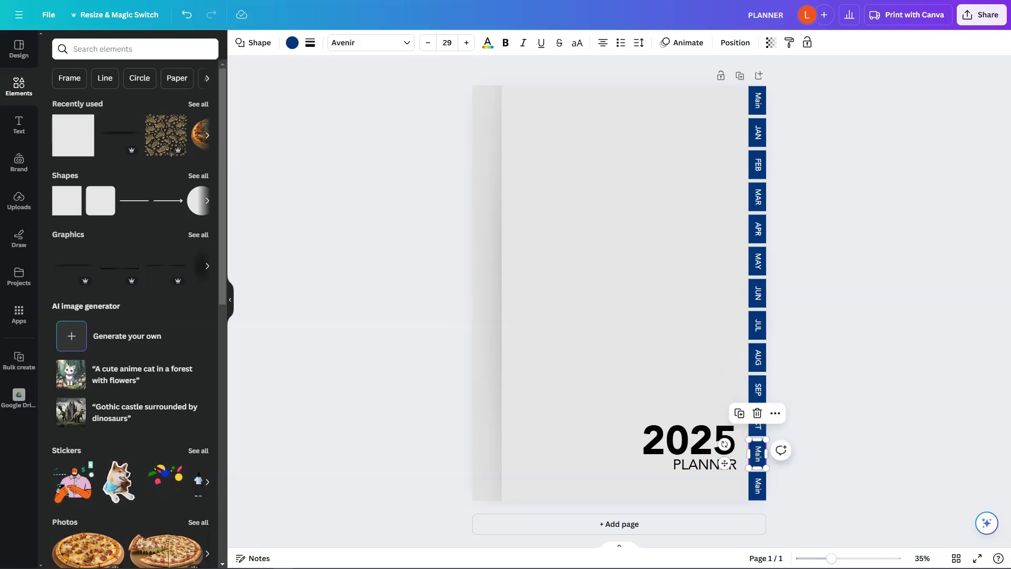
type("NOV")
double_click(758, 481)
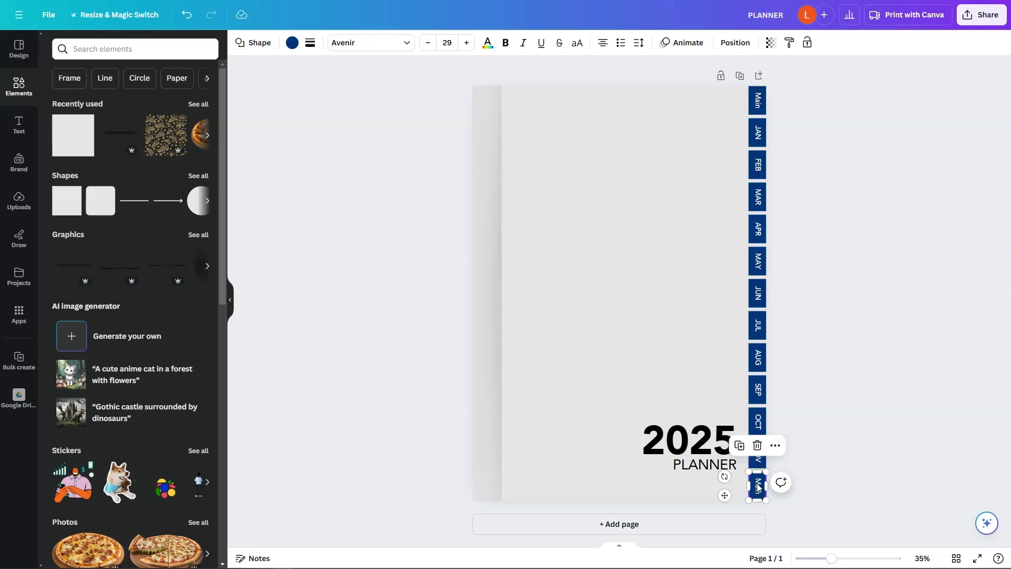
type("DEC")
left_click(863, 398)
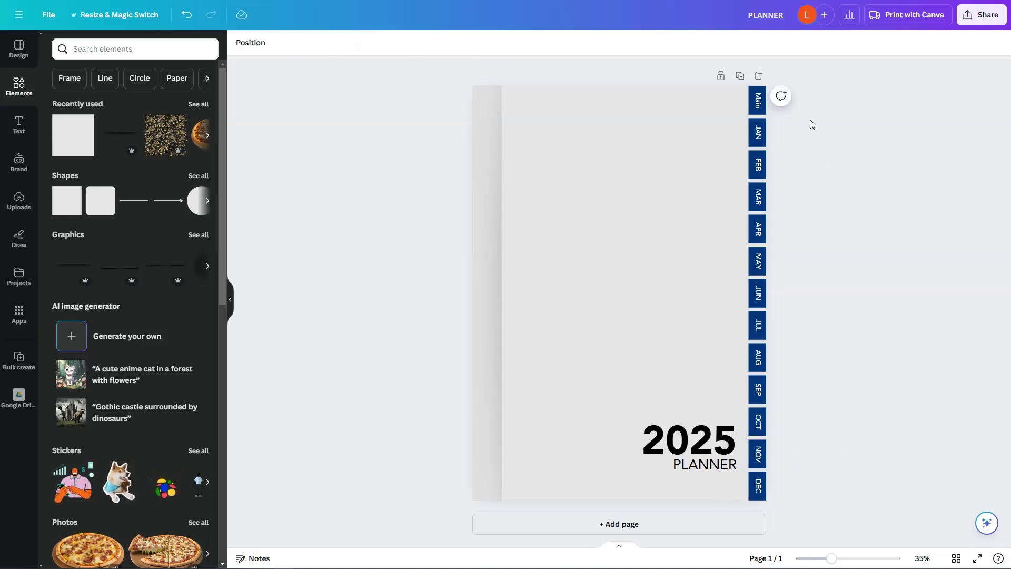
Step: Move both title texts slightly farther left to widen their gap from the month tabs
left_click_drag(718, 387, 704, 466)
Step: Fill the page background with the black-to-grey gradient
left_click(548, 309)
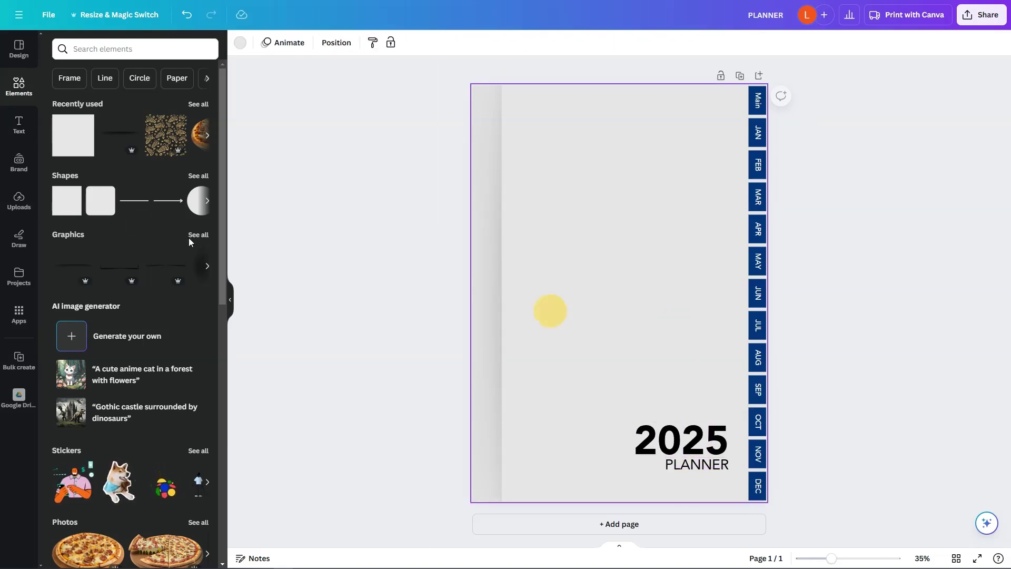
left_click(241, 43)
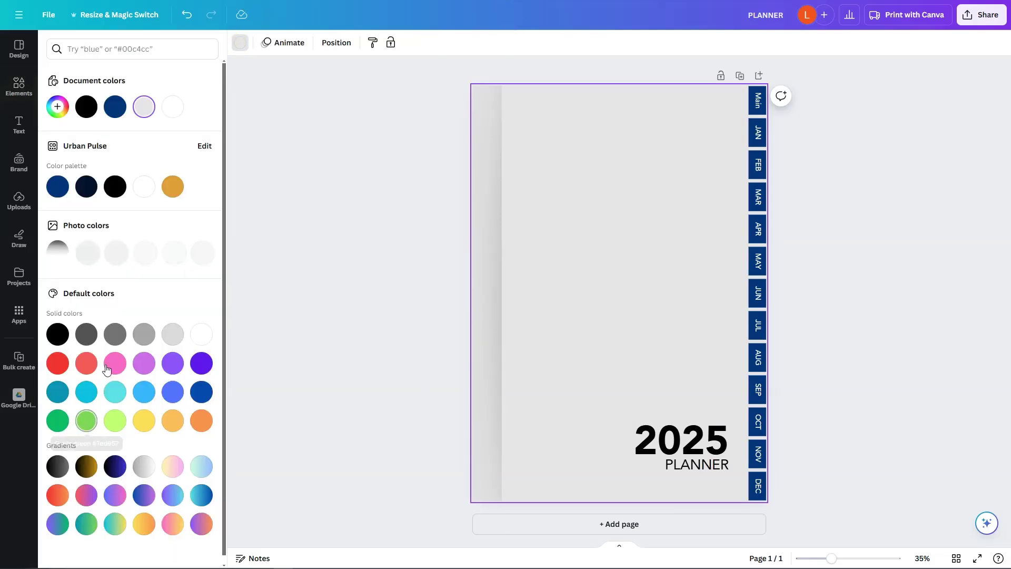
left_click(58, 470)
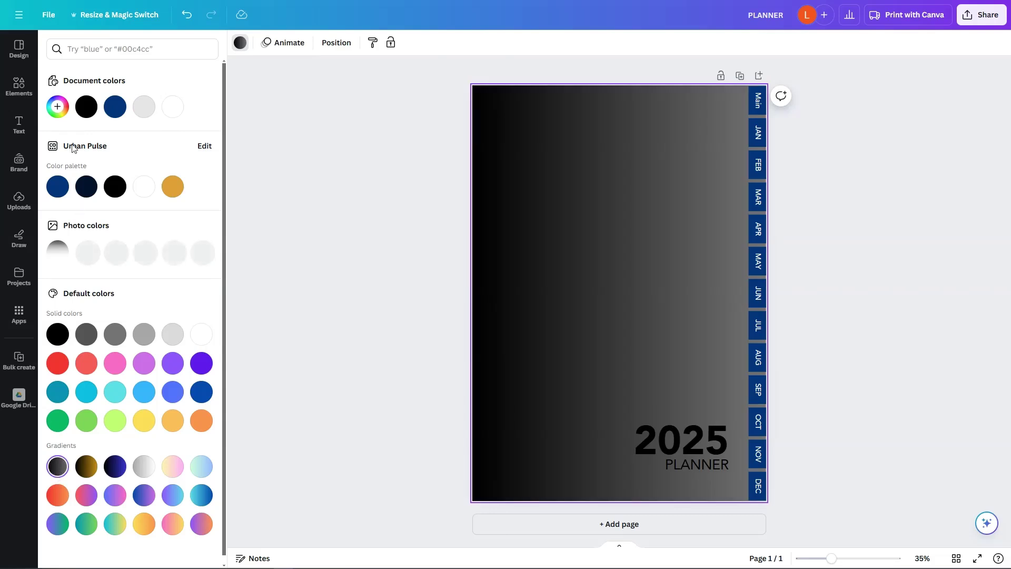
Step: Reverse the page background gradient's colour order so it runs from grey to black
left_click(58, 106)
left_click(19, 84)
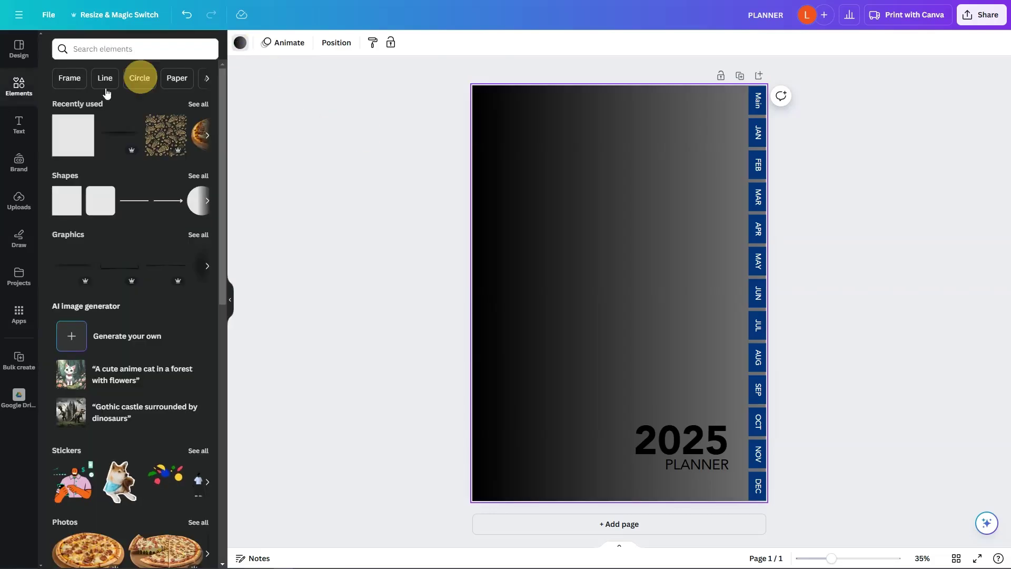
left_click(172, 106)
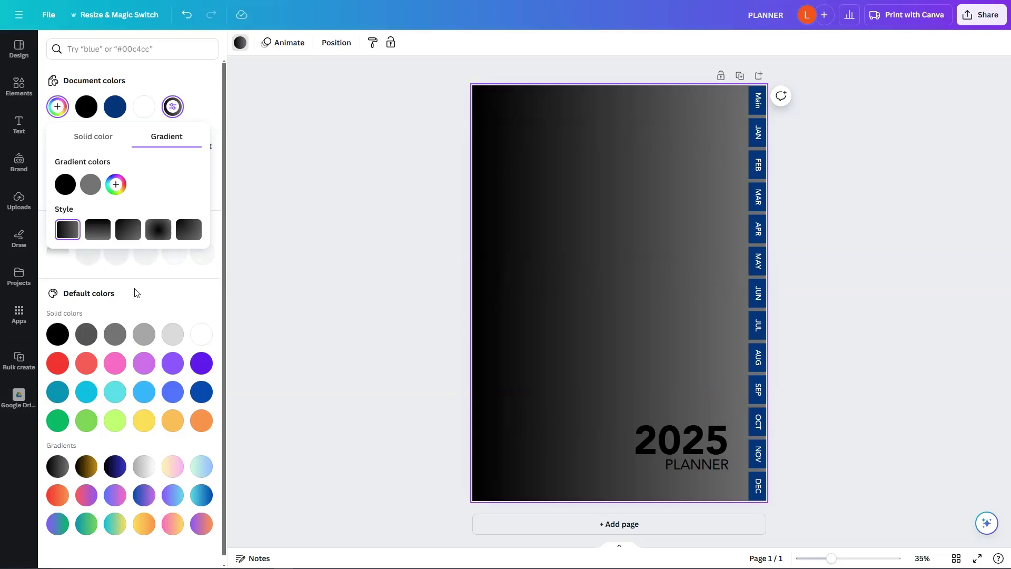
left_click_drag(66, 185, 103, 184)
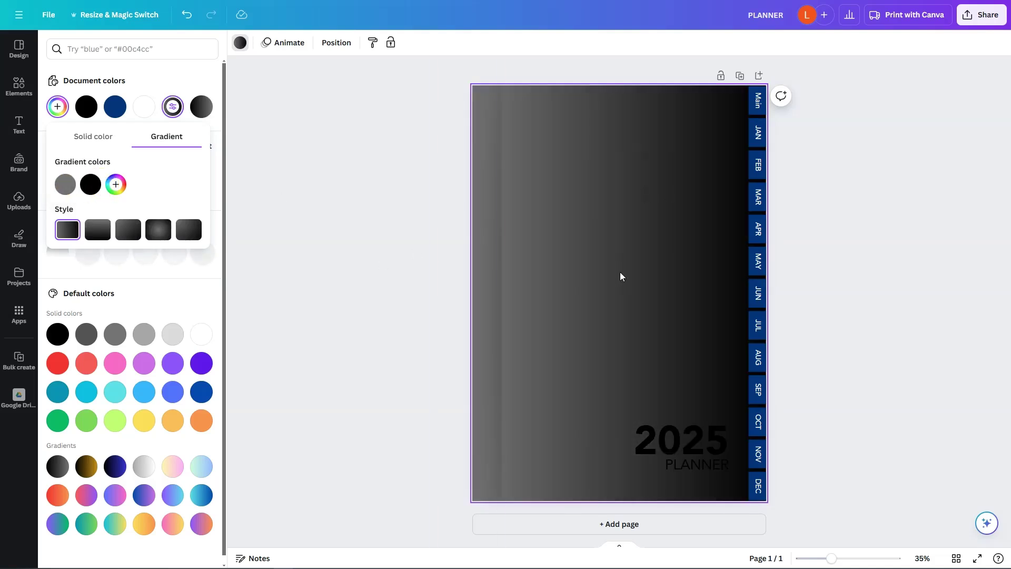
Step: Add a rounded square and enlarge it into a cover panel filling the page up to the month tabs
left_click(19, 86)
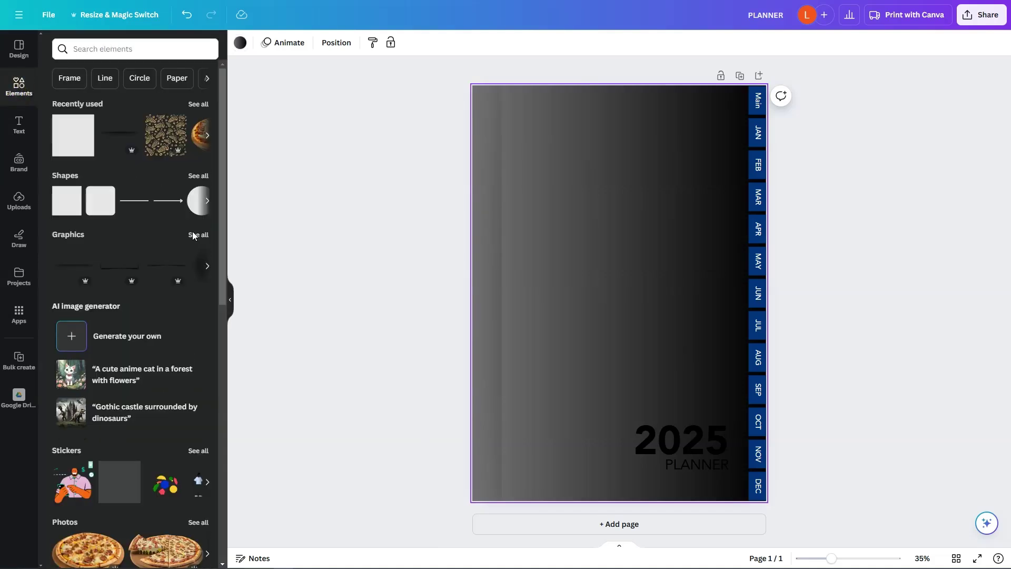
left_click(95, 213)
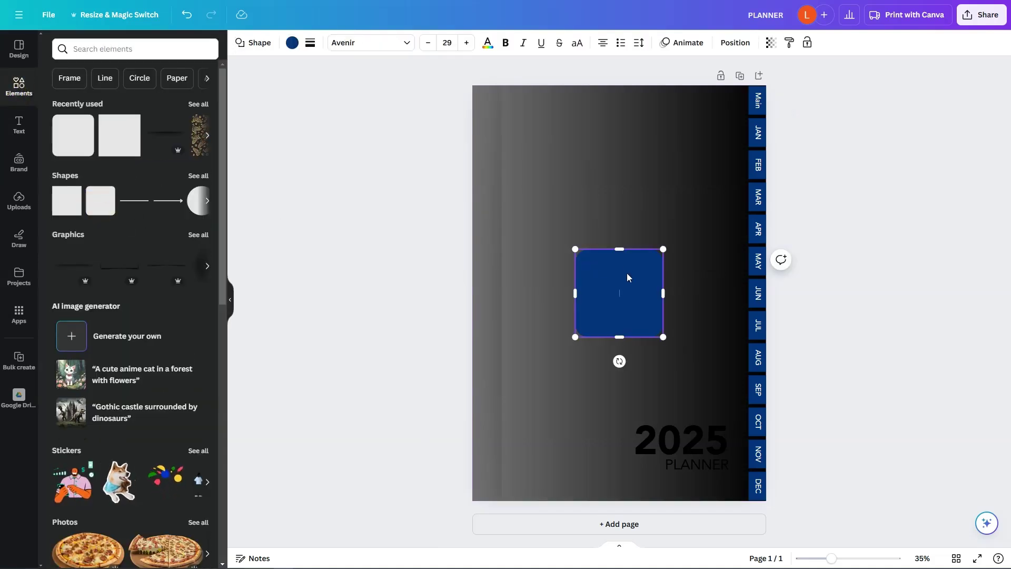
left_click_drag(627, 277, 519, 123)
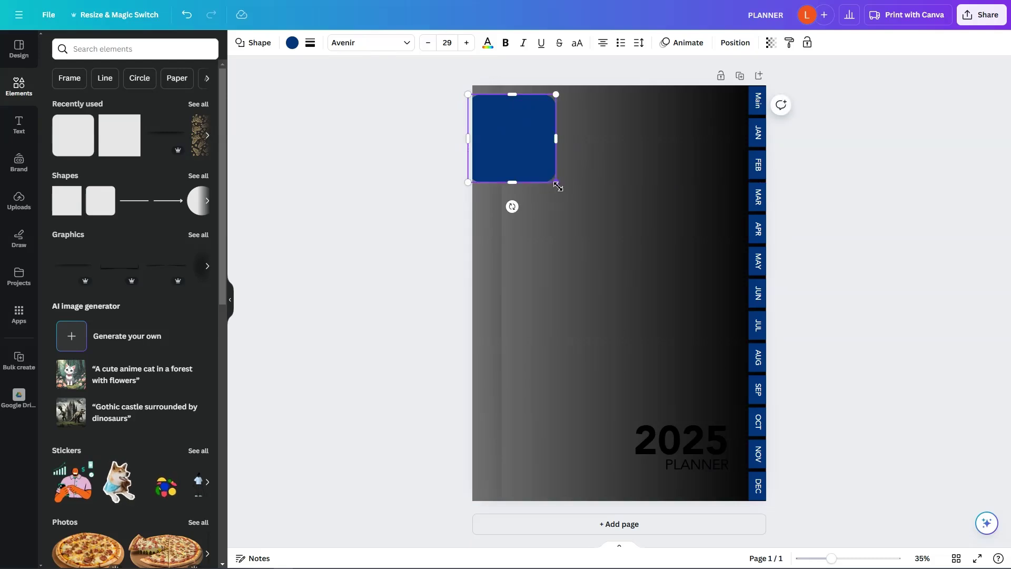
left_click_drag(558, 187, 750, 497)
left_click(687, 216)
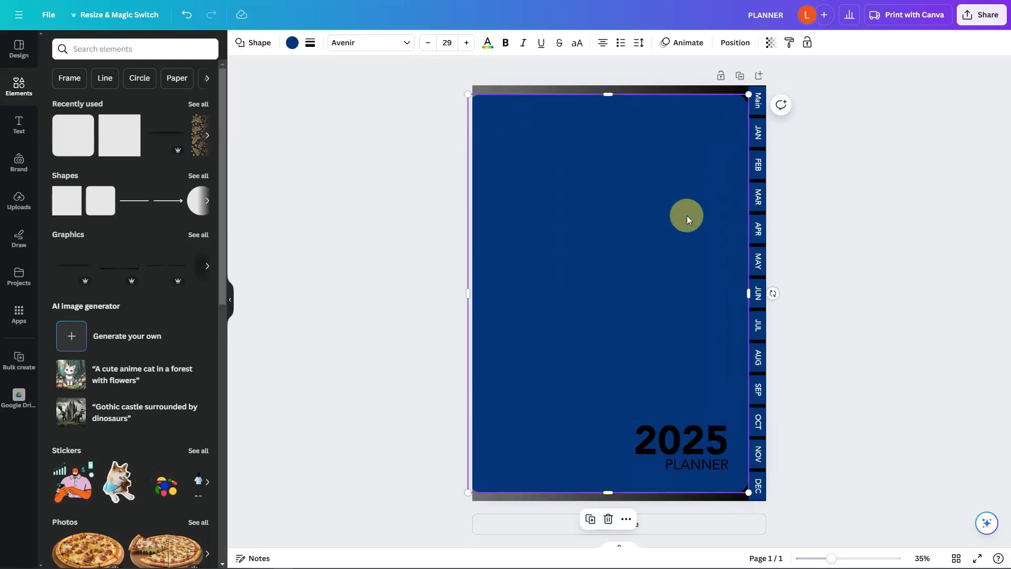
Step: Unlock the spine shadow and adjust its transparency over the blue cover panel
left_click(482, 92)
left_click(382, 45)
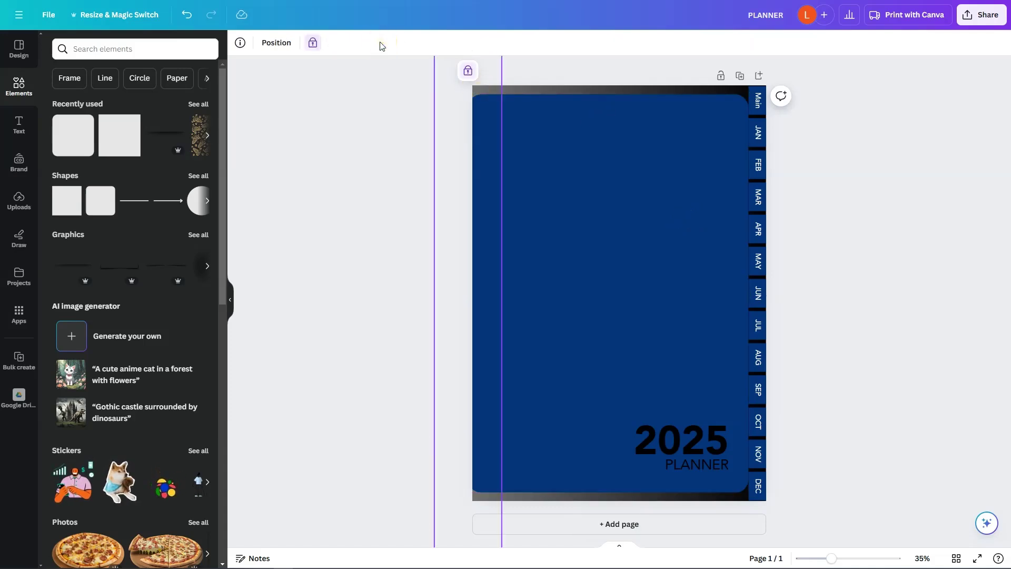
left_click(314, 44)
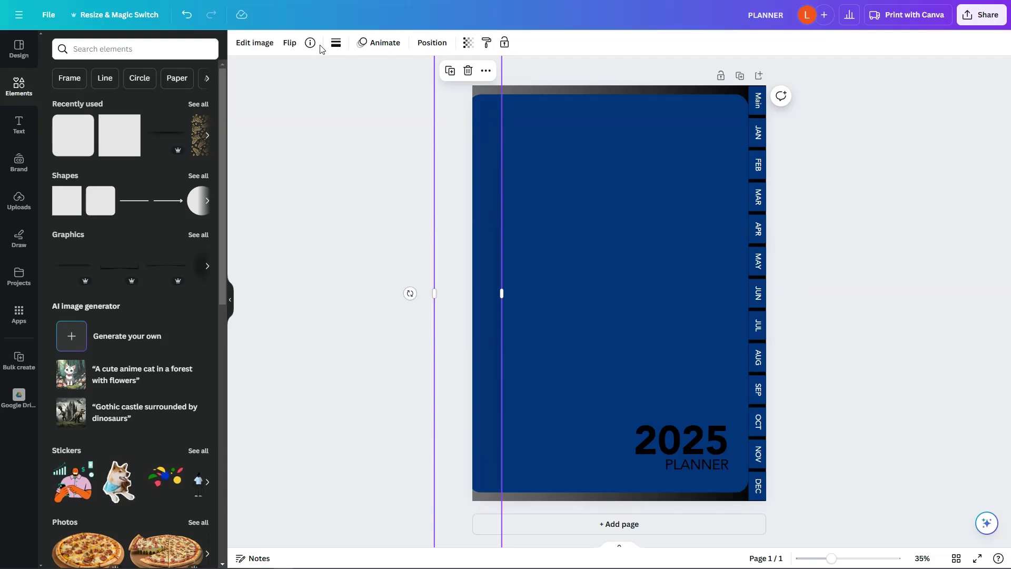
left_click(468, 43)
mouse_move(434, 85)
left_mouse_down()
mouse_move(418, 86)
mouse_move(435, 86)
left_mouse_up()
left_click(895, 264)
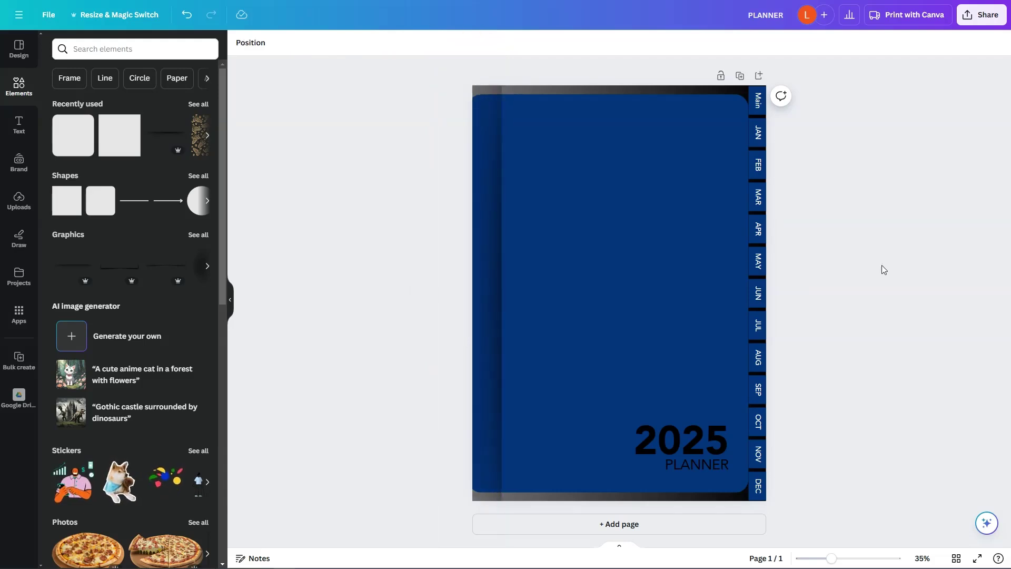
Step: Group the Main tab and all twelve month tabs together
left_click(663, 211)
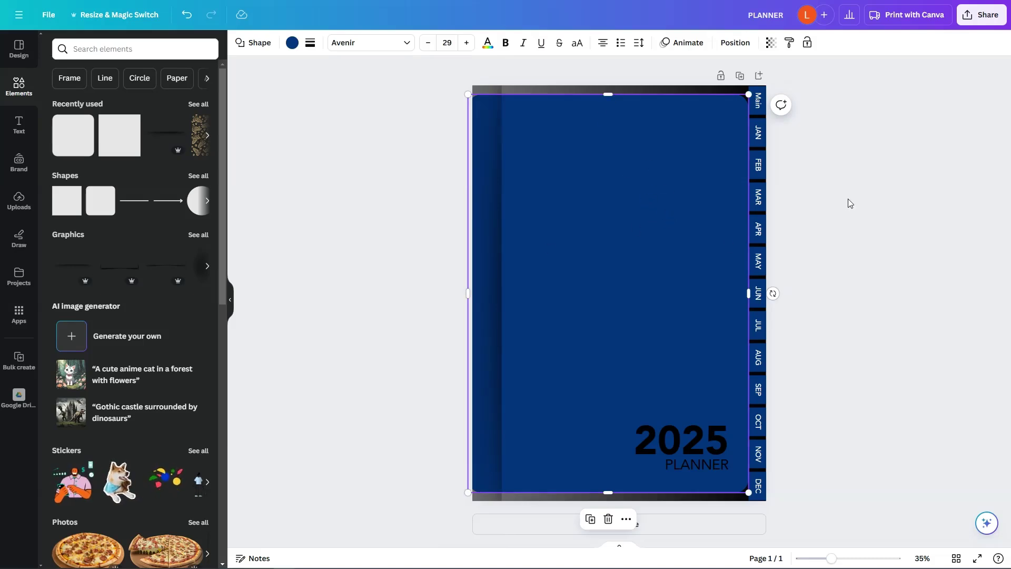
left_click_drag(830, 94, 748, 495)
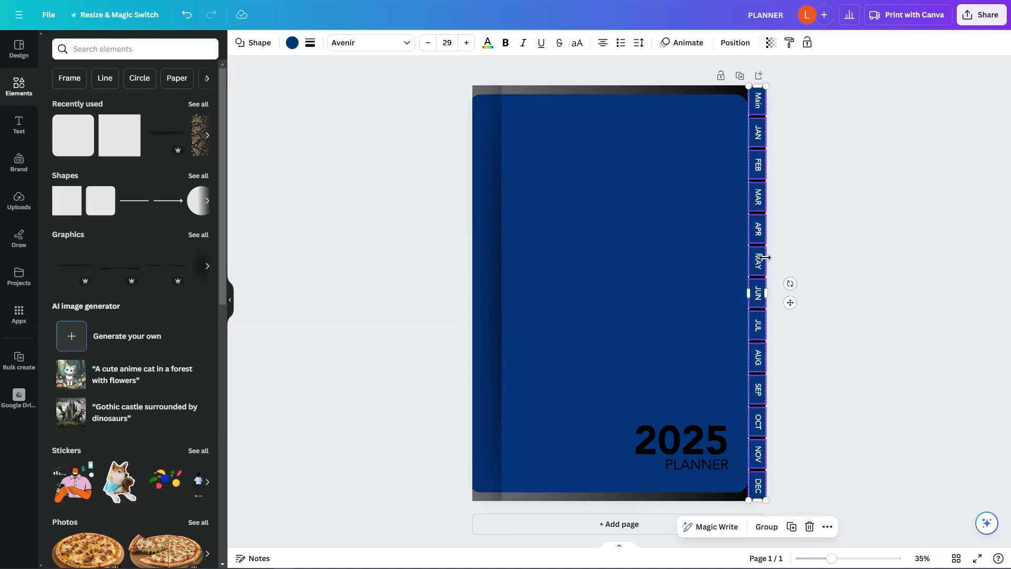
key("ctrl+g")
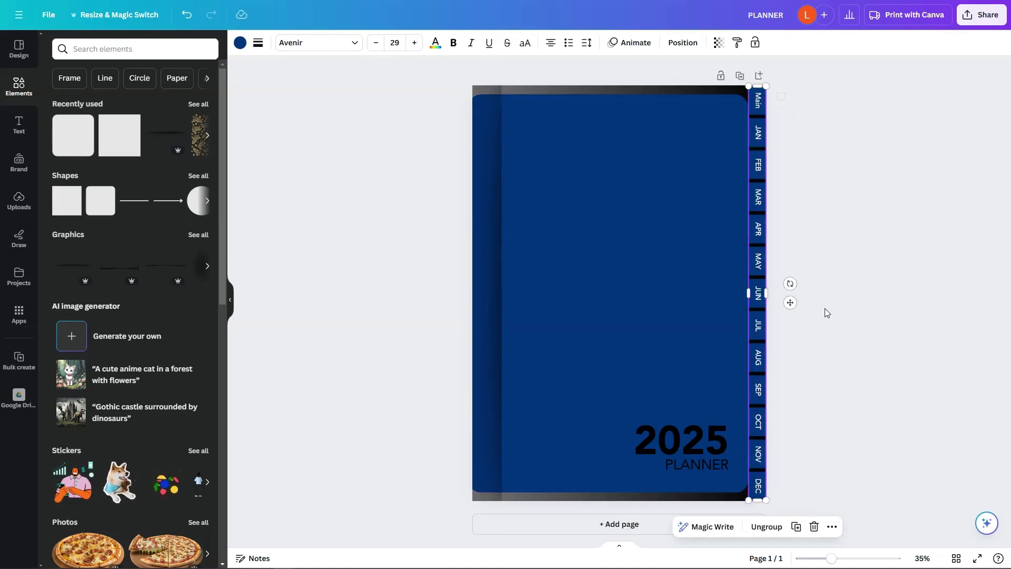
Step: Try reducing the JUN tab's font size to 27
left_click_drag(758, 297, 757, 294)
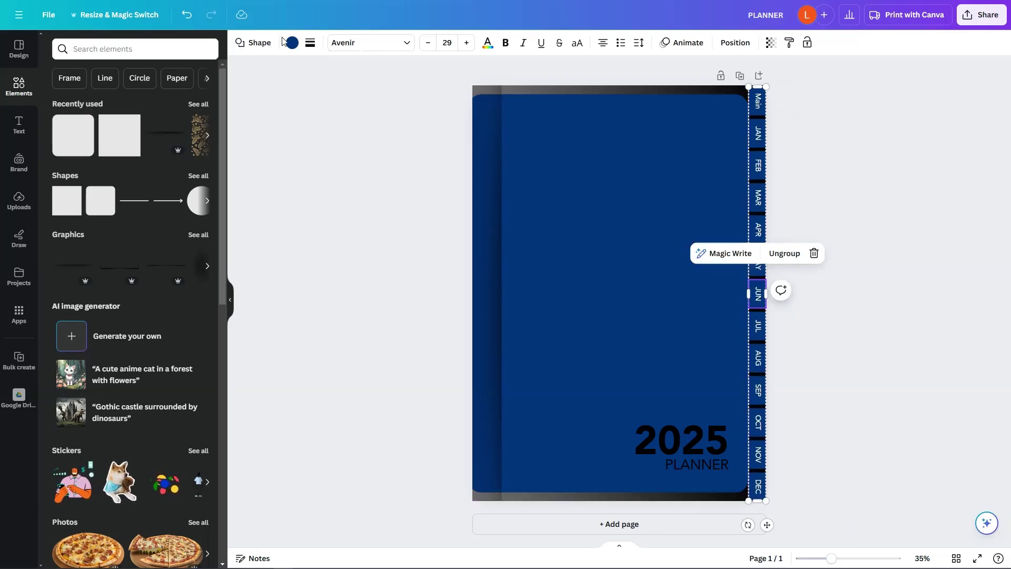
left_click(430, 46)
left_click(430, 46)
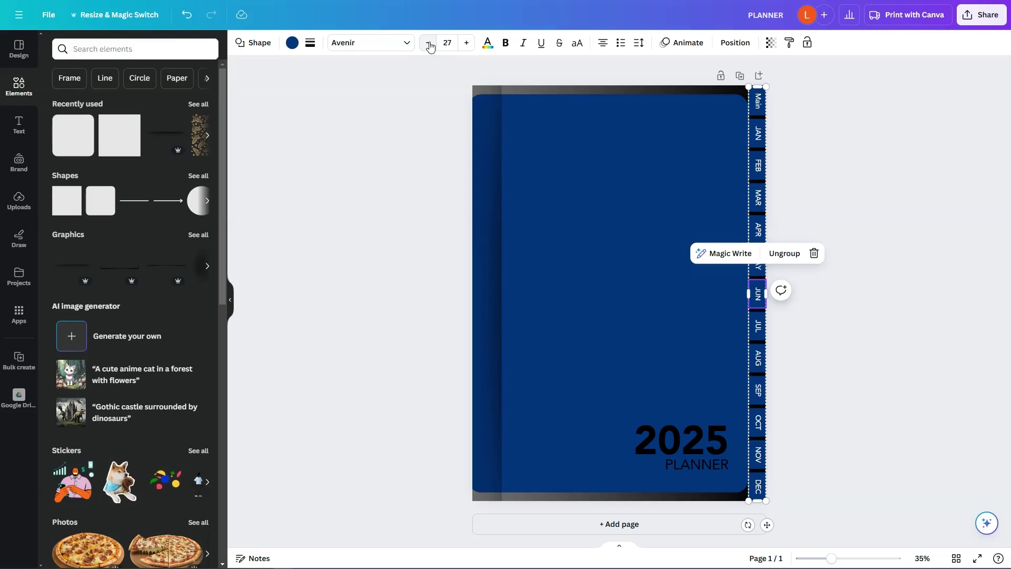
left_click(756, 109)
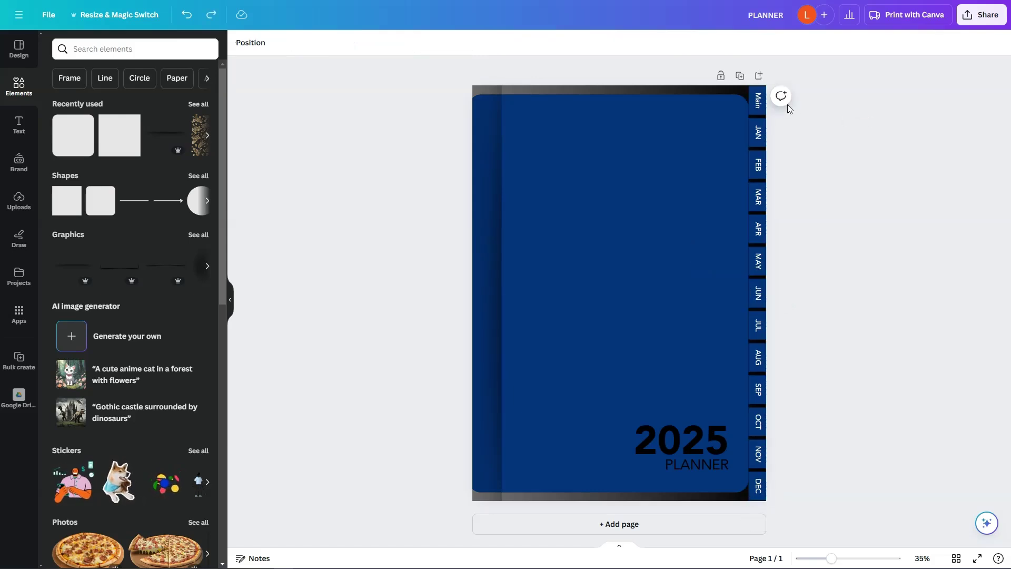
Step: Set the font size of the whole tab group to 24
left_click(767, 89)
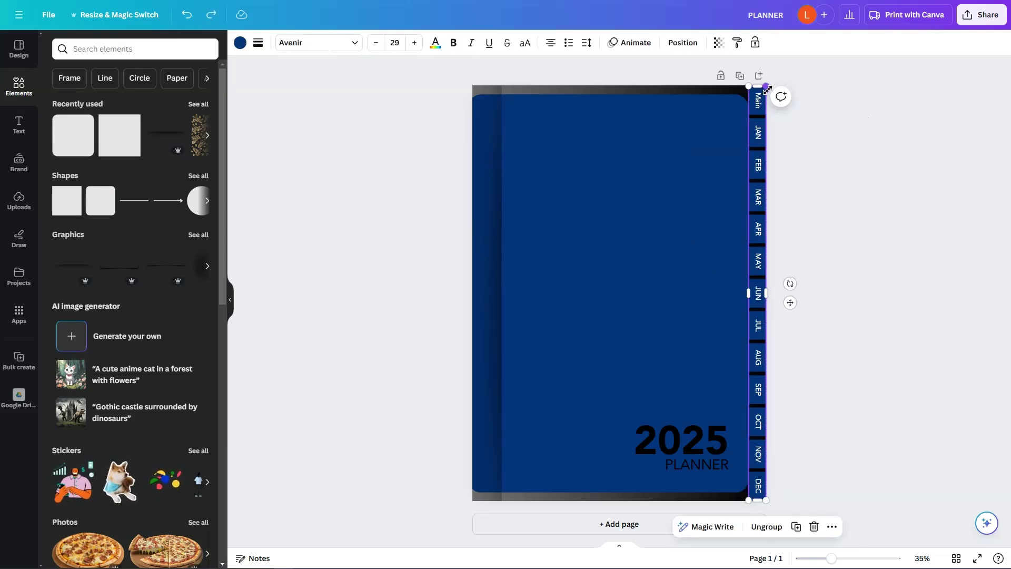
left_click(376, 44)
left_click(376, 44)
left_click(375, 44)
left_click(375, 45)
left_click(375, 44)
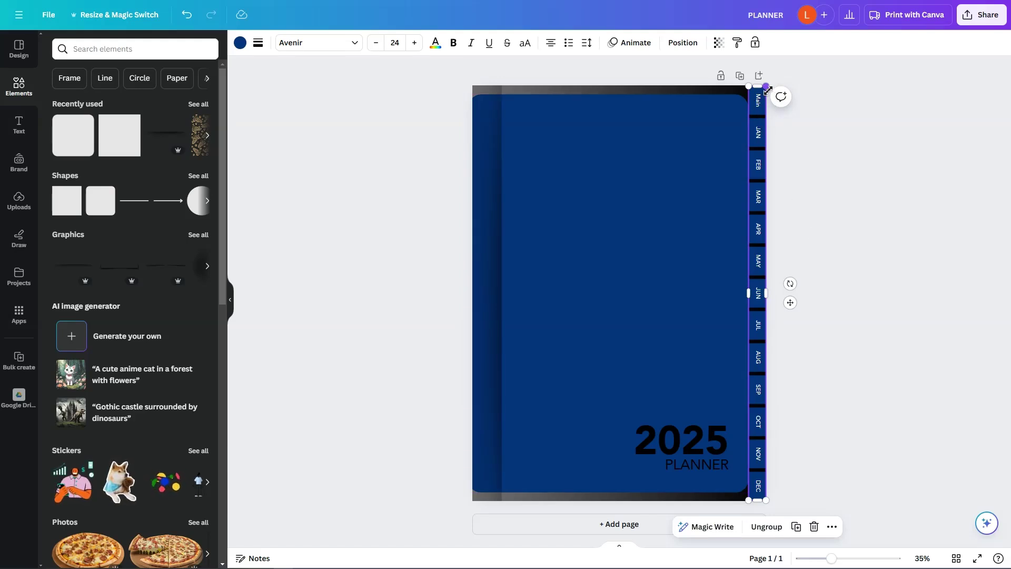
Step: Shrink the tab group proportionally to about 2.3 wide by 53.2 high and centre it vertically beside the cover panel
left_click_drag(767, 89, 758, 136)
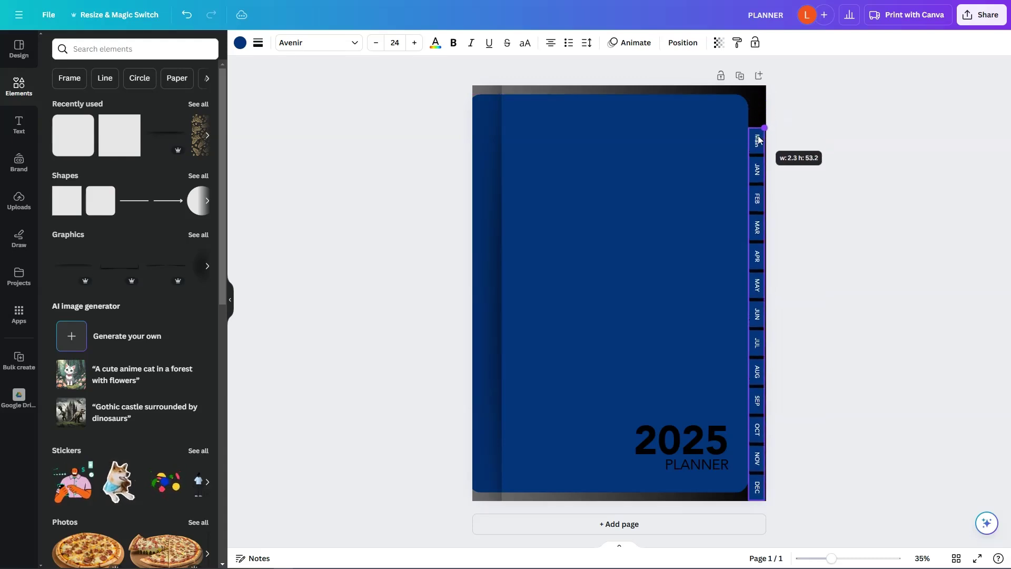
left_click_drag(757, 278, 756, 262)
left_click(548, 169)
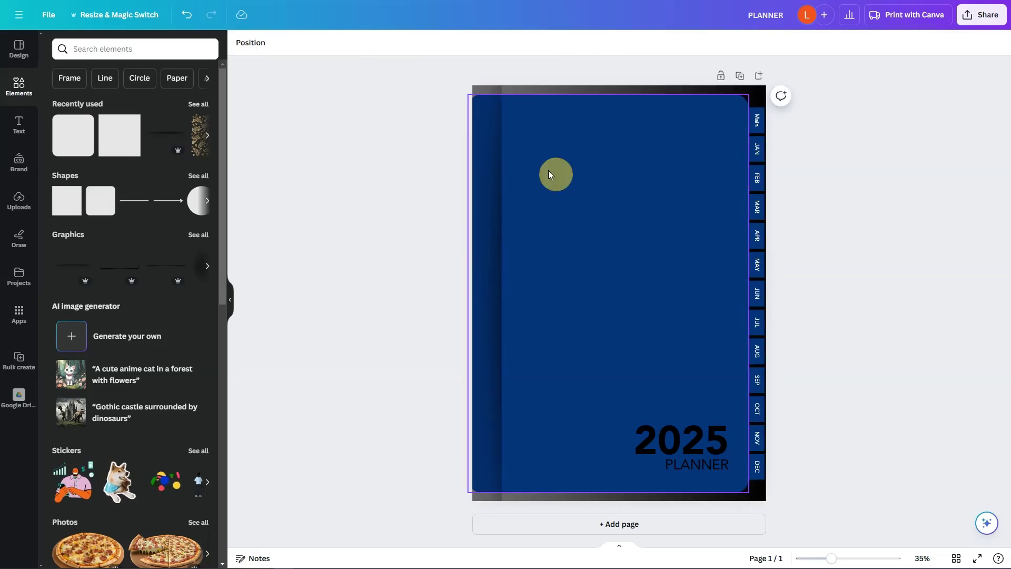
left_click_drag(472, 133, 538, 179)
key("ctrl+minus")
left_click(595, 231)
key("ctrl+plus")
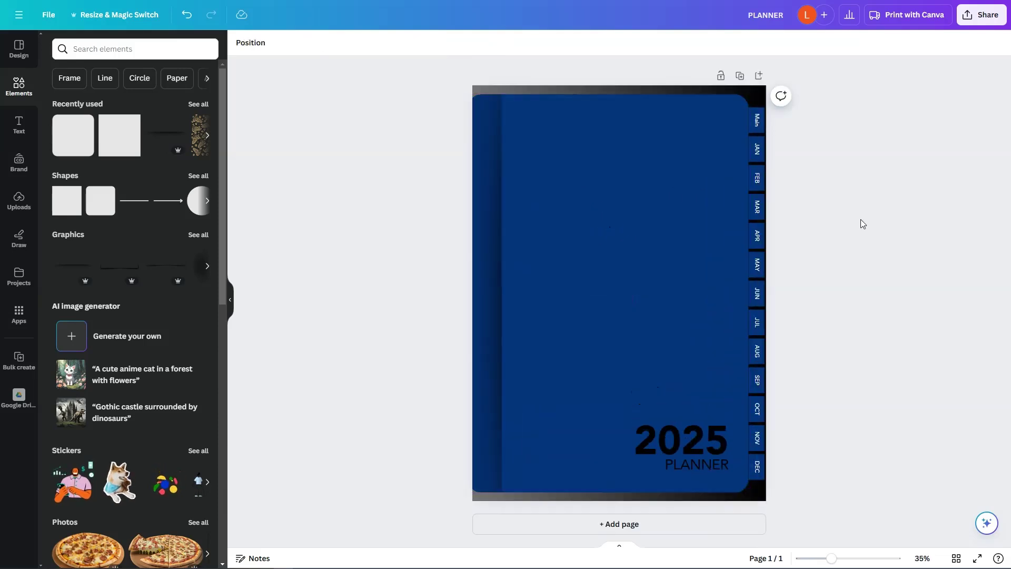
Step: Extend the blue cover panel beyond the page's spine edge and recolour it light grey #E4E4E4
left_click(668, 219)
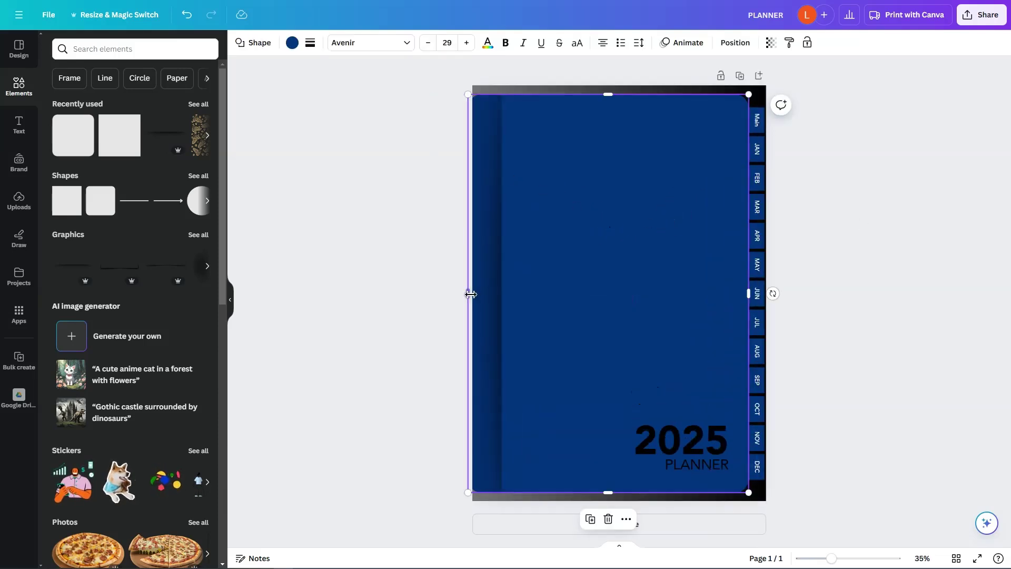
left_click_drag(467, 294, 438, 293)
left_click(288, 45)
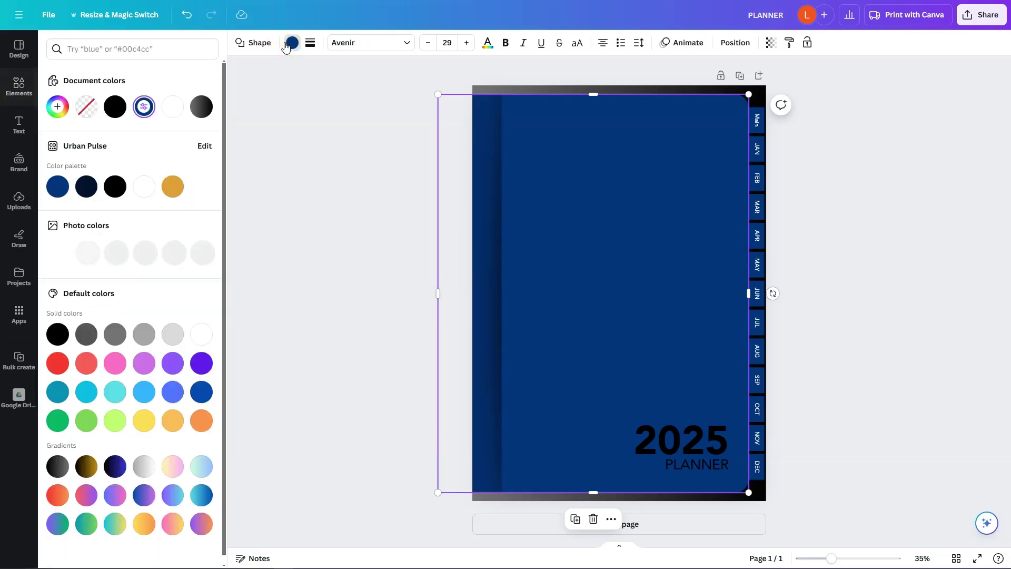
left_click(143, 107)
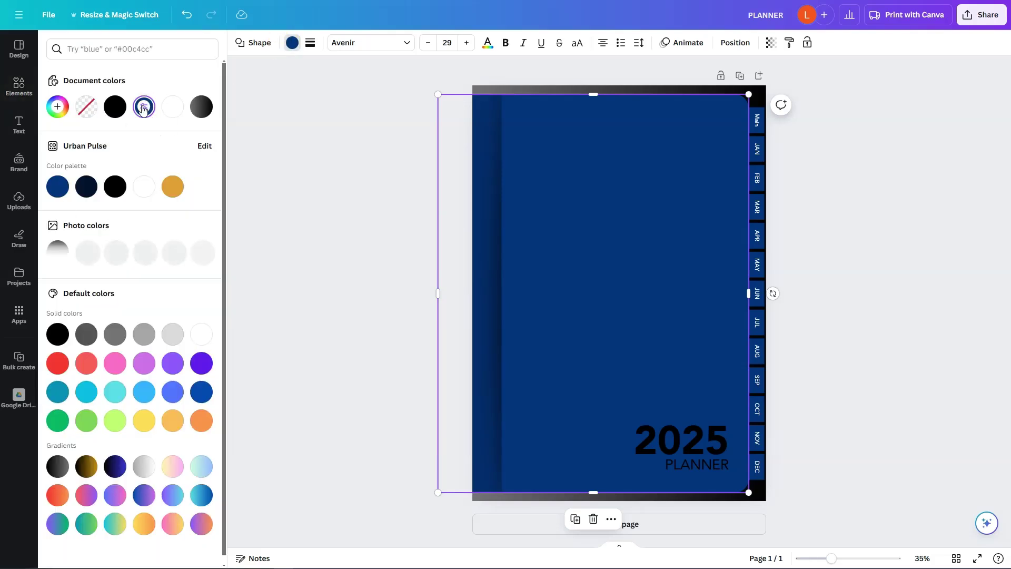
left_click(143, 106)
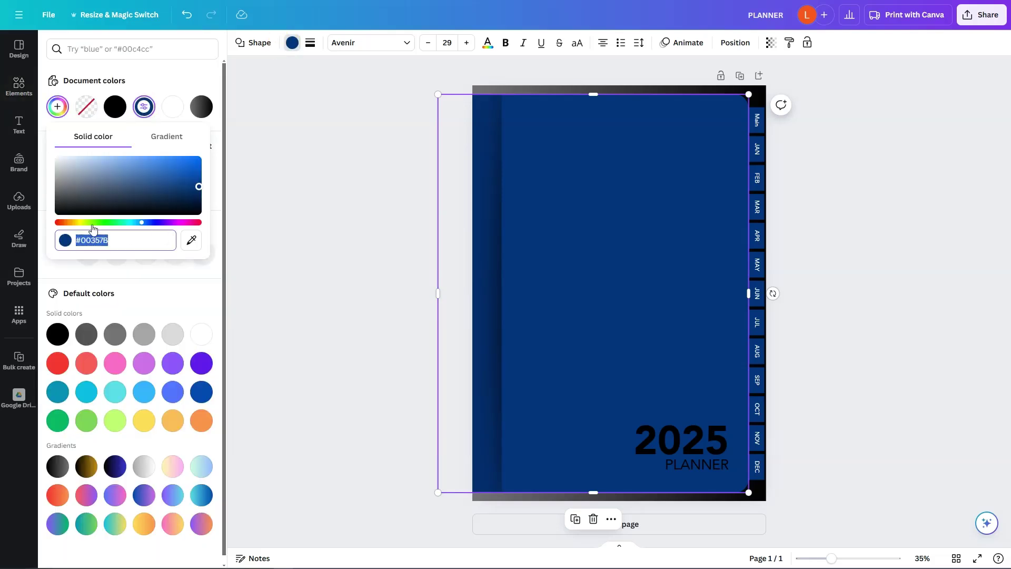
left_click(65, 169)
left_click_drag(65, 169, 42, 163)
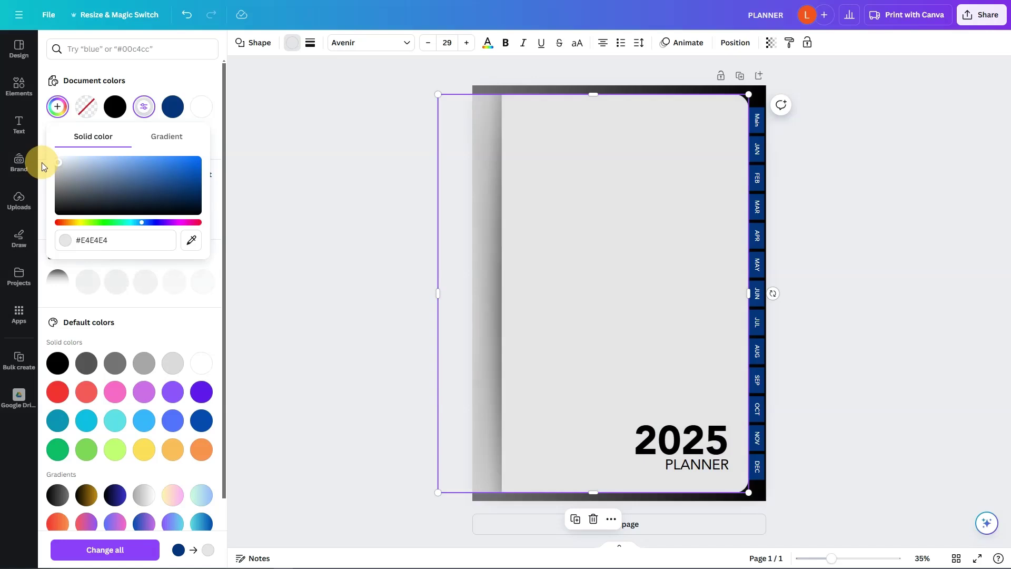
left_click(910, 230)
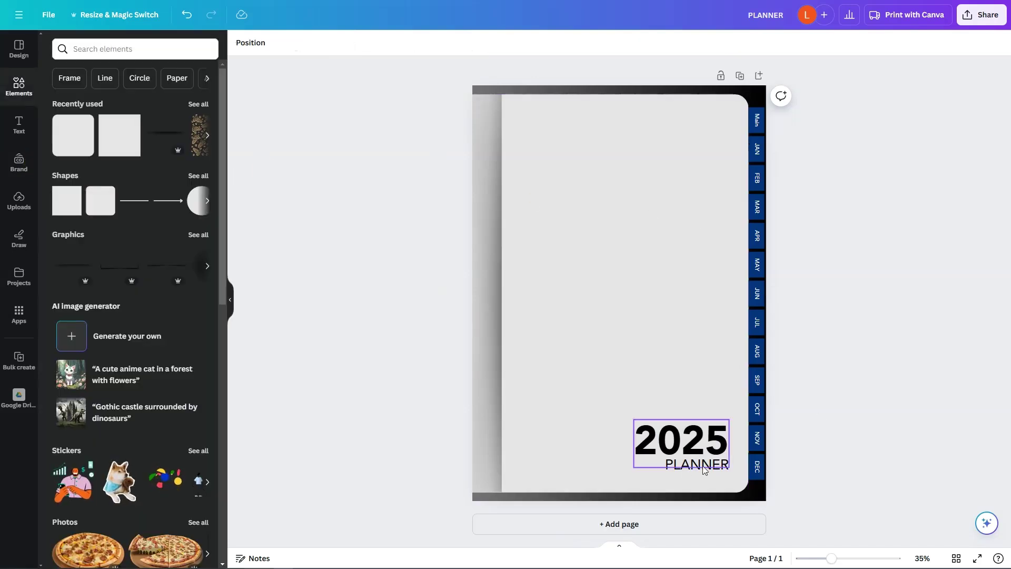
Step: Move the 2025 and PLANNER title texts together slightly lower on the cover panel
left_click(720, 474)
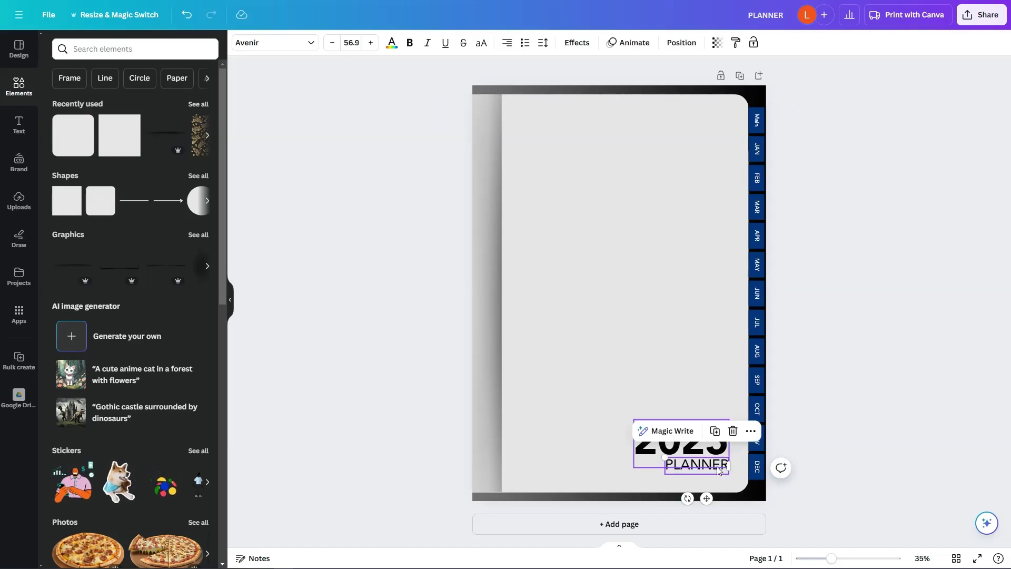
left_click(705, 451, "shift")
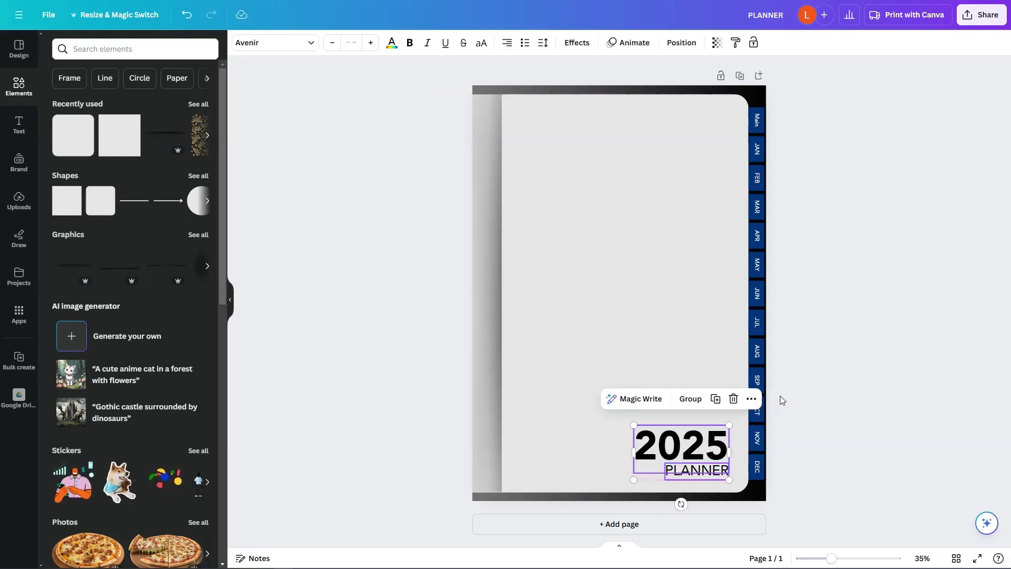
left_click(778, 130)
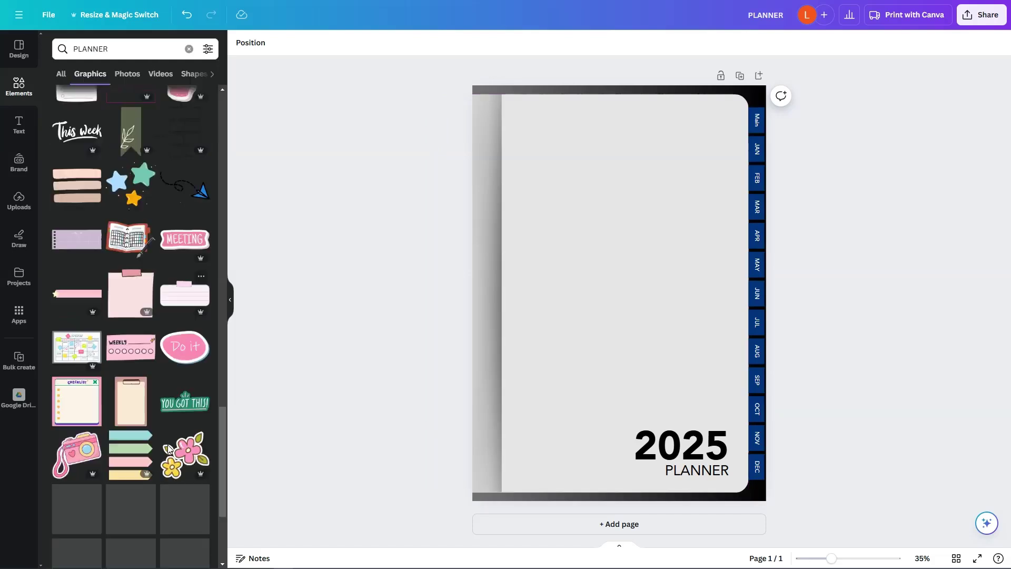
Step: Look through the PLANNER graphics results, clear that search and open the full graphics collection
scroll(167, 445, "down", 10)
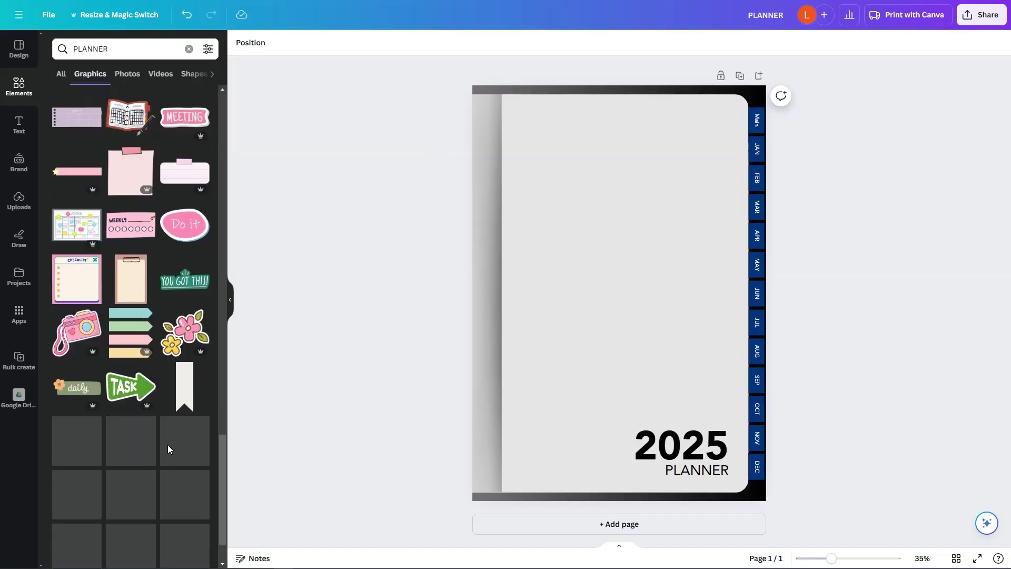
scroll(156, 198, "up", 15)
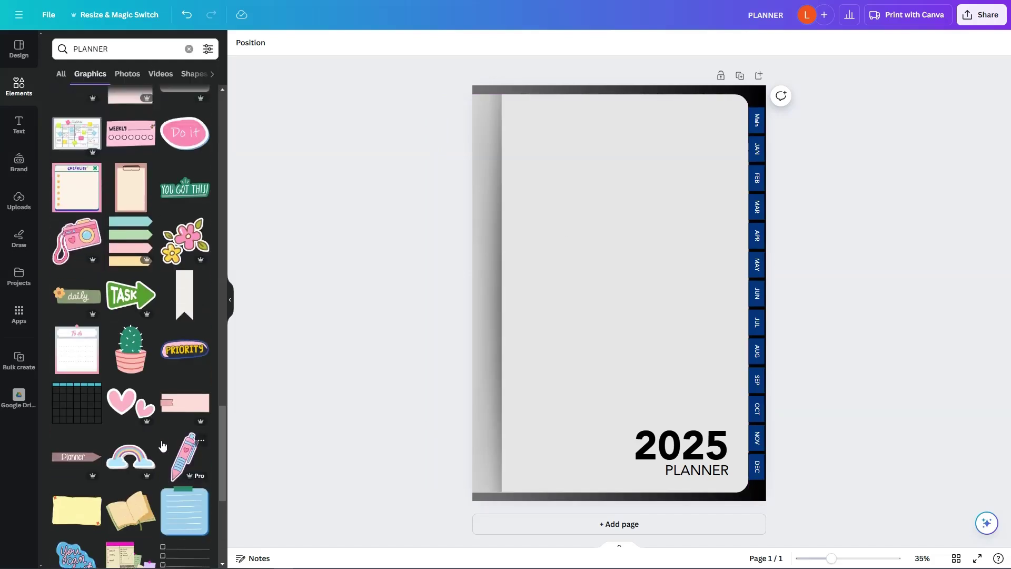
scroll(157, 198, "up", 5)
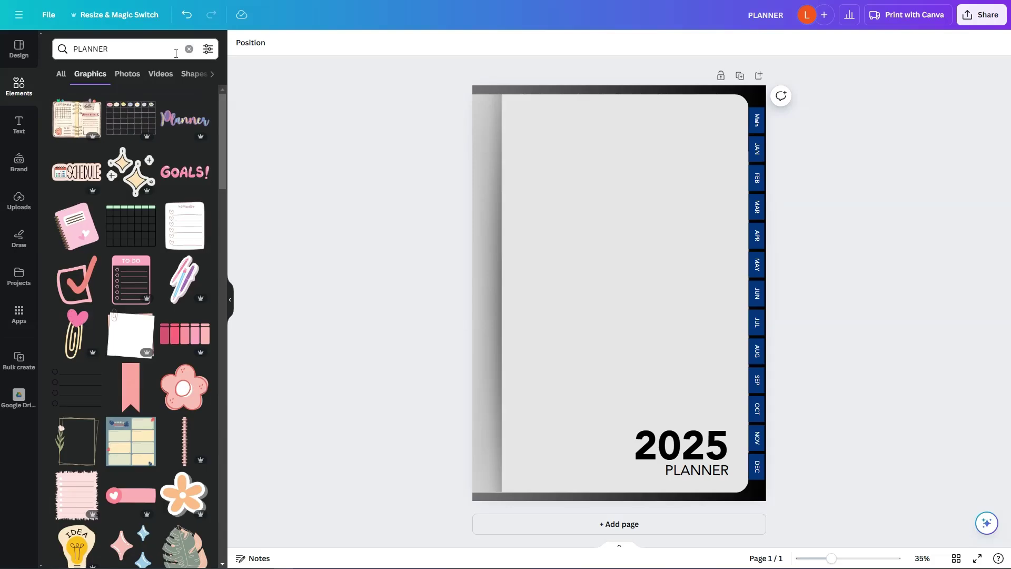
left_click(190, 49)
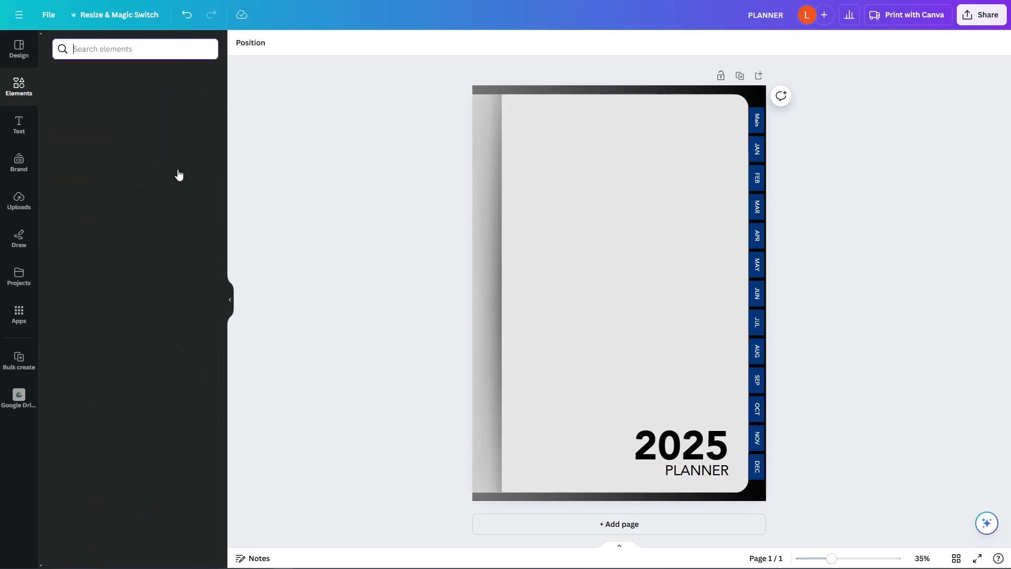
left_click(199, 234)
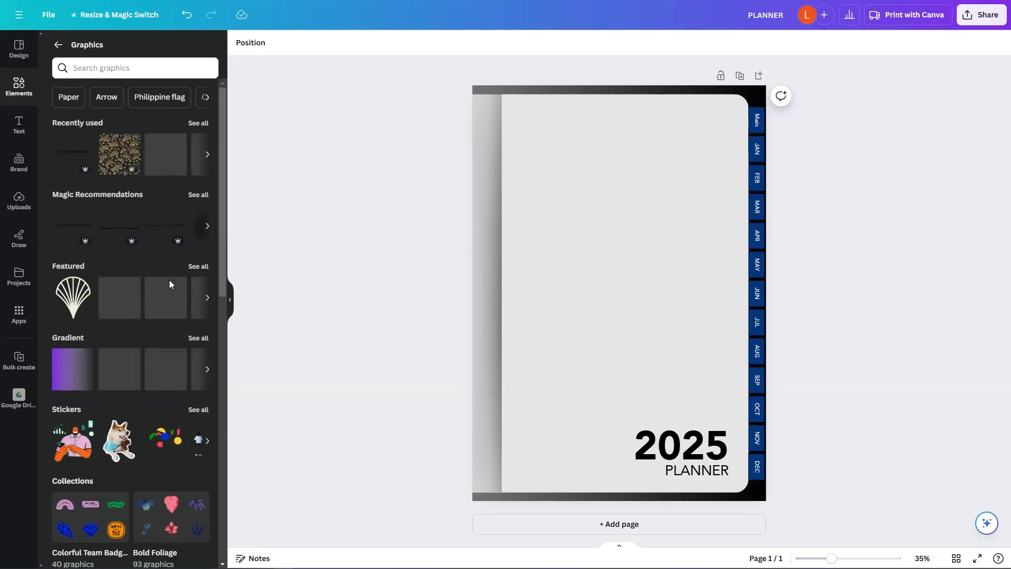
Step: Enlarge the 2025 and PLANNER title texts together to about 19.4 wide by 11.1 high
left_click(670, 454)
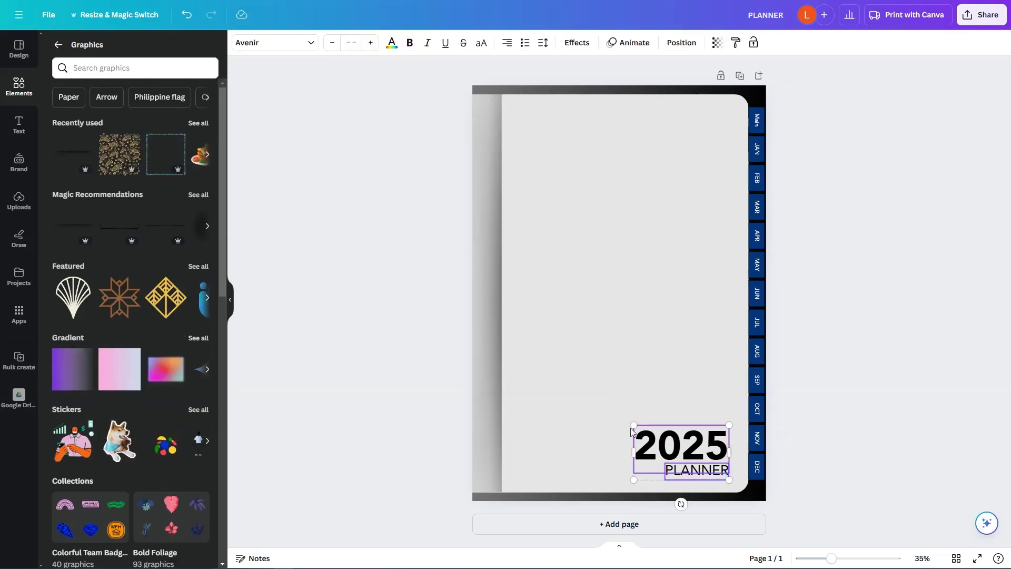
left_click(698, 470, "shift")
left_click_drag(634, 426, 585, 420)
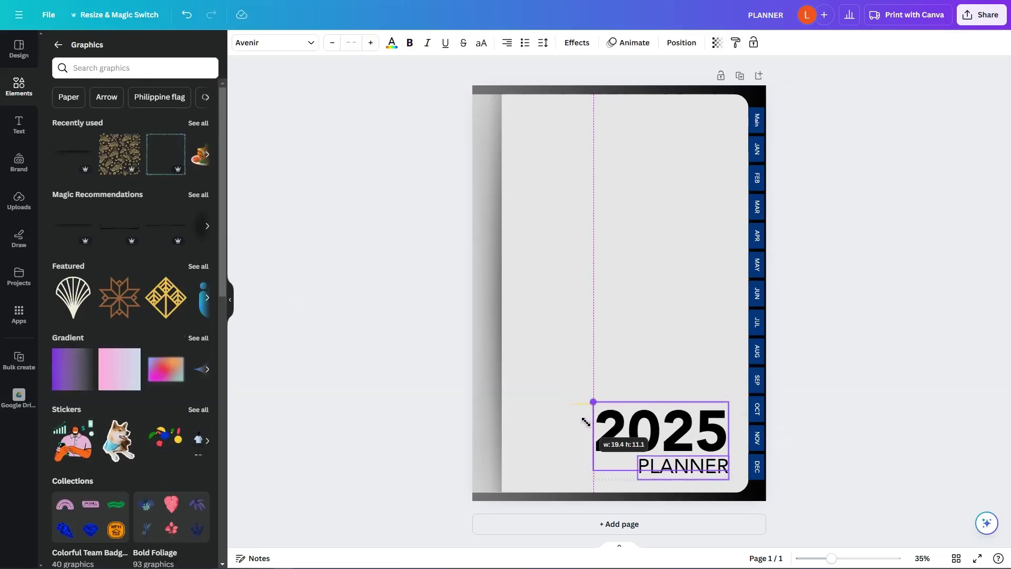
left_click(835, 399)
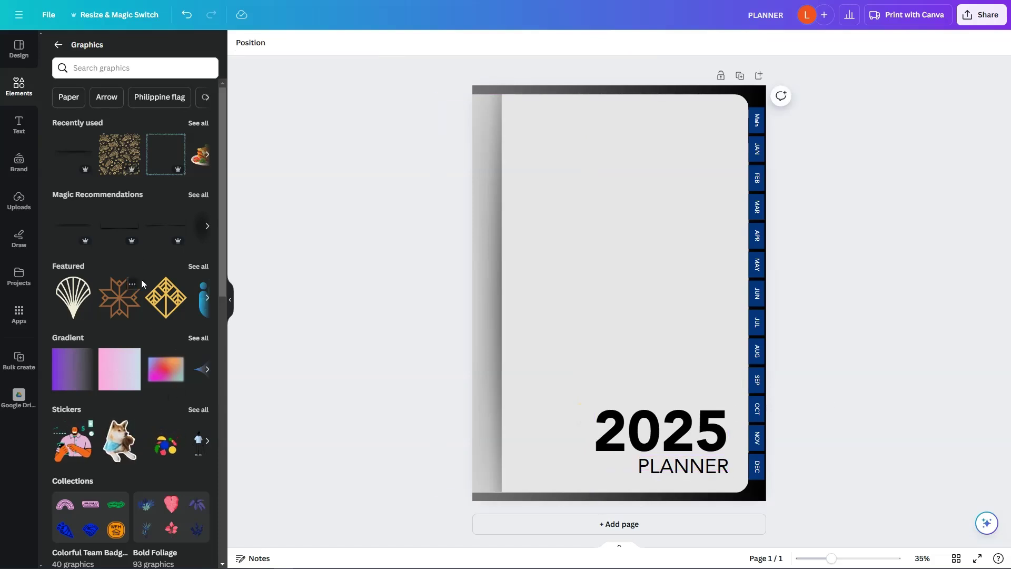
Step: Insert the gold diamond tree graphic from the featured graphics, enlarge it to about 22 by 22 and place it in the panel's upper half
left_click(199, 266)
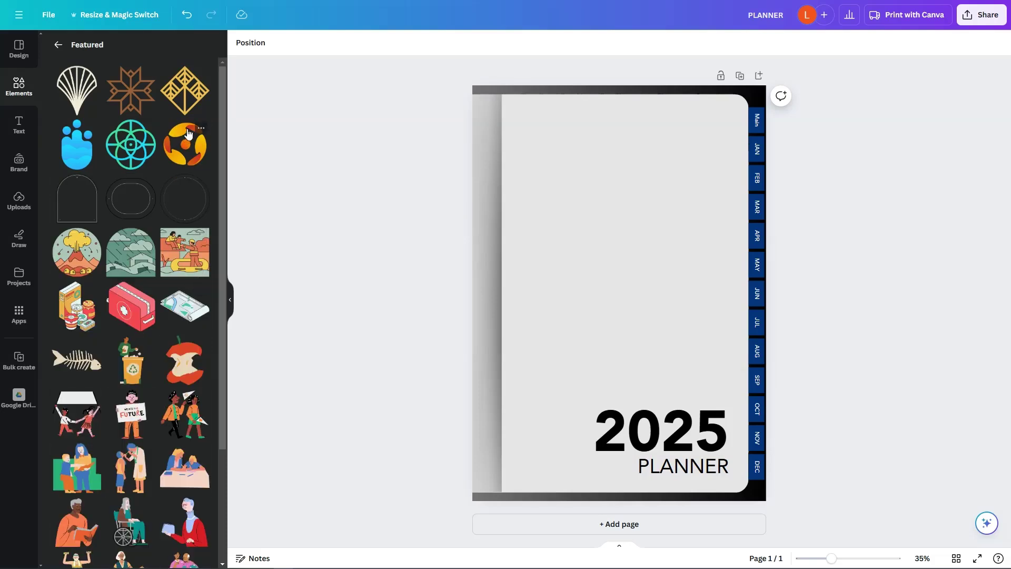
left_click(188, 96)
left_click_drag(677, 353, 686, 374)
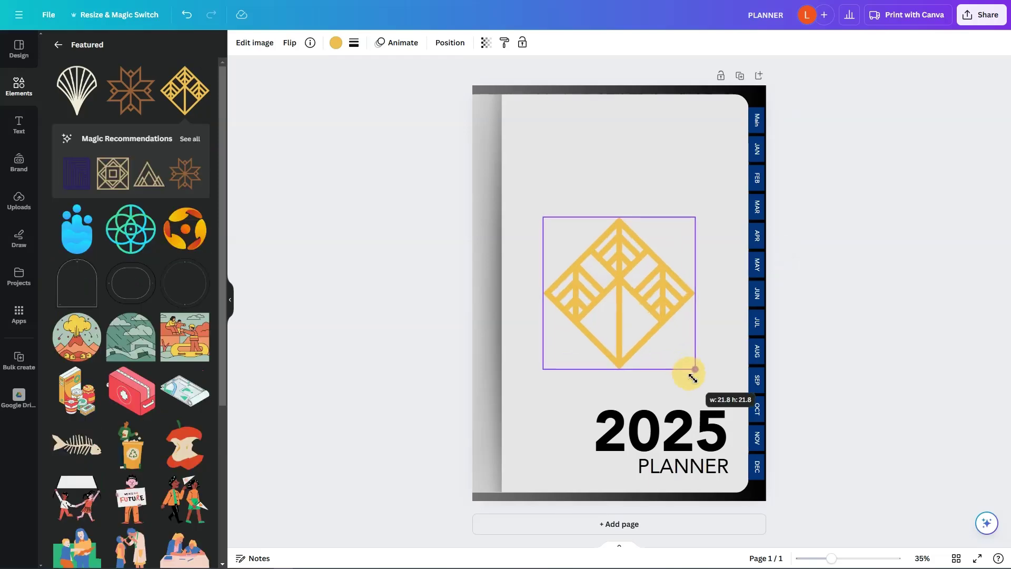
left_click_drag(601, 329, 626, 259)
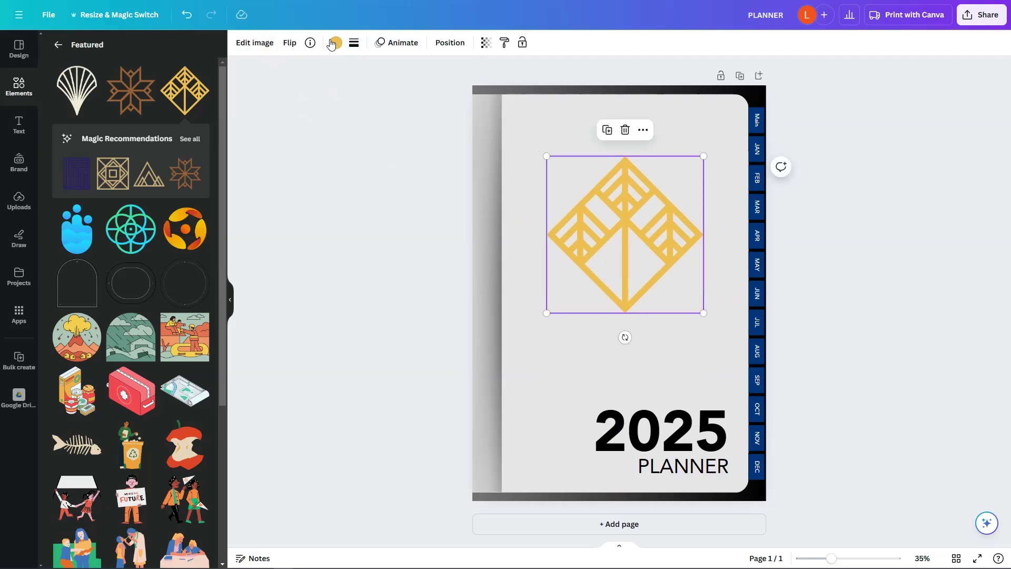
Step: Recolour the diamond graphic grey #BDBDBD
left_click(335, 43)
left_click(146, 110)
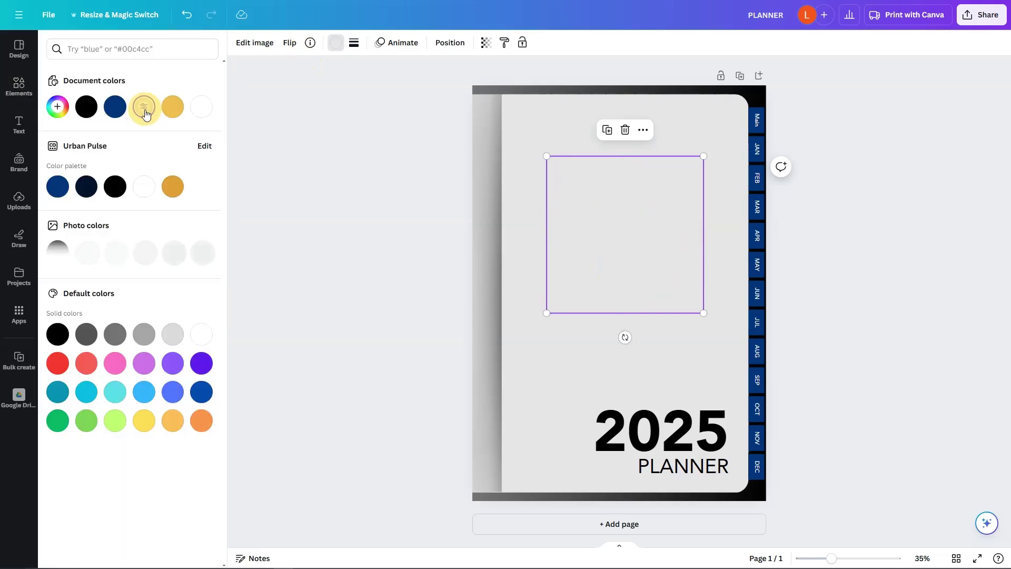
left_click(146, 109)
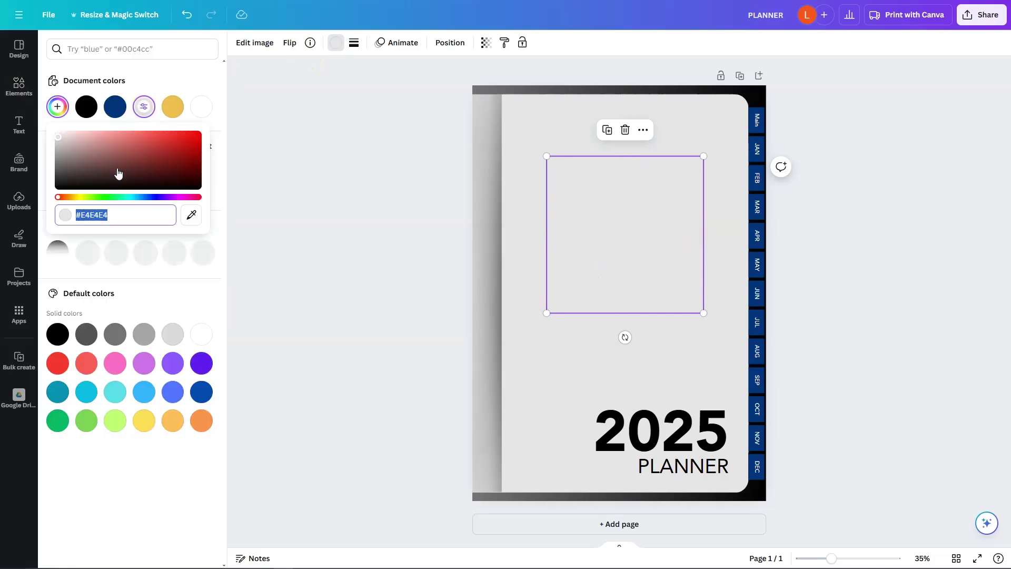
left_click(58, 144)
mouse_move(58, 144)
left_mouse_down()
mouse_move(42, 145)
mouse_move(39, 122)
mouse_move(38, 146)
left_mouse_up()
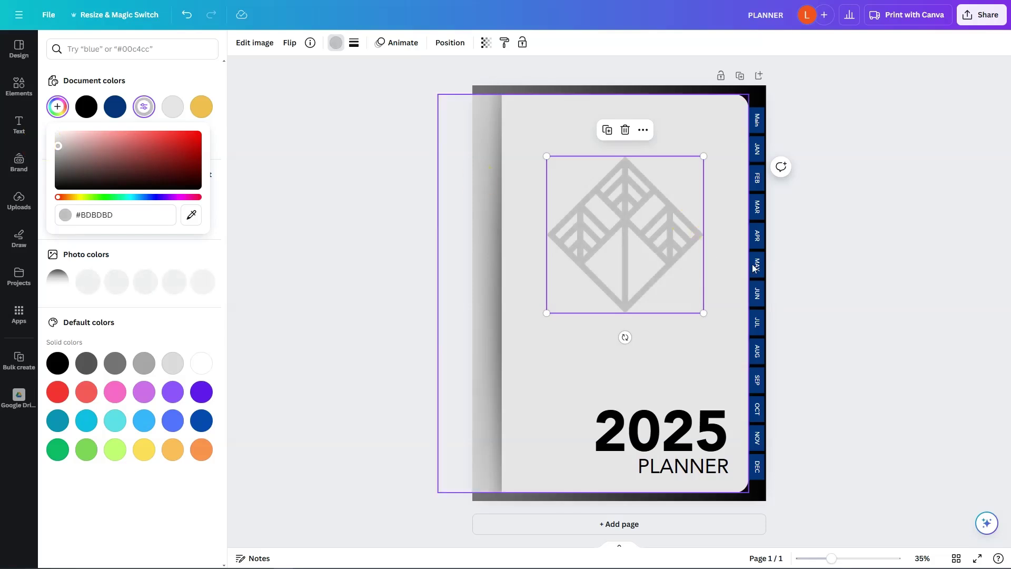
left_click(868, 270)
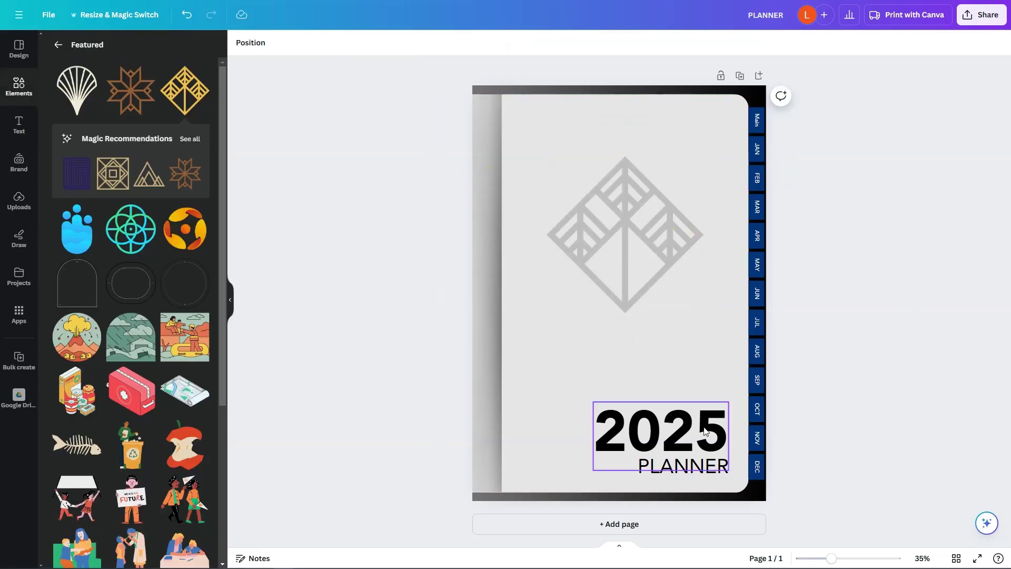
Step: Recolour the 2025 and PLANNER title texts with the same #BDBDBD grey as the diamond graphic
left_click(701, 467)
left_click(391, 43)
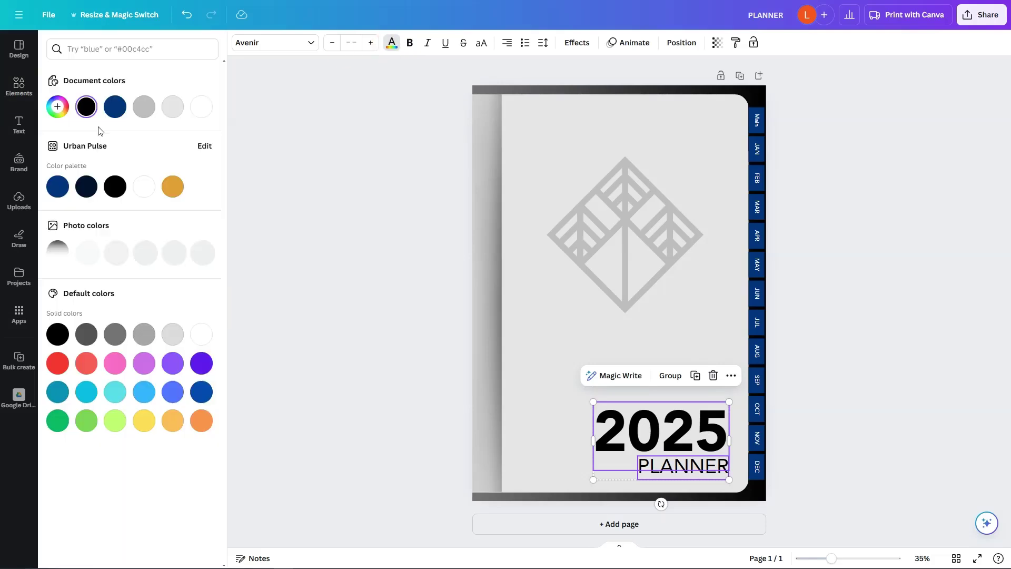
left_click(142, 106)
left_click(850, 270)
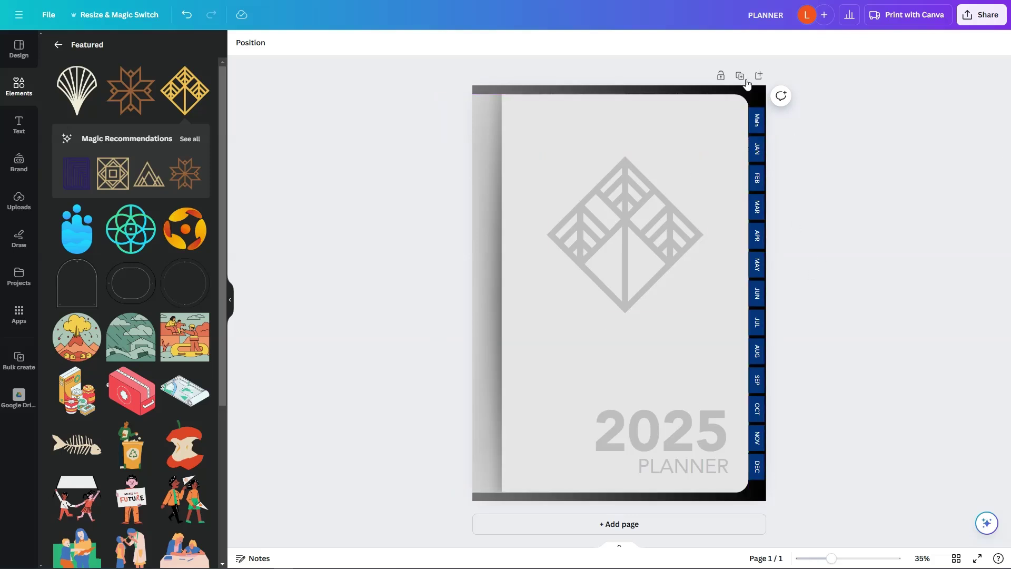
Step: Duplicate the cover page and delete the diamond graphic from page 2
left_click(739, 77)
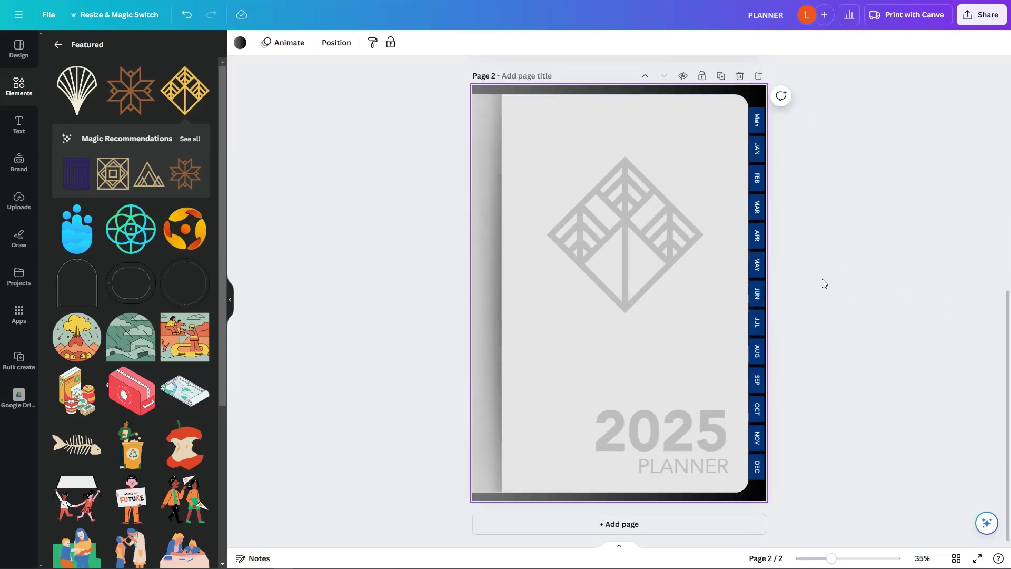
left_click(658, 303)
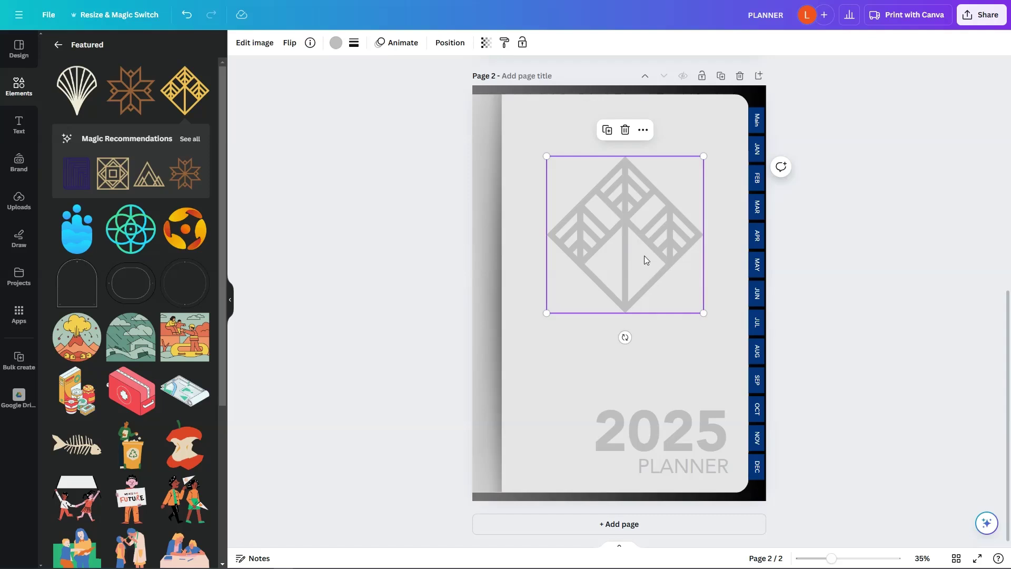
key("Delete")
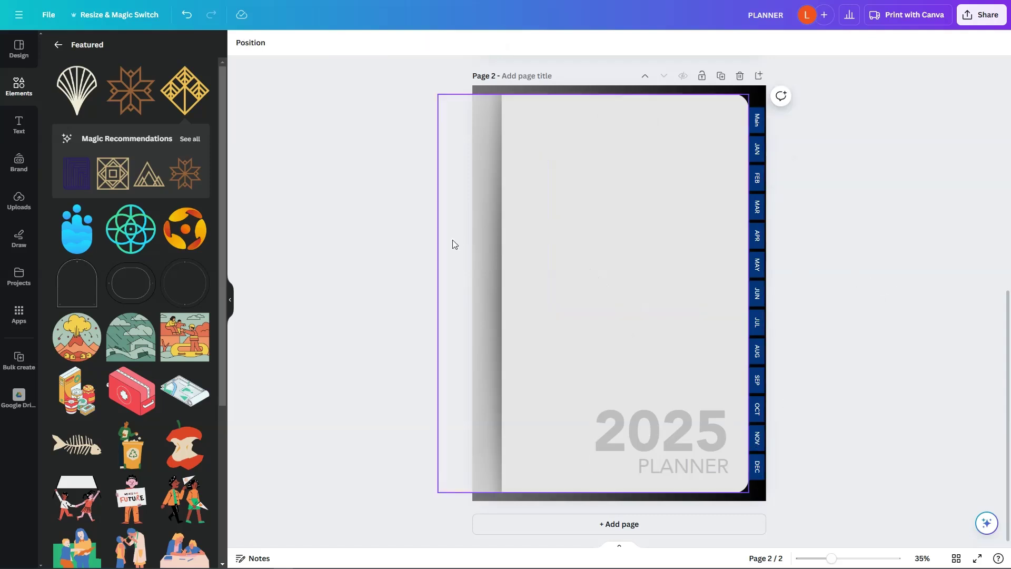
left_click(395, 277)
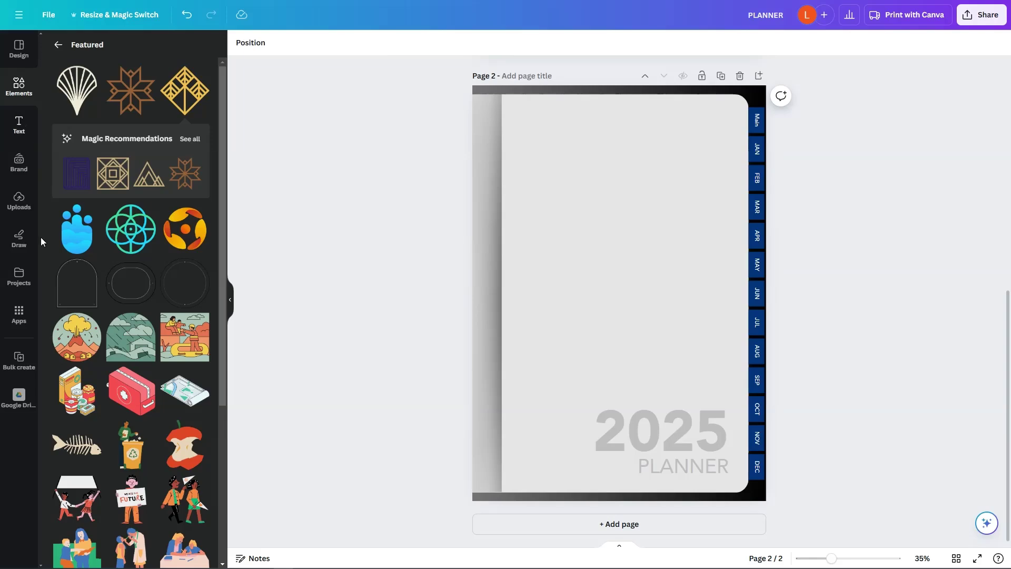
left_click(21, 93)
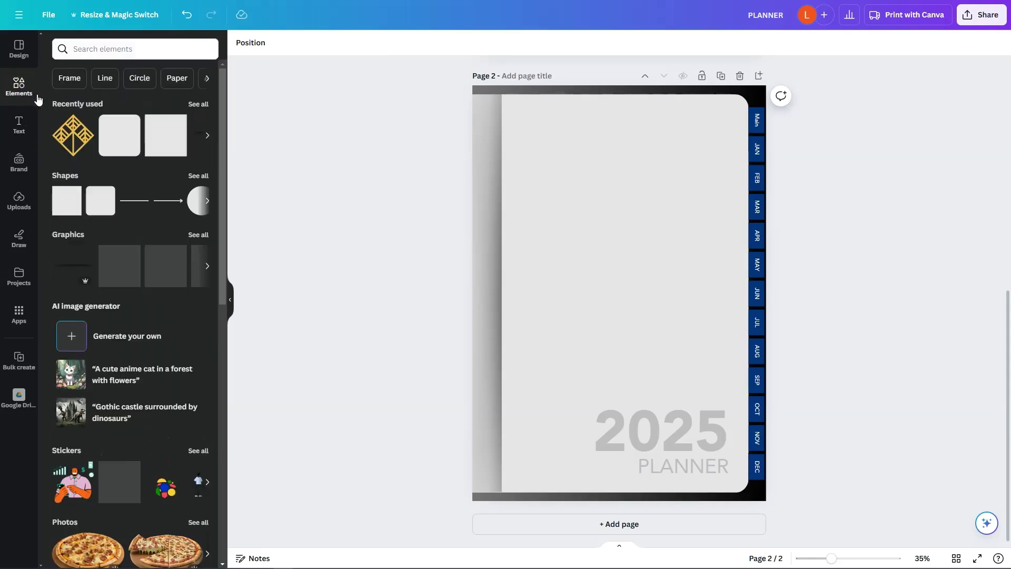
scroll(151, 365, "down", 10)
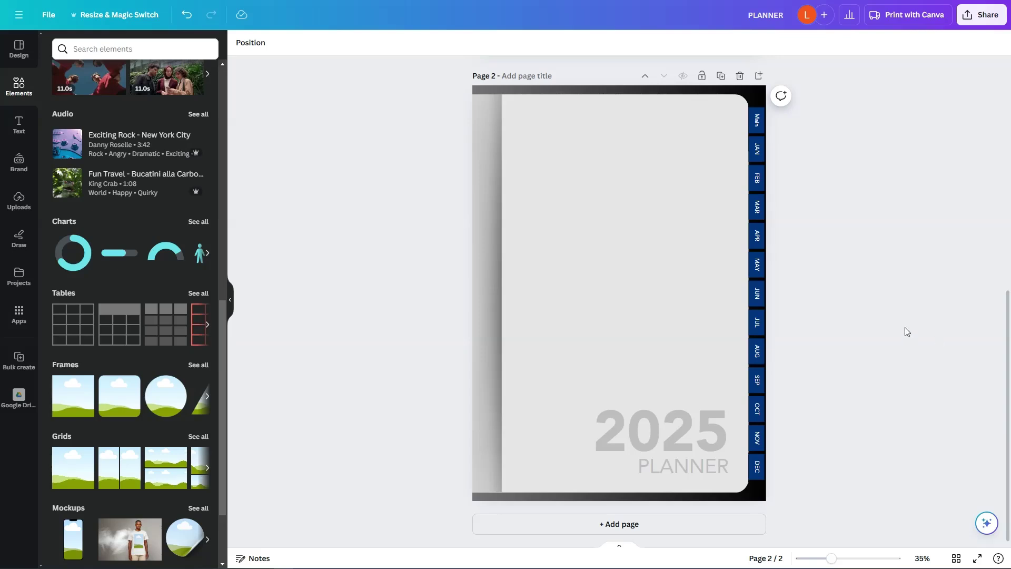
Step: Title page 2 JAN and turn its 2025 text into a JAN heading near the top of the panel
left_click_drag(684, 423, 605, 151)
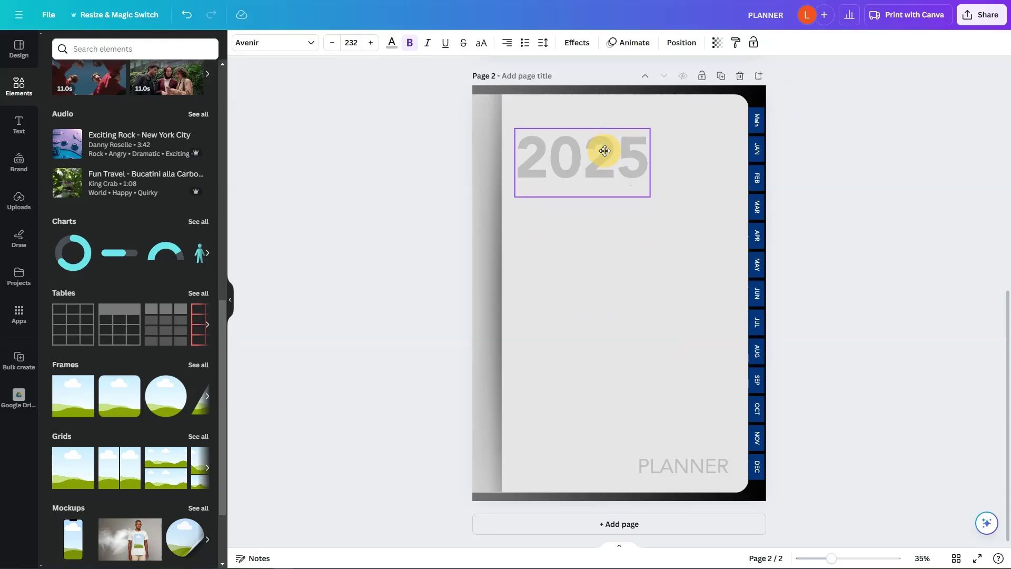
left_click(525, 79)
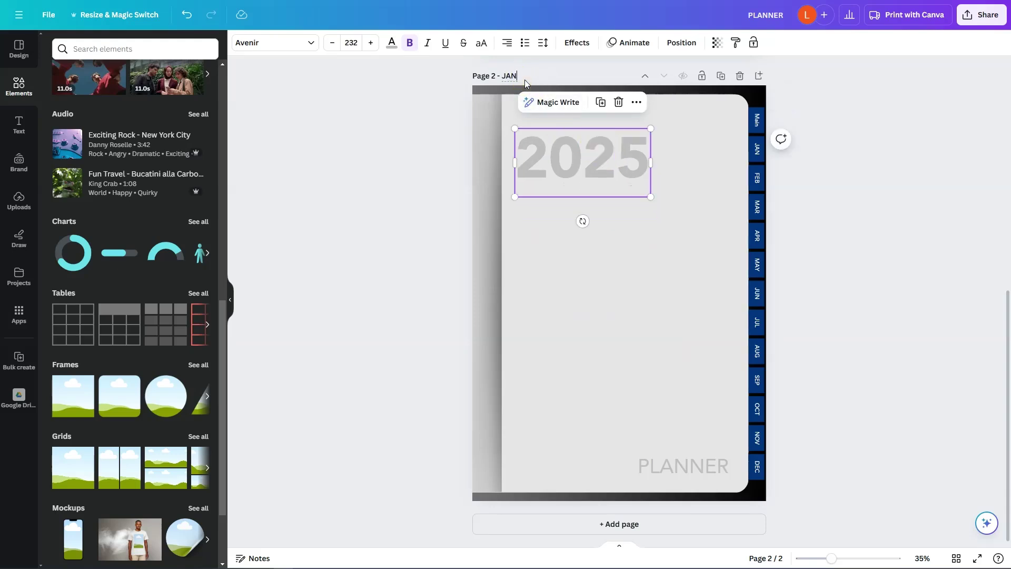
double_click(556, 154)
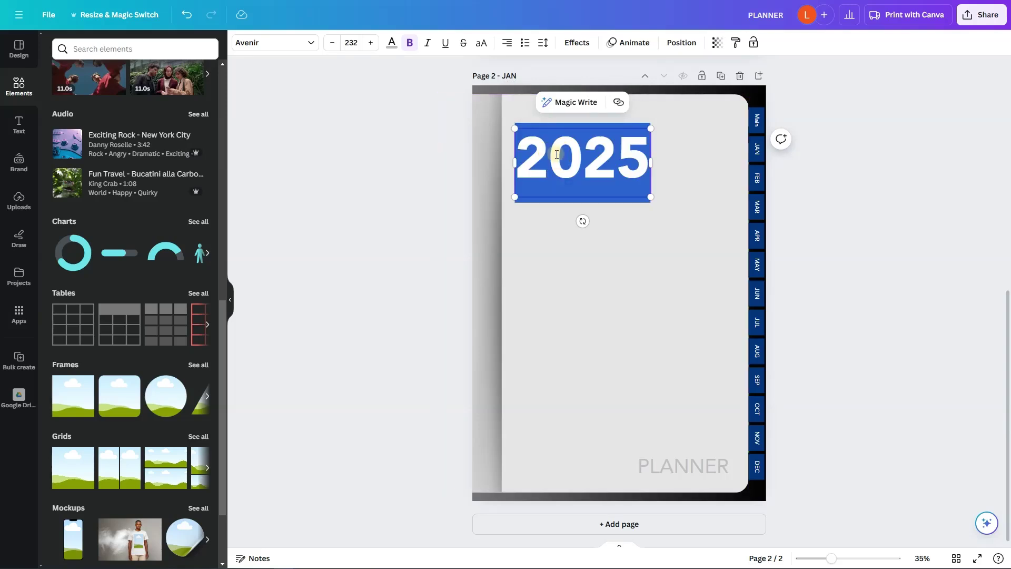
type("JAN")
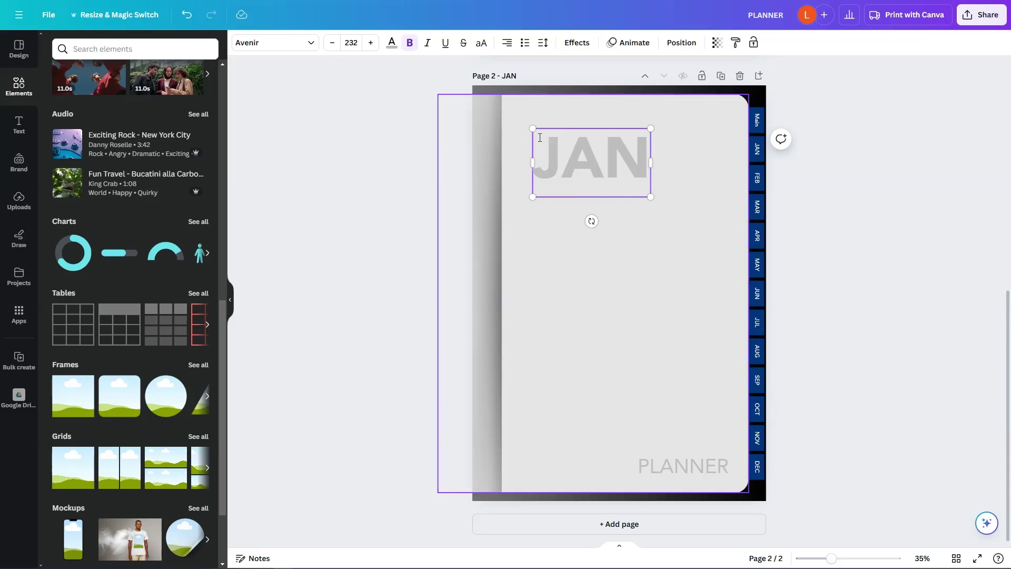
Step: Widen the JAN heading's text box and fit it into the panel's upper-right corner, scaled down to font size 177
key("ctrl+a")
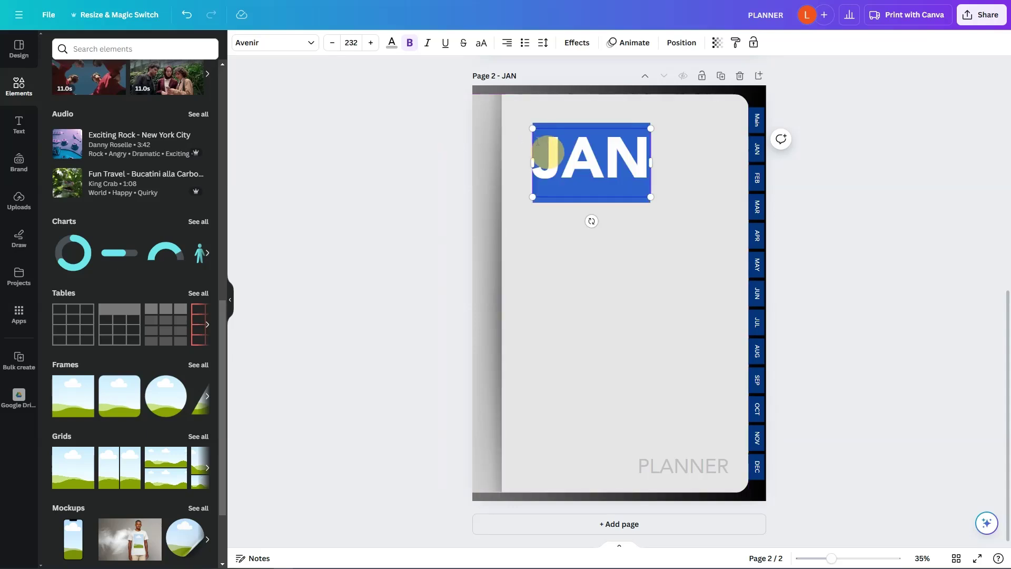
left_click_drag(532, 162, 406, 162)
left_click(963, 179)
left_click_drag(590, 170, 679, 156)
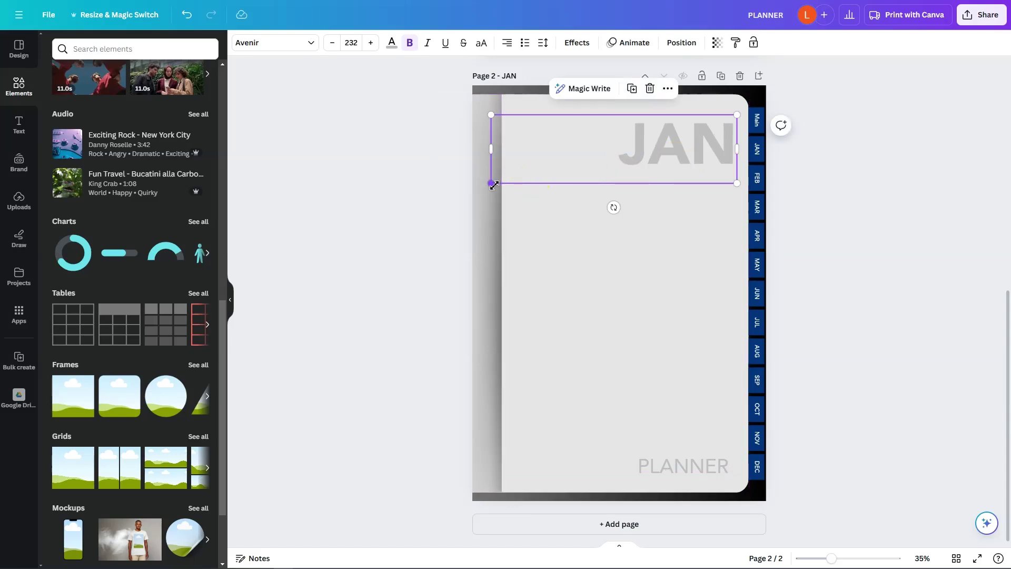
left_click_drag(491, 181, 511, 138)
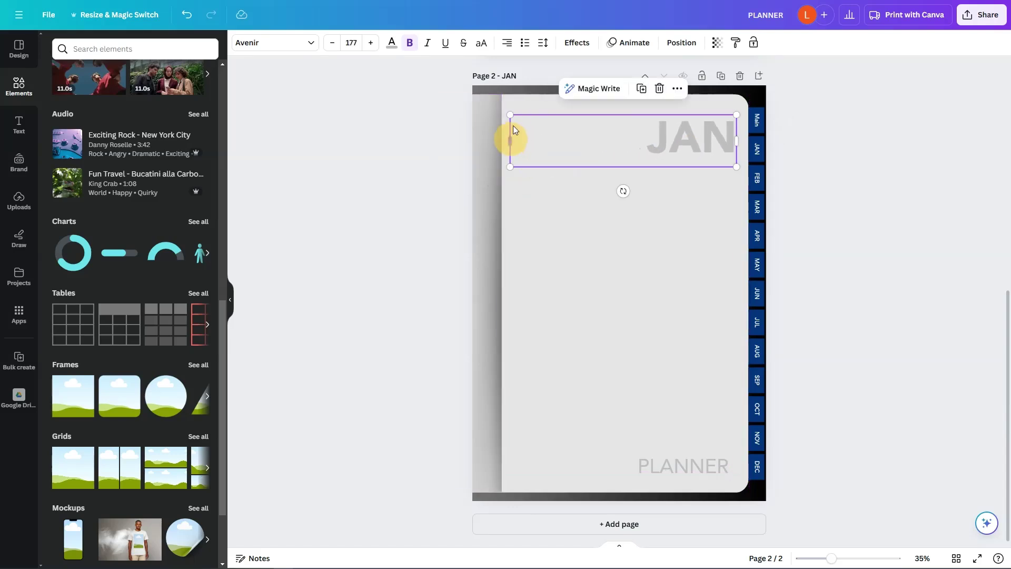
Step: Replace the JAN heading text with JANUARY
double_click(703, 138)
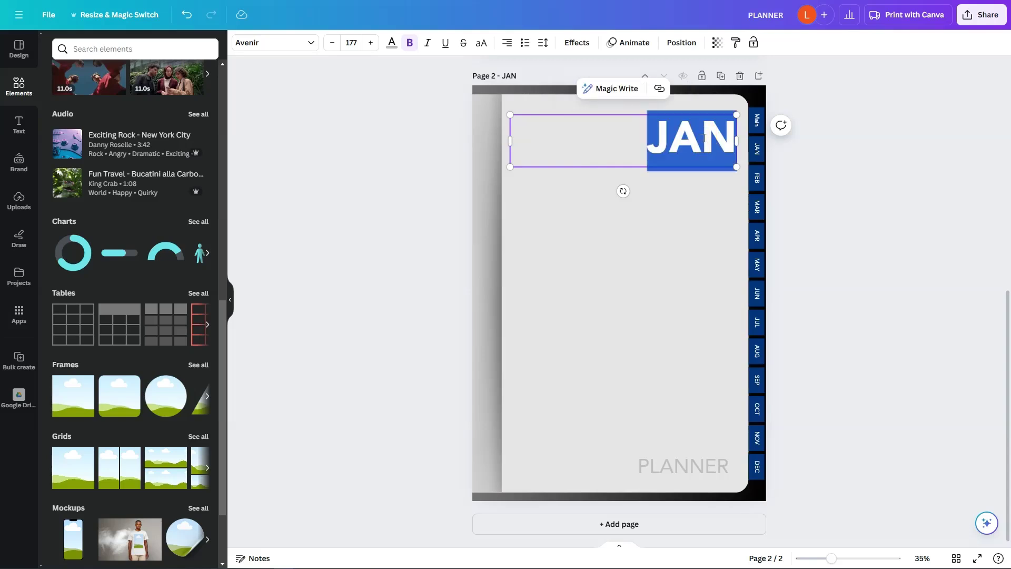
type("JANUARY")
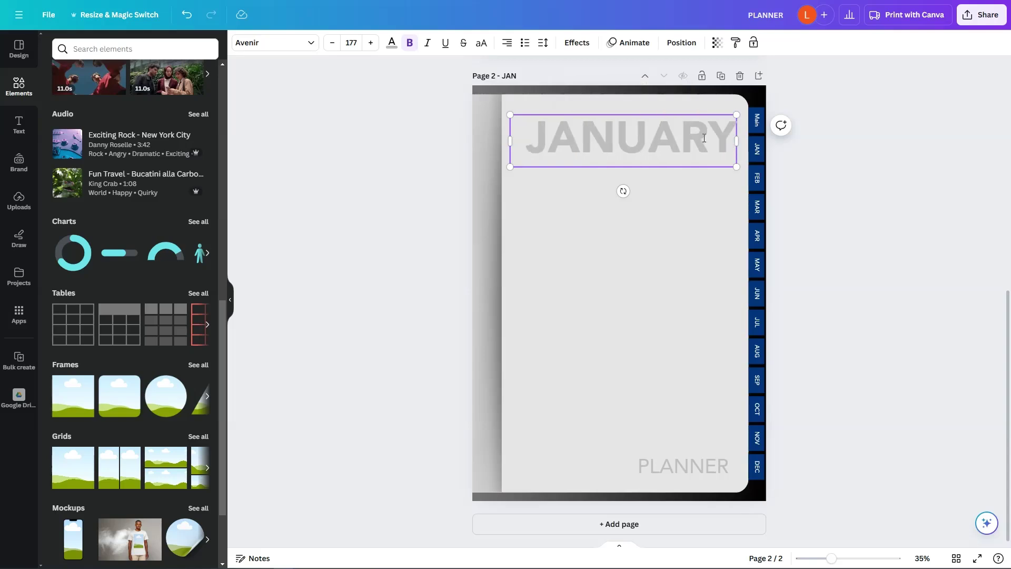
Step: Replace the JANUARY heading text with NOVEMBER to test how a longer month name fits
left_click(703, 135)
double_click(703, 134)
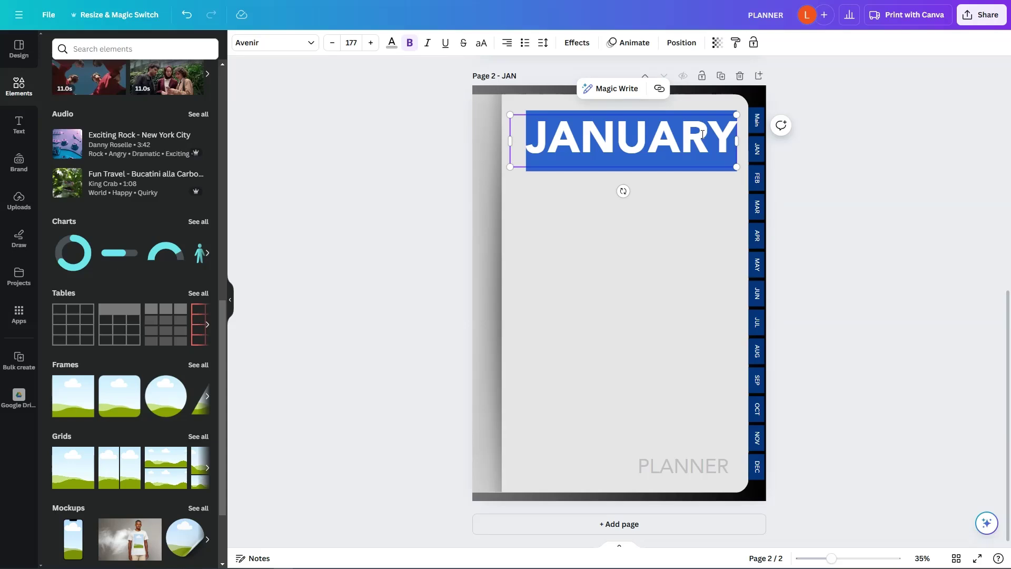
type("NOVEMBER")
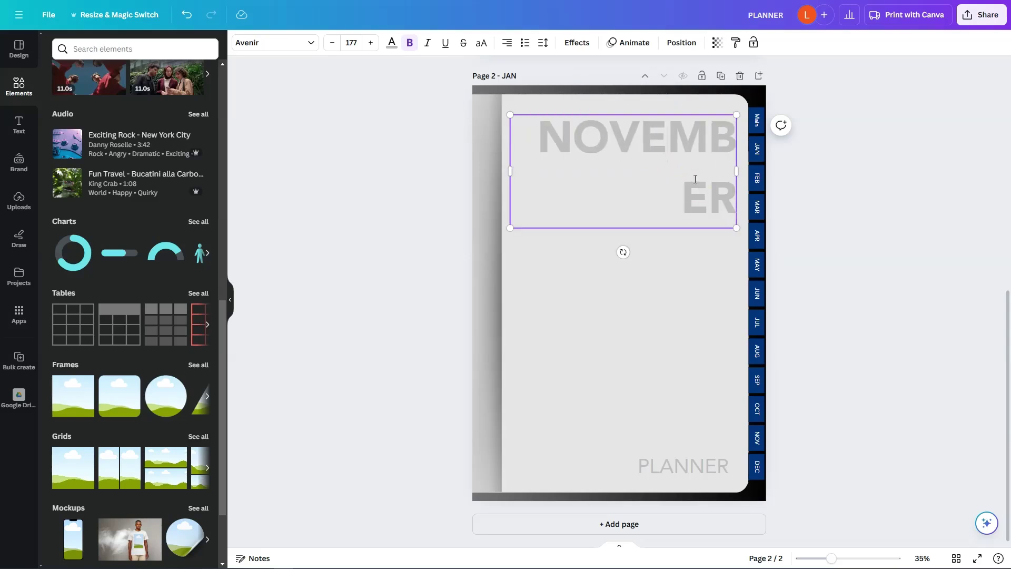
Step: Reduce the NOVEMBER heading to font size 80
double_click(707, 179)
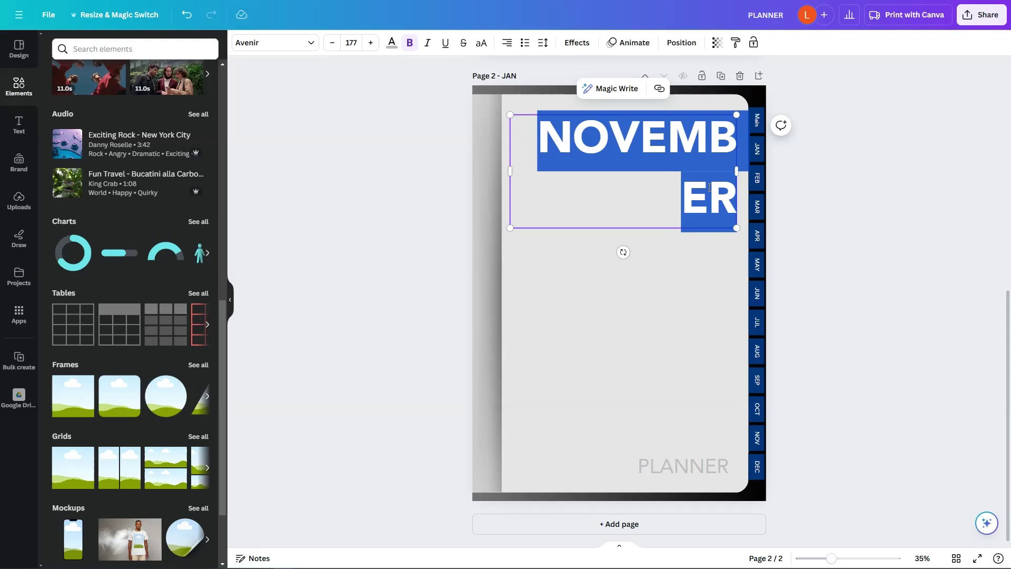
key("ctrl+shift+comma")
key("ctrl+shift+comma")
key("ctrl+shift+comma")
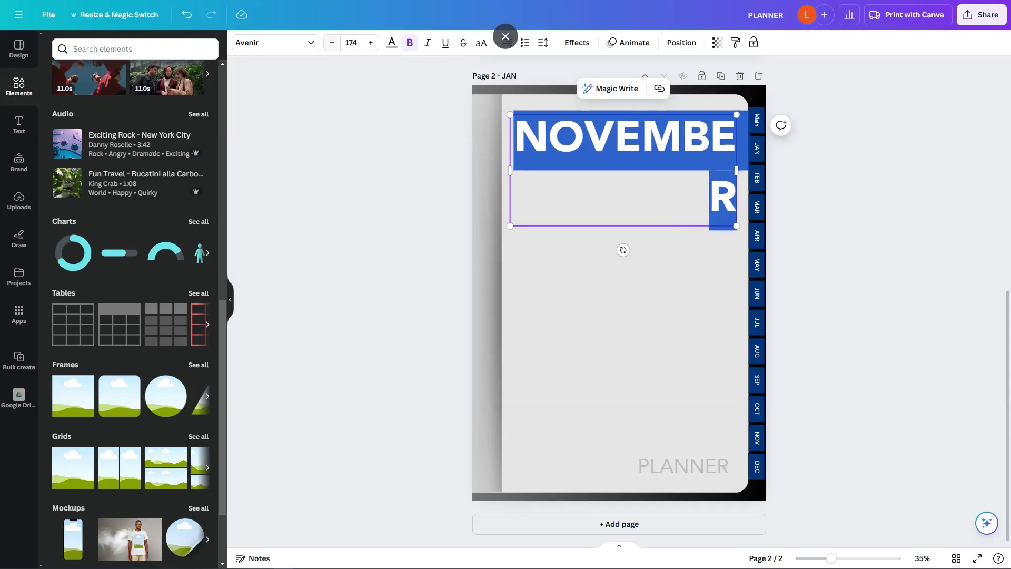
left_click(352, 42)
scroll(370, 352, "down", 3)
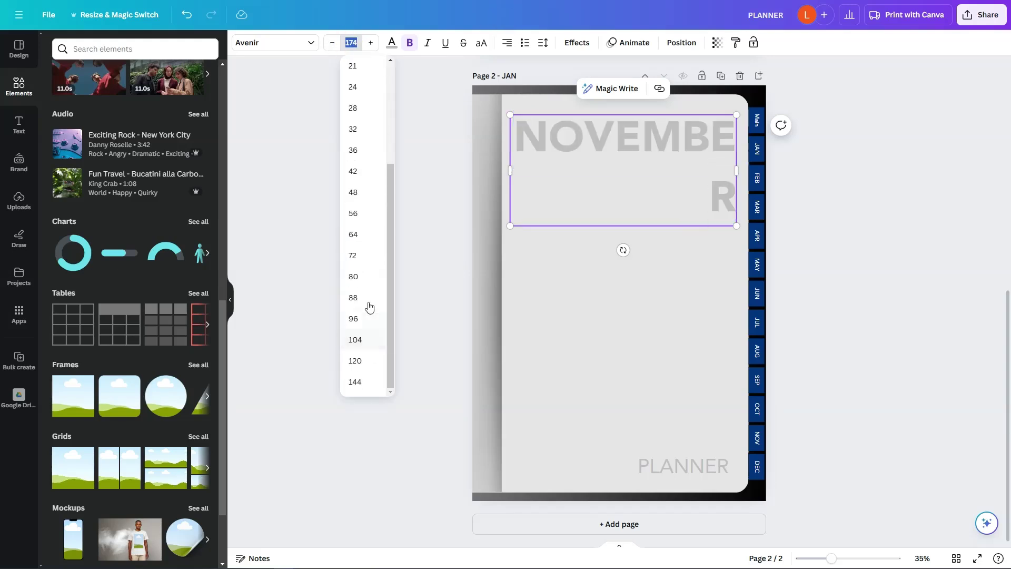
left_click(366, 279)
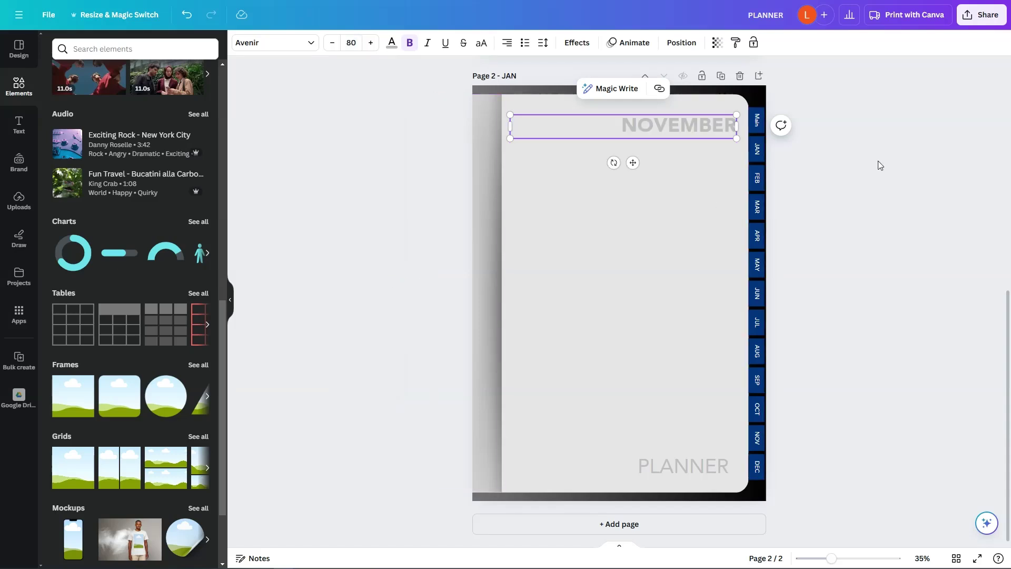
Step: Set the NOVEMBER heading's font size to 96
left_click(711, 151)
left_click(688, 131)
left_click(361, 44)
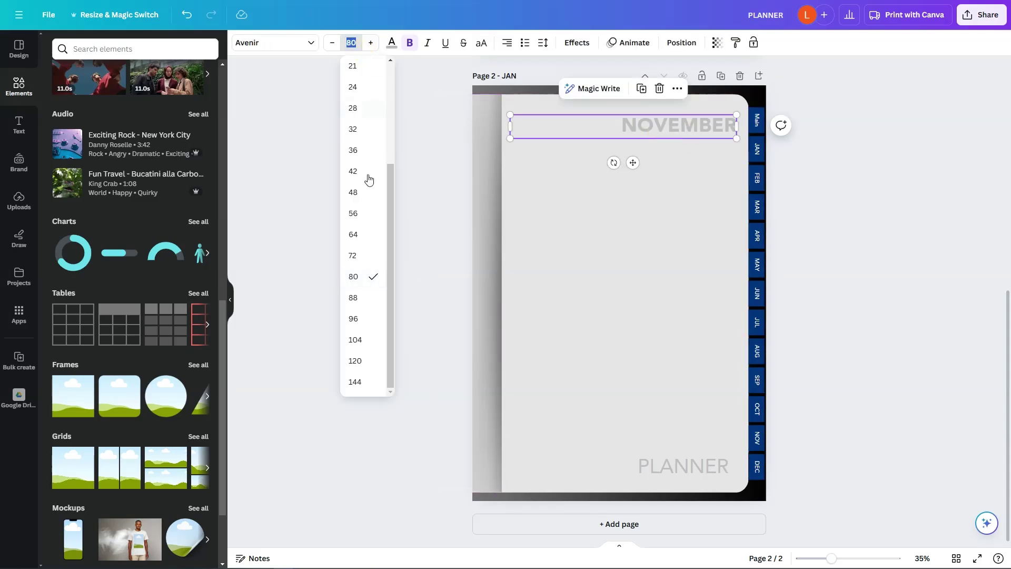
left_click(366, 316)
left_click(906, 175)
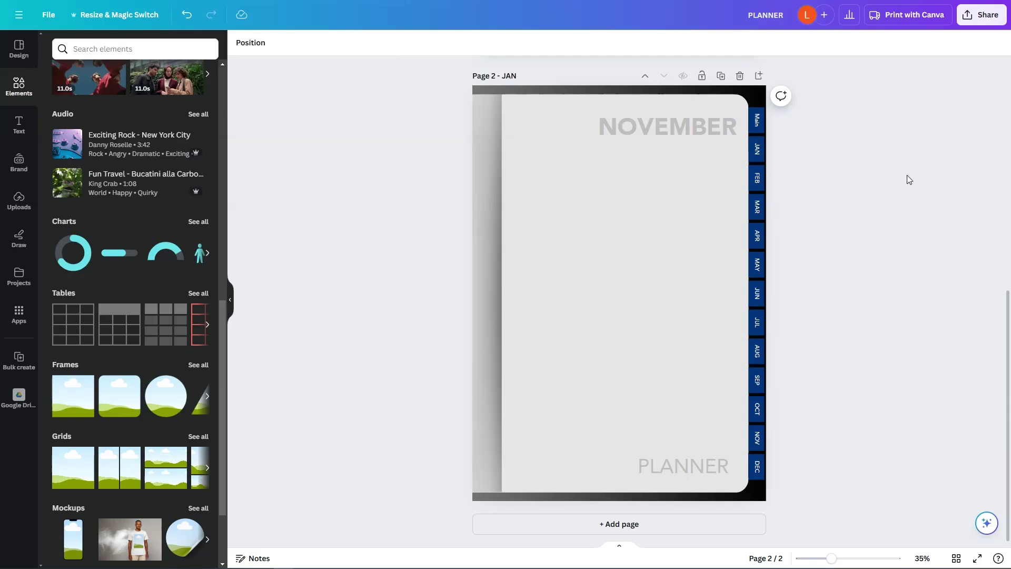
Step: Recolour the NOVEMBER heading in the document's dark blue and delete the PLANNER text at the foot of the page
left_click(686, 119)
left_click(392, 43)
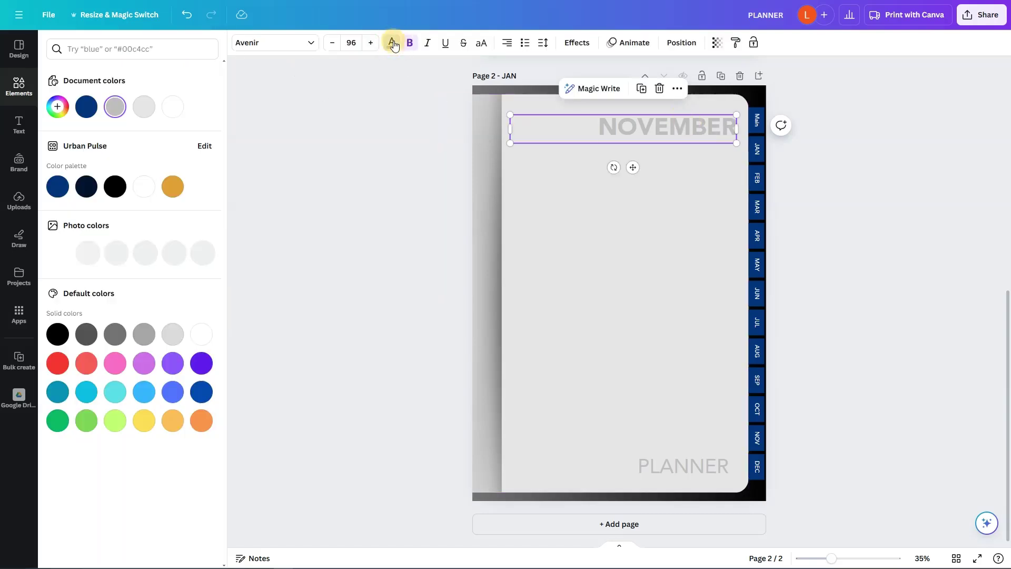
left_click(86, 107)
left_click(686, 463)
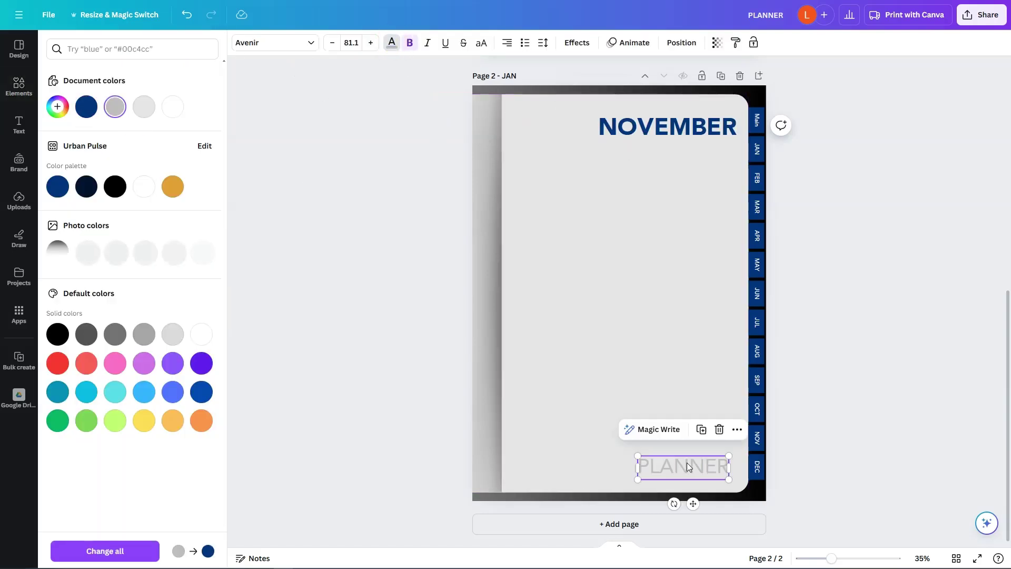
left_click(886, 373)
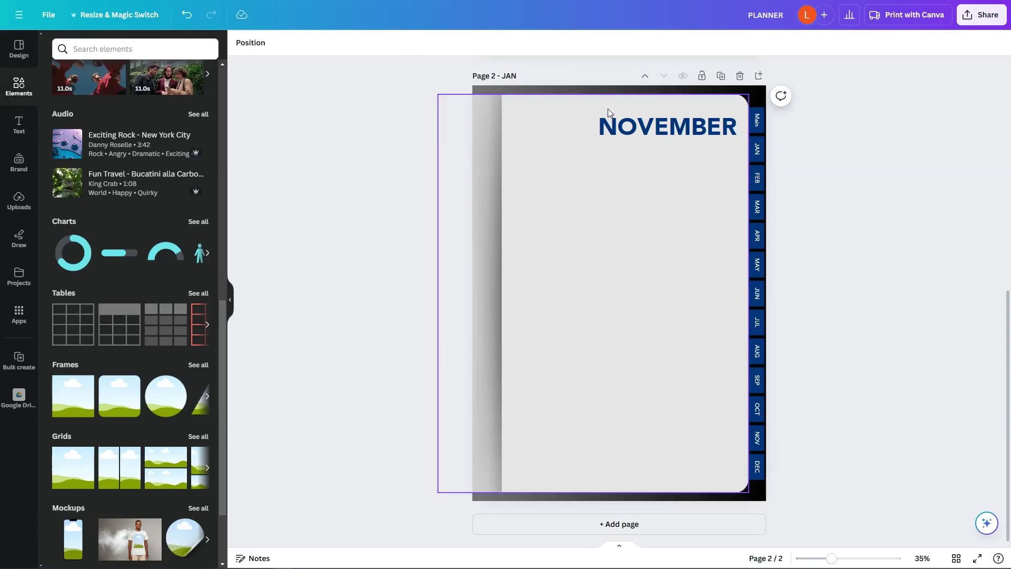
Step: Try SEPTEMBER and DECEMBER as the heading text to check how they fit
left_click(628, 127)
left_click(628, 126)
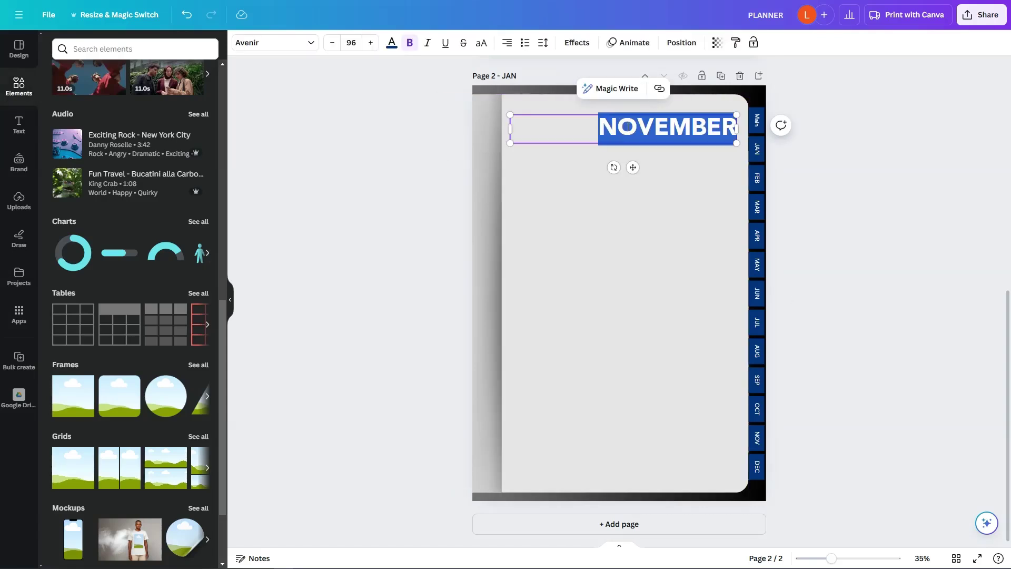
type("SEPTEMBER")
double_click(628, 126)
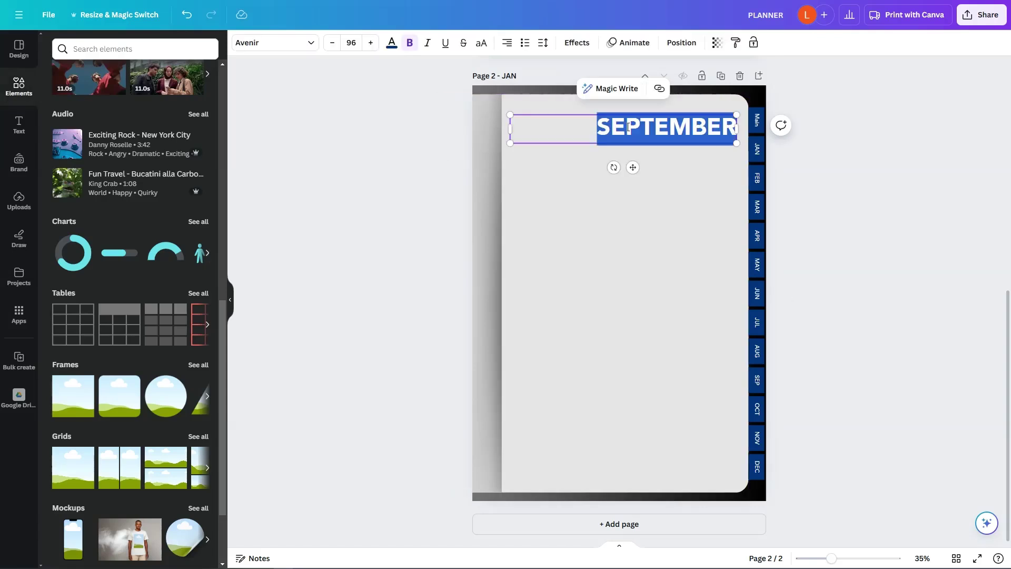
type("DECEMBER")
Step: Change the blue heading text to JANUARY
double_click(628, 126)
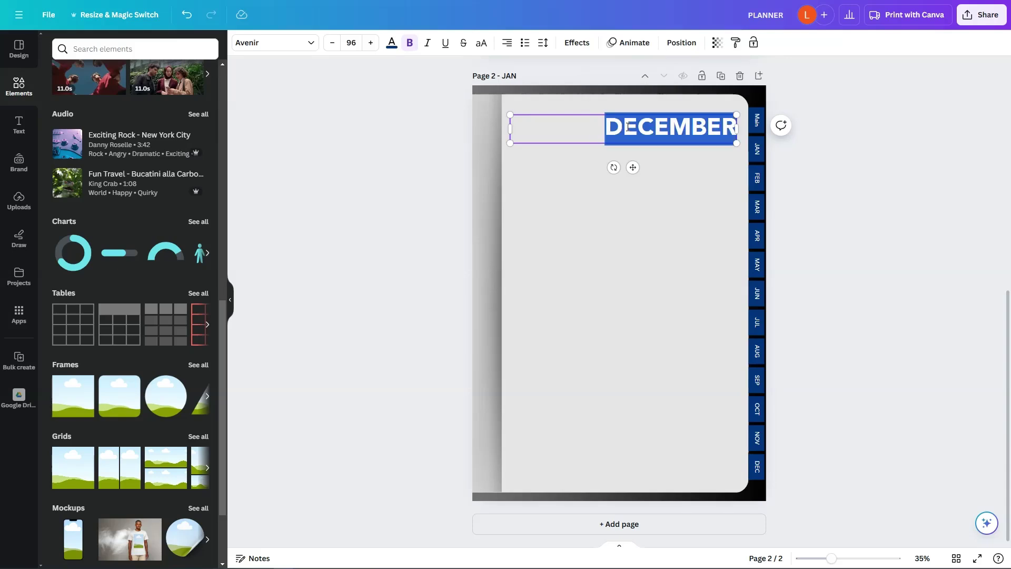
type("JANUARY")
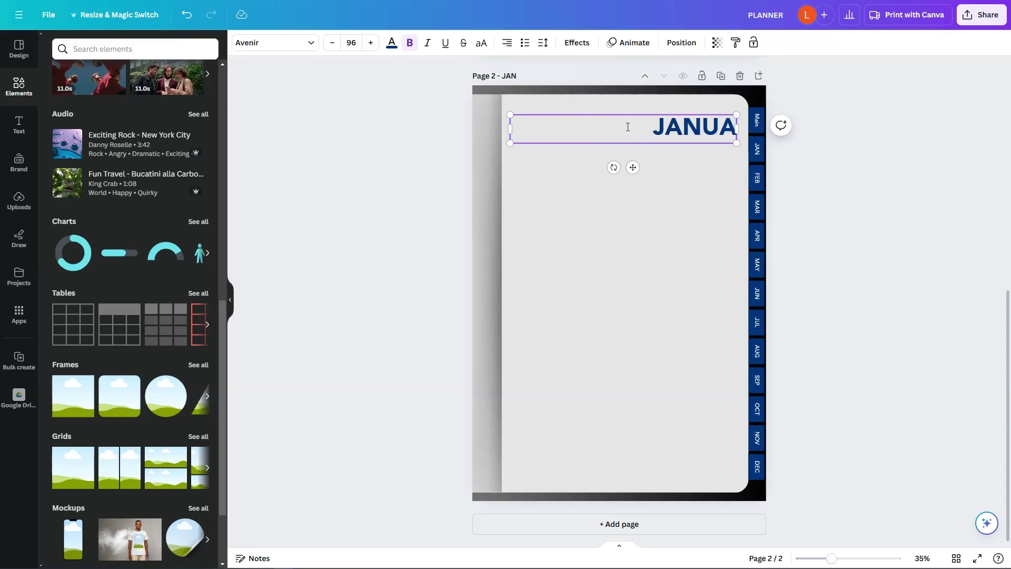
left_click(864, 161)
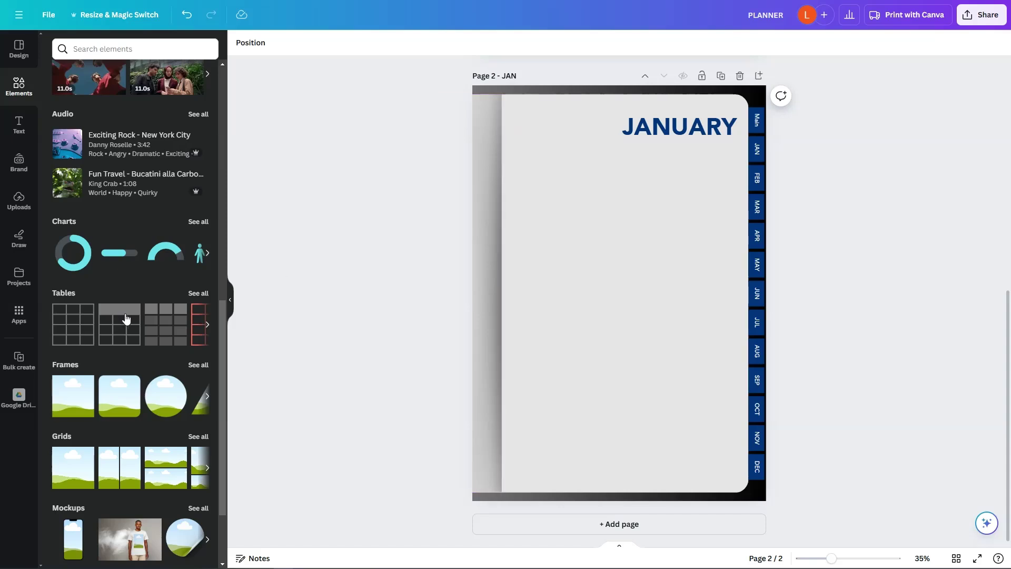
Step: Insert a plain table of three columns and four rows with thin gridlines on the JAN page
left_click(197, 294)
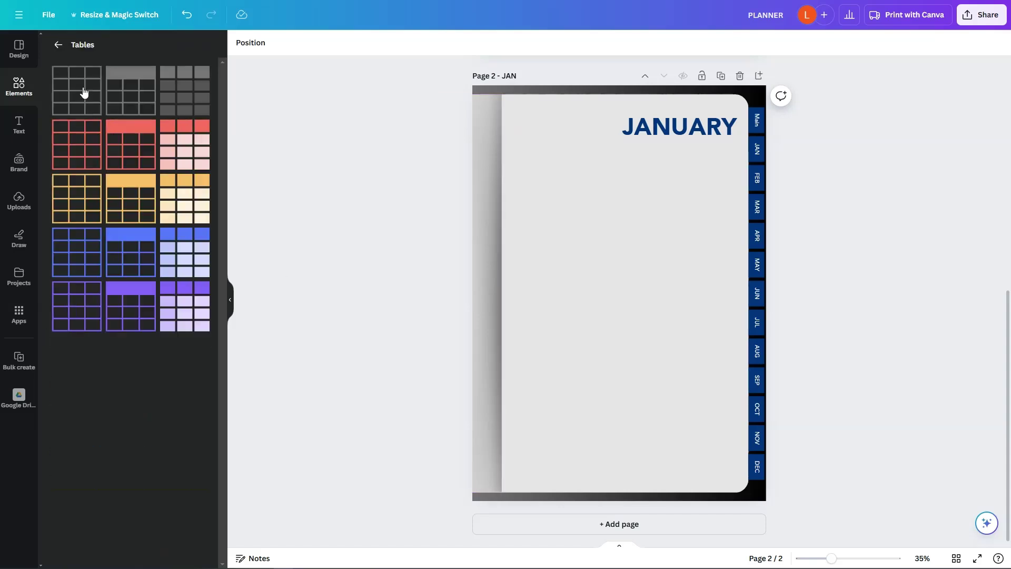
left_click(83, 92)
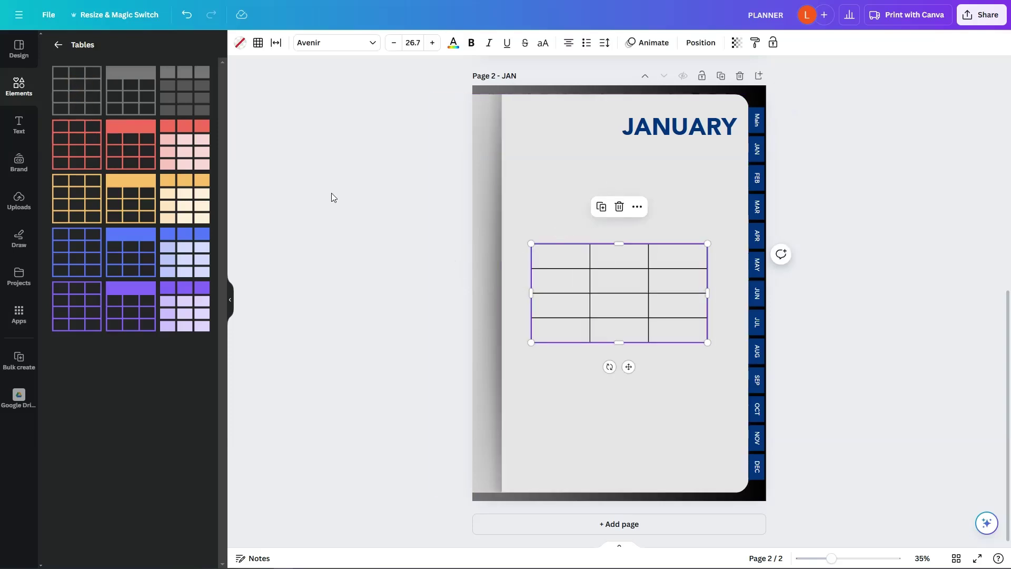
left_click(605, 298)
left_click(256, 46)
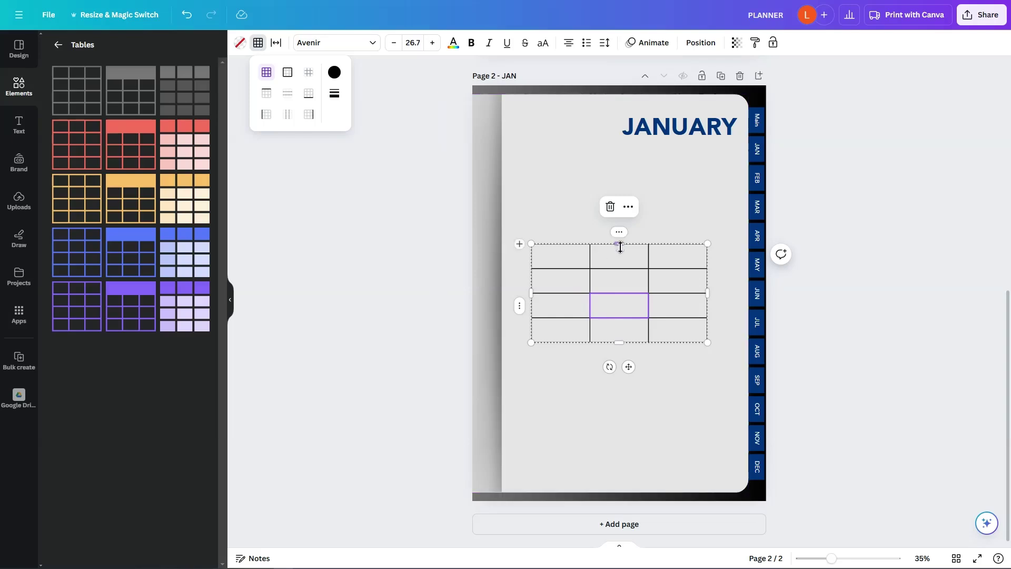
left_click(58, 44)
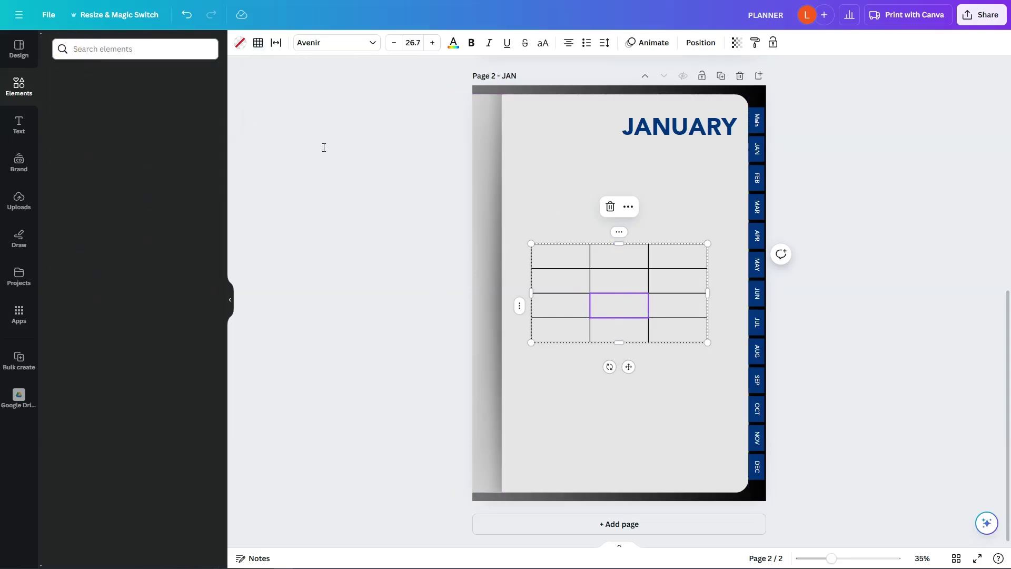
right_click(592, 283)
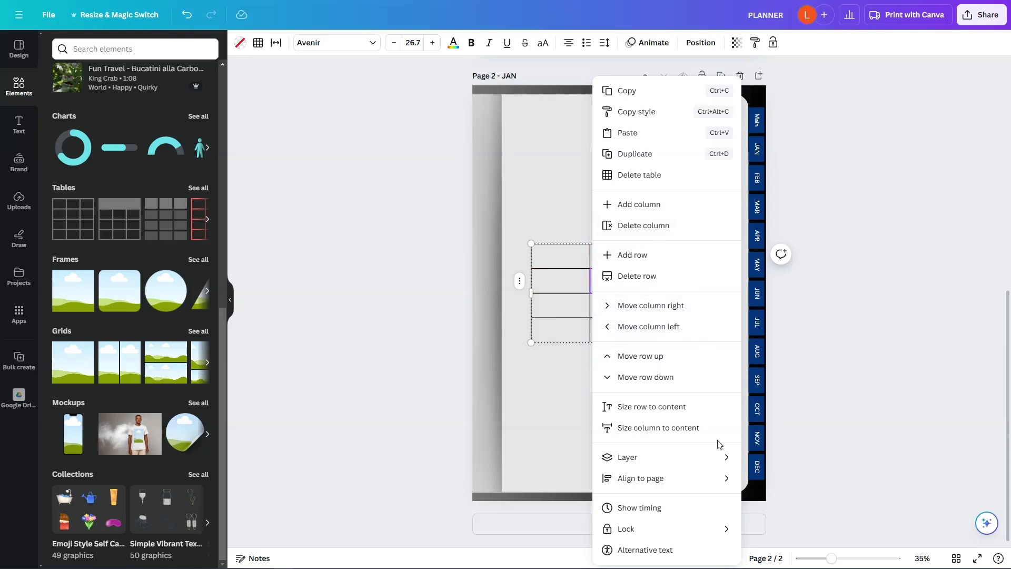
left_click(895, 324)
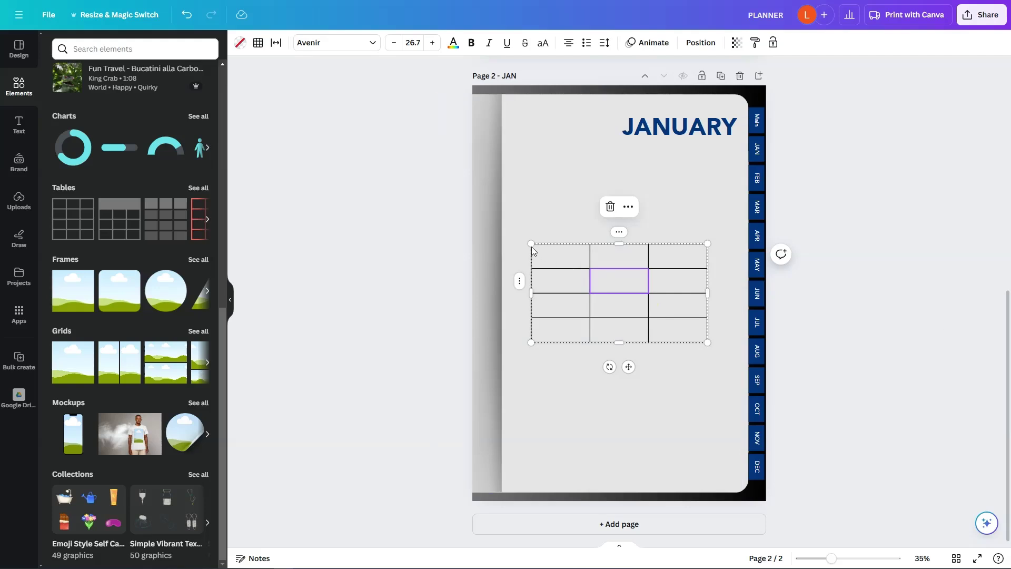
Step: Add four columns to the table so that it has seven
right_click(666, 259)
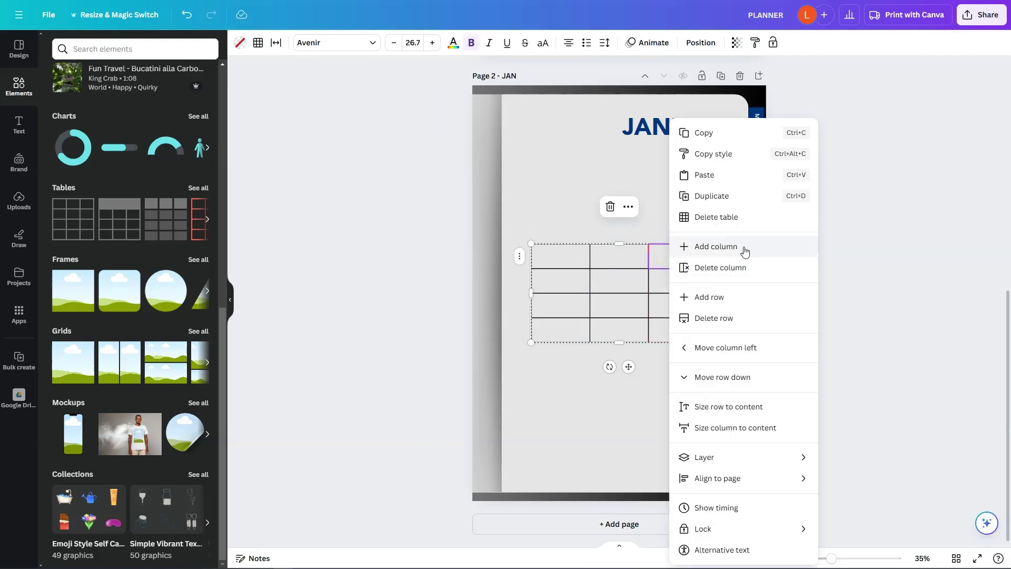
left_click(715, 247)
right_click(687, 261)
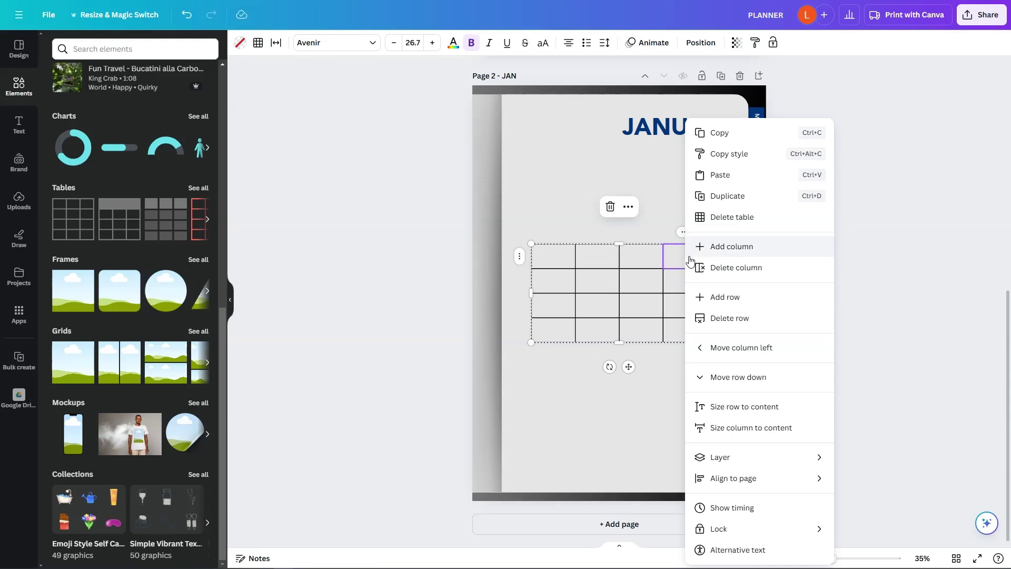
left_click(711, 247)
right_click(692, 261)
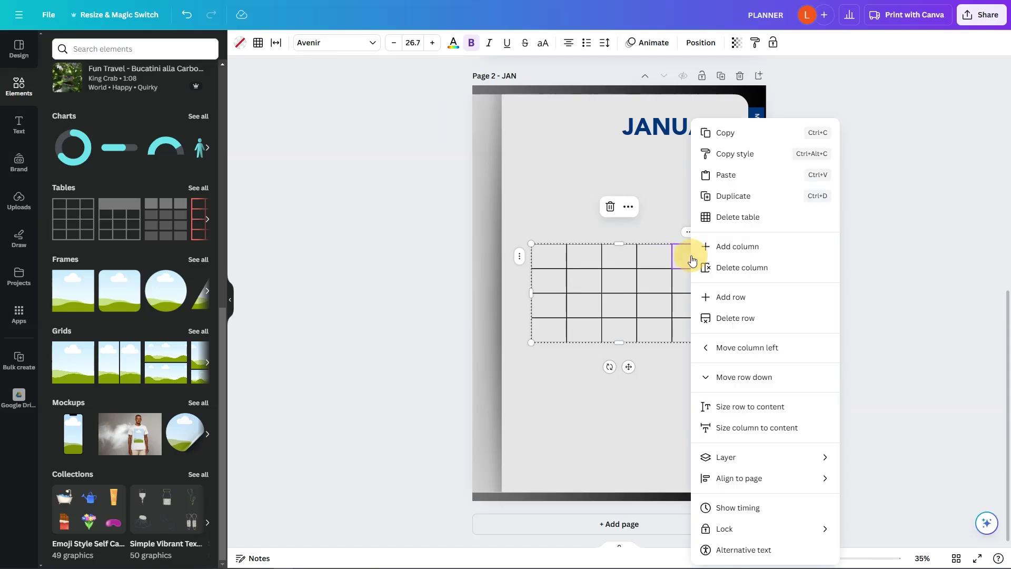
left_click(710, 247)
right_click(695, 258)
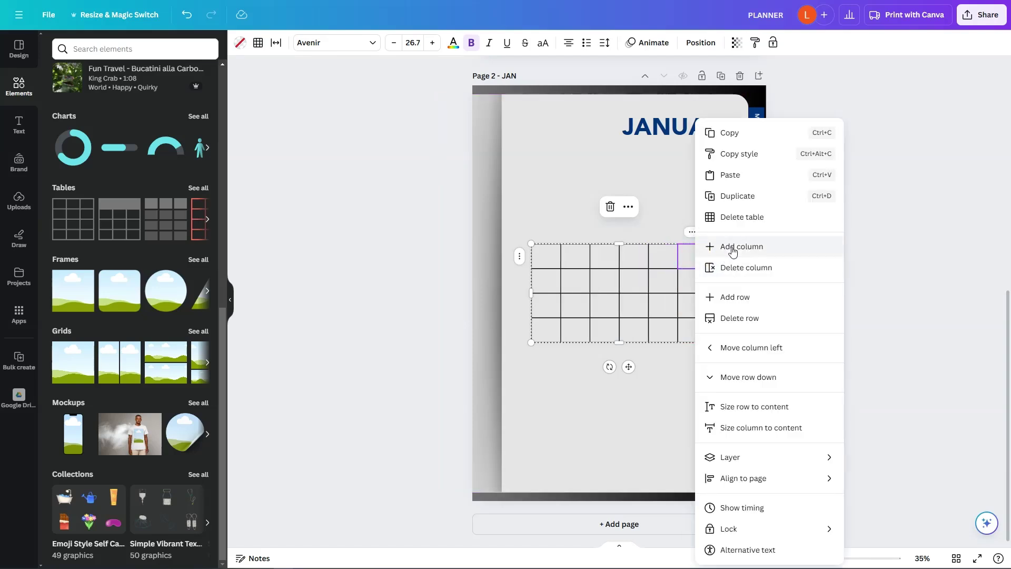
left_click(733, 248)
left_click(710, 285)
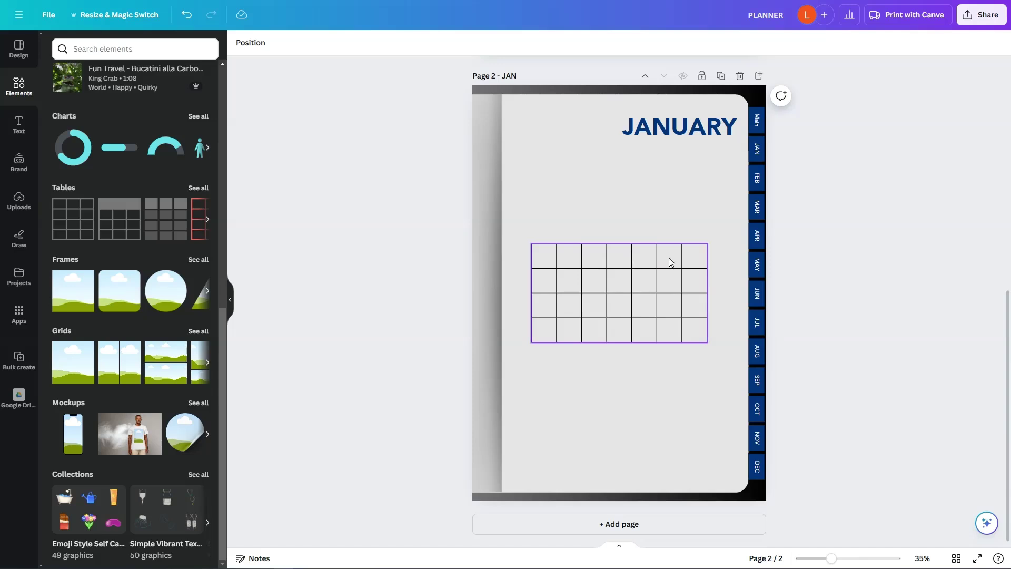
Step: Add one row to the seven-column table so that it has five rows
left_click(706, 341)
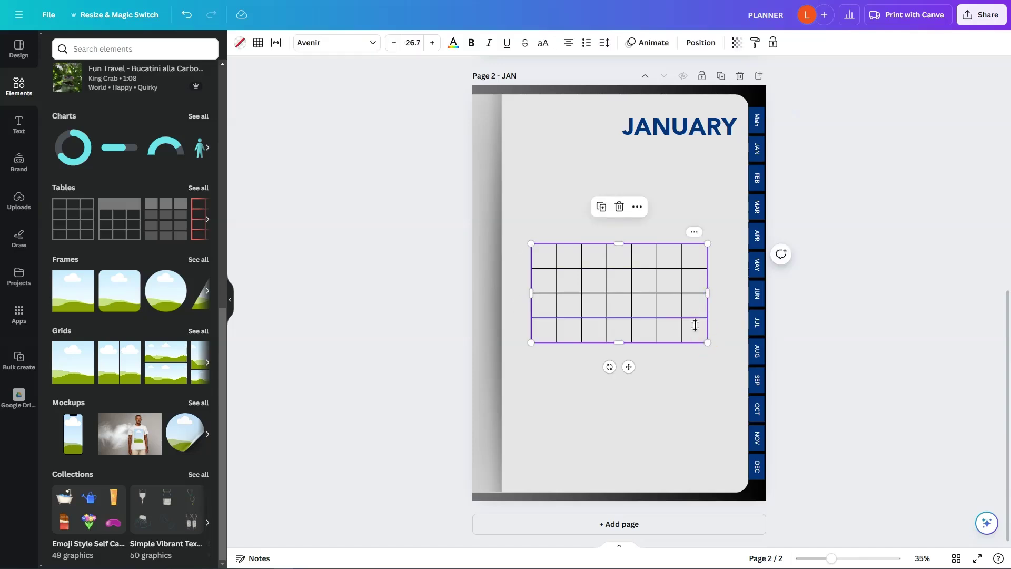
right_click(696, 333)
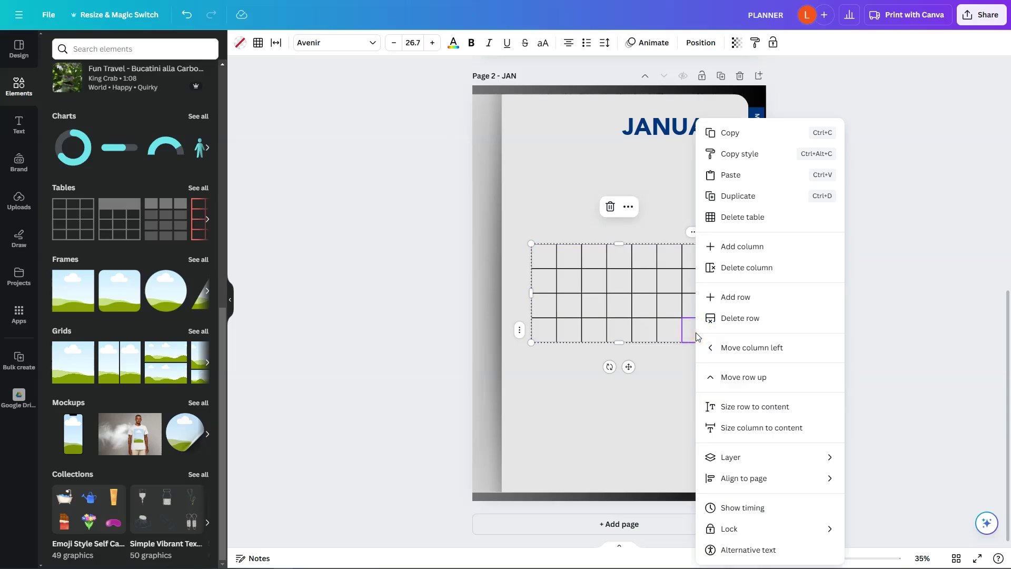
left_click(758, 296)
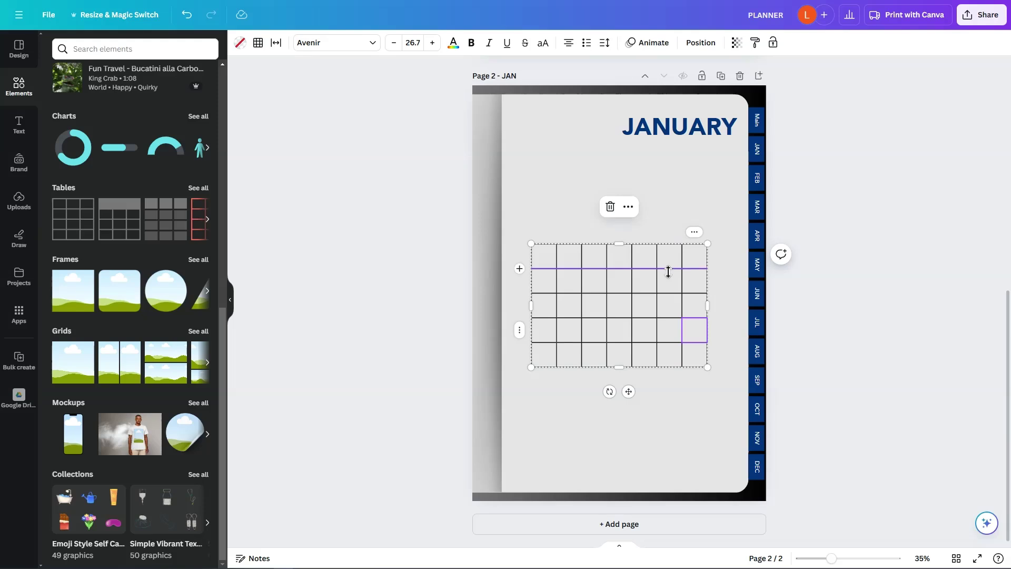
left_click(711, 294)
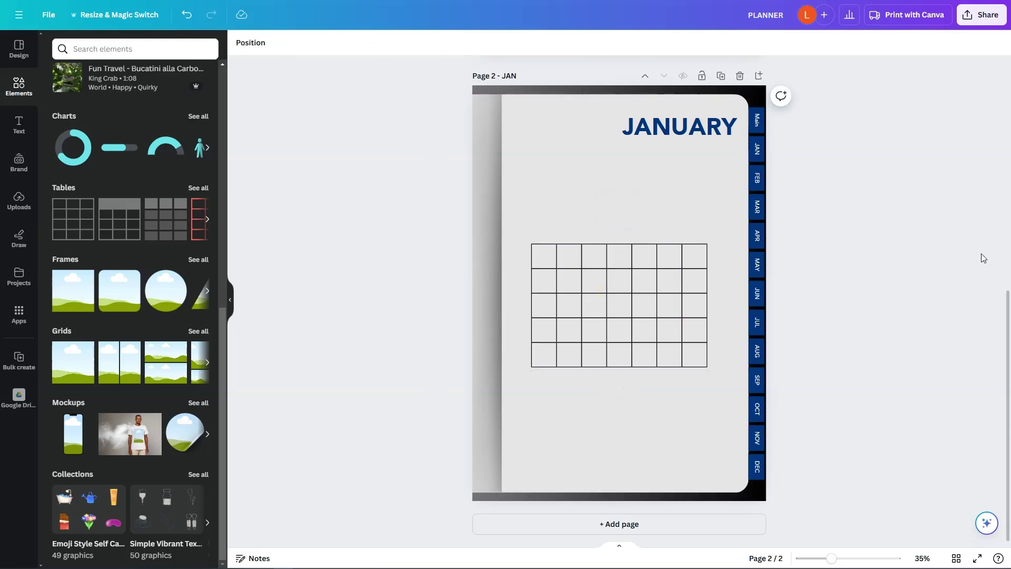
left_click(543, 250)
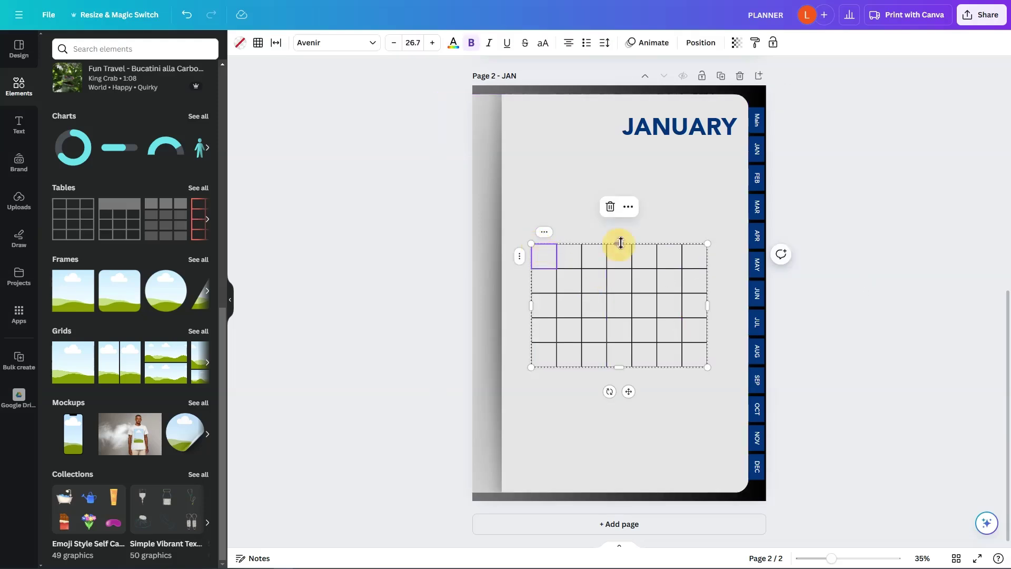
left_click_drag(621, 243, 617, 178)
key("ctrl+z")
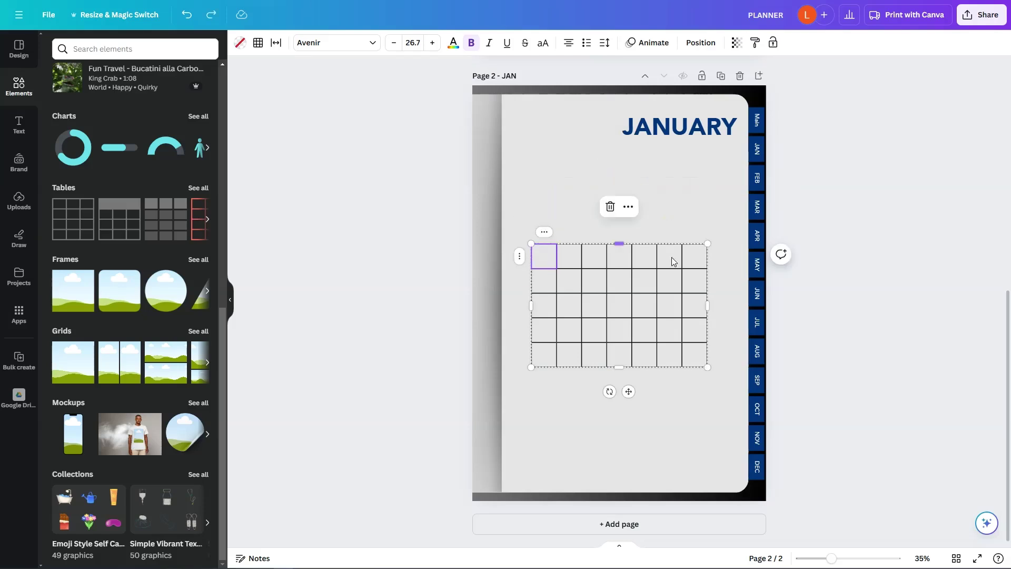
left_click(869, 280)
Step: Enlarge the table and move it up beneath the JANUARY heading so that it spans most of the grey panel's width
left_click(705, 368)
left_click_drag(707, 367, 735, 437)
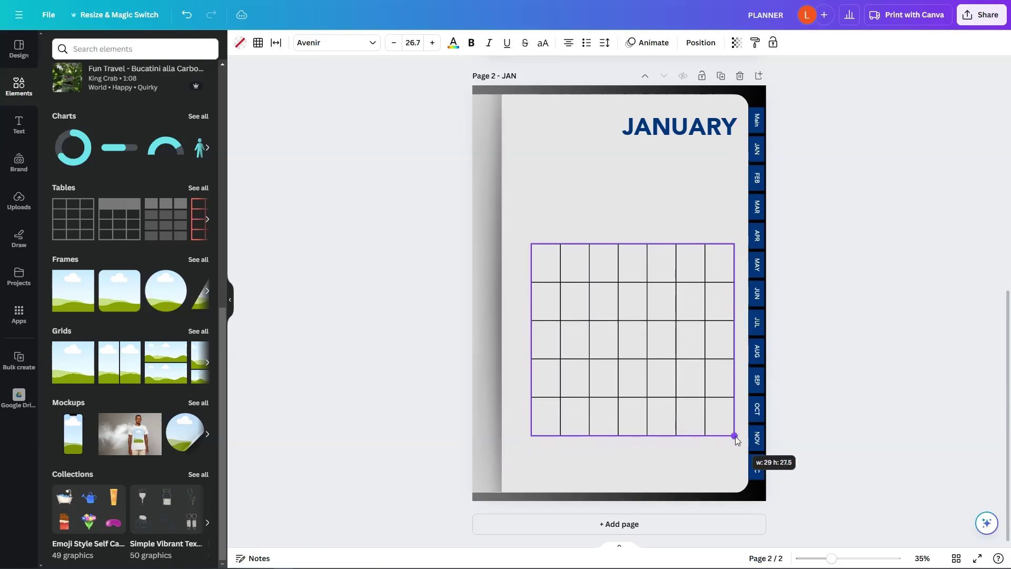
left_click(739, 267)
left_click_drag(693, 268, 682, 186)
mouse_move(725, 355)
left_mouse_down()
mouse_move(741, 383)
mouse_move(735, 415)
mouse_move(737, 354)
mouse_move(735, 365)
left_mouse_up()
left_click(830, 321)
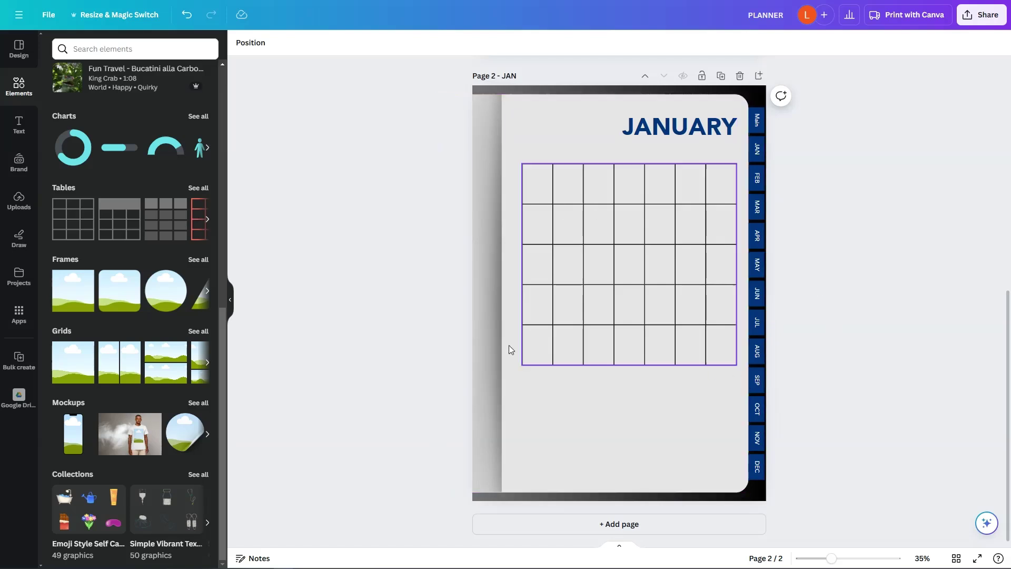
Step: Widen the calendar table slightly towards the binding side of the grey panel
left_click(522, 366)
left_click_drag(523, 367, 513, 370)
Step: Lock the grey background panels on the JAN page and on the cover page
left_click_drag(410, 391, 611, 441)
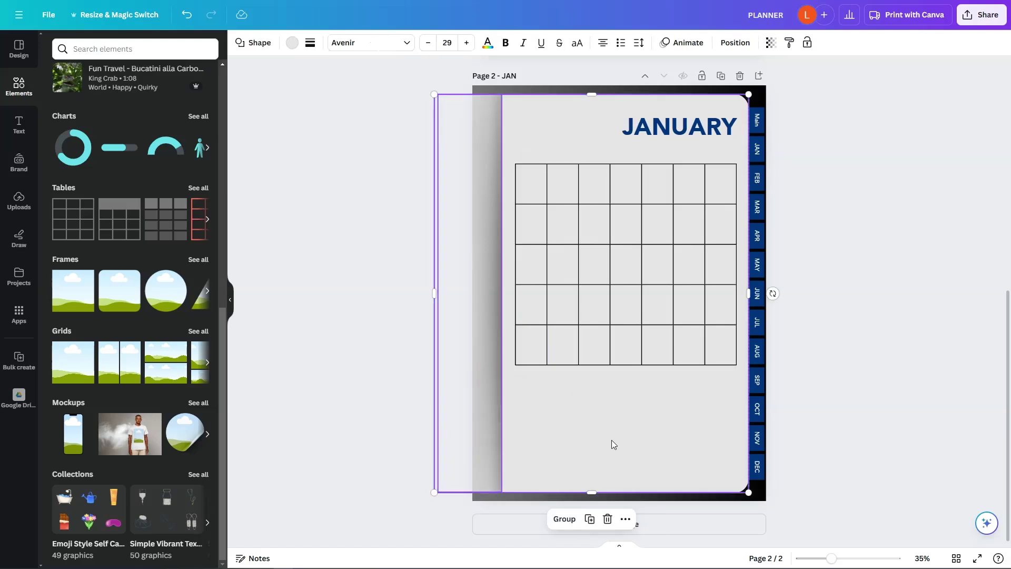
left_click(807, 43)
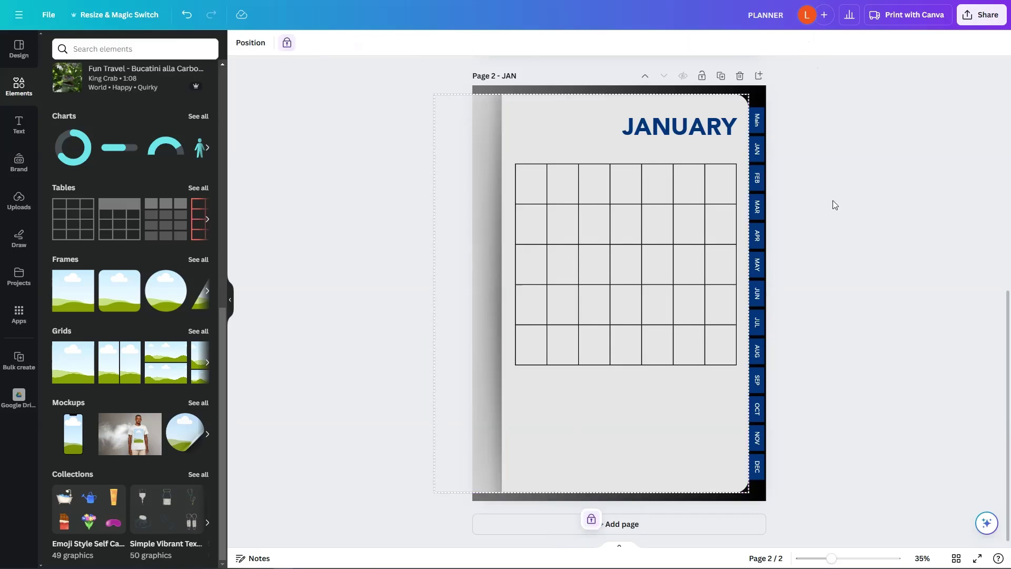
scroll(837, 200, "up", 8)
left_click_drag(395, 442, 753, 142)
left_click(805, 44)
scroll(846, 217, "down", 8)
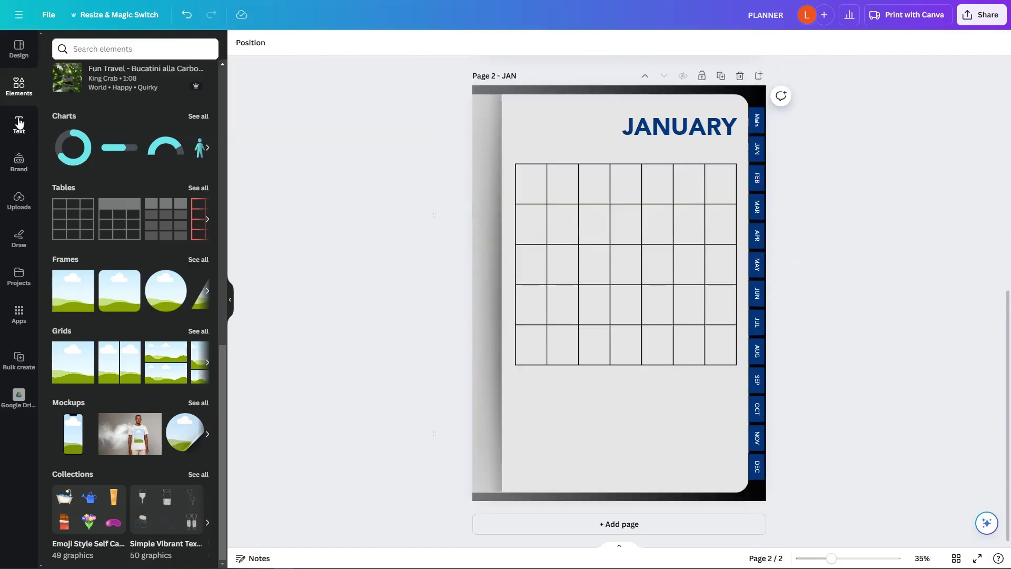
Step: Copy the JANUARY heading to just above the table's first column and change the copy's text to SUN
left_click(694, 127)
left_click_drag(709, 131, 547, 156)
double_click(536, 157)
type("SUN")
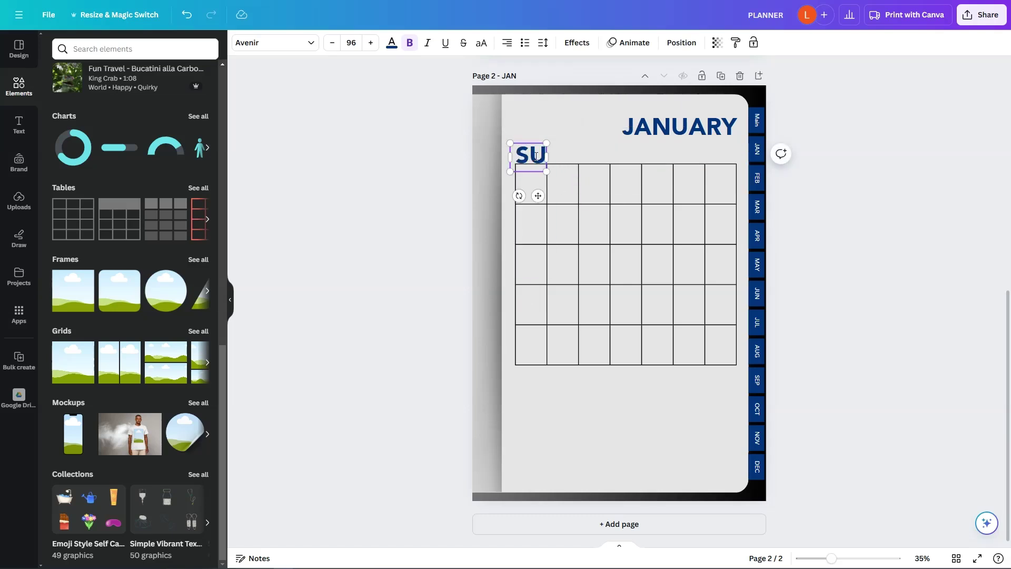
Step: Set the SUN label's font size to 28 and centre its text
left_click(351, 43)
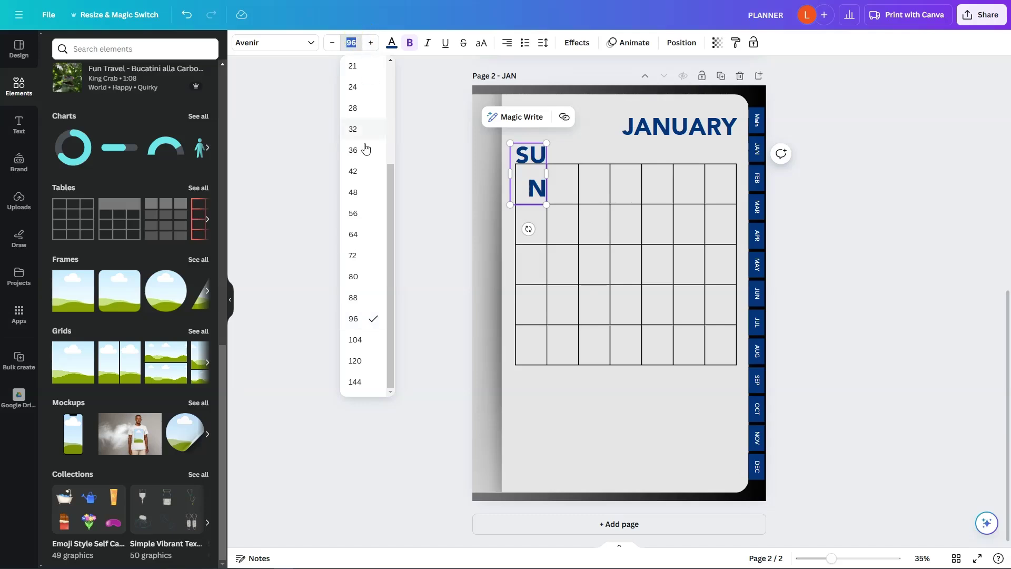
scroll(361, 151, "up", 3)
left_click(362, 214)
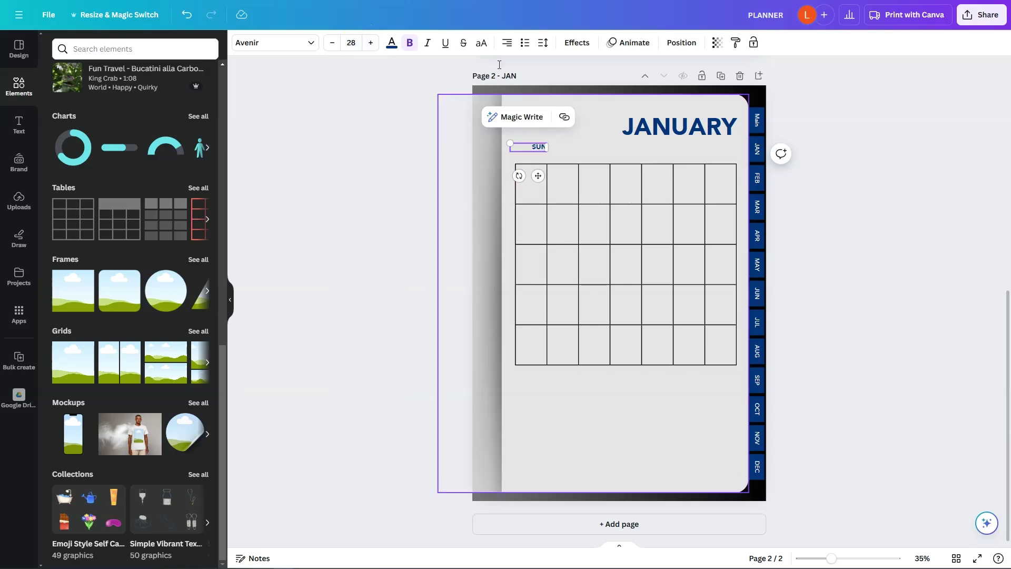
left_click(508, 43)
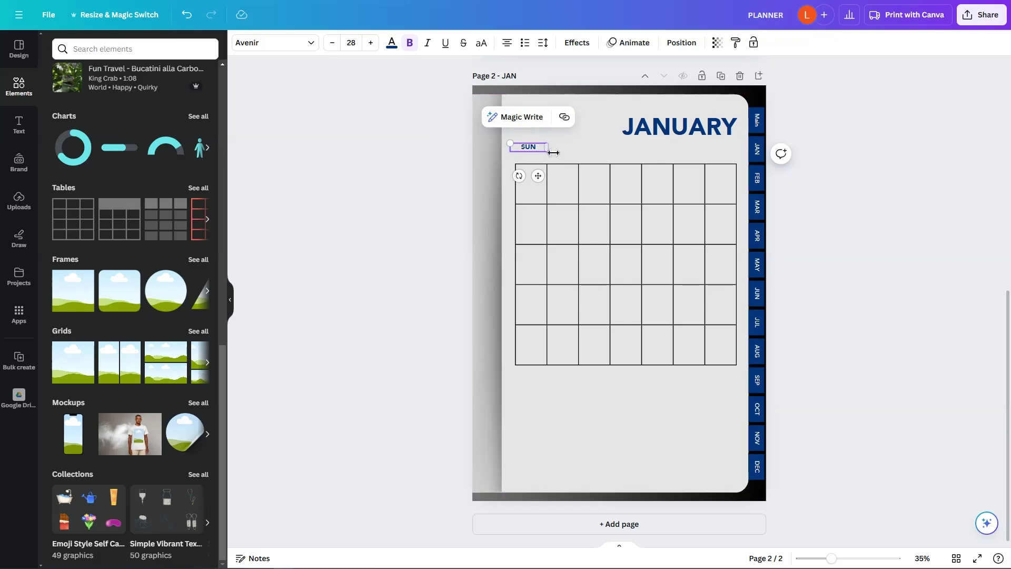
Step: Narrow the SUN label's text box and place it directly on top of the table's first column
left_click_drag(553, 153, 545, 151)
left_click_drag(829, 556, 846, 557)
scroll(325, 439, "down", 3)
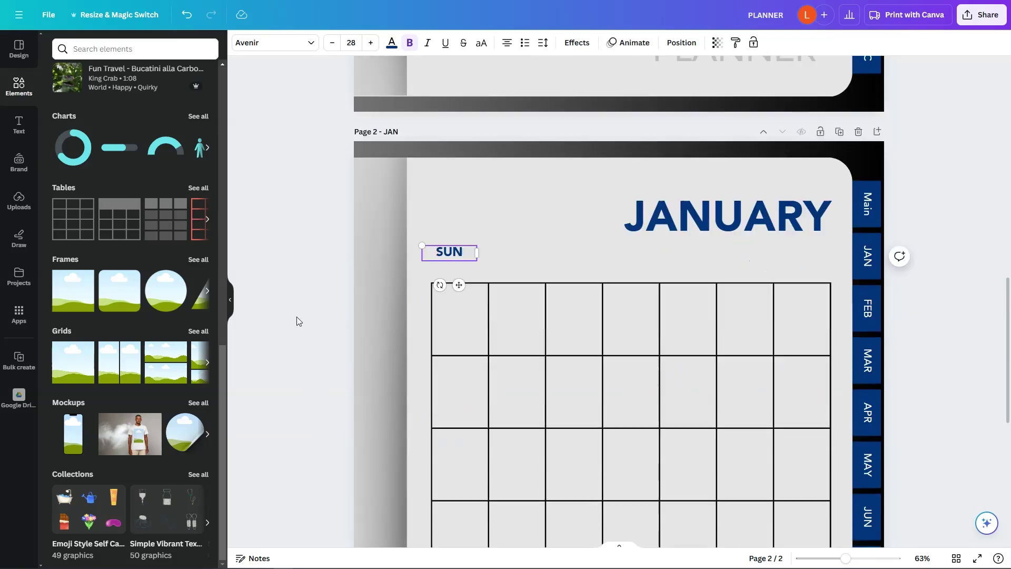
left_click_drag(466, 257, 491, 277)
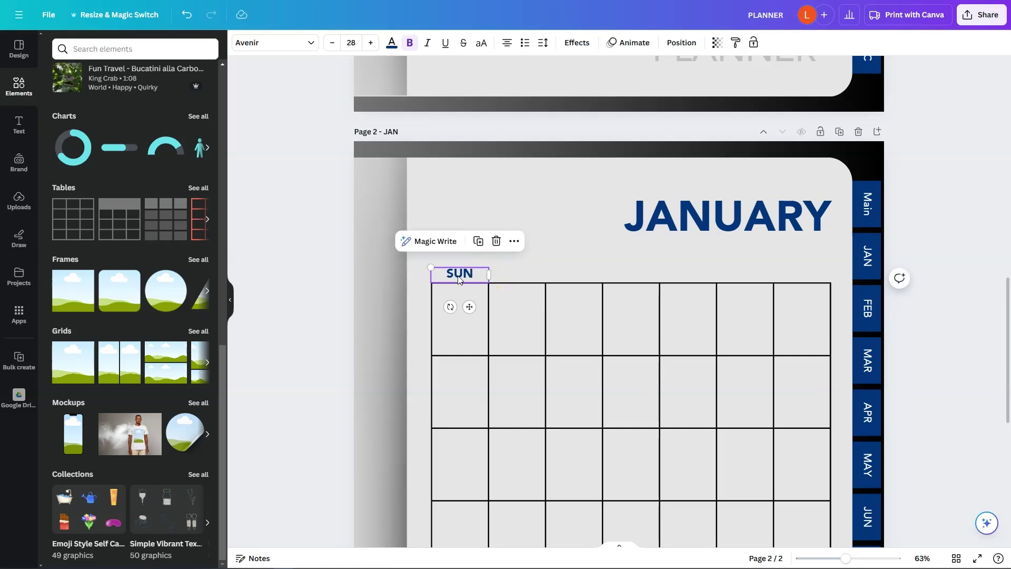
left_click(466, 280)
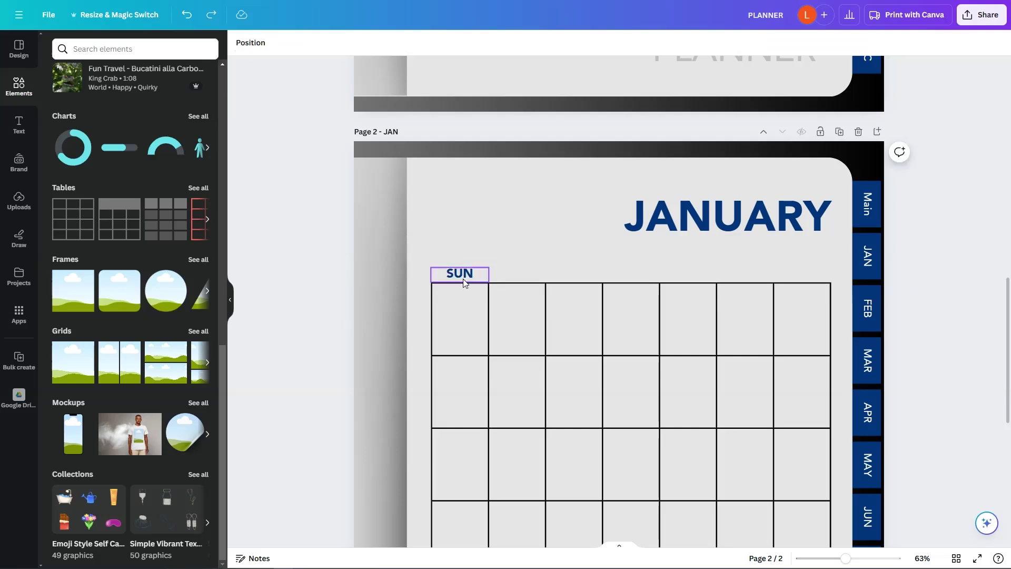
Step: Duplicate the SUN label six times so that one copy sits above each remaining table column
left_click_drag(489, 279, 510, 275)
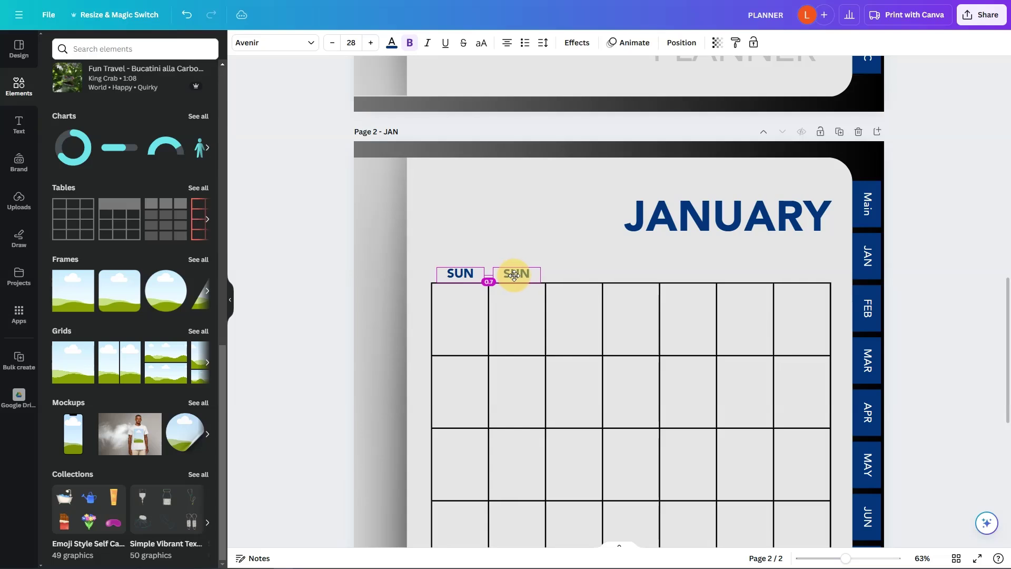
left_click_drag(514, 274, 515, 275)
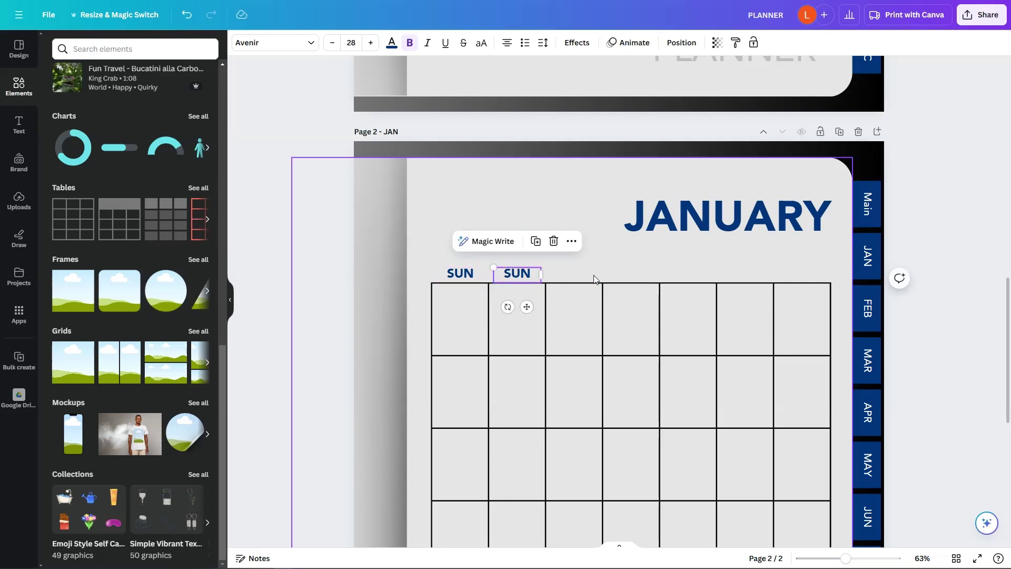
left_click(535, 241)
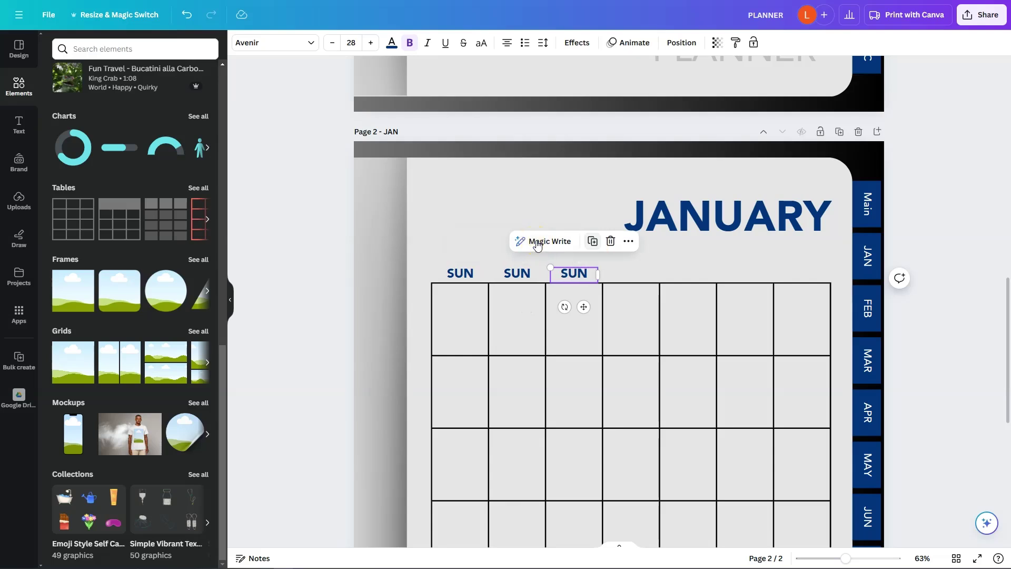
left_click(592, 242)
left_click(649, 241)
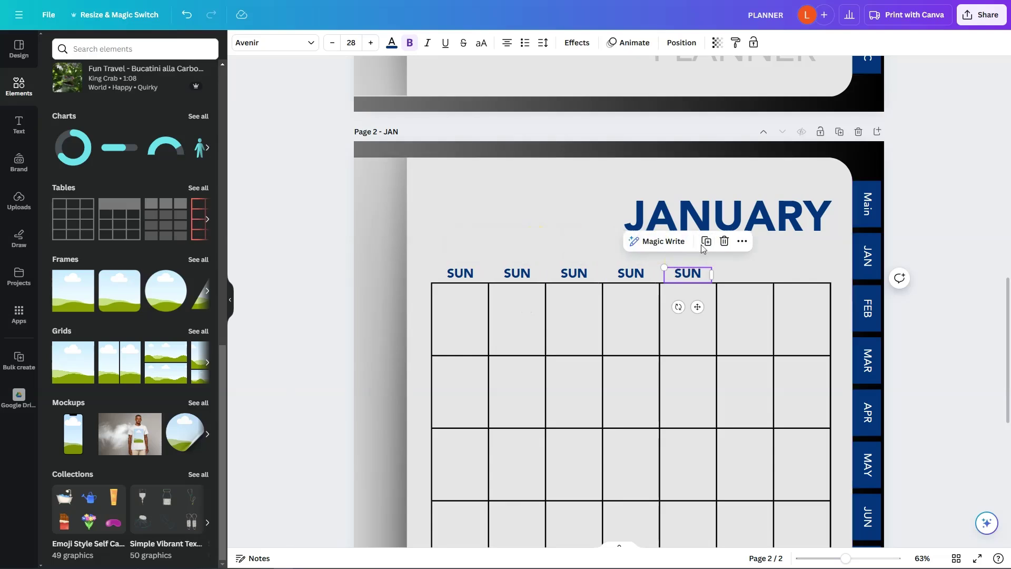
left_click(706, 242)
left_click(763, 241)
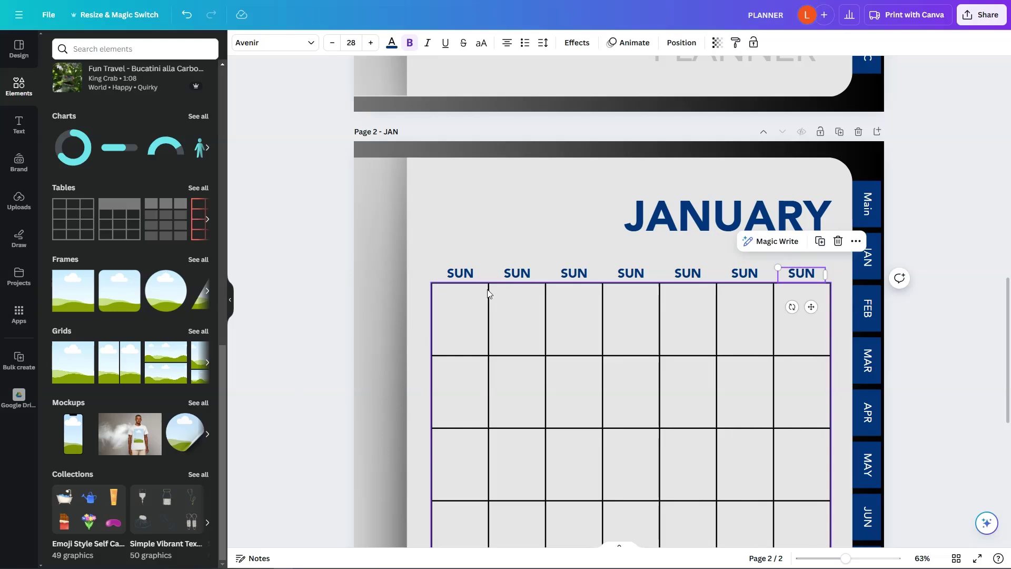
Step: Change the labels above the second, third and fourth columns to MON, TUE and WED
left_click(512, 275)
double_click(512, 274)
type("MON")
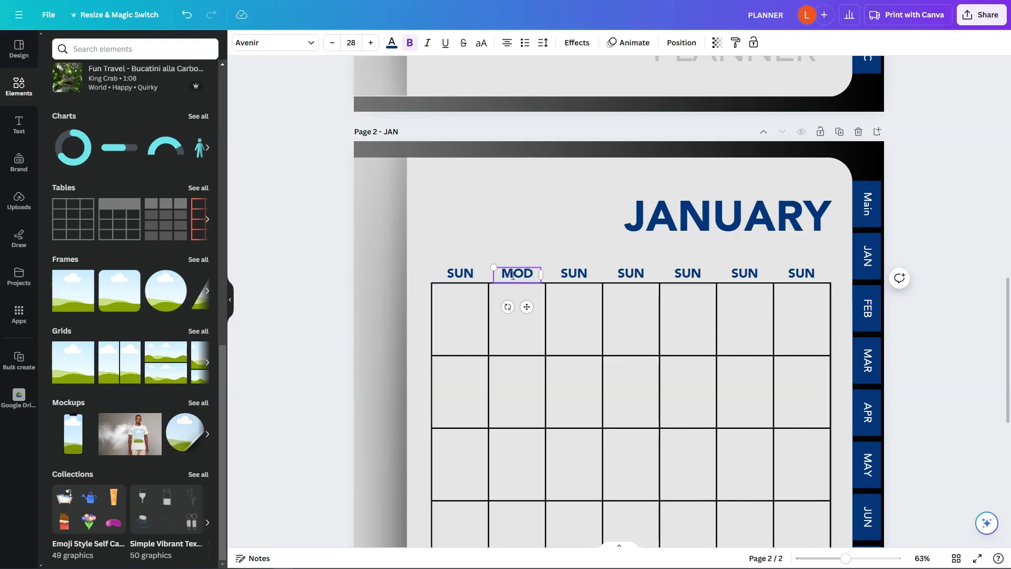
left_click(564, 279)
double_click(565, 279)
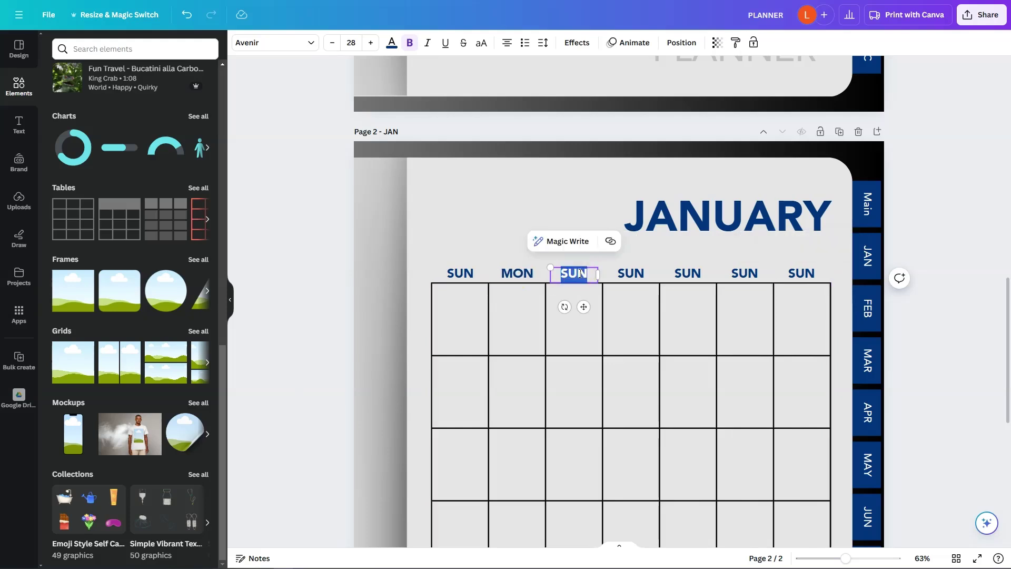
type("TUE")
left_click(631, 275)
double_click(631, 275)
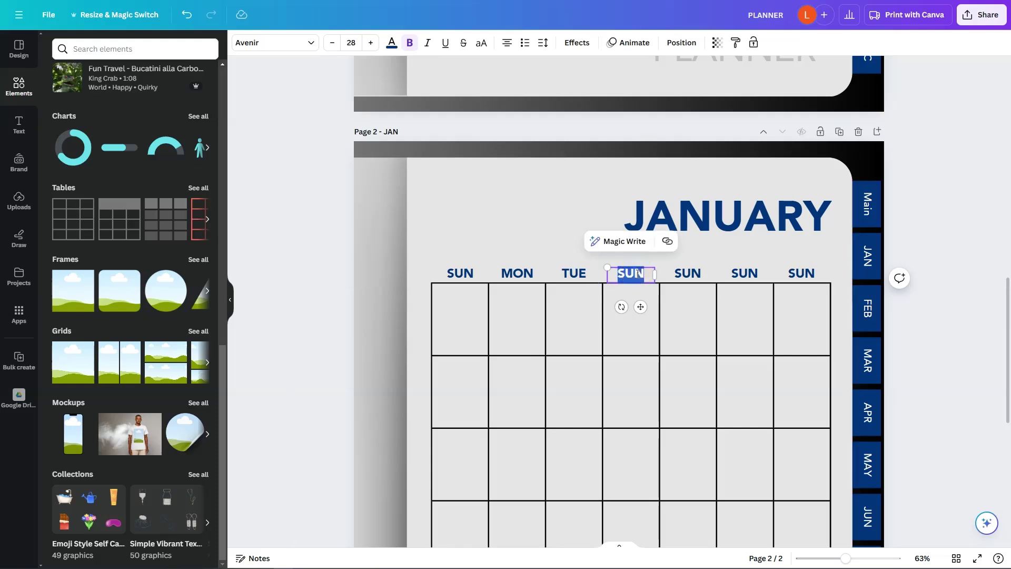
type("WED")
Step: Change the labels above the last three columns to THU, FRI and SAT
double_click(687, 275)
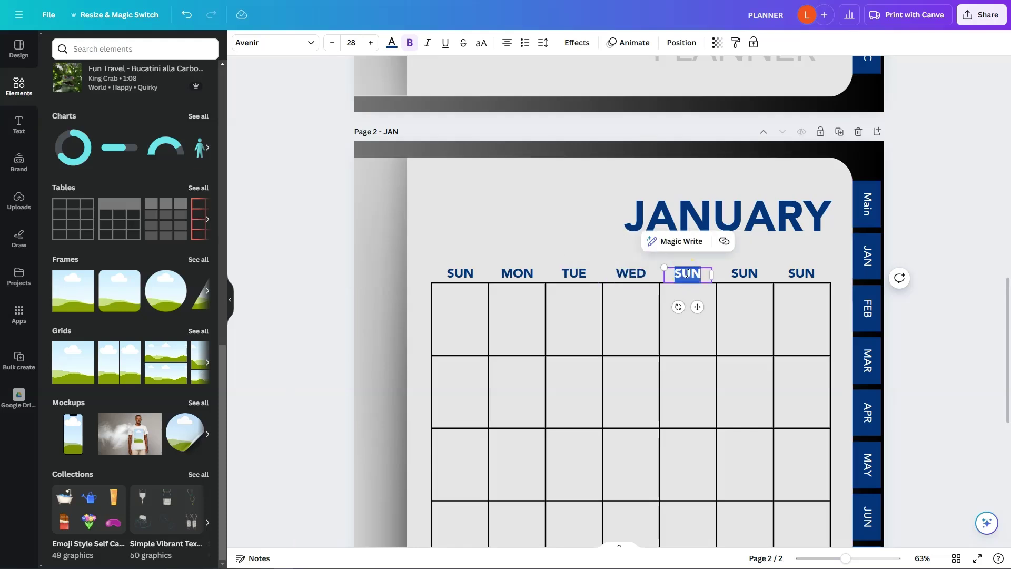
type("THU")
double_click(748, 275)
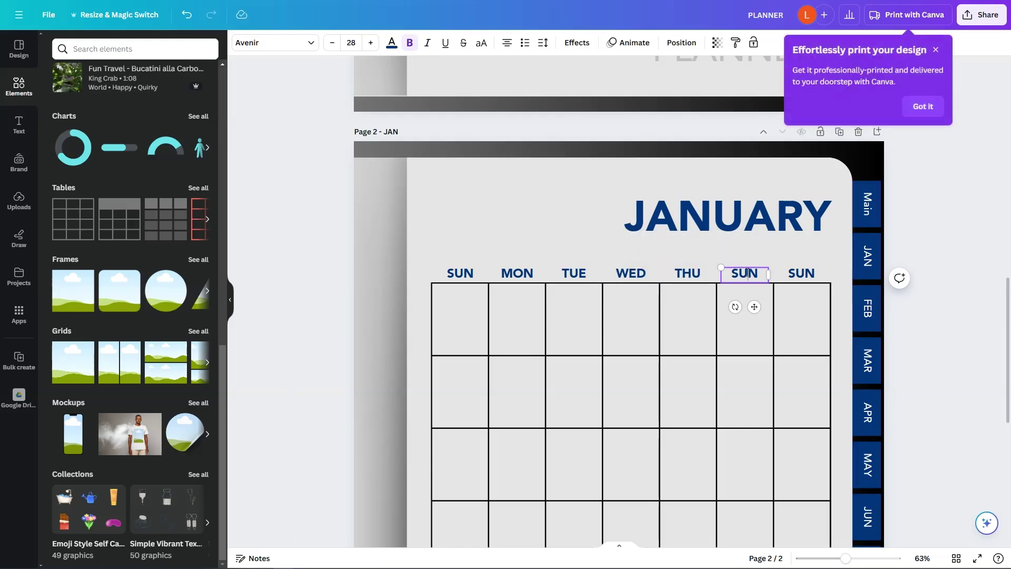
type("FRI")
double_click(801, 273)
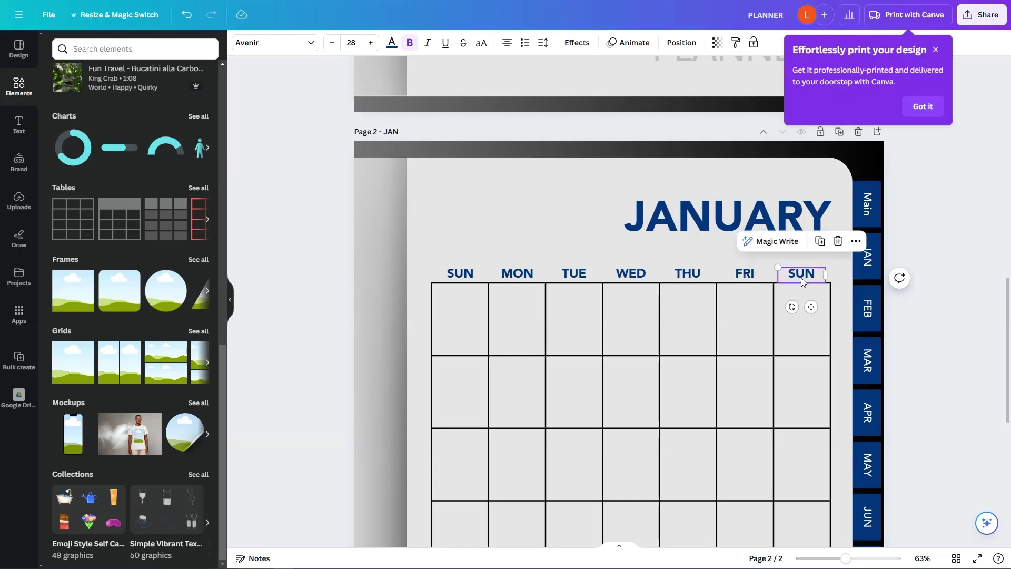
type("SAT")
left_click(581, 291)
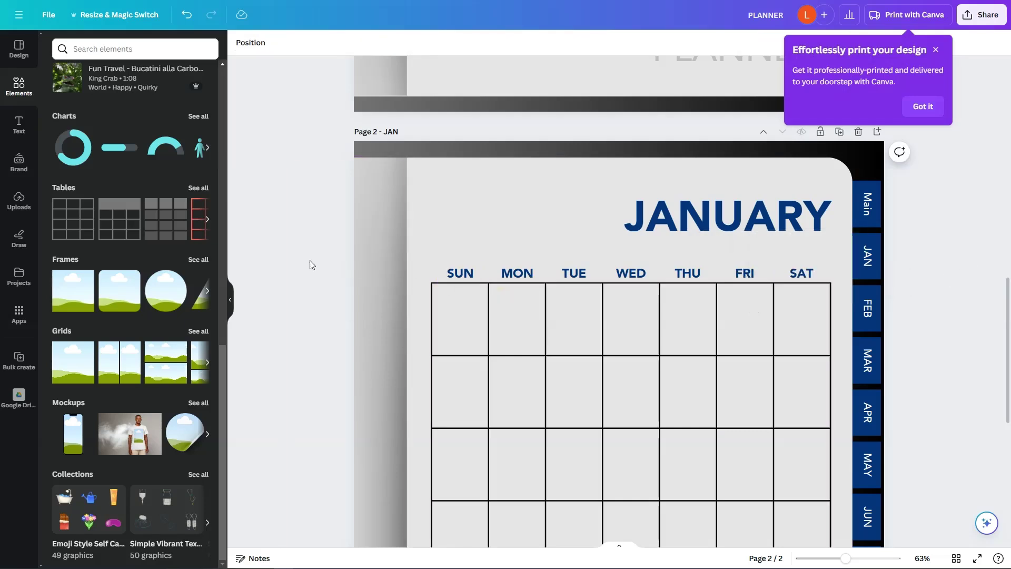
Step: Set all seven weekday labels to font size 19 in bold and move them down against the table's upper edge
left_click_drag(315, 260, 828, 288)
left_click(418, 44)
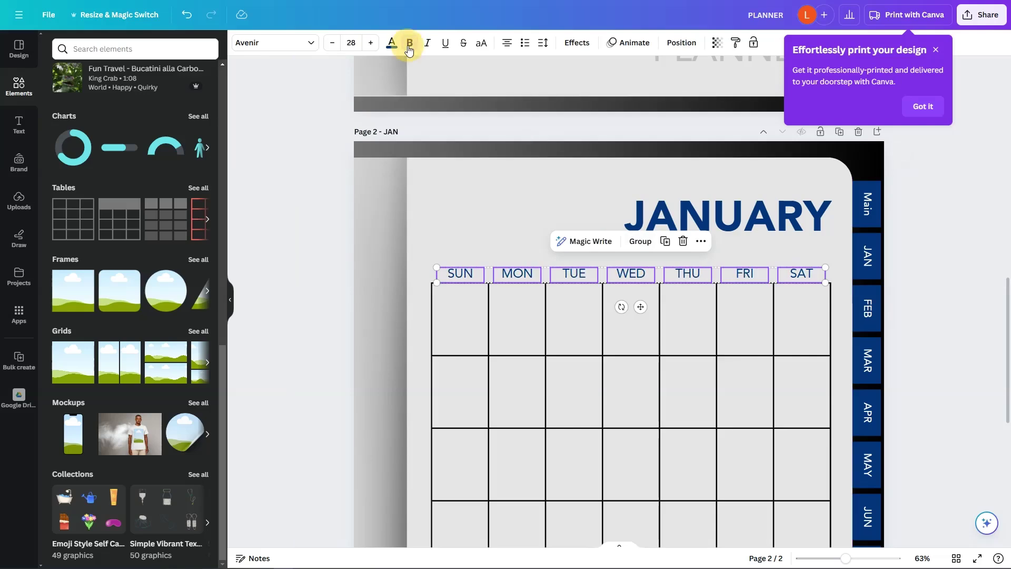
left_click(327, 48)
left_click(327, 47)
left_click(327, 47)
left_click(327, 47)
left_click(327, 47)
left_click(327, 47)
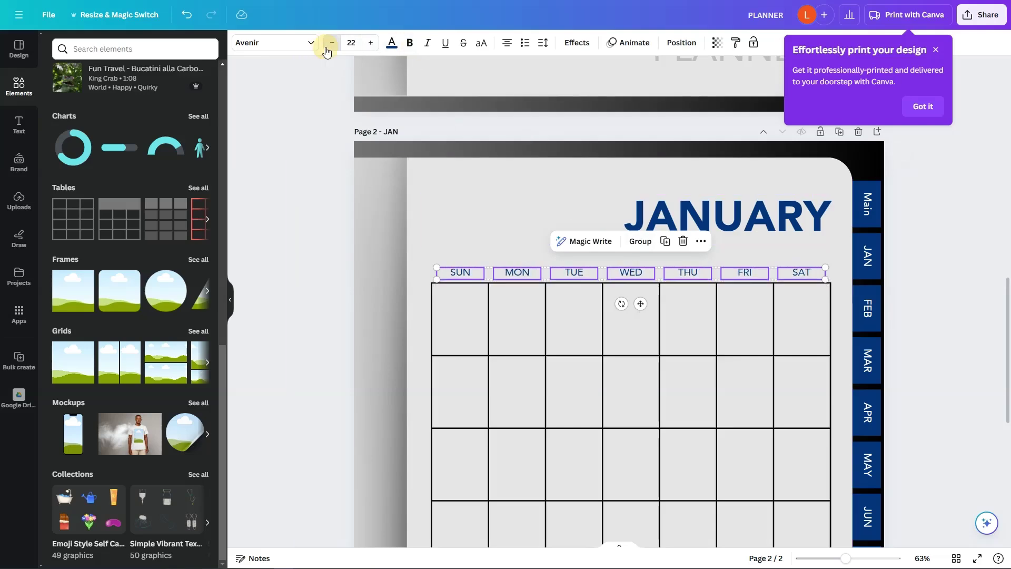
left_click(326, 51)
left_click(326, 51)
left_click(326, 51)
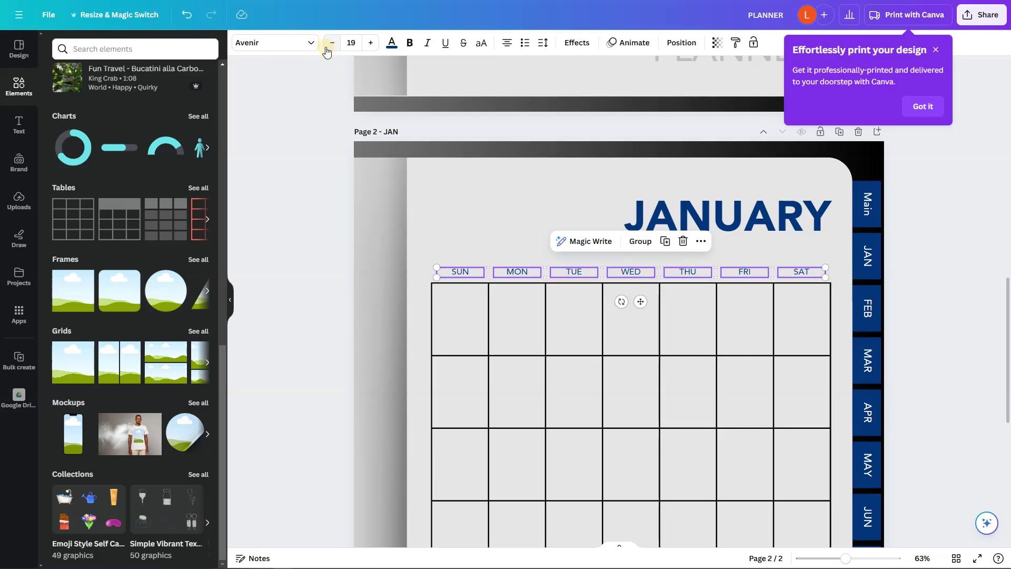
left_click(409, 43)
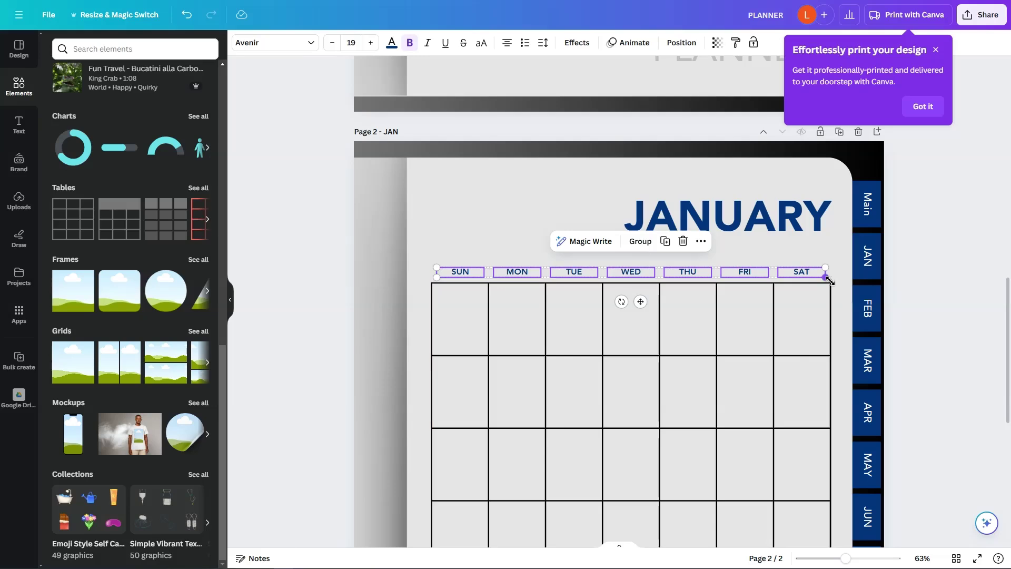
left_click_drag(750, 274, 750, 279)
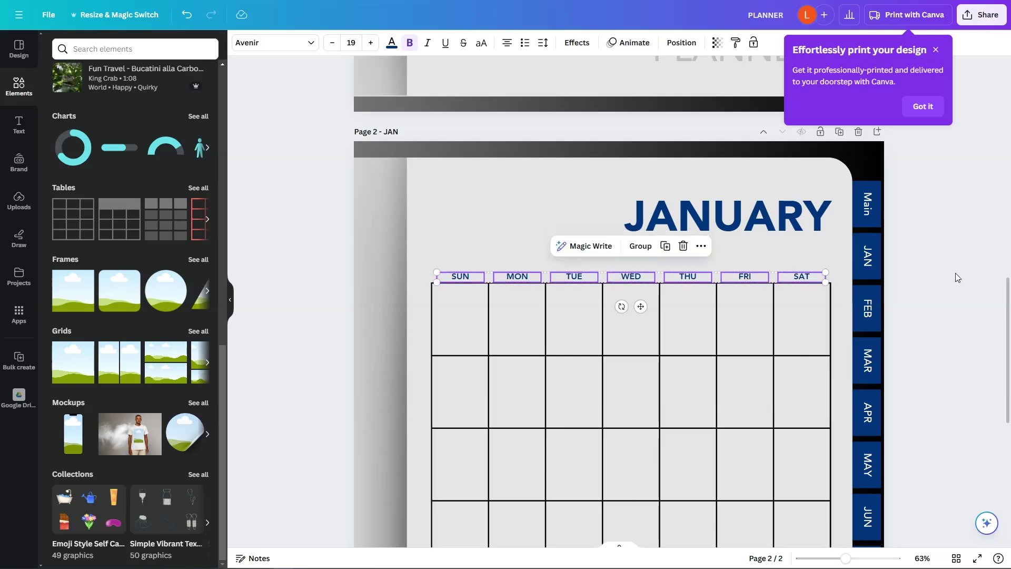
left_click(951, 289)
Step: Set all seven weekday labels to font size 25 and nudge them up to rest on the table's upper edge
scroll(849, 354, "down", 3, "ctrl")
scroll(712, 384, "down", 3)
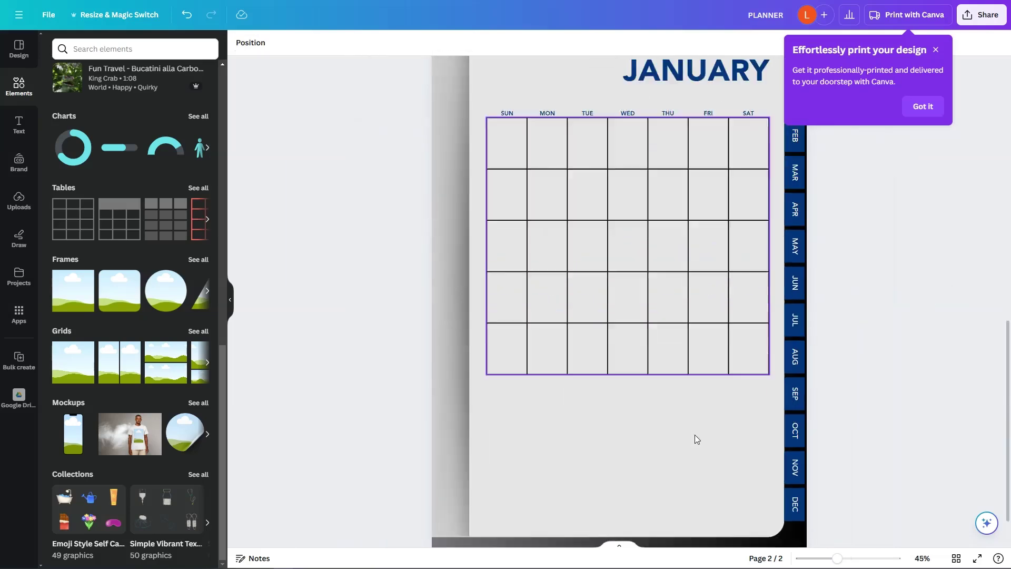
scroll(491, 216, "up", 2)
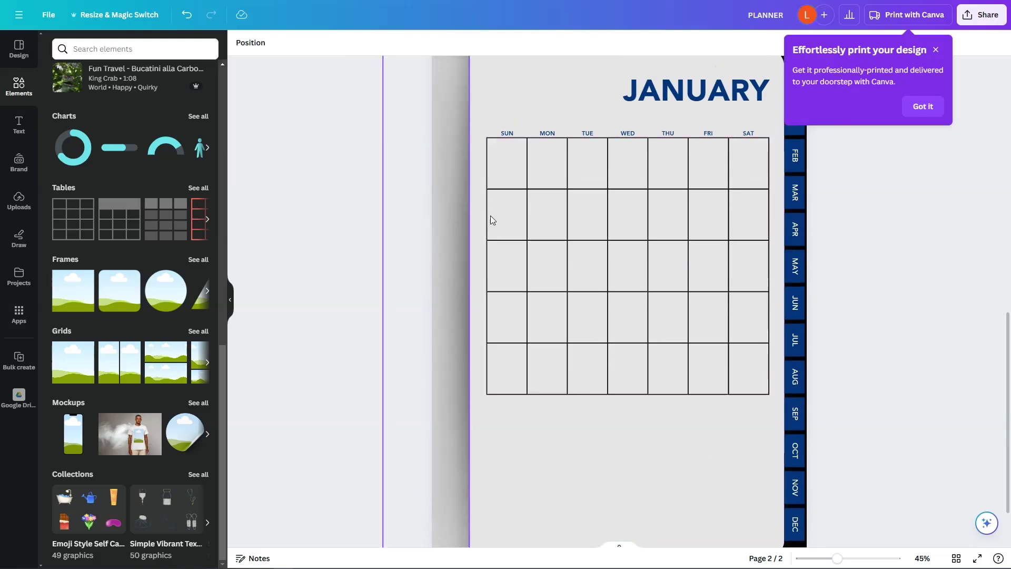
left_click_drag(386, 163, 759, 175)
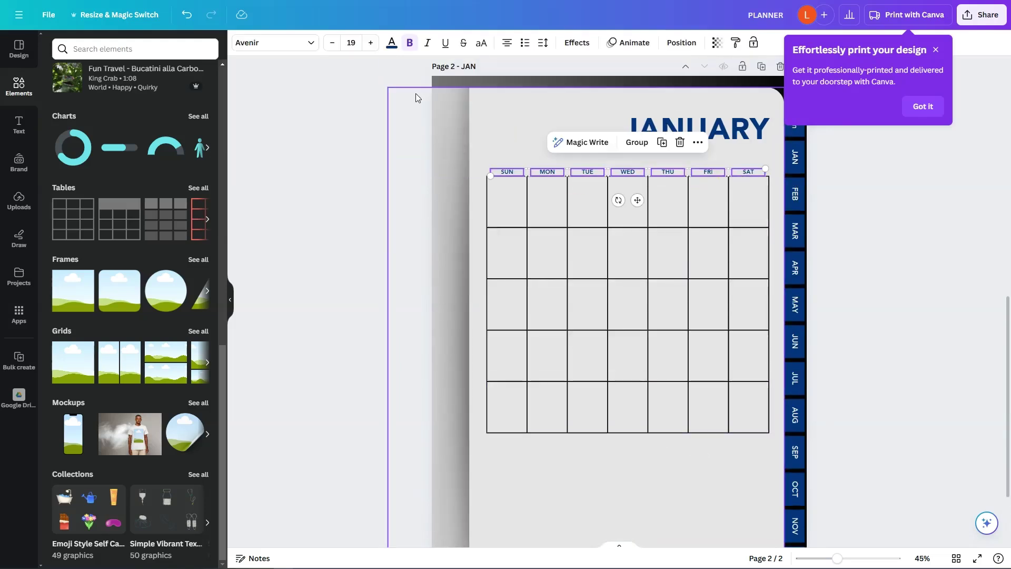
left_click(368, 42)
left_click(370, 42)
left_click(370, 42)
left_click(370, 42)
left_click(370, 42)
left_click(371, 42)
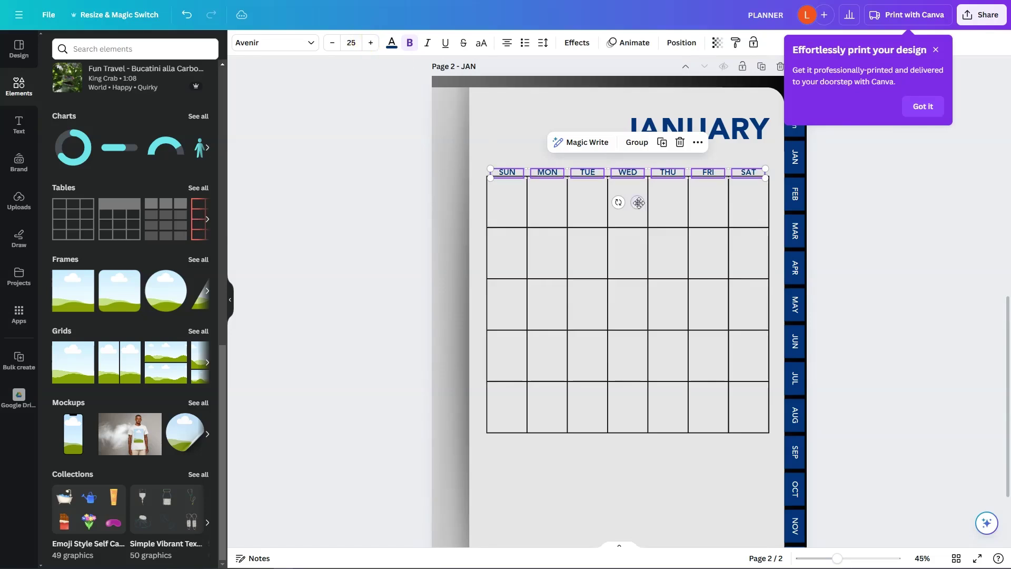
left_click_drag(638, 200, 639, 196)
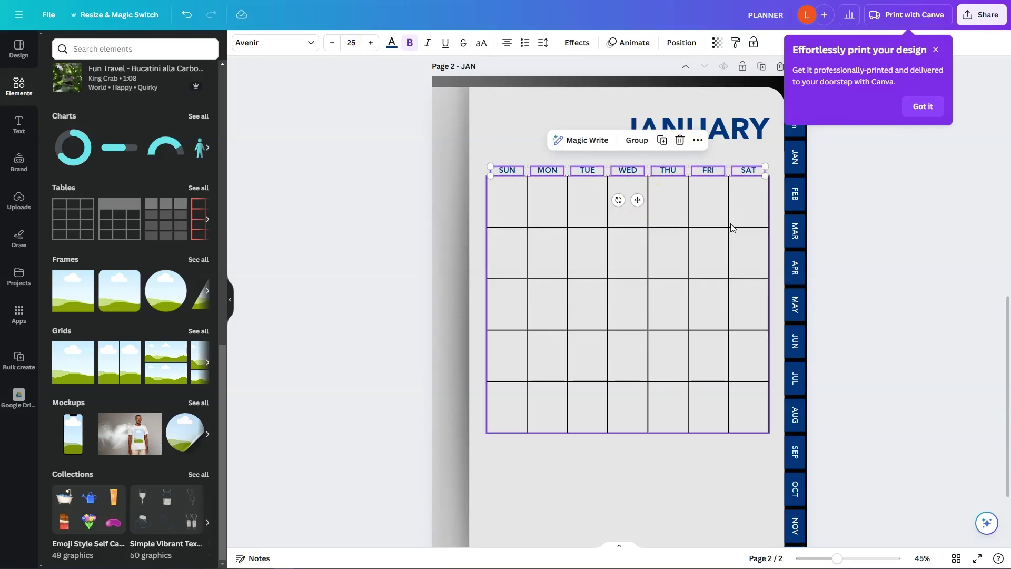
left_click(903, 216)
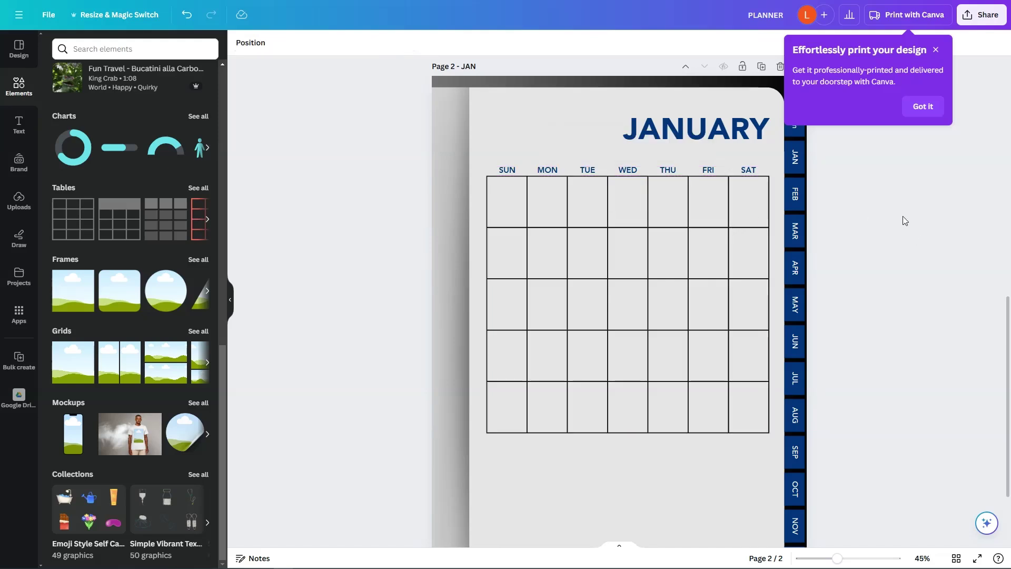
Step: Copy the SUN label to just below the table's first column and change the copy's text to NOTES
scroll(905, 400, "down", 2)
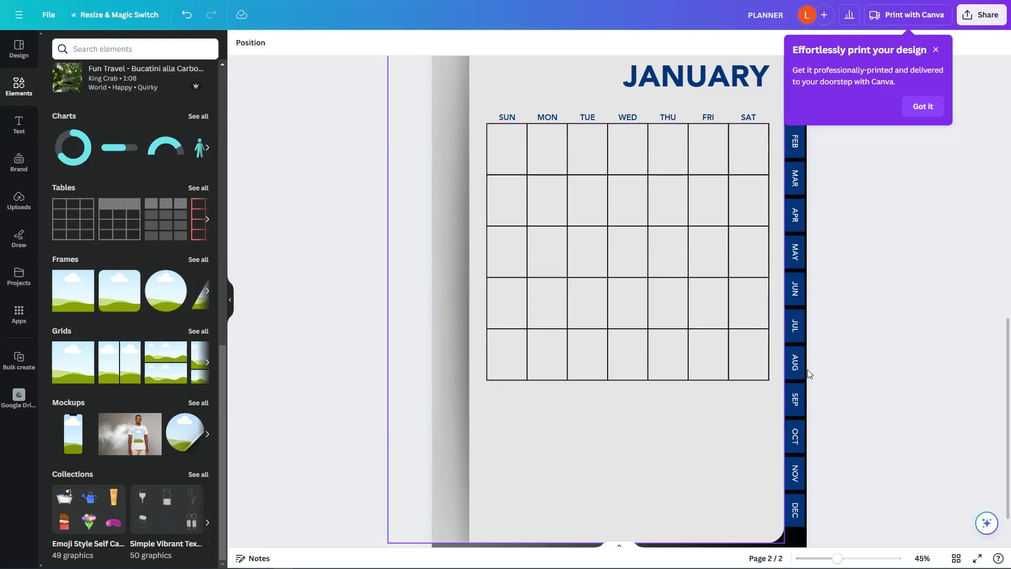
left_click(509, 118)
left_click_drag(506, 193, 511, 395)
type("NOTES")
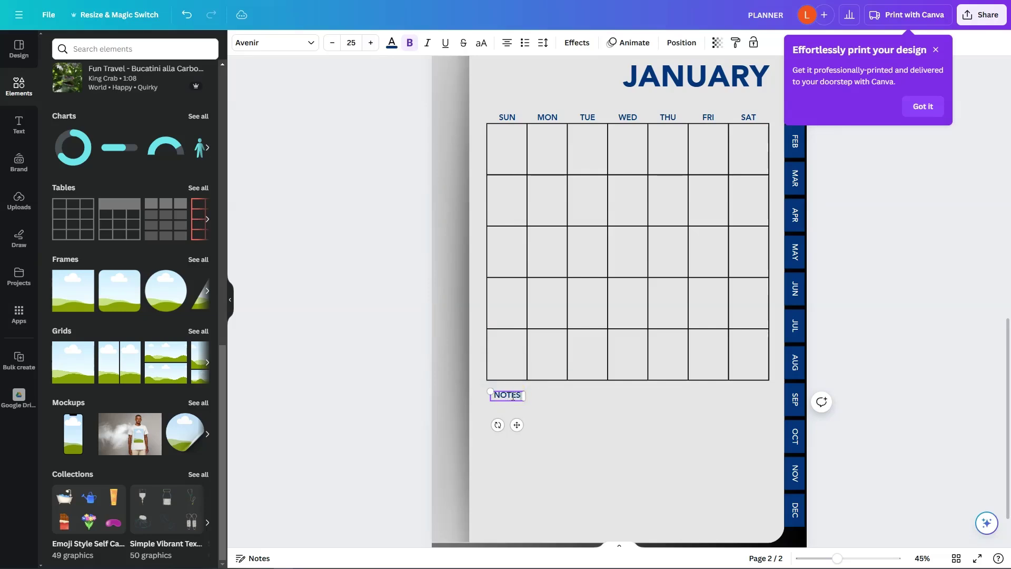
Step: Insert a plain grid table with three columns and four rows below the NOTES heading
left_click(543, 398)
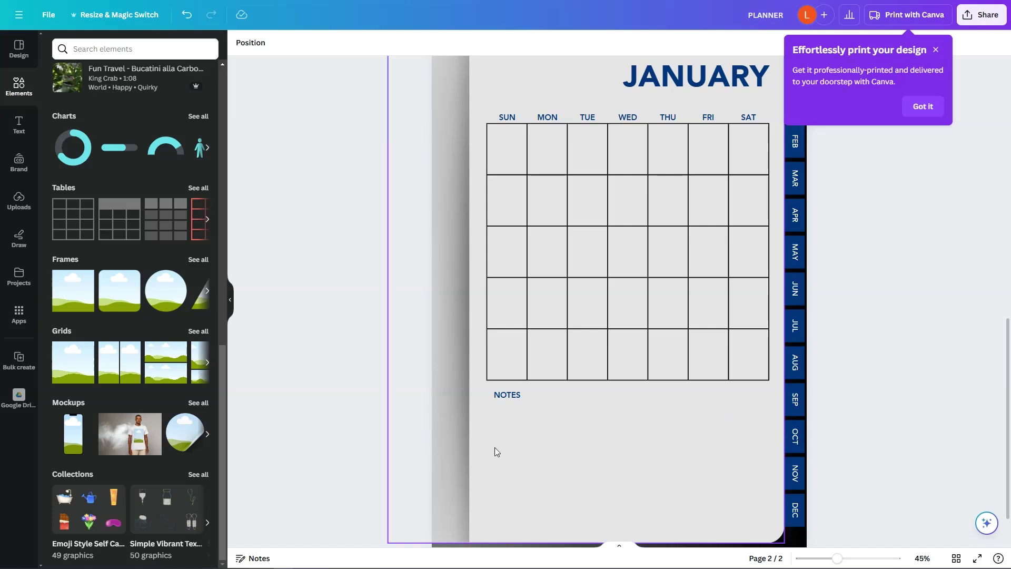
left_click(193, 189)
left_click(579, 198)
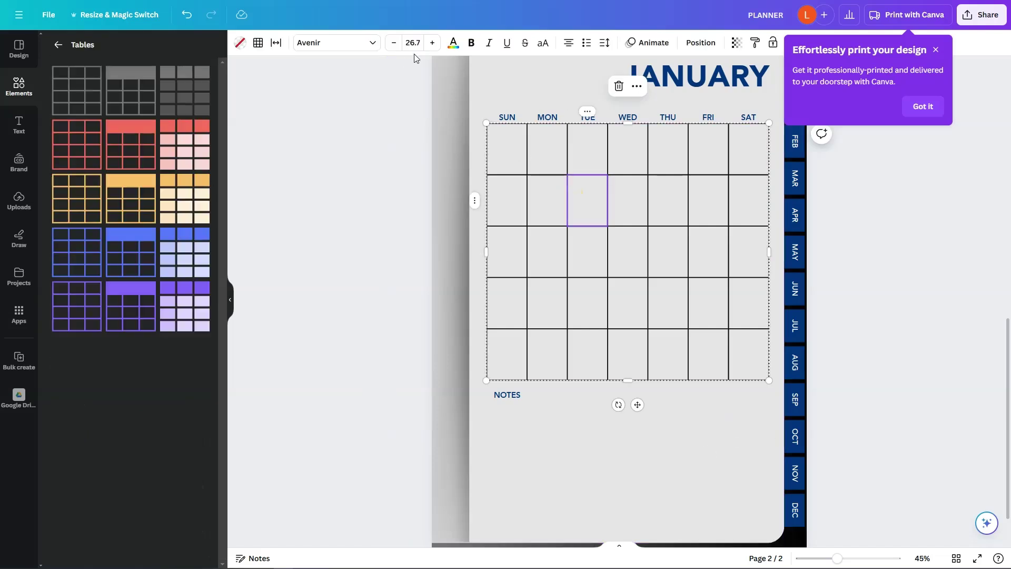
left_click(258, 42)
left_click(299, 97)
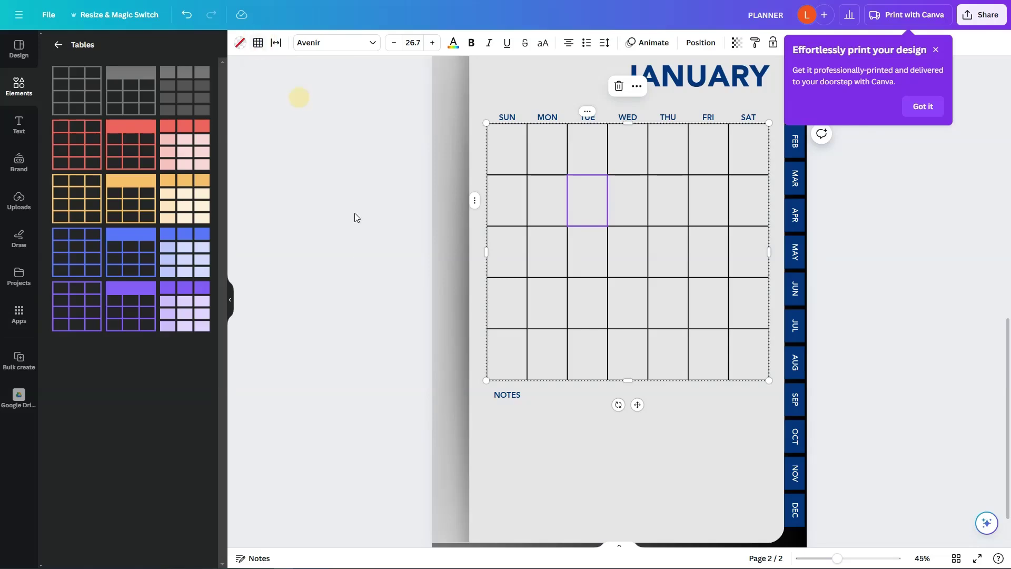
left_click(356, 251)
left_click_drag(75, 81, 530, 428)
left_click(525, 430)
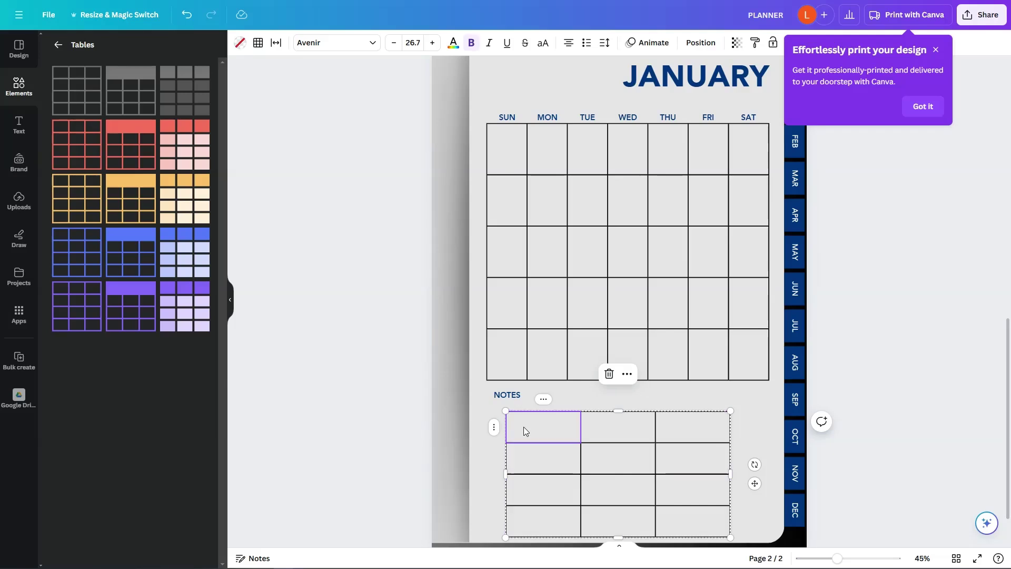
left_click(615, 432)
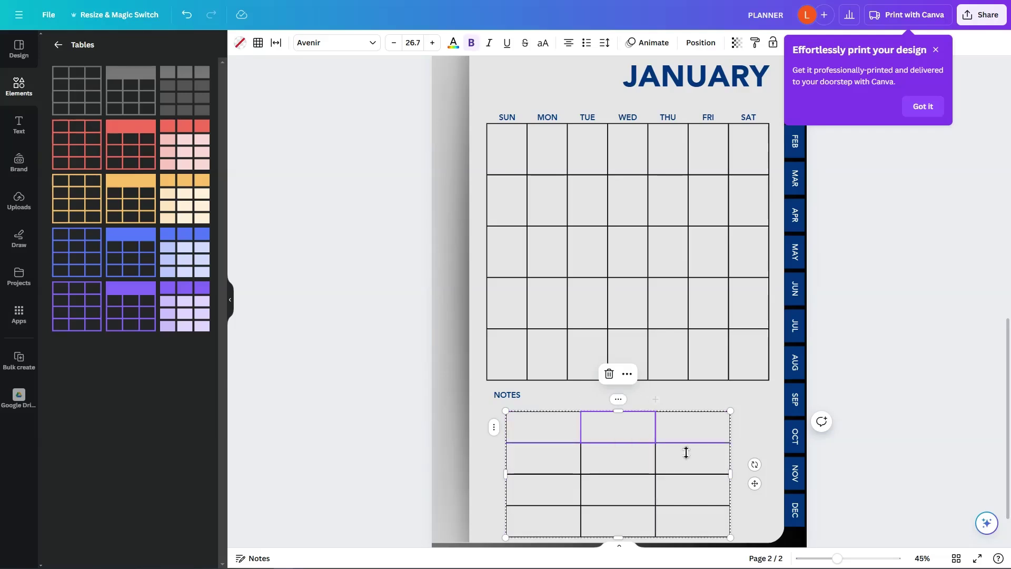
right_click(632, 425)
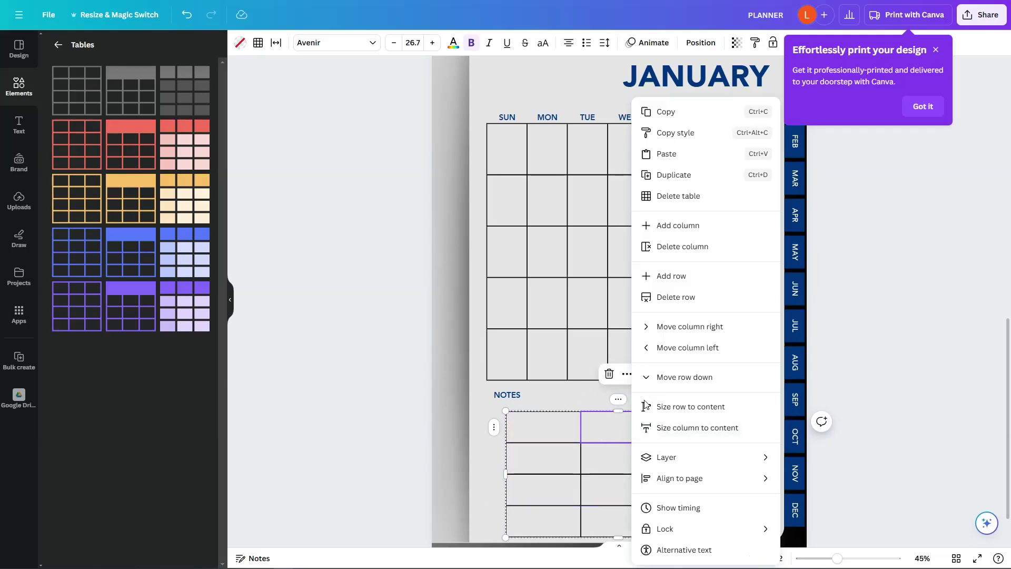
left_click(700, 248)
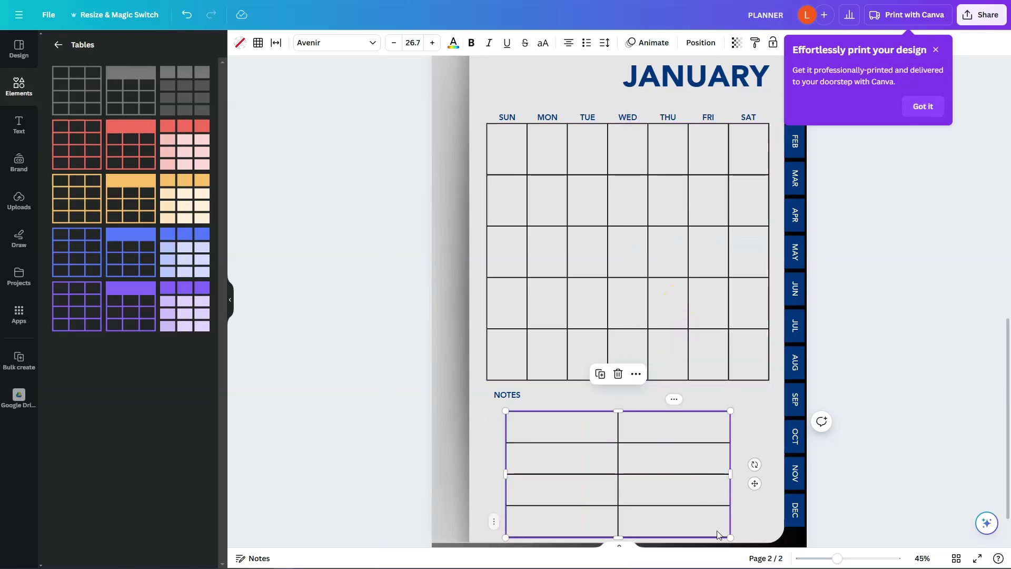
left_click_drag(730, 537, 772, 465)
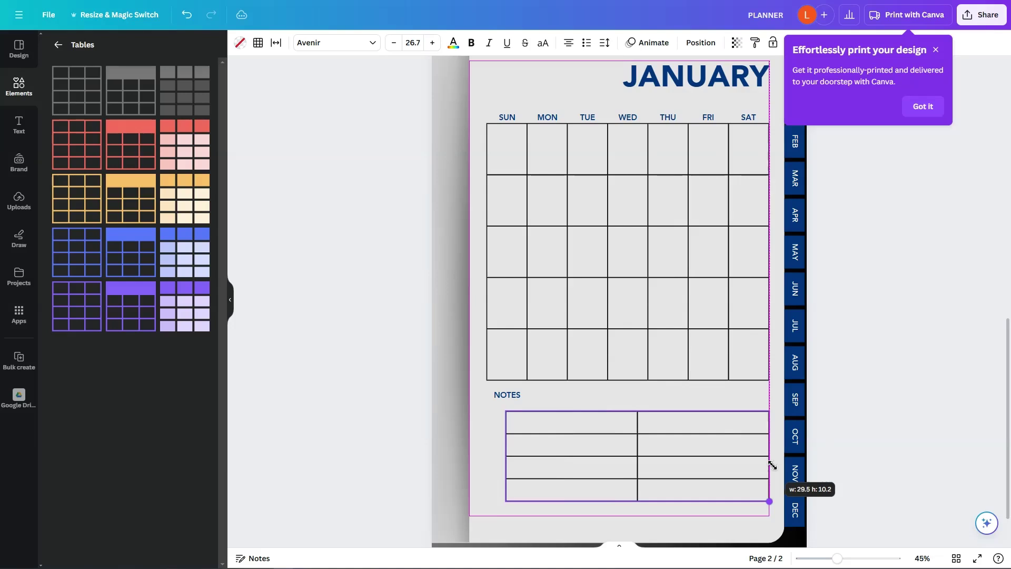
key("ctrl+z")
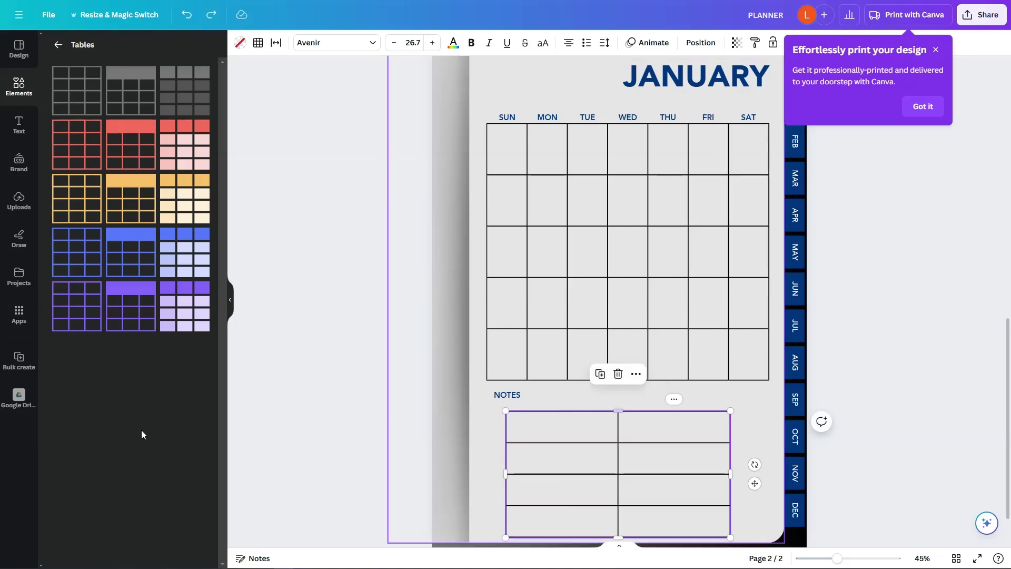
right_click(636, 433)
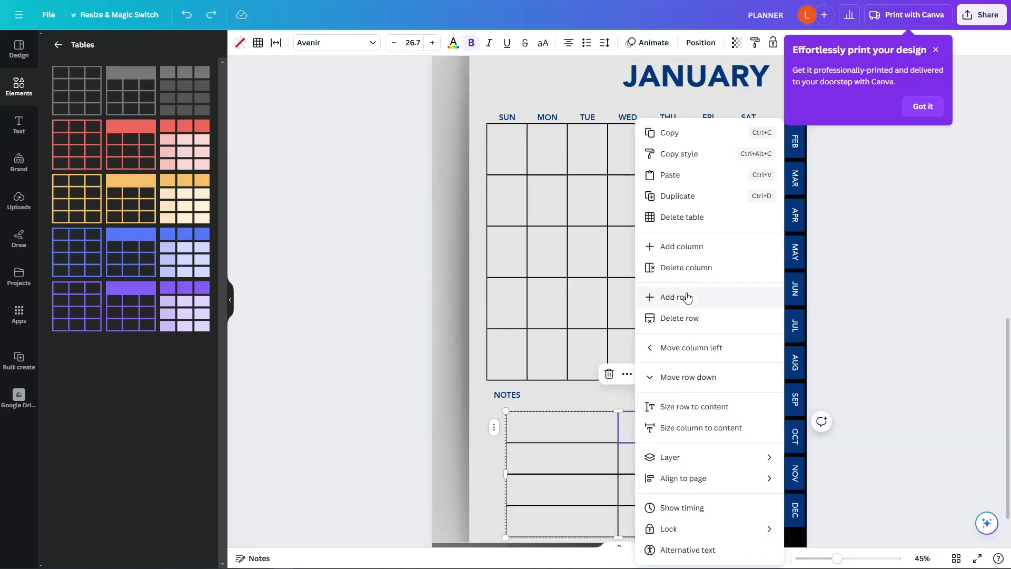
left_click(705, 241)
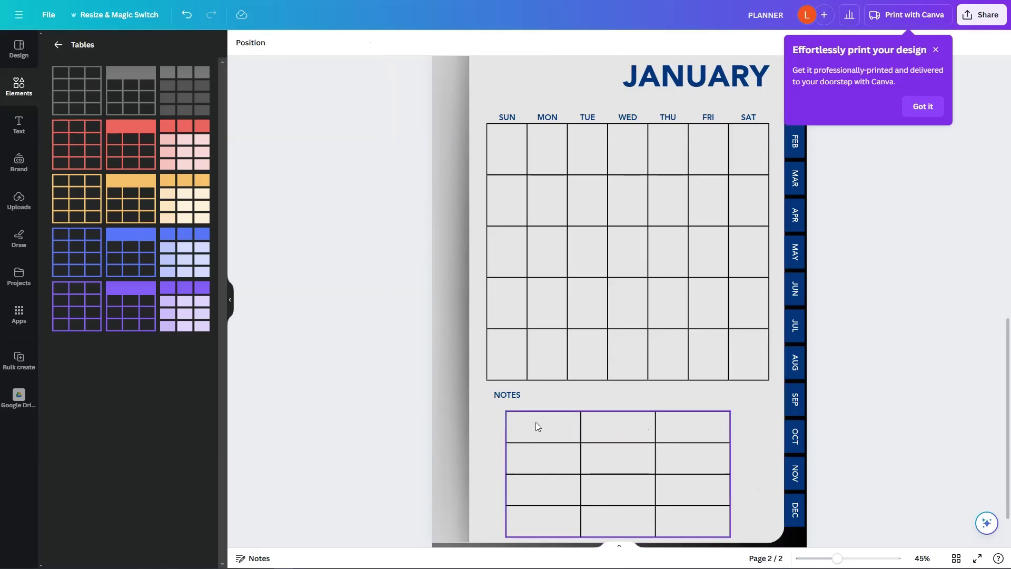
Step: Fit the notes table to the calendar's width below the NOTES heading and extend it to five rows without a full grid border
left_click_drag(535, 422, 515, 415)
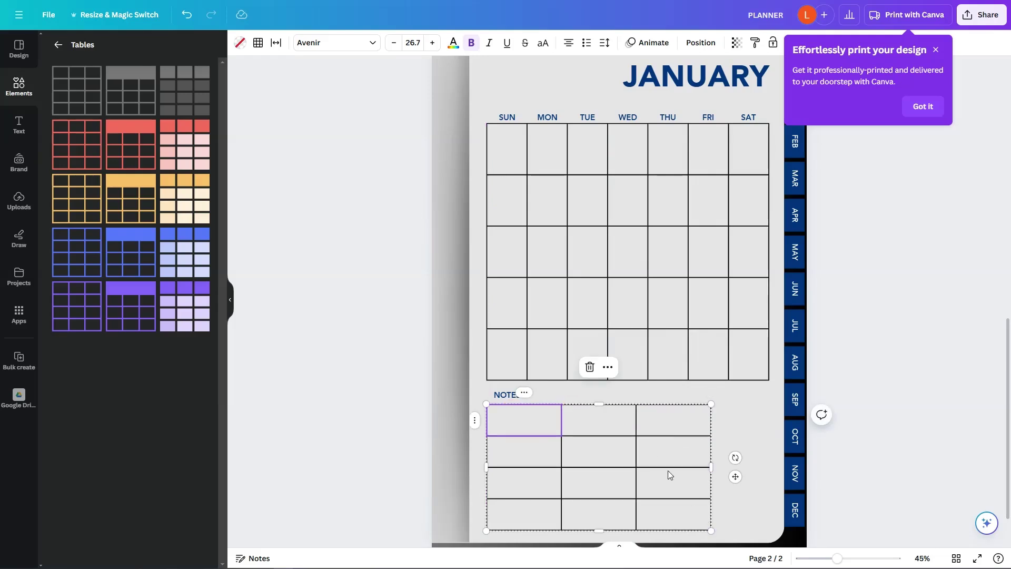
left_click_drag(710, 533, 769, 514)
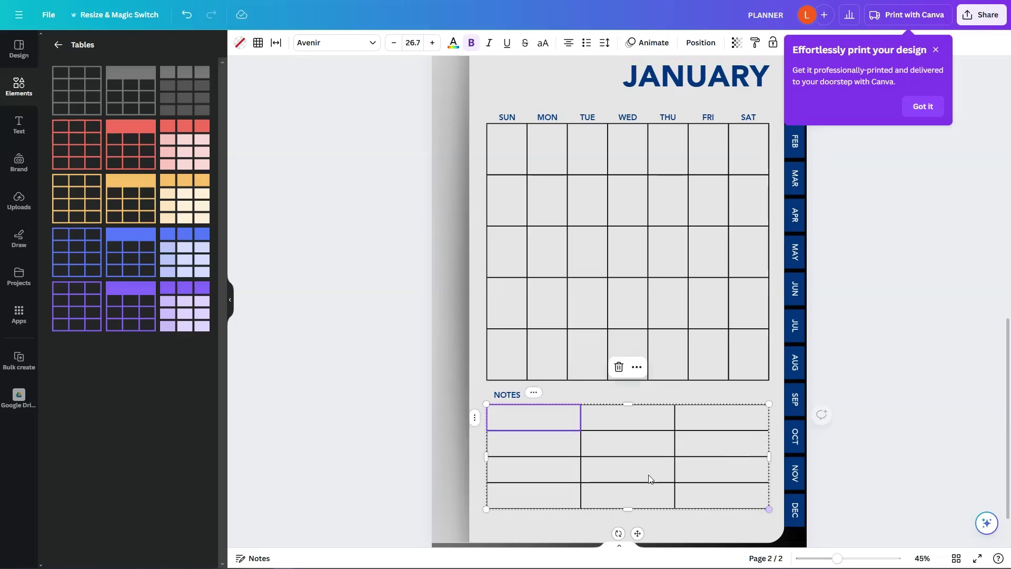
right_click(625, 443)
left_click(688, 259)
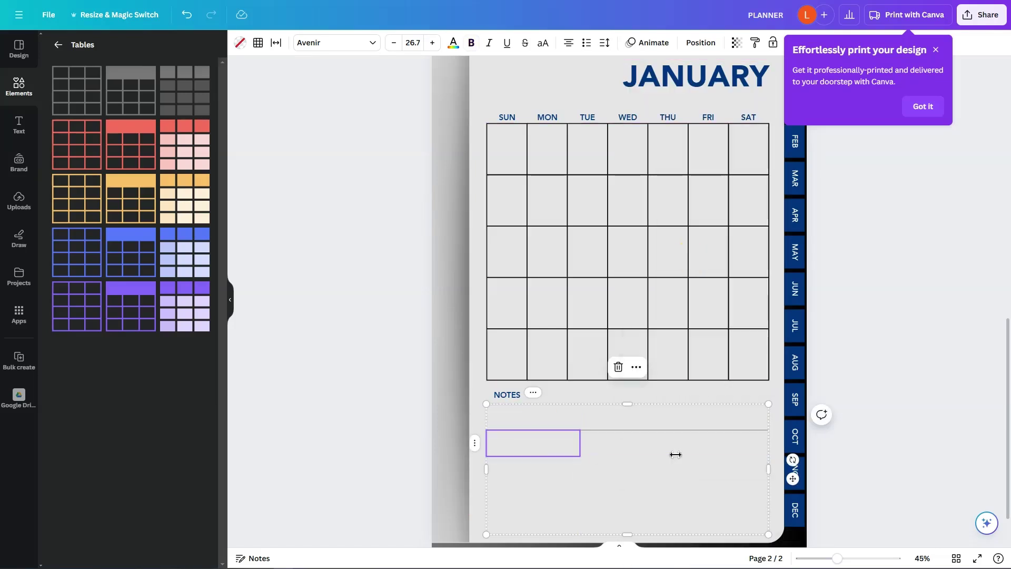
Step: Undo the line under the notes table's first row and check the border weight of all its cells
key("Escape")
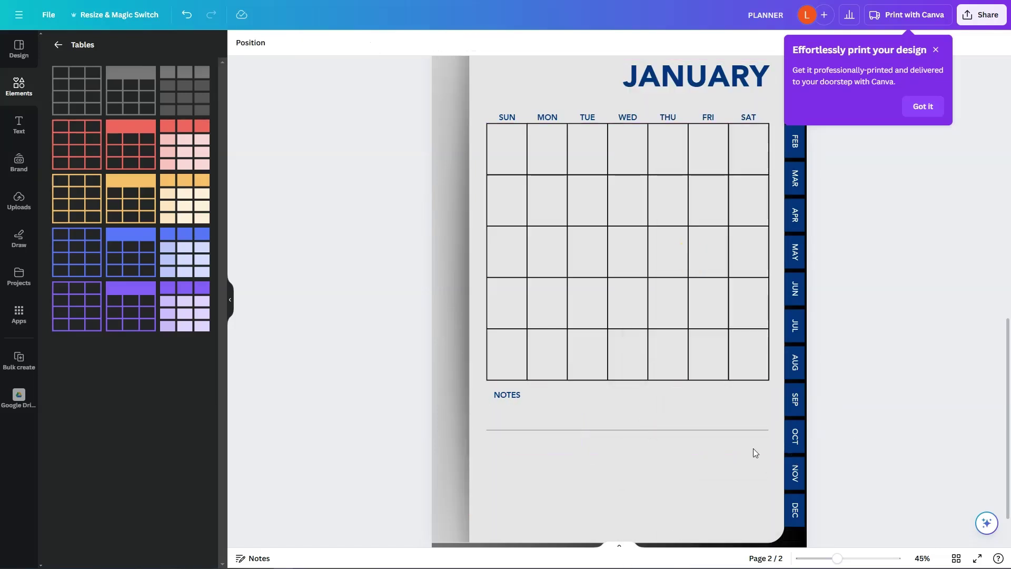
key("ctrl+z")
left_click(535, 425)
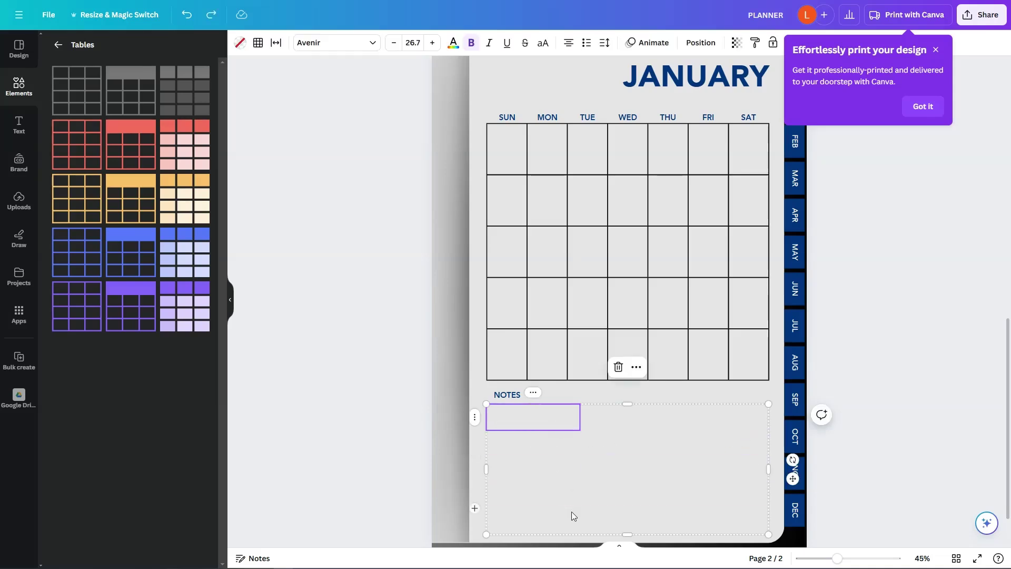
left_click_drag(504, 418, 718, 512)
left_click(257, 44)
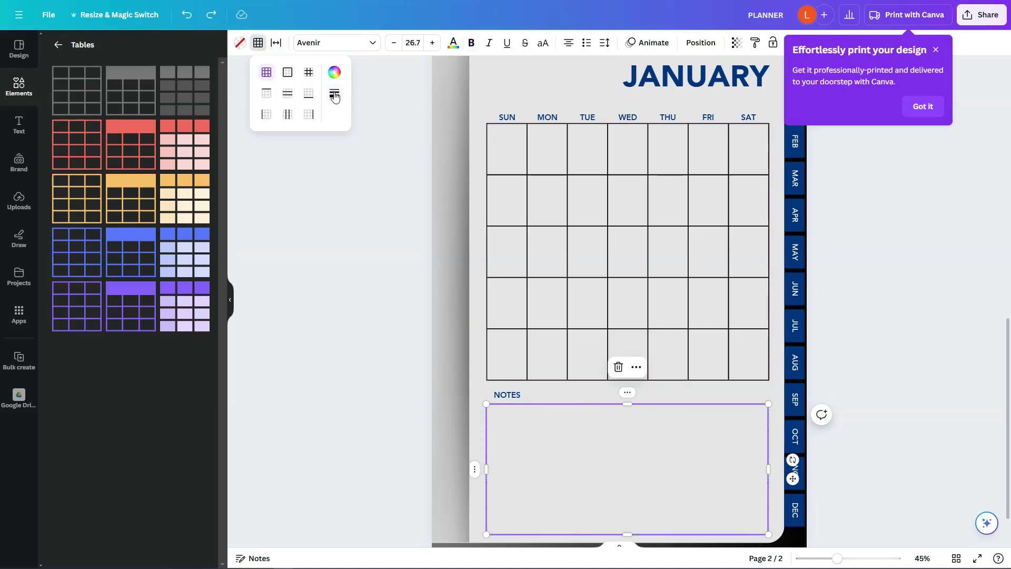
left_click(334, 94)
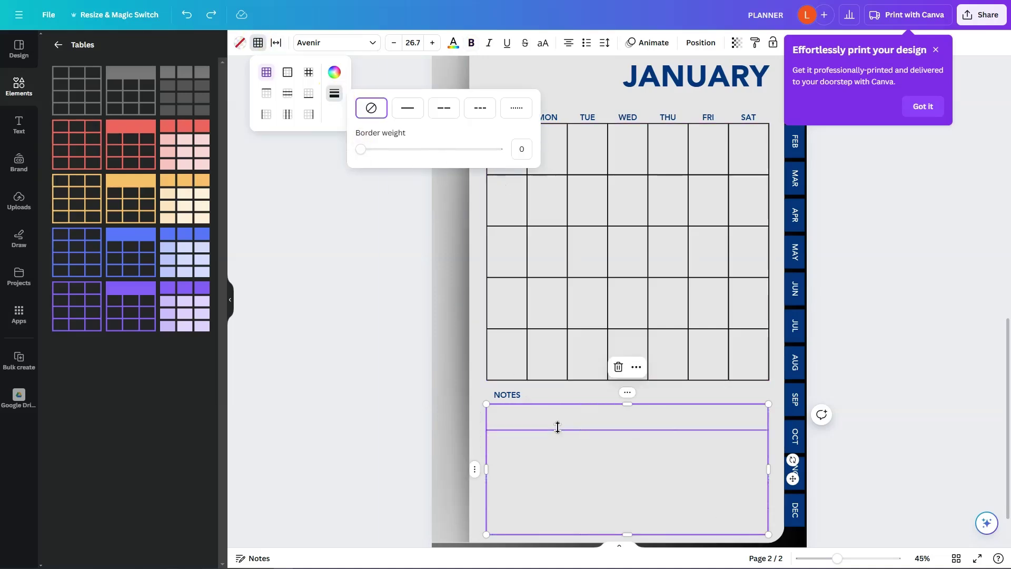
Step: Add three more rows to the notes table
left_click(542, 419)
left_click_drag(542, 418, 740, 418)
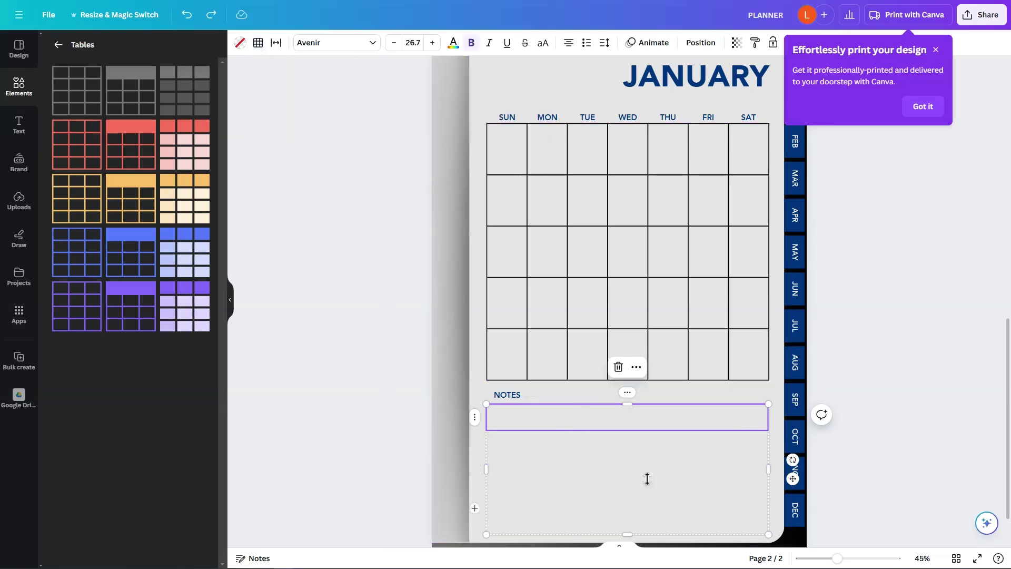
right_click(532, 418)
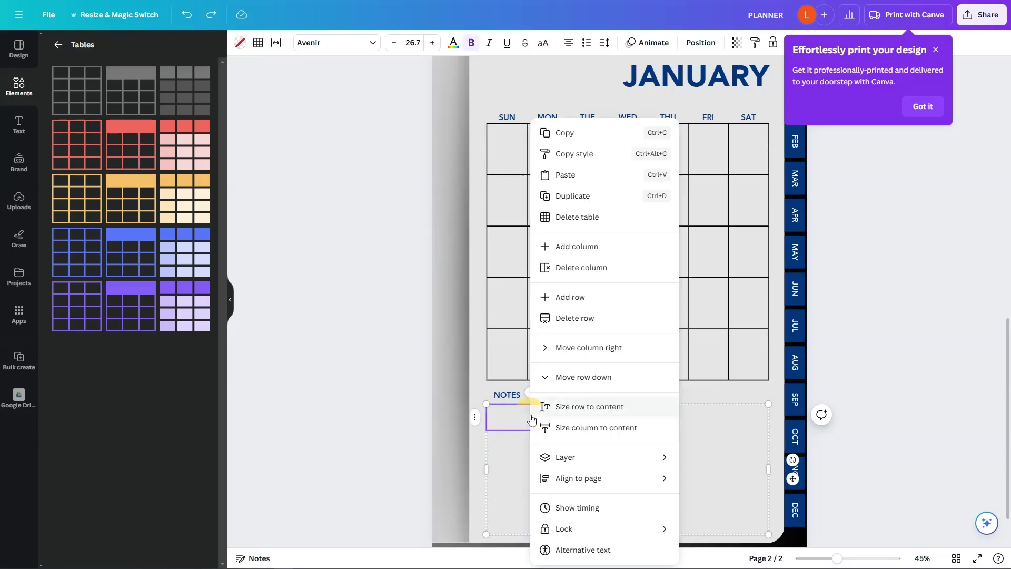
right_click(541, 413)
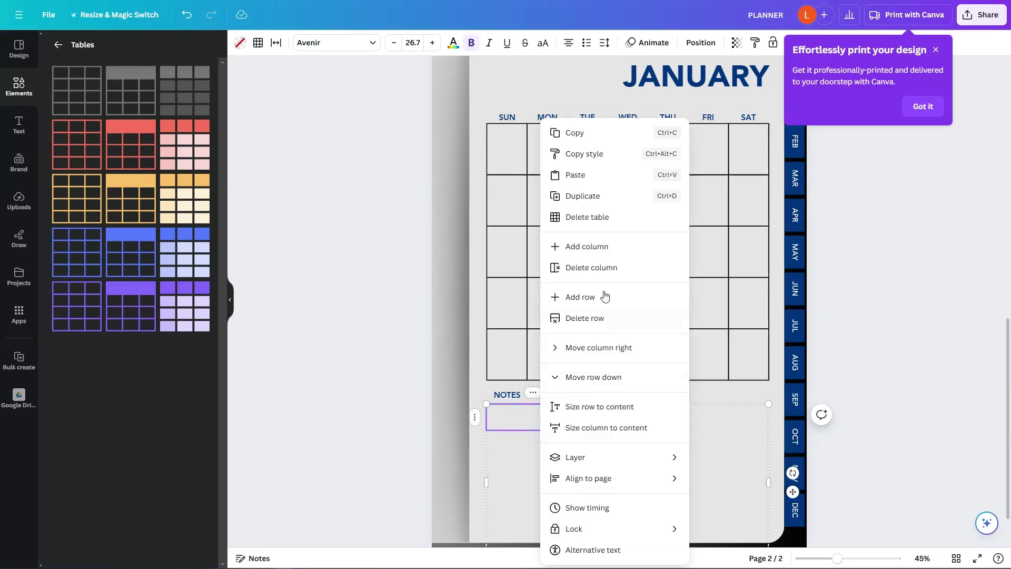
left_click(603, 296)
right_click(515, 416)
left_click(591, 303)
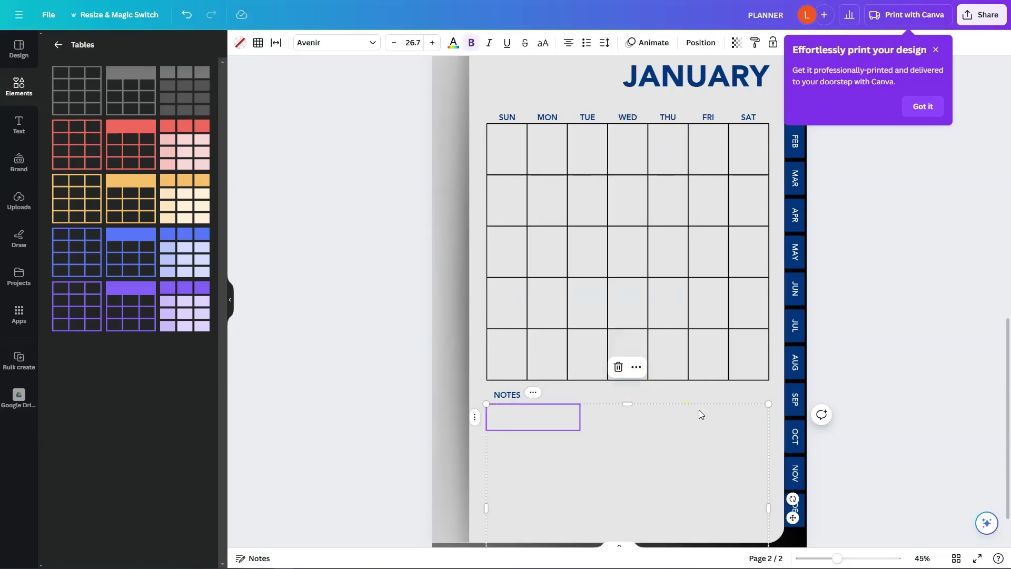
Step: Set the notes table's font size to 12 and shrink its height to fit above the page's bottom edge
scroll(701, 411, "down", 2)
left_click_drag(768, 539, 773, 514)
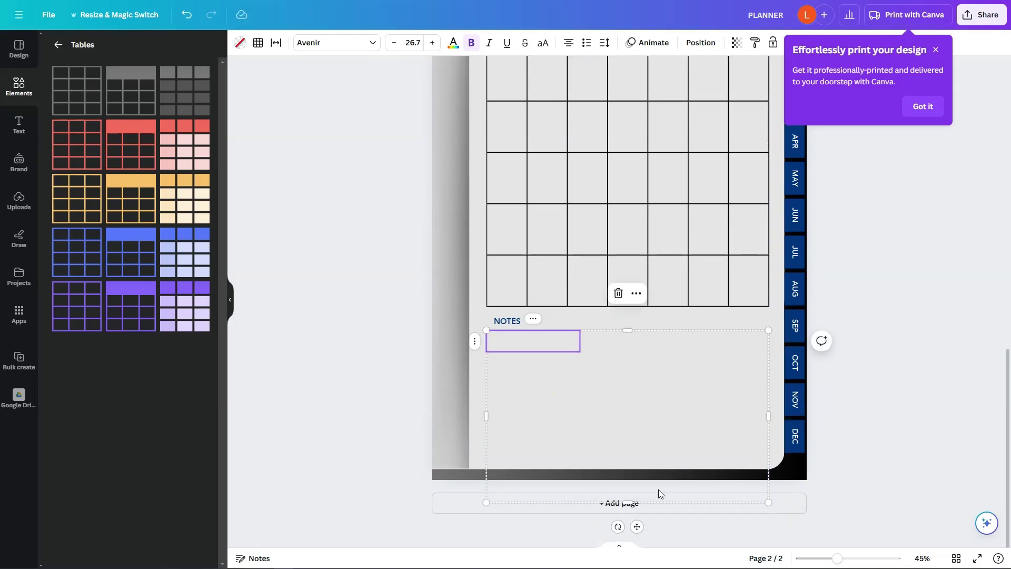
left_click(659, 503)
scroll(763, 377, "up", 3)
key("ctrl+z")
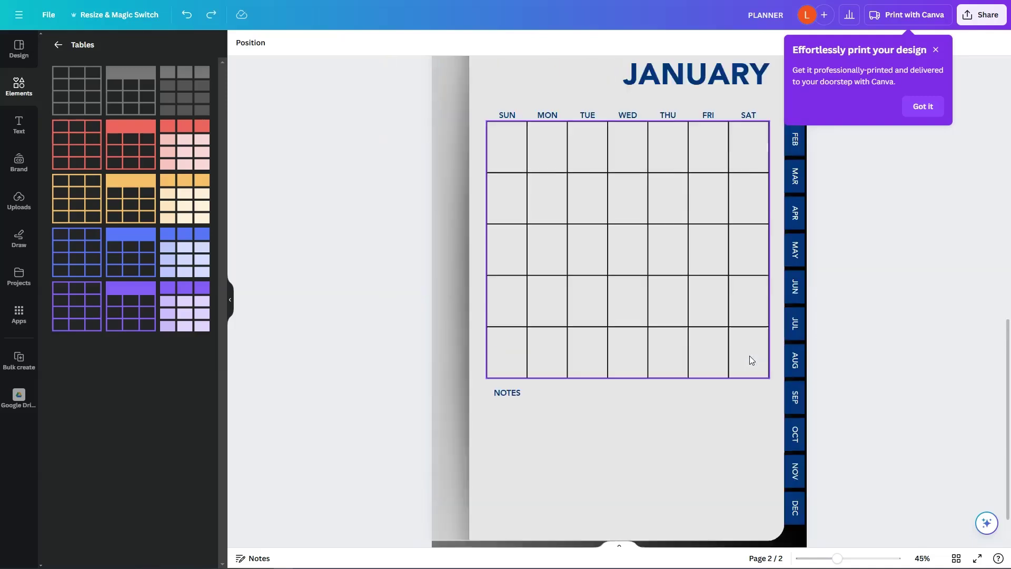
scroll(514, 428, "down", 1)
left_click(521, 364)
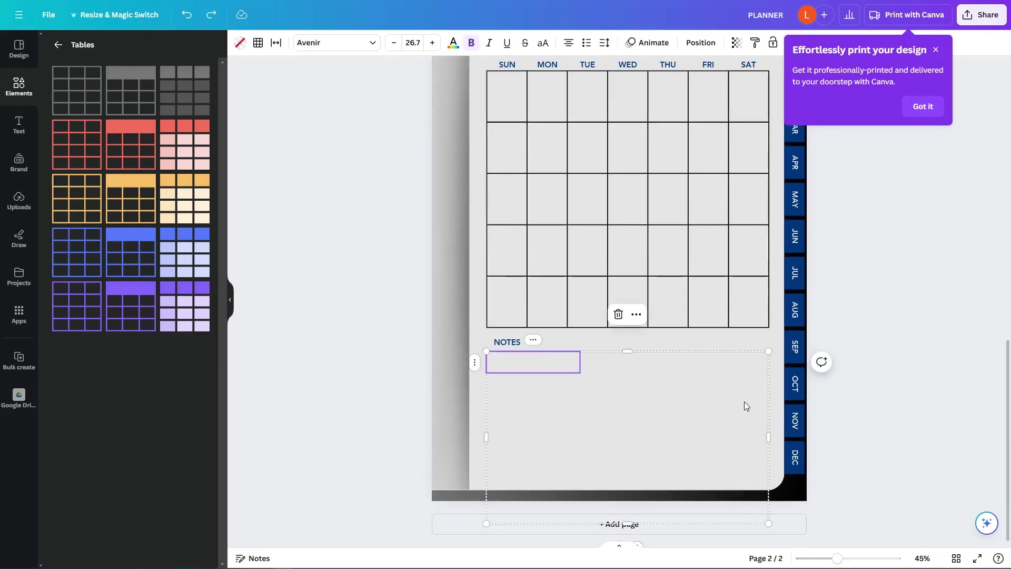
left_click(413, 43)
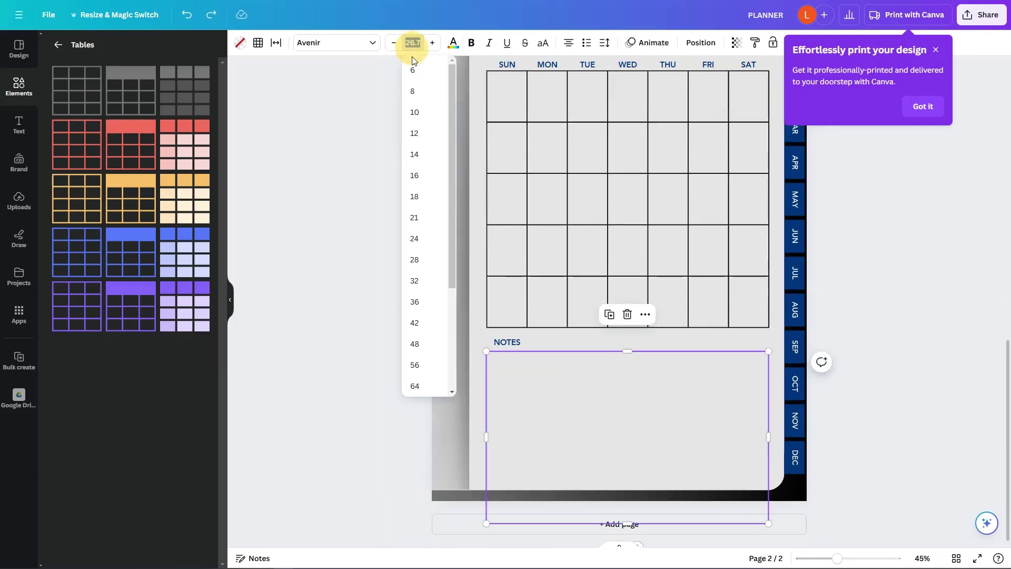
left_click(422, 134)
left_click_drag(769, 523, 771, 476)
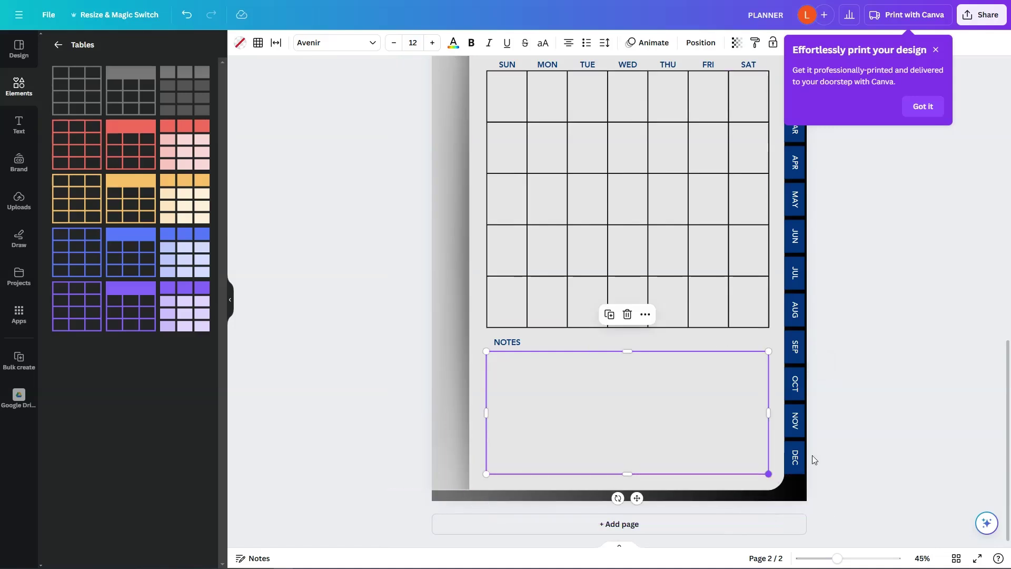
left_click(821, 364)
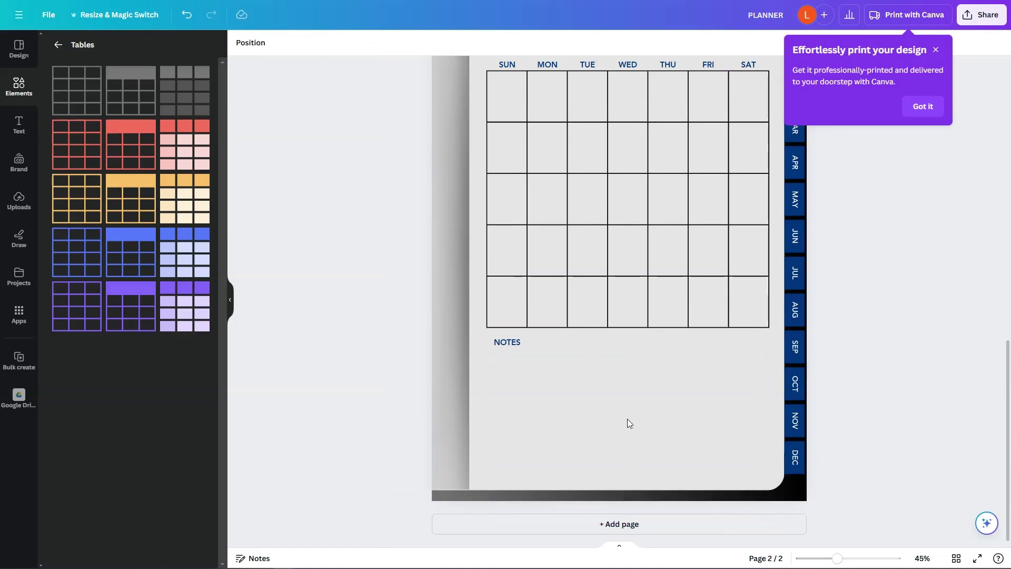
Step: Give all cells in the notes table's first row a bottom border with a weight of 1
left_click(491, 352)
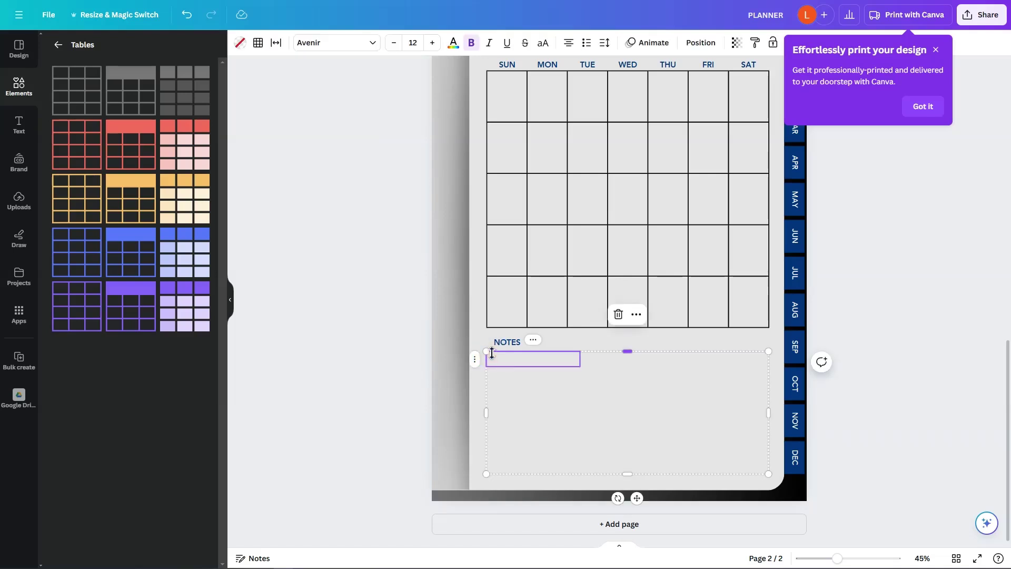
left_click(522, 359)
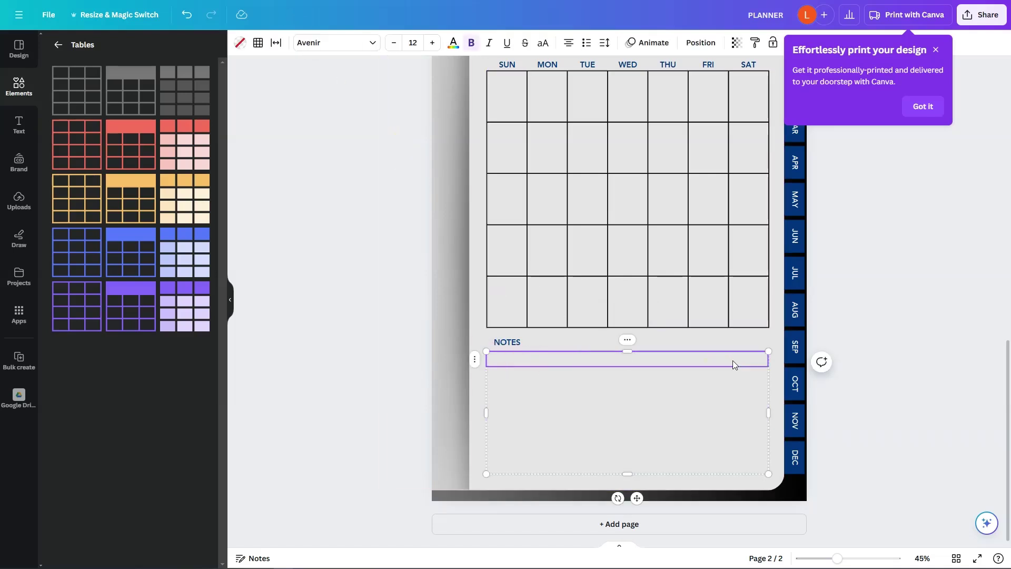
left_click(260, 45)
left_click(306, 96)
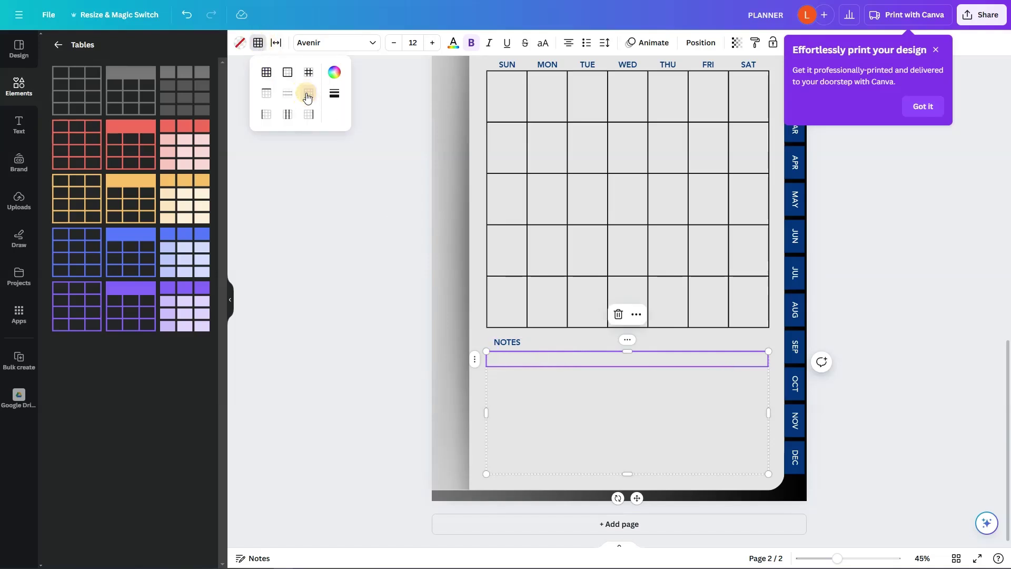
left_click(334, 93)
left_click(520, 149)
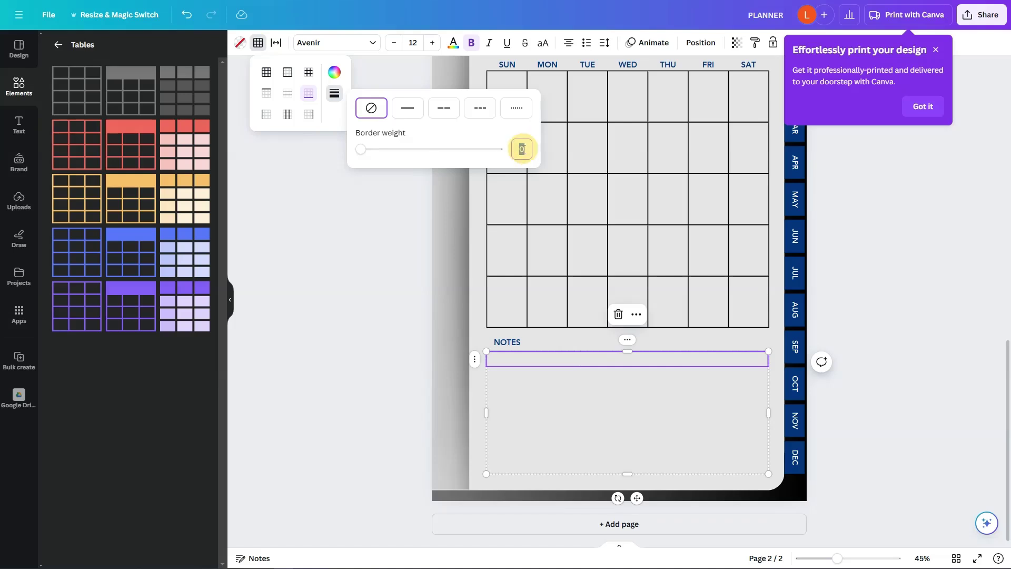
type("1")
left_click(372, 408)
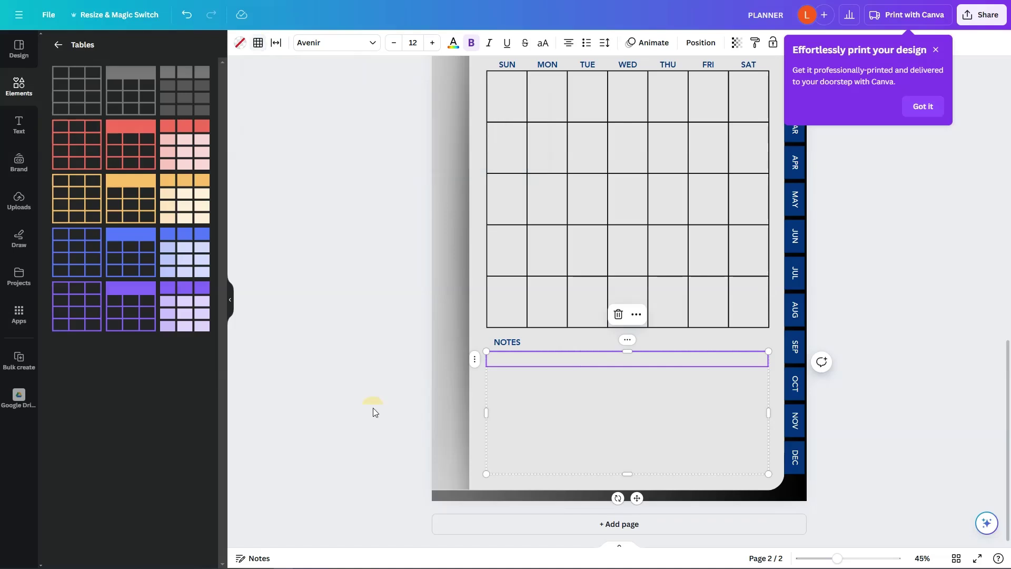
left_click(521, 377)
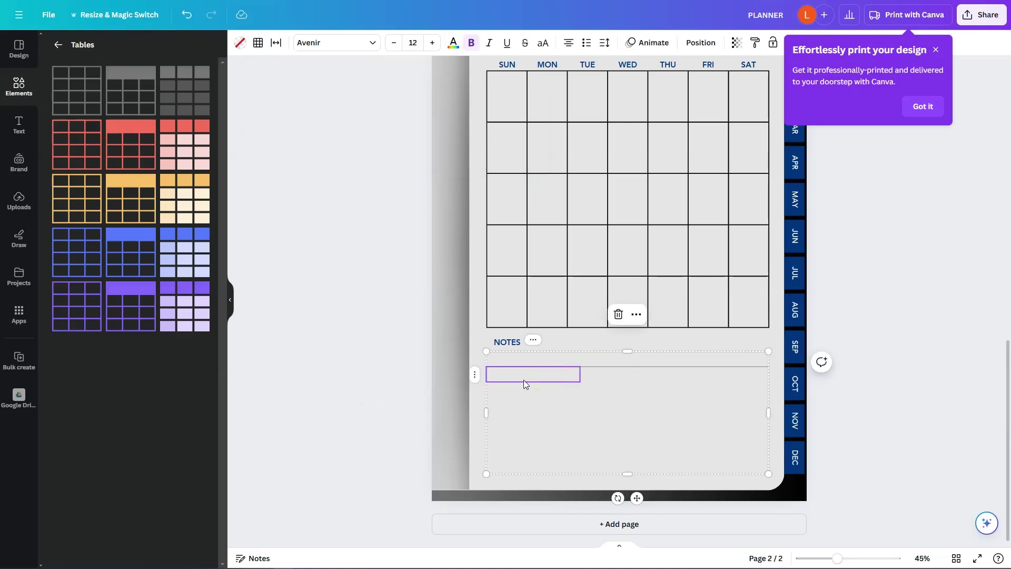
left_click(753, 378, "shift")
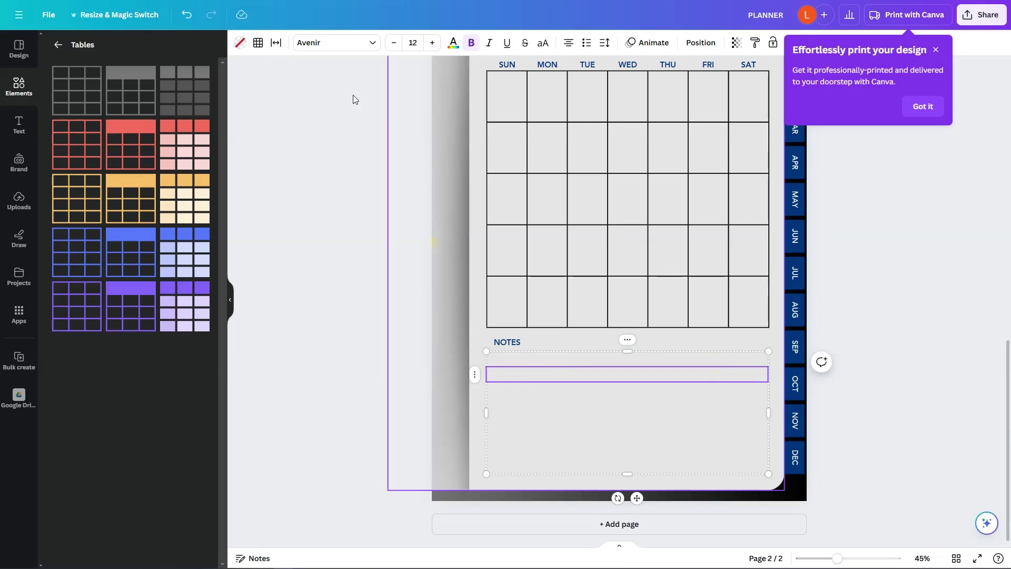
left_click(258, 43)
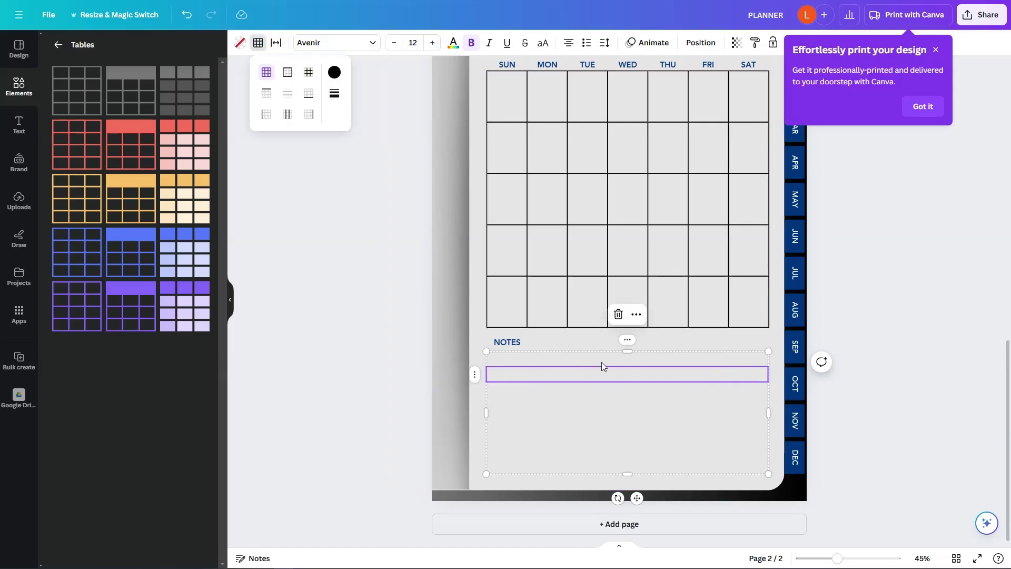
Step: Narrow the notes table's middle column to a thin gap and remove all borders from its first-row cell
left_click(618, 359)
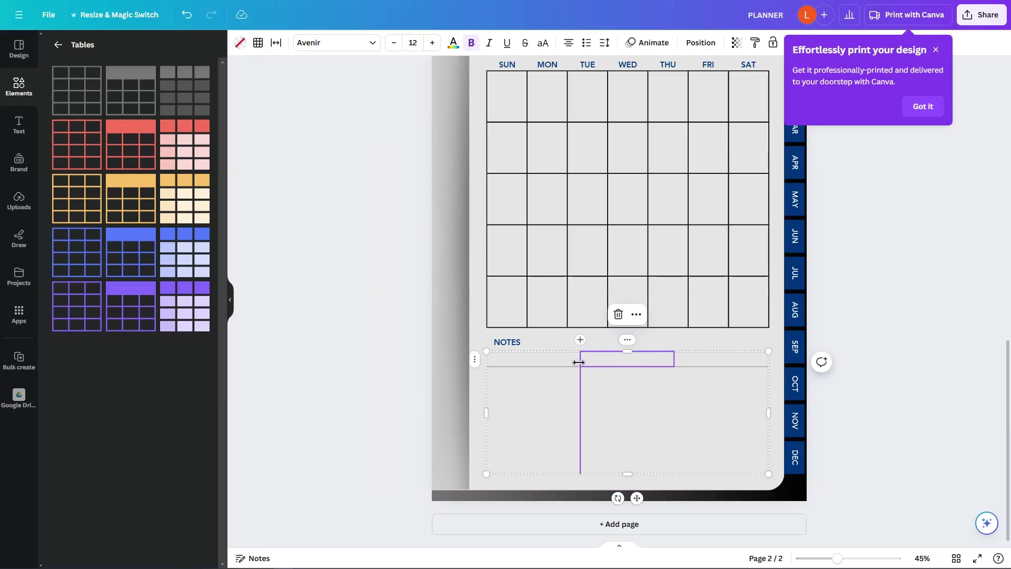
left_click_drag(583, 361, 632, 365)
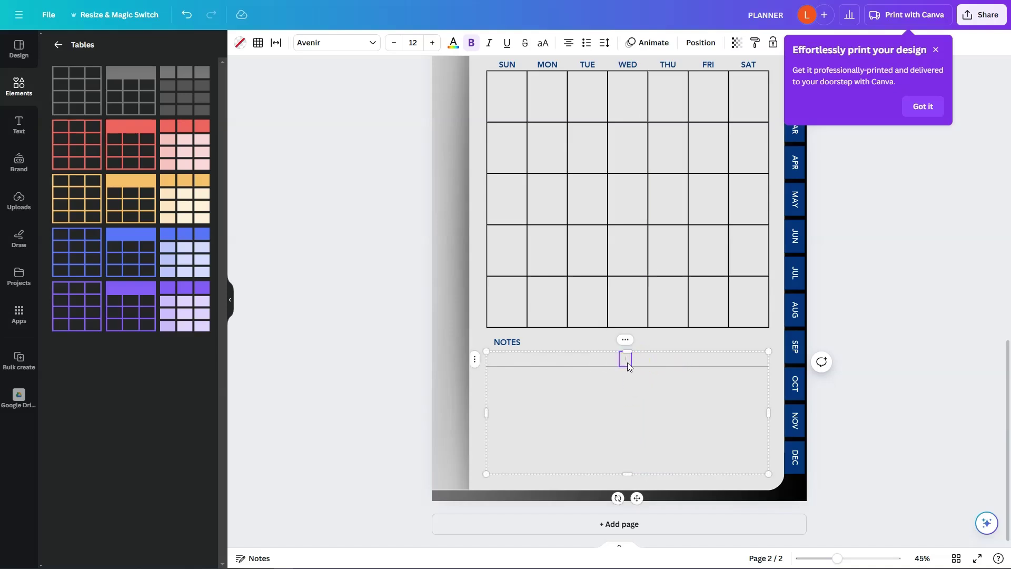
left_click(258, 43)
left_click(335, 93)
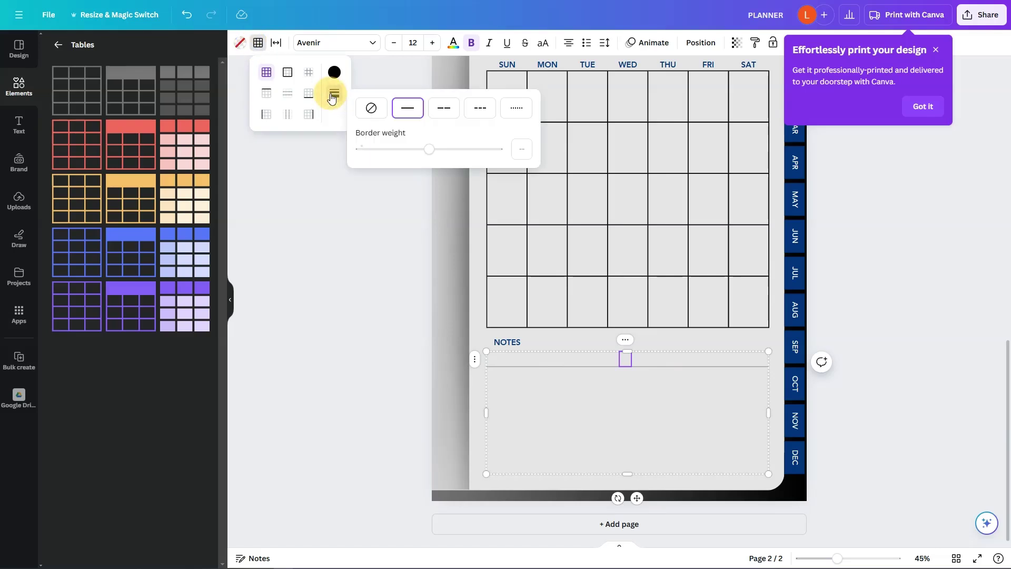
left_click(372, 109)
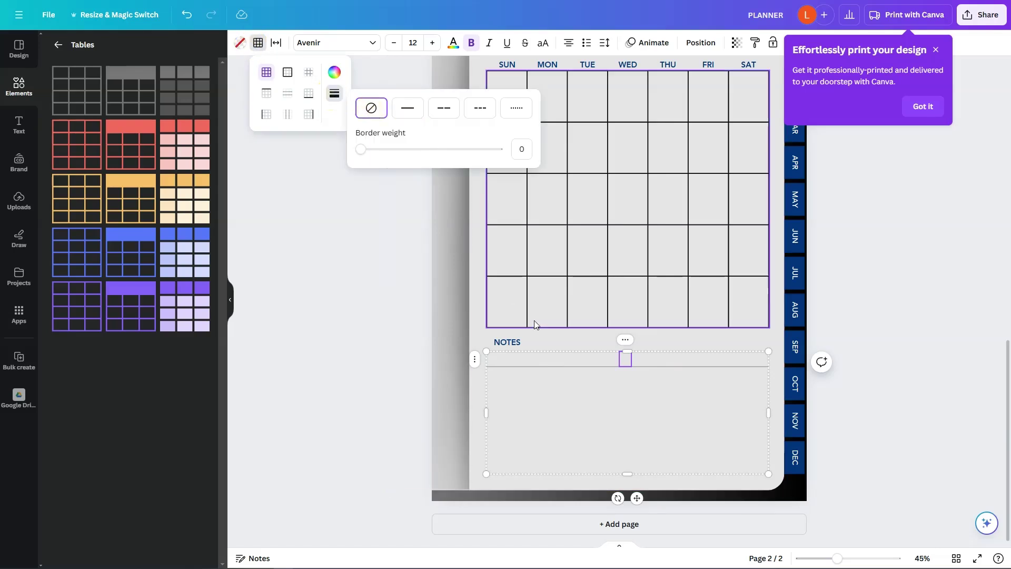
Step: Give the two outer cells in the notes table's third row a bottom border with a weight of 1
left_click(580, 392)
left_click(637, 391, "shift")
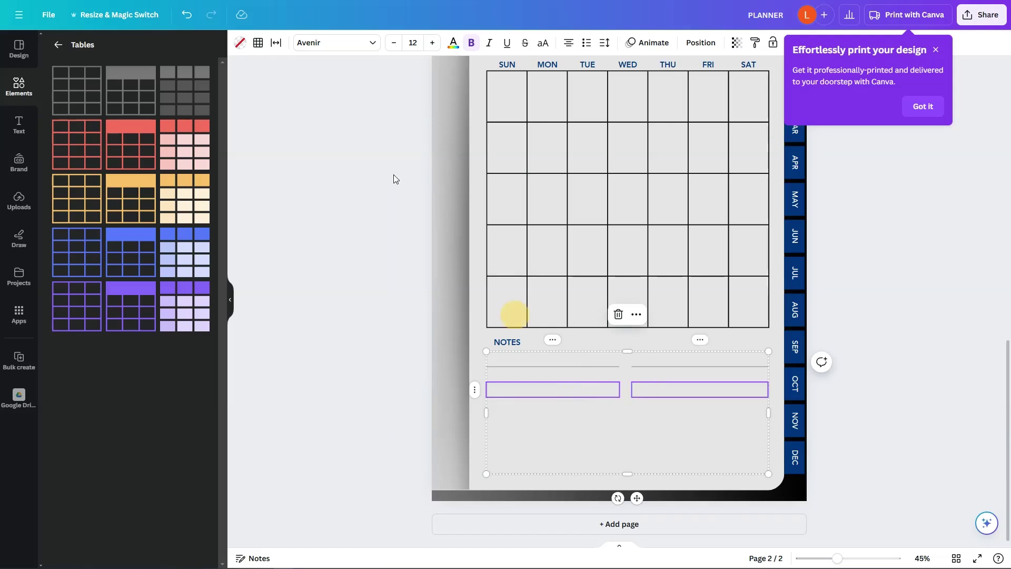
left_click(257, 43)
left_click(336, 93)
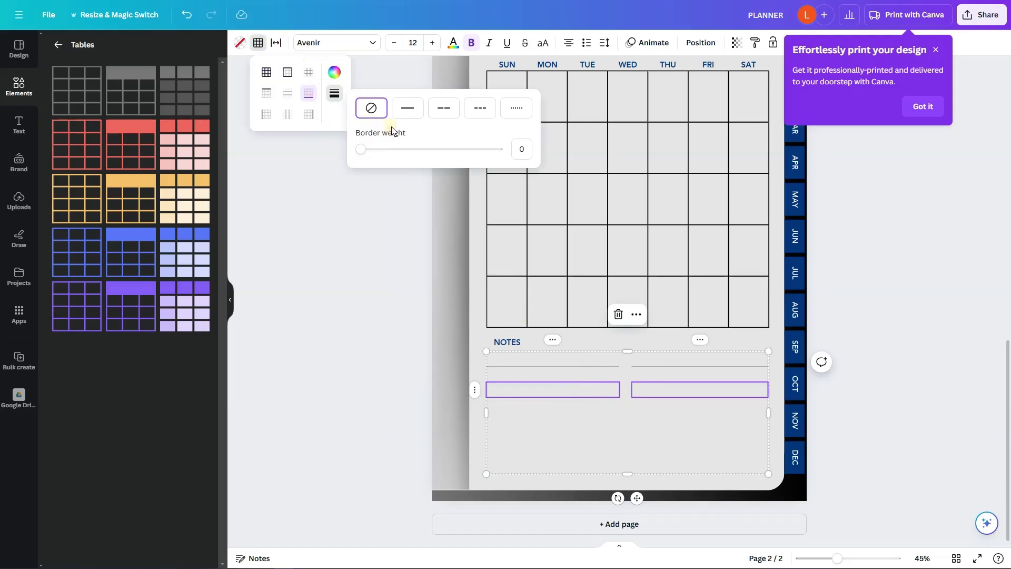
left_click(521, 149)
type("1")
key("Return")
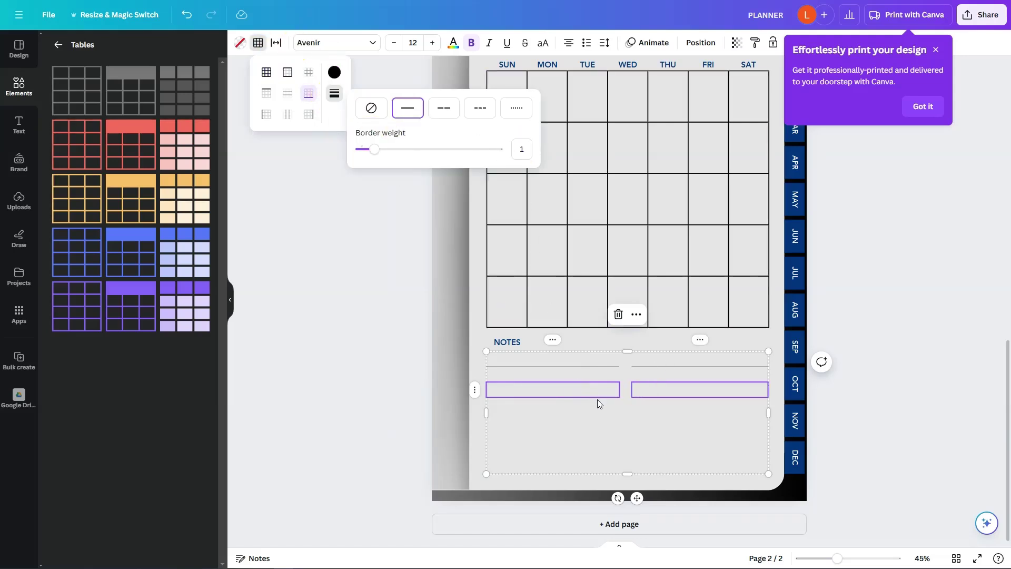
Step: Give the two outer cells in the notes table's fourth row a bottom border with a weight of 1
left_click(597, 400)
left_click(665, 405, "shift")
left_click(258, 43)
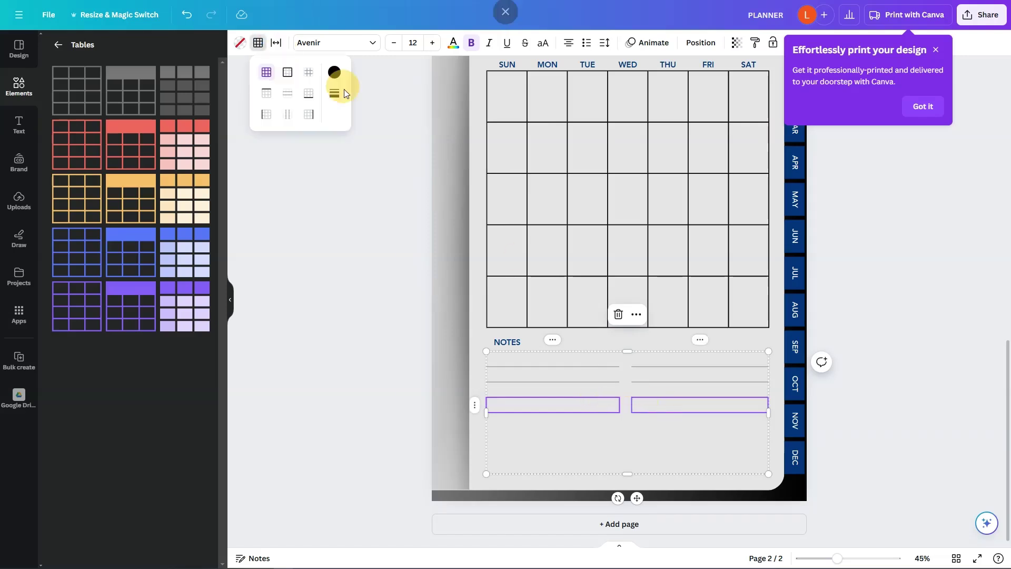
left_click(335, 93)
left_click(309, 93)
left_click(335, 93)
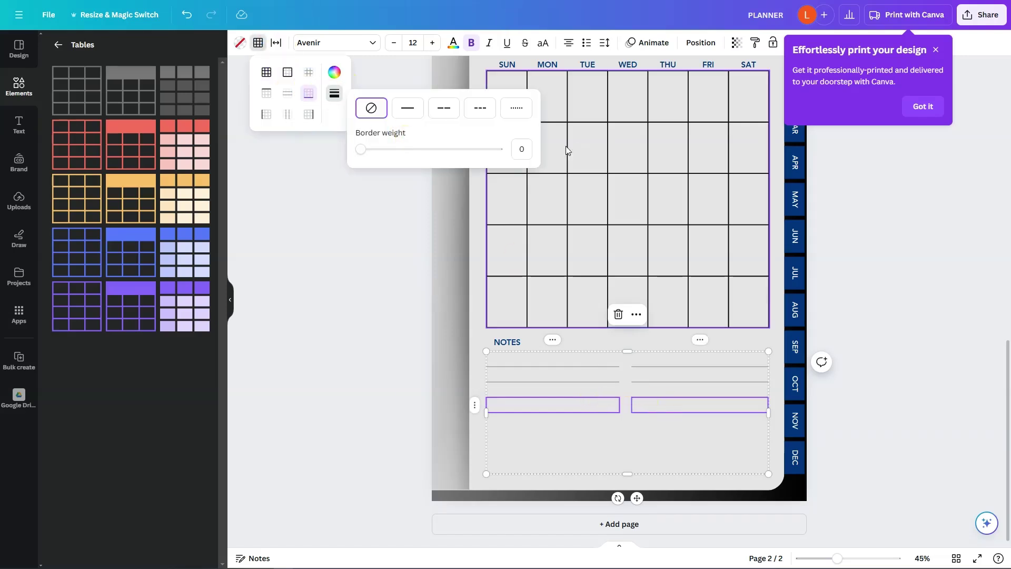
left_click(521, 149)
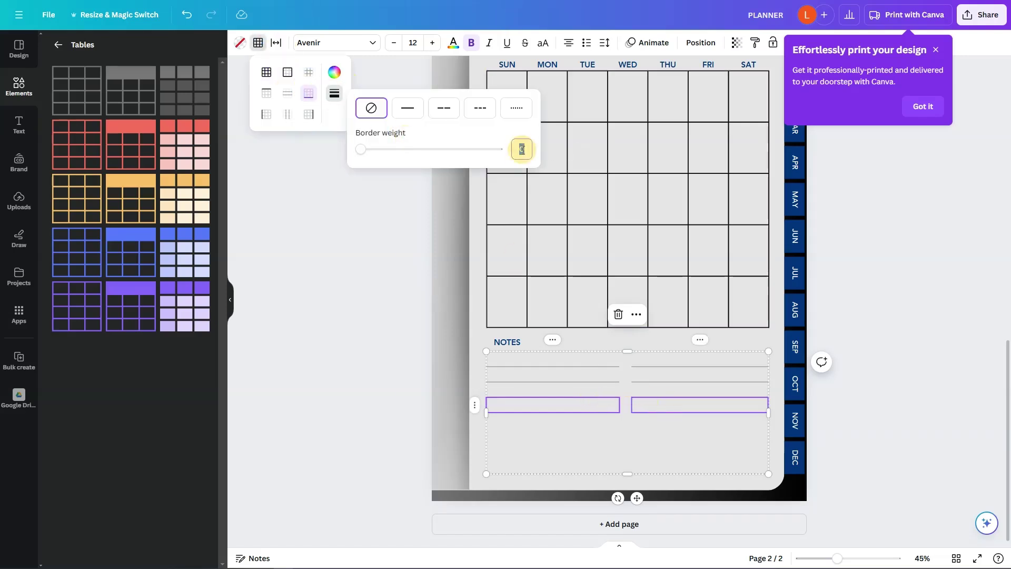
Step: Give the two outer cells in the notes table's fifth row a bottom border with a weight of 1
left_click(605, 421)
left_click(257, 43)
left_click(309, 93)
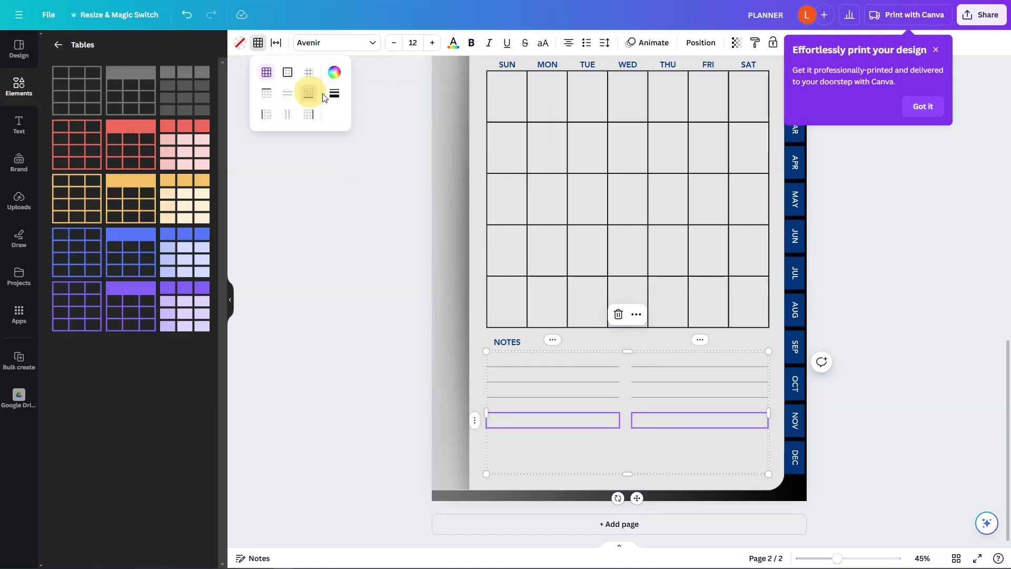
left_click(335, 93)
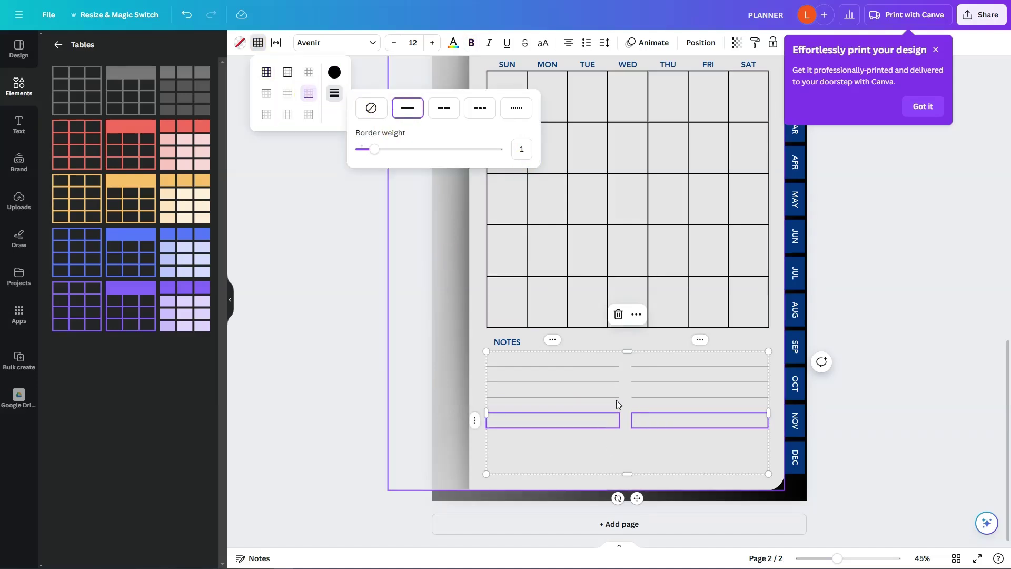
Step: Give the two outer cells in the notes table's sixth row a bottom border with a weight of 1
left_click(603, 436)
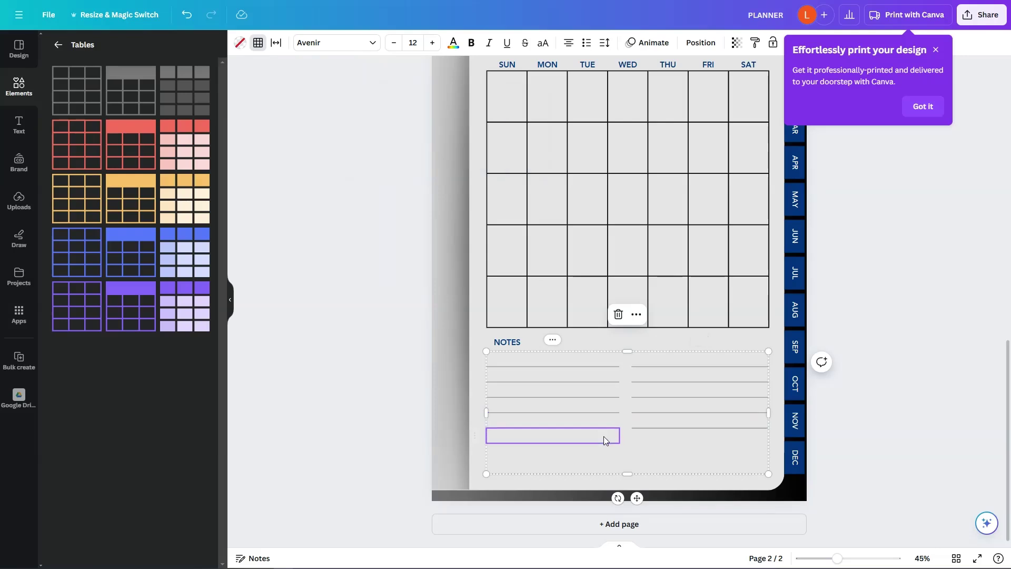
left_click(652, 438, "shift")
left_click(258, 43)
left_click(309, 93)
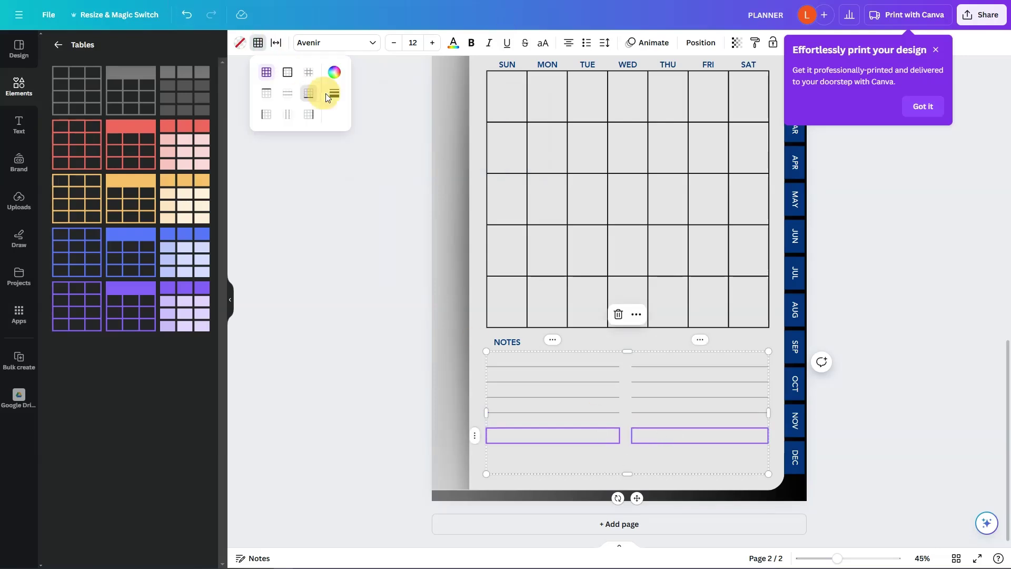
left_click(333, 94)
key("Return")
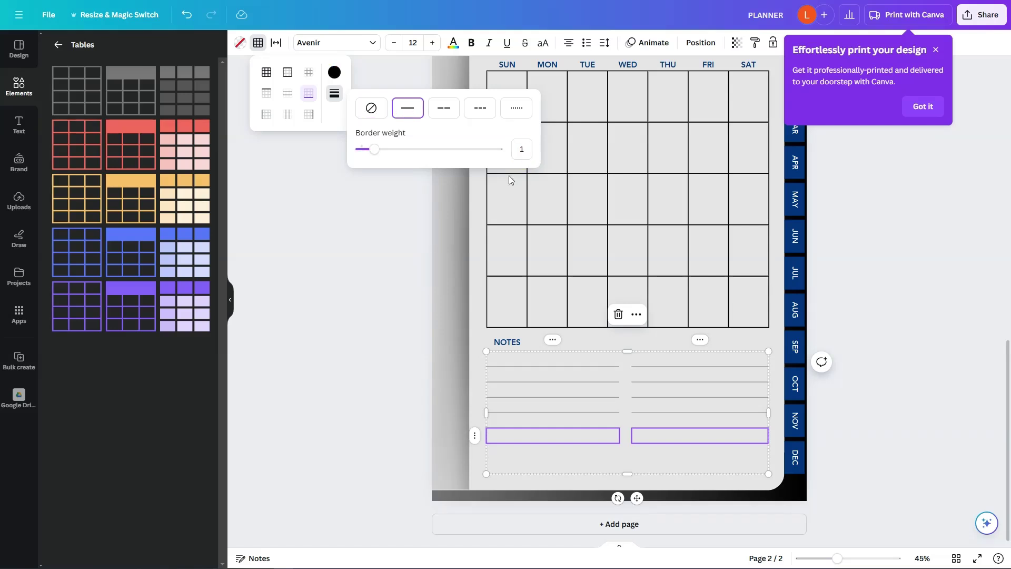
Step: Give the two outer cells in the notes table's seventh row a thin bottom border and deselect the table
left_click(606, 449)
left_click(671, 454, "shift")
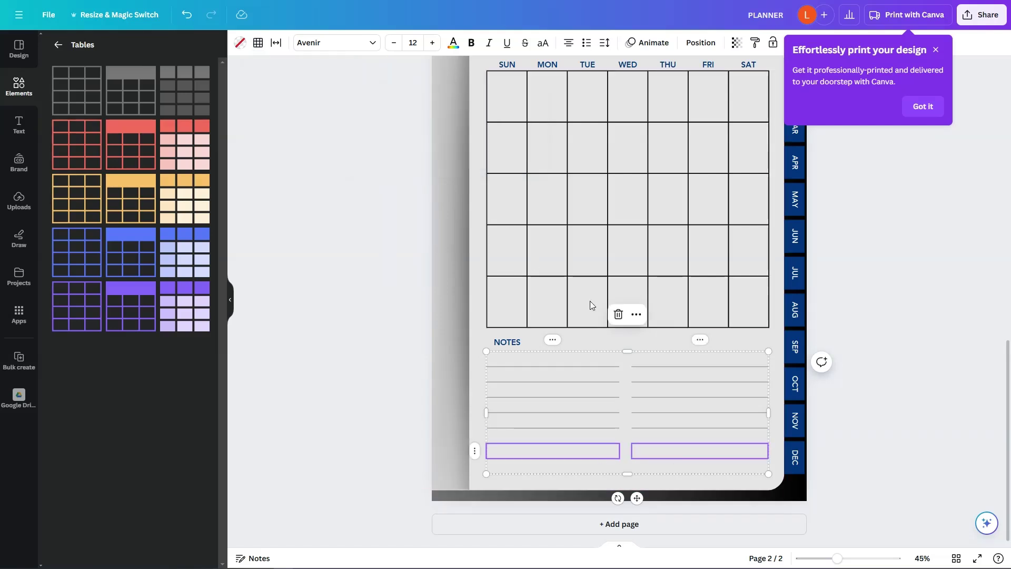
left_click(258, 42)
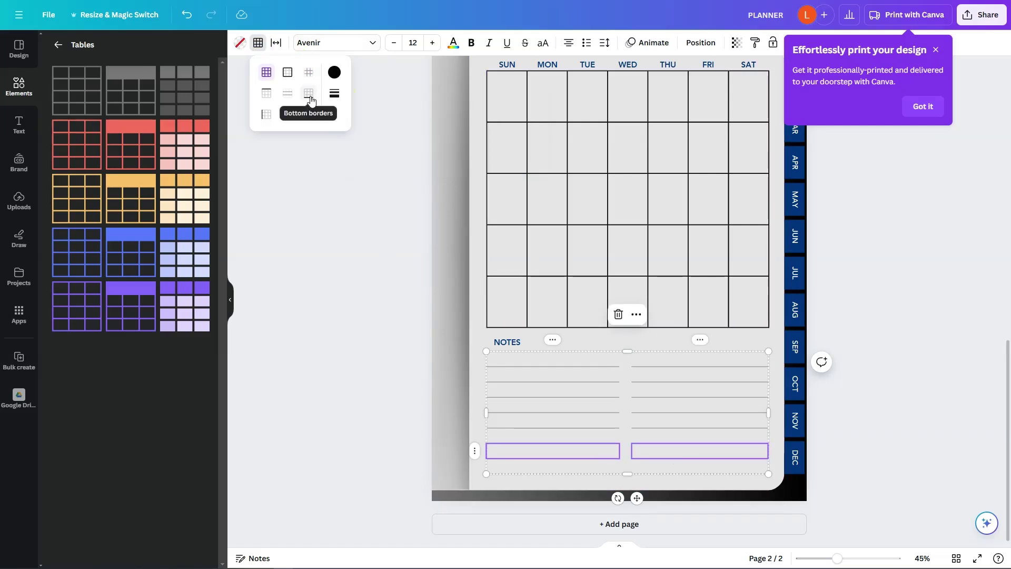
left_click(310, 95)
left_click(334, 95)
left_click(521, 147)
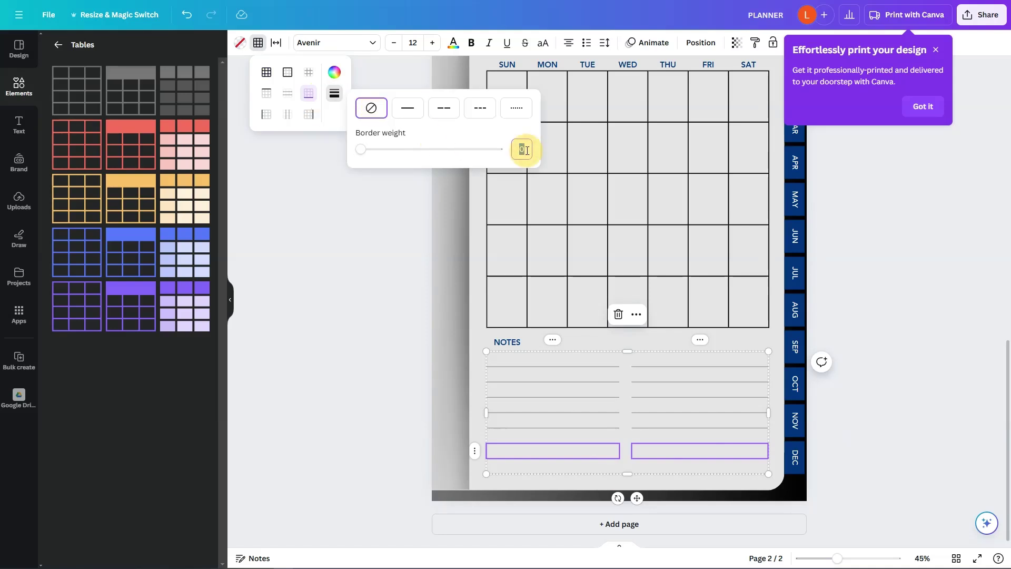
left_click(900, 269)
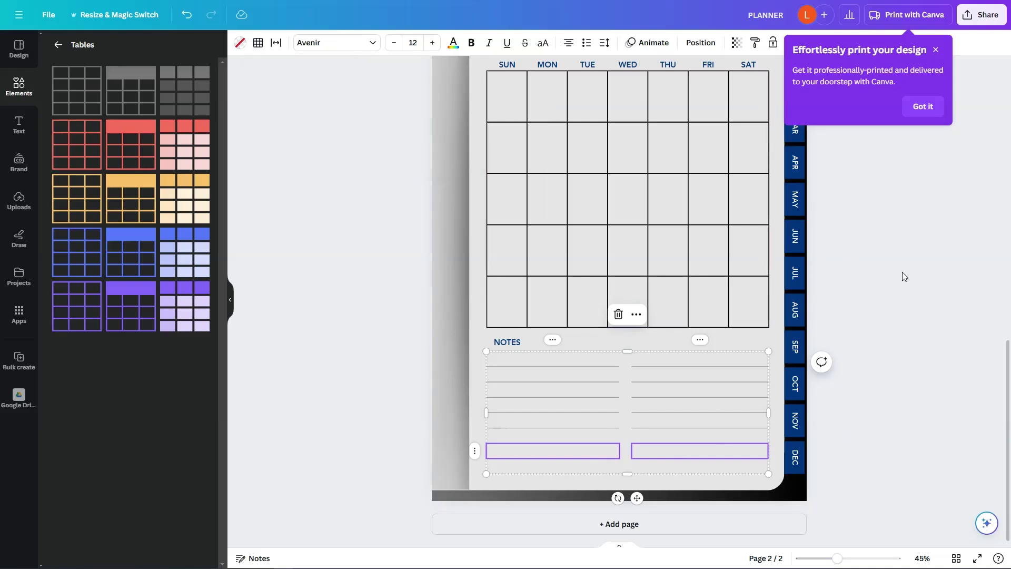
left_click(902, 272)
Step: Align the NOTES heading with the left edge of the calendar grid and enlarge it above the lined notes area
scroll(703, 308, "up", 3)
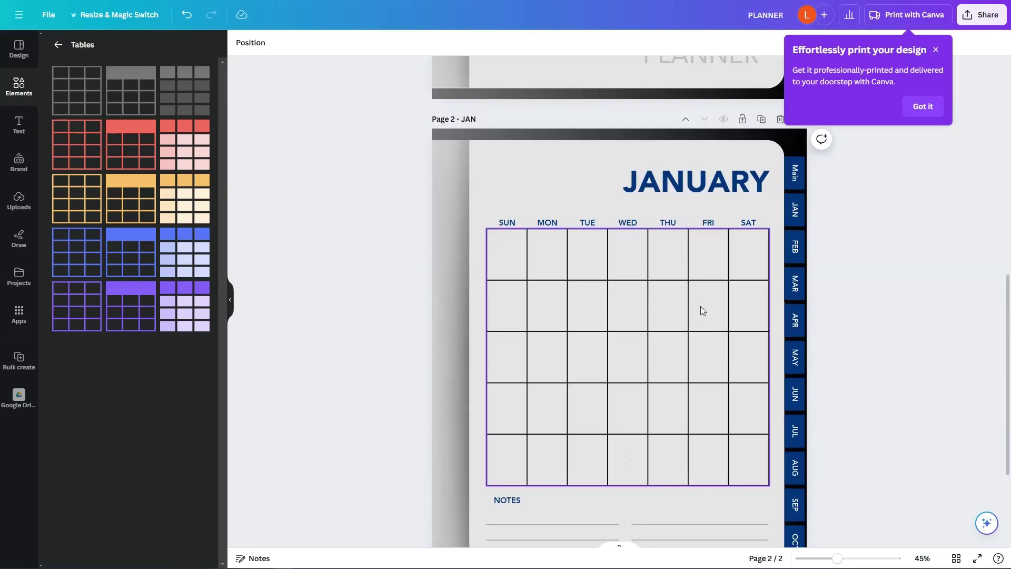
scroll(706, 303, "down", 3)
scroll(710, 299, "down", 3, "ctrl")
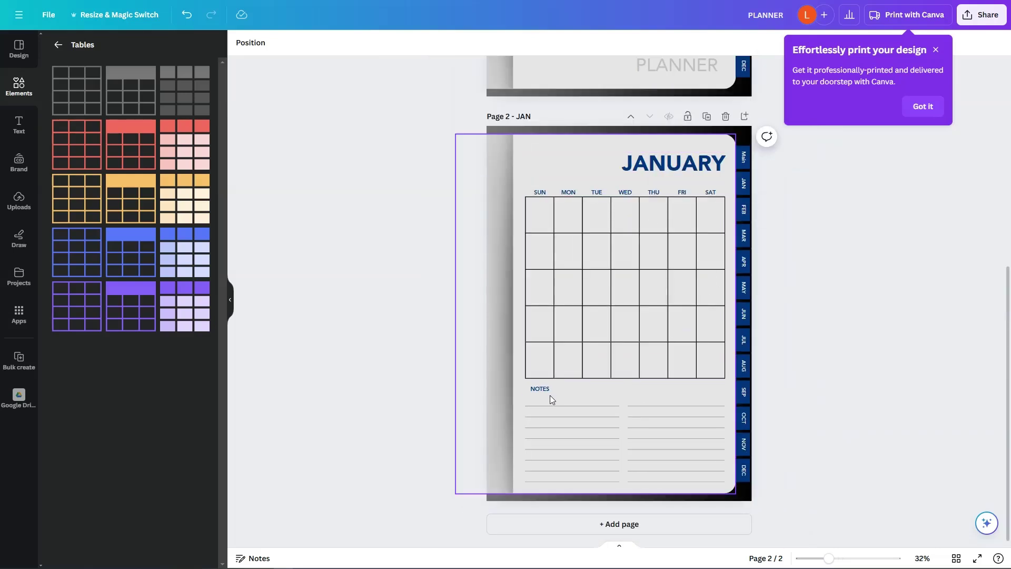
left_click_drag(542, 387, 539, 392)
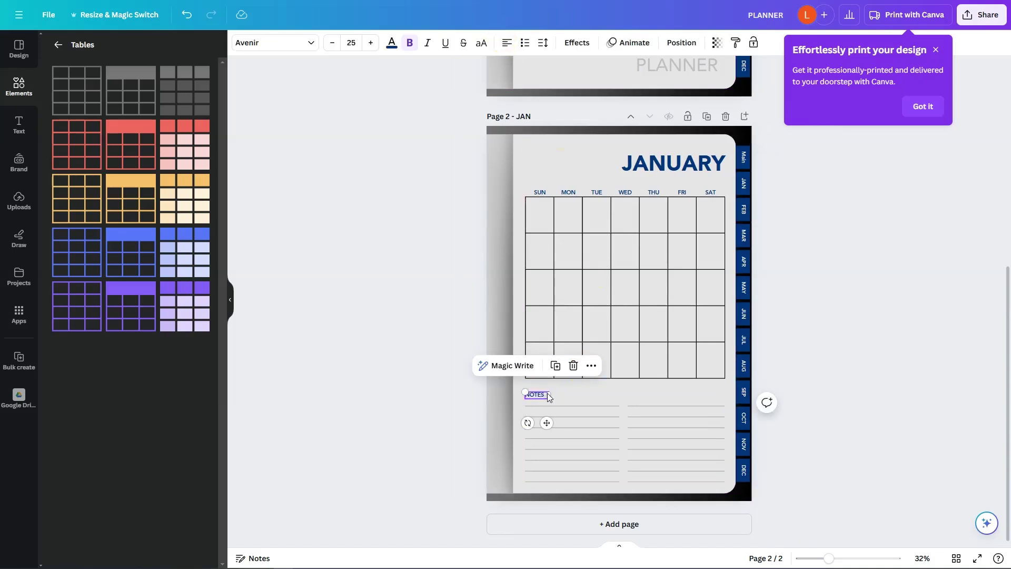
left_click_drag(550, 394, 563, 385)
left_click(385, 397)
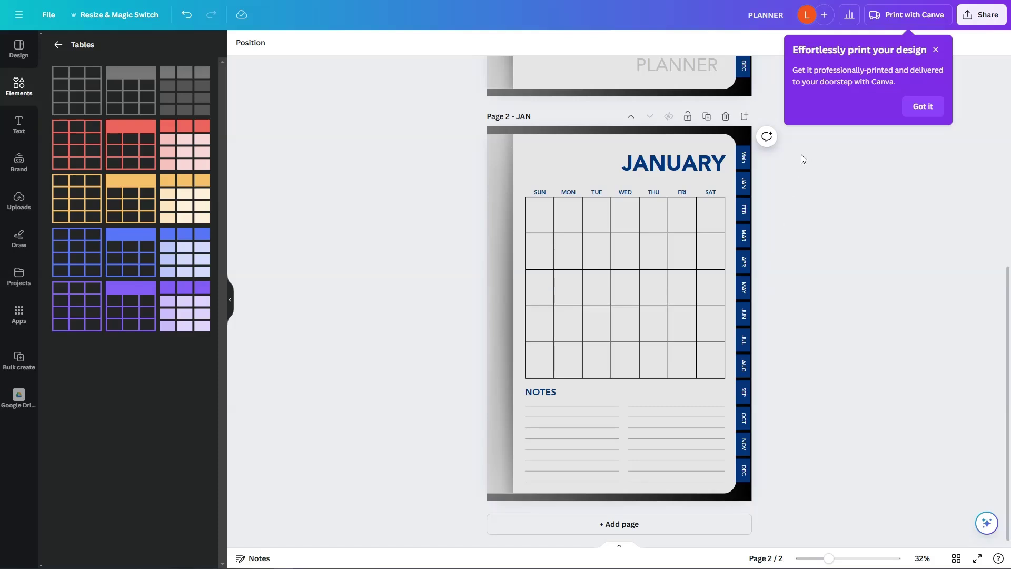
Step: Delete all the month tabs along the right edge of the January page
scroll(783, 152, "up", 5)
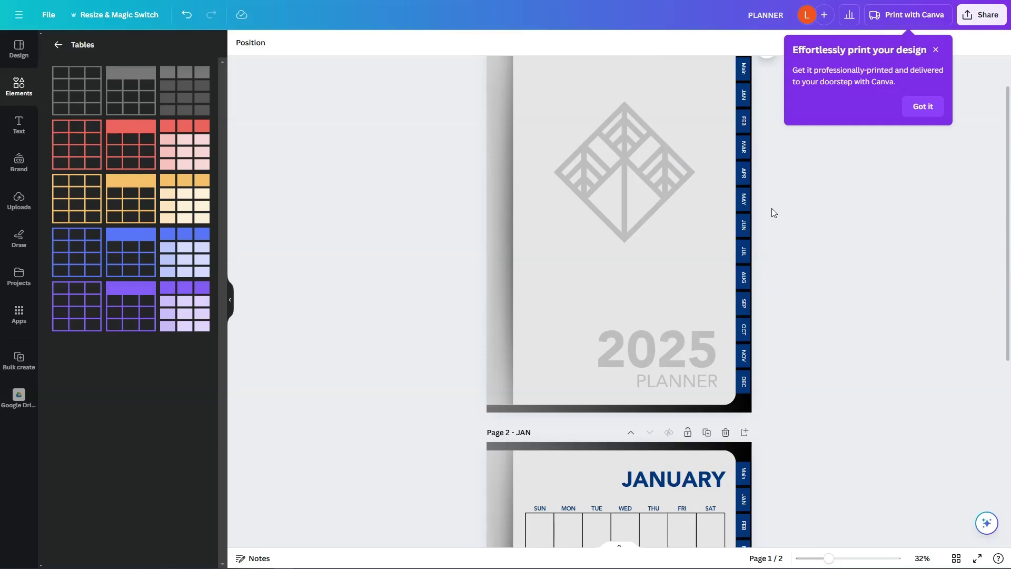
scroll(797, 252, "down", 5)
left_click_drag(795, 230, 745, 519)
key("Delete")
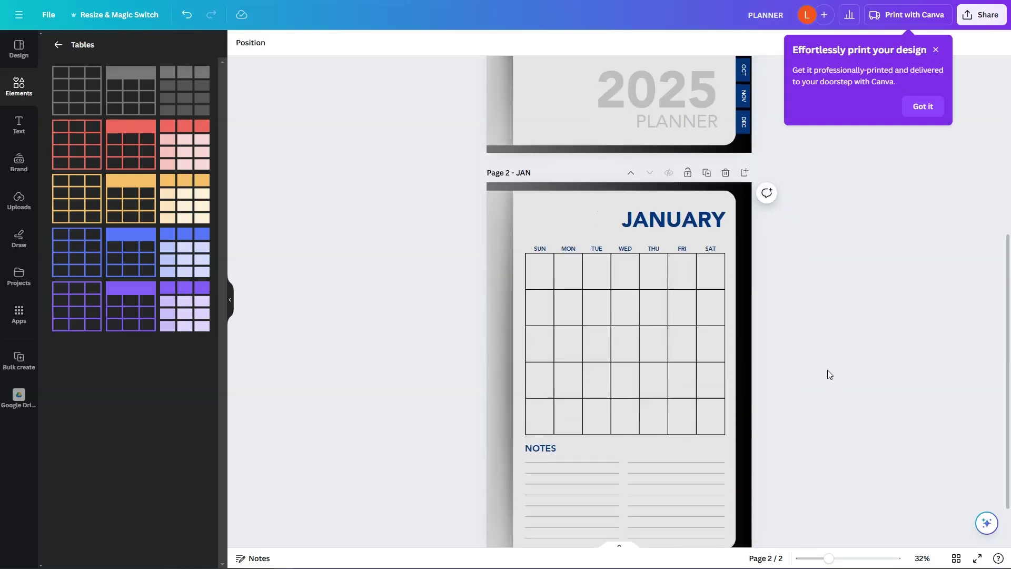
Step: Compare the cover page's month tabs with the January page
scroll(790, 327, "up", 4)
scroll(759, 284, "down", 3)
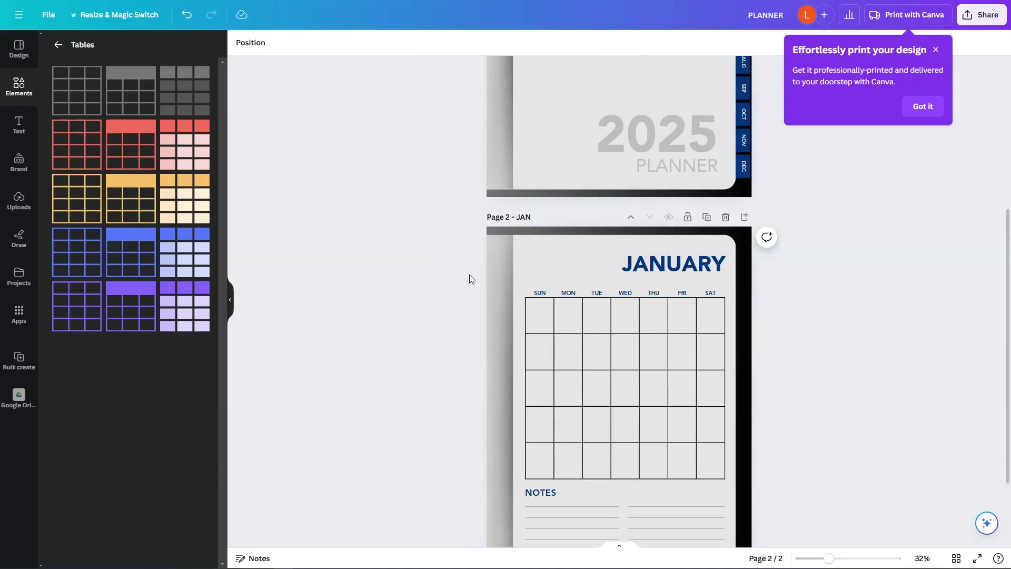
scroll(683, 409, "down", 2)
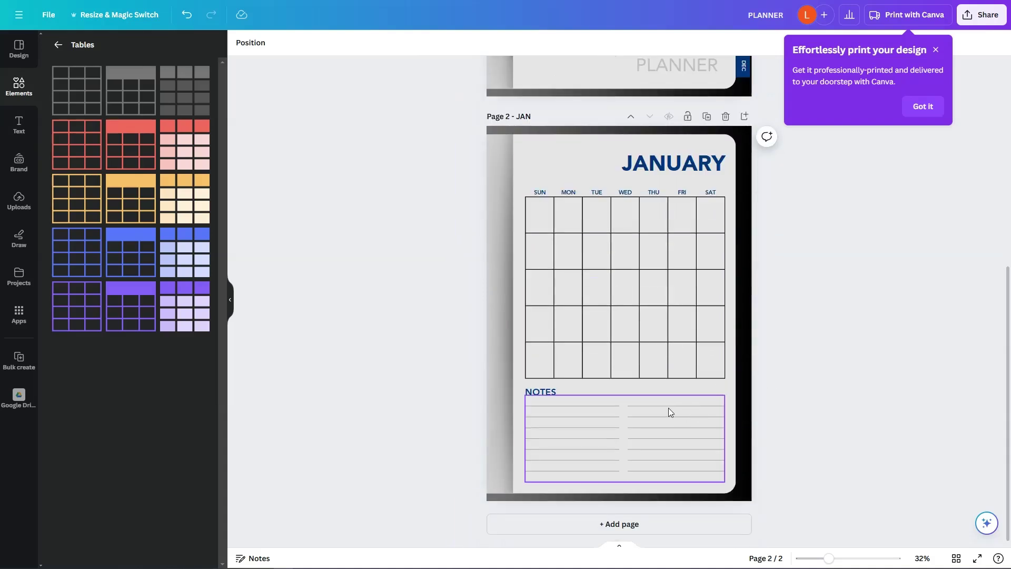
scroll(781, 198, "up", 5)
scroll(781, 196, "up", 2)
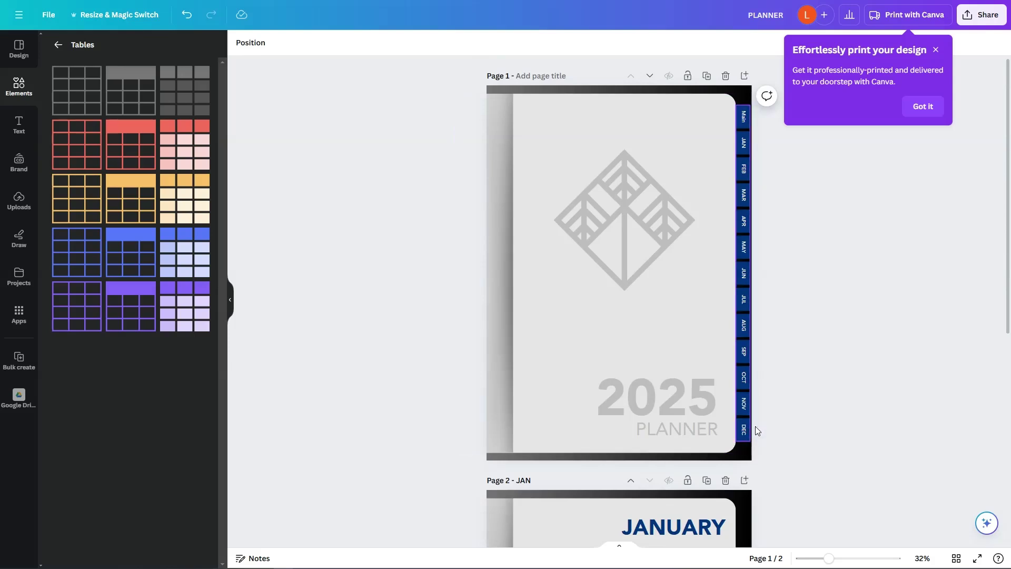
scroll(755, 425, "down", 4)
scroll(822, 367, "down", 3)
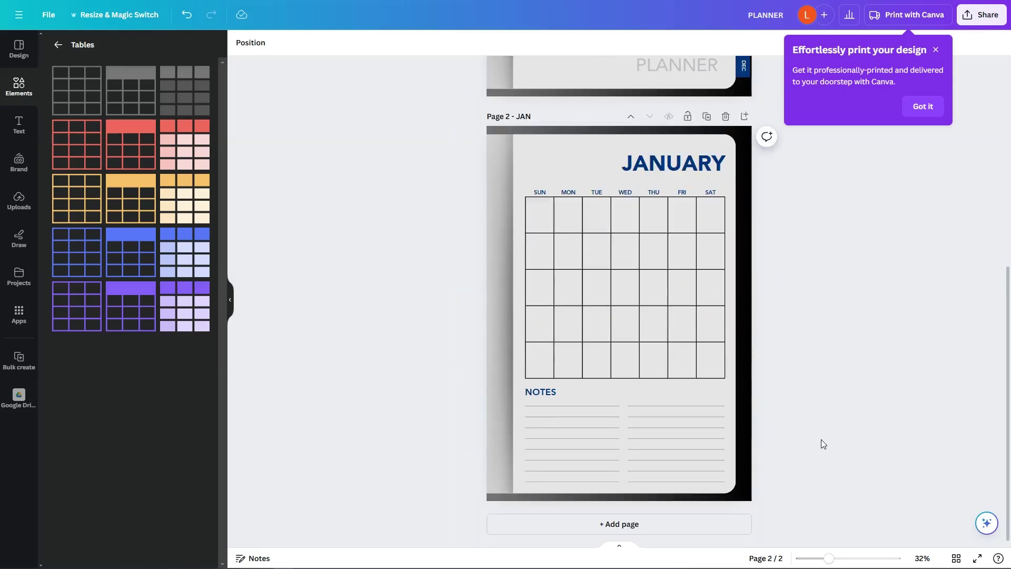
Step: Duplicate the January page and title the copy FEB
left_click(707, 117)
left_click(524, 117)
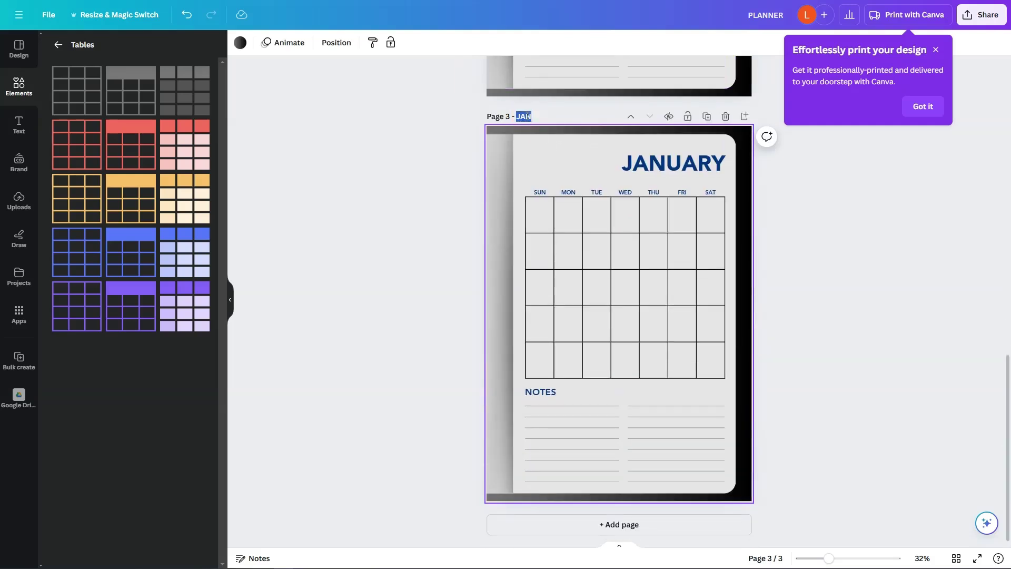
type("FEB")
Step: Change the heading on the FEB page to FEBRUARY
double_click(652, 158)
type("FEBR")
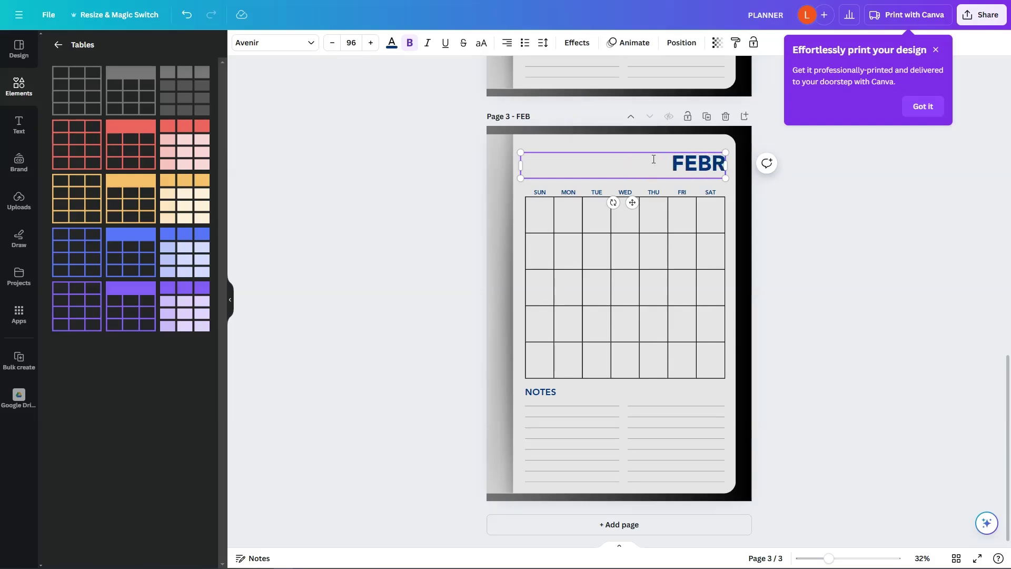
type("UART")
key("BackSpace")
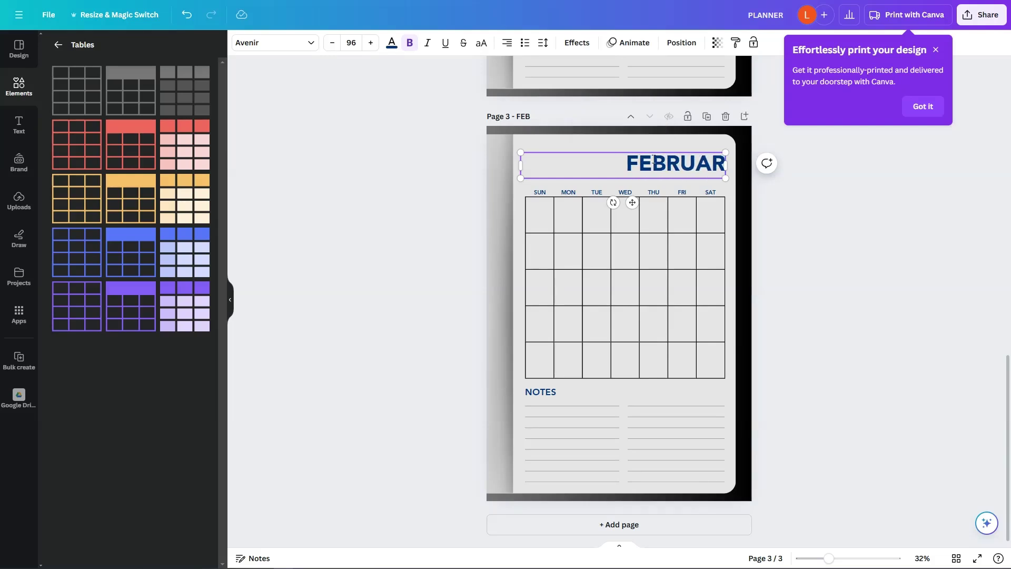
type("Y")
left_click(826, 199)
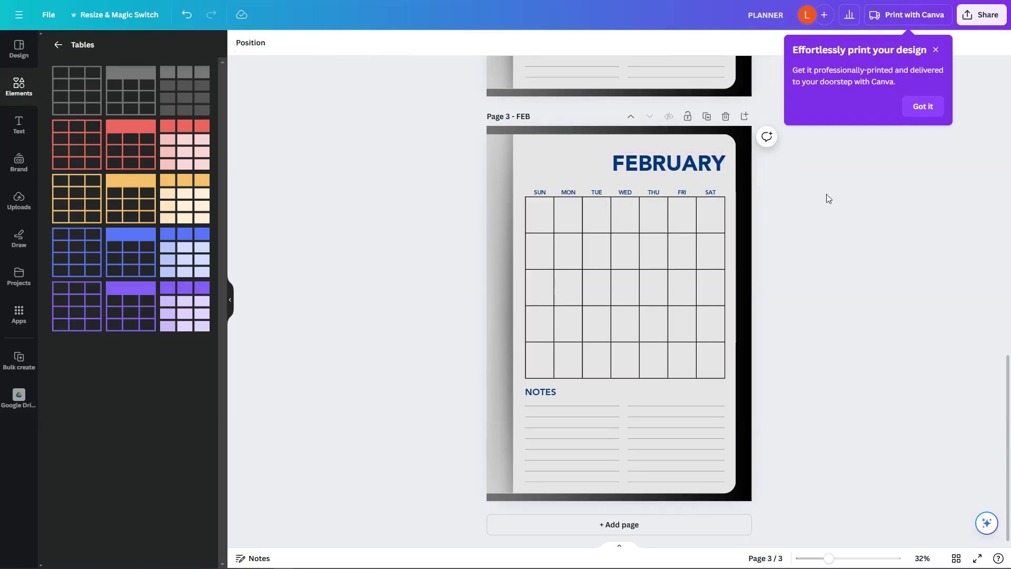
Step: Duplicate the February page and relabel the copy with page title MAR and heading MARCH
left_click(707, 117)
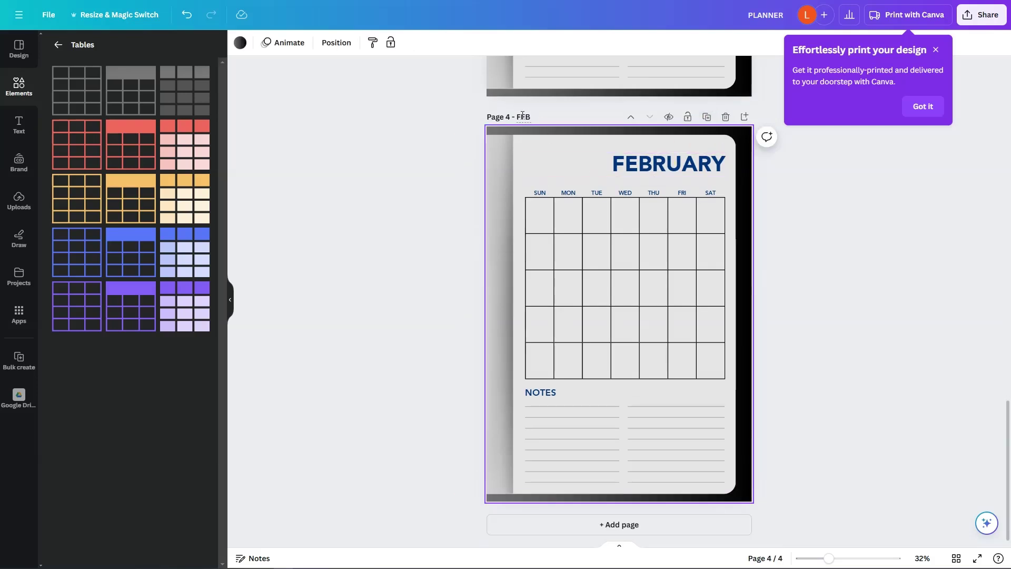
left_click(523, 117)
type("MAR")
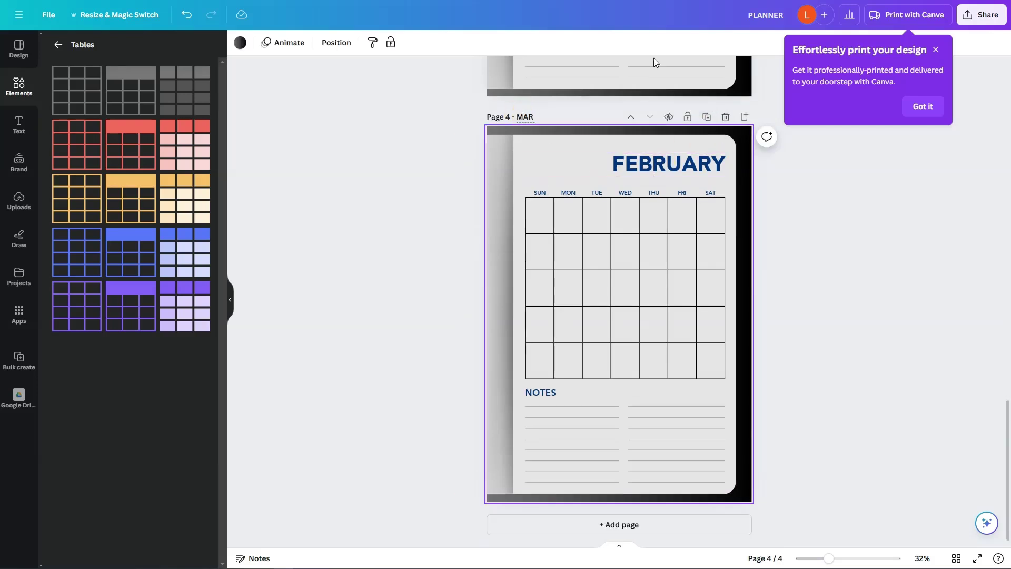
double_click(653, 160)
type("MARCH")
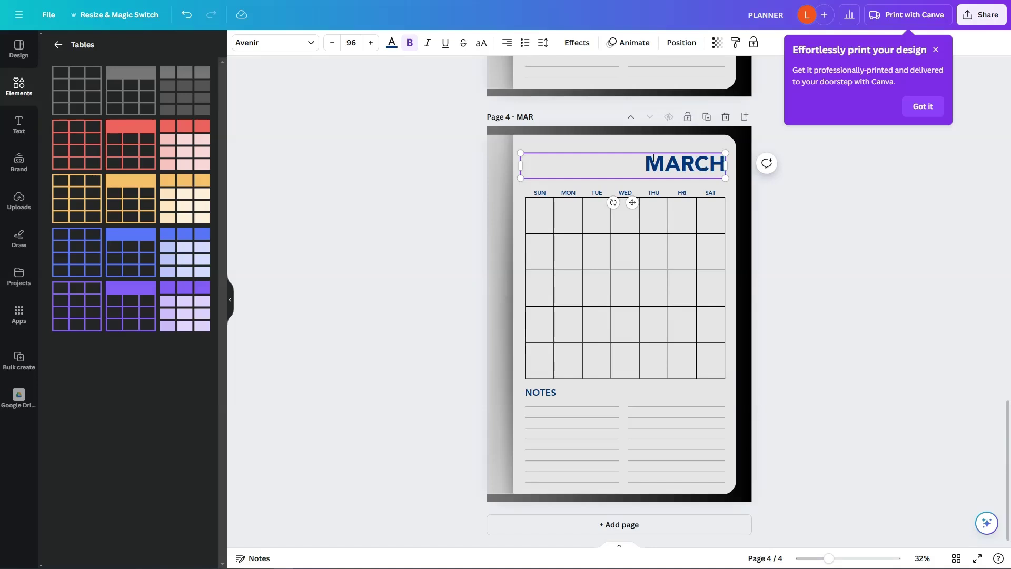
Step: Duplicate the March page and relabel the copy with heading APRIL and page title APR
left_click(706, 116)
double_click(671, 160)
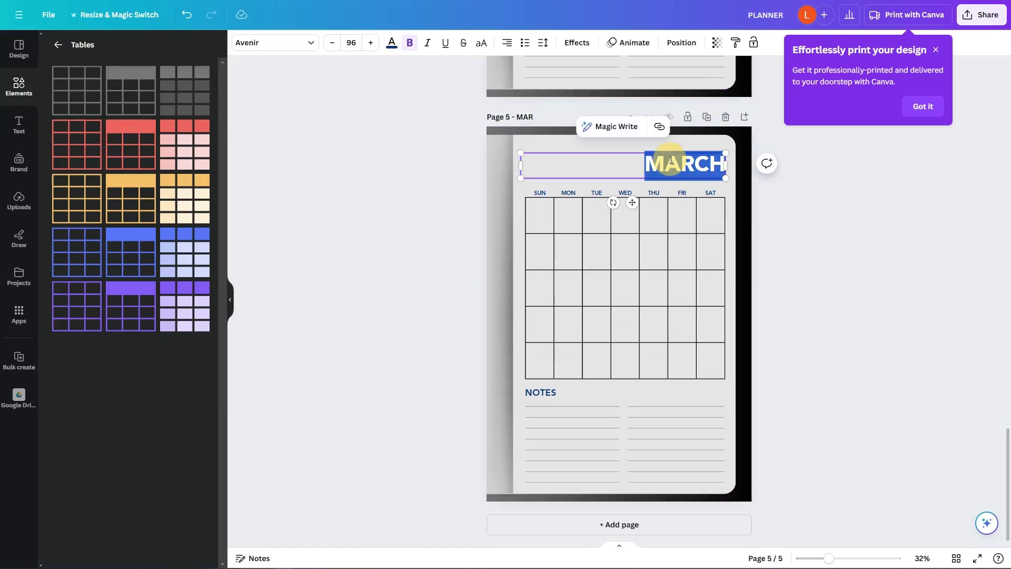
type("APRIL")
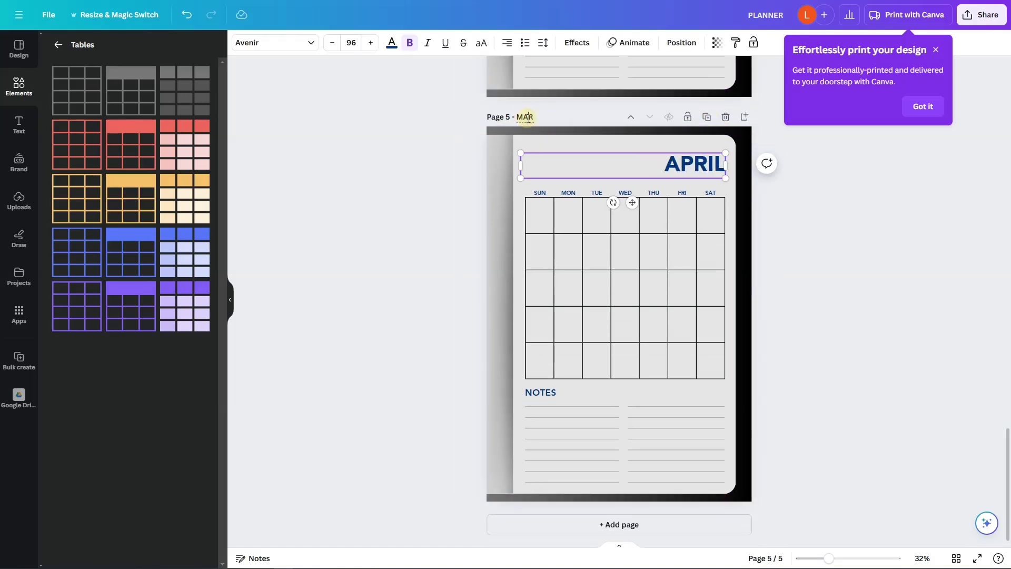
double_click(526, 116)
Step: Duplicate the April page and relabel the copy with heading MAY and page title MAY
left_click(691, 116)
double_click(682, 161)
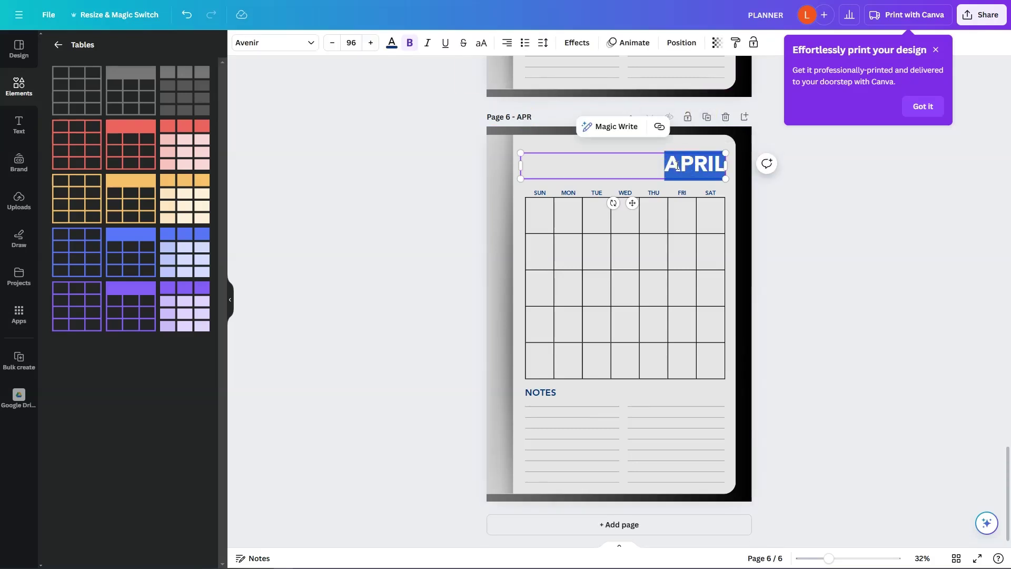
type("MAY")
double_click(524, 116)
type("MA")
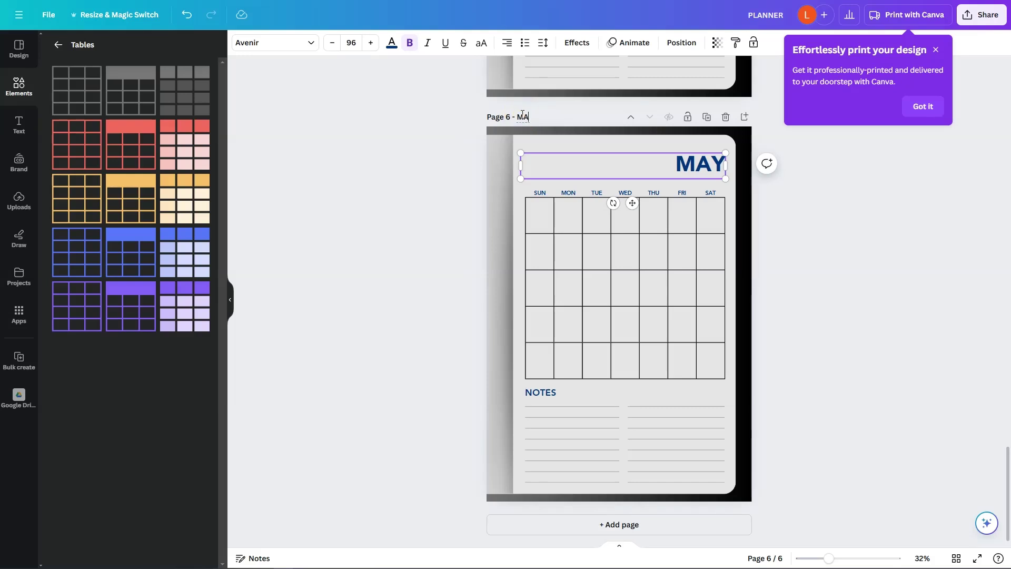
type("Y")
Step: Duplicate the May page and relabel the copy with heading JUNE and page title JUN
left_click(706, 116)
double_click(699, 163)
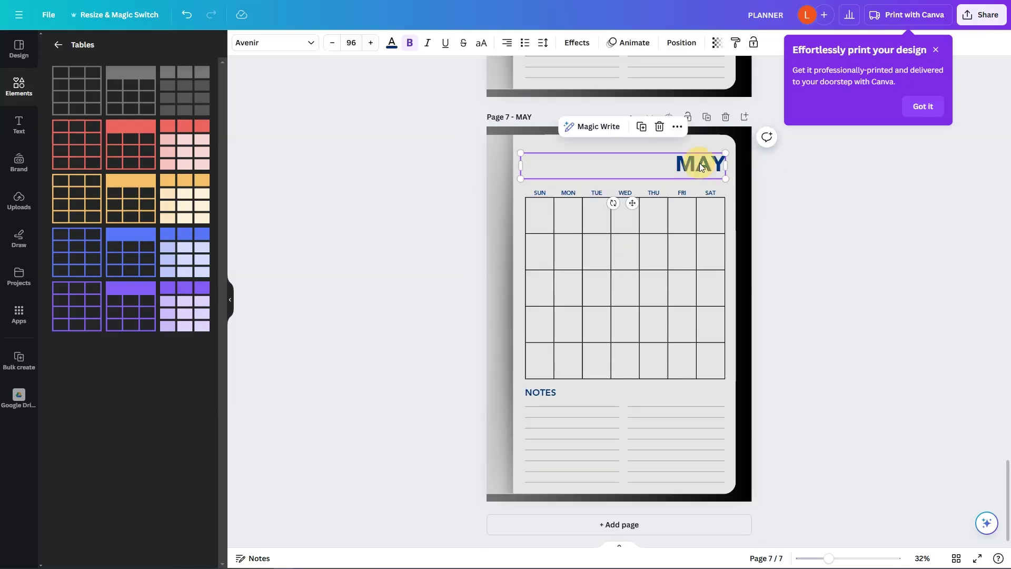
type("JUNE")
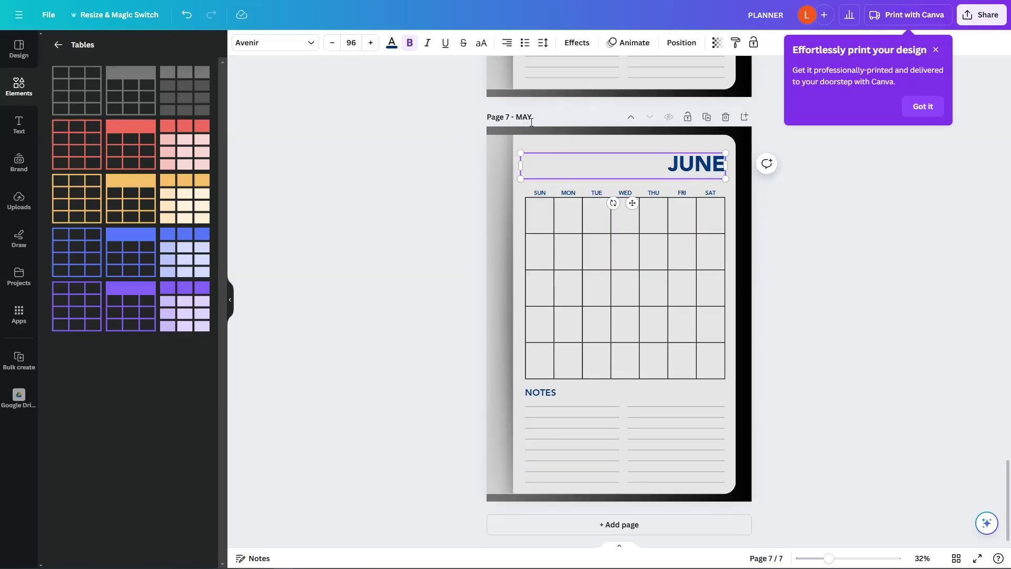
double_click(523, 116)
type("JUN")
Step: Duplicate the June page and relabel the copy with heading JULY and page title JUL
left_click(706, 117)
double_click(691, 163)
type("J")
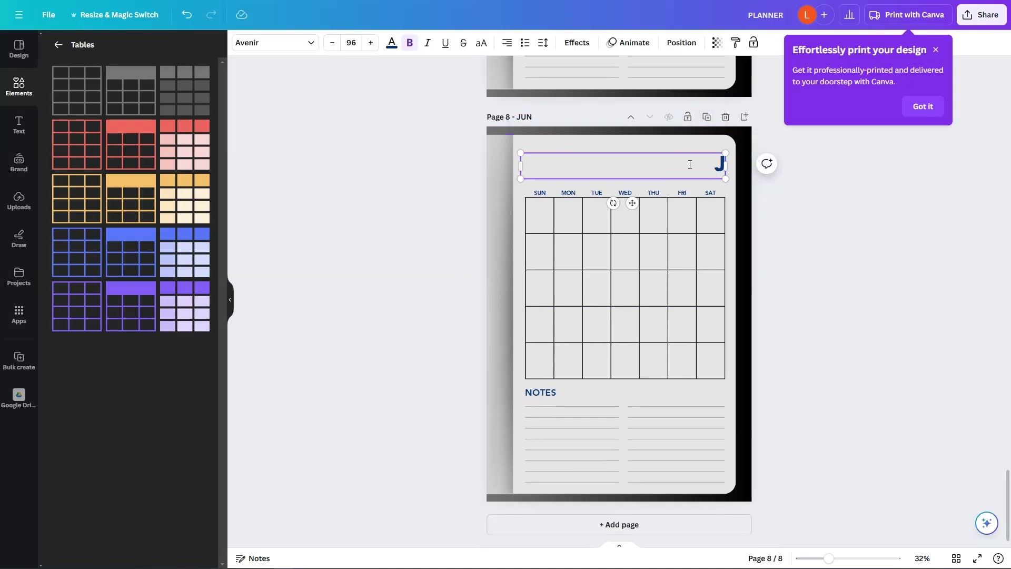
type("ULY")
double_click(524, 116)
Step: Duplicate the July page and relabel the copy with heading AUGUST and page title AUG
left_click(706, 117)
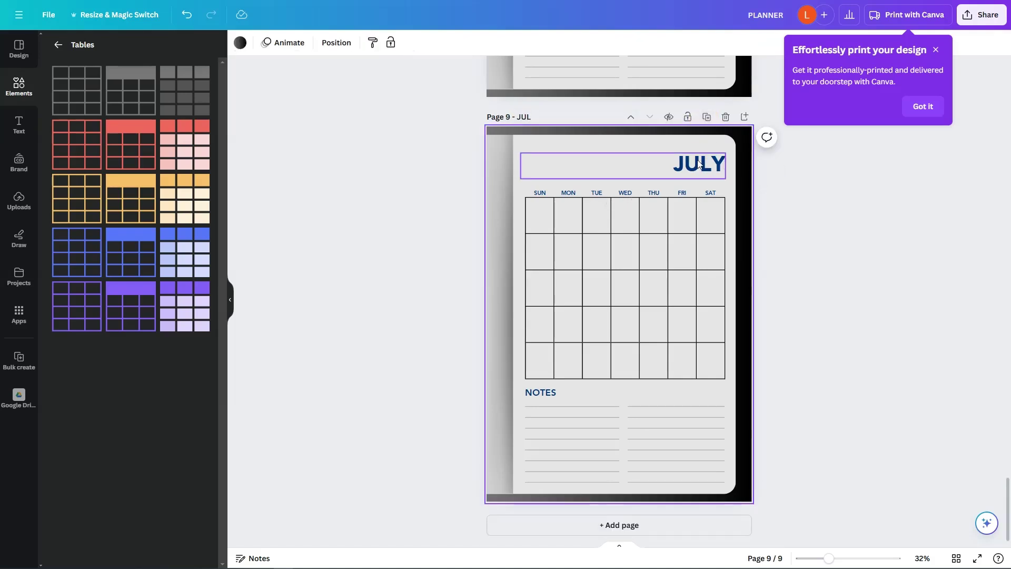
left_click_drag(675, 164, 697, 161)
key("ctrl+a")
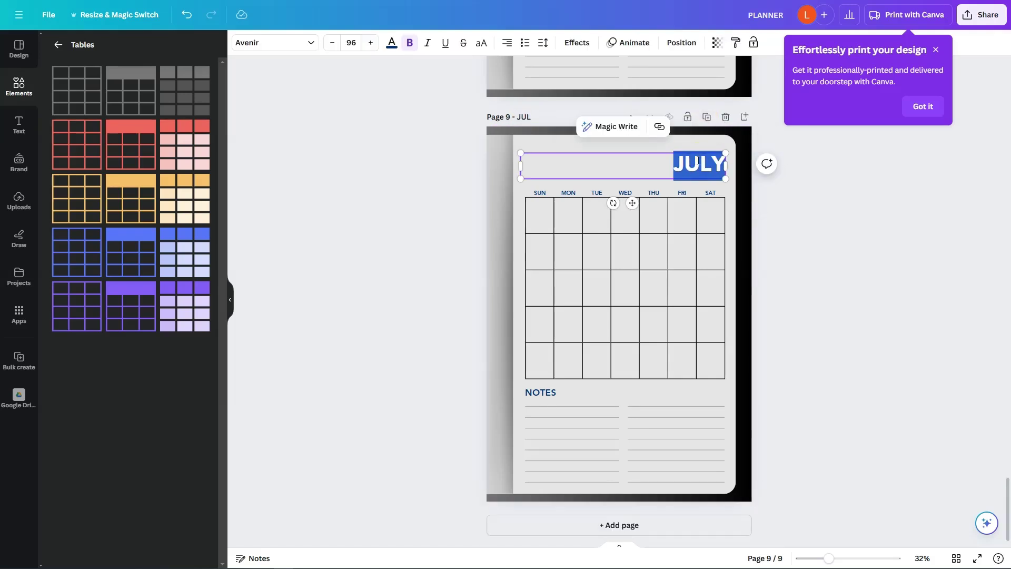
type("AUGUST")
double_click(527, 117)
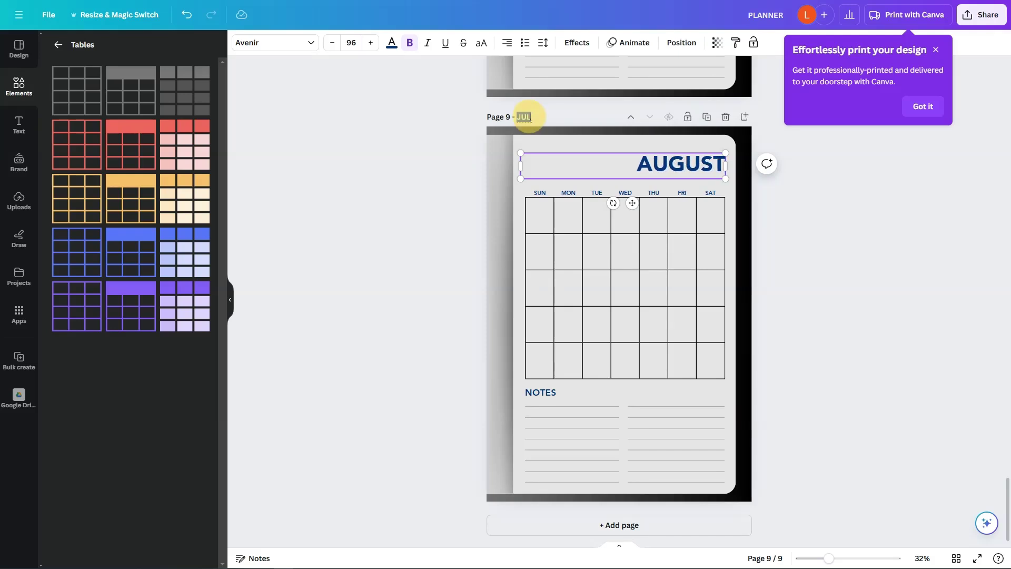
type("AUG")
Step: Duplicate the August page and relabel the copy with heading SEPTEMBER and page title SEPT
left_click(707, 117)
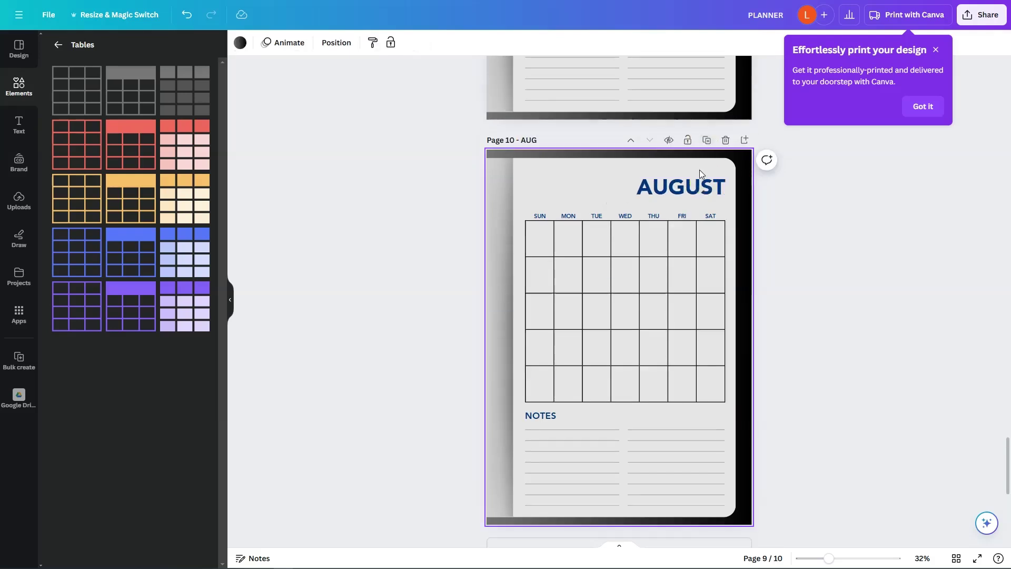
left_click(691, 169)
double_click(691, 168)
type("SEPTEMBER")
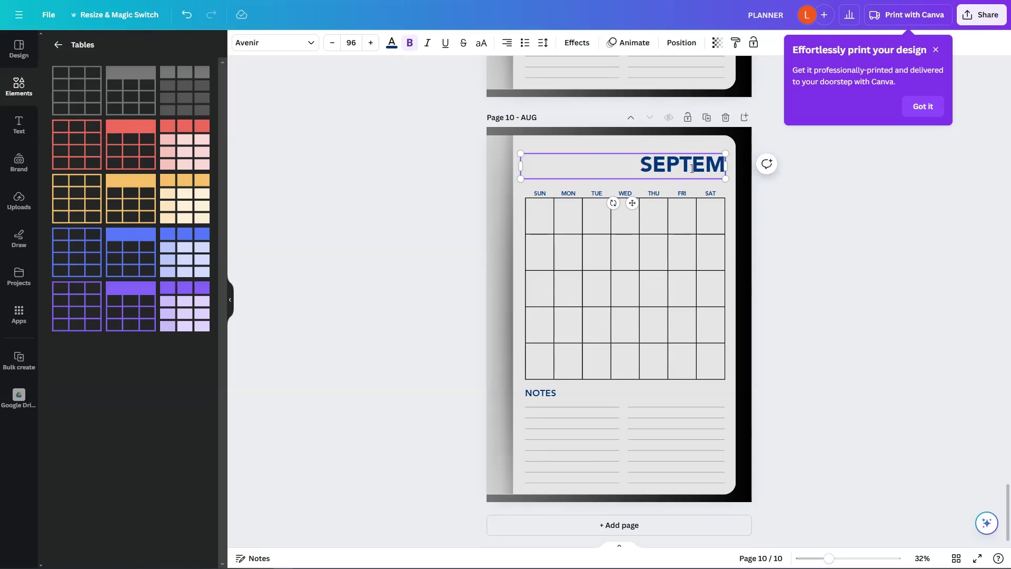
double_click(530, 117)
type("SEPT")
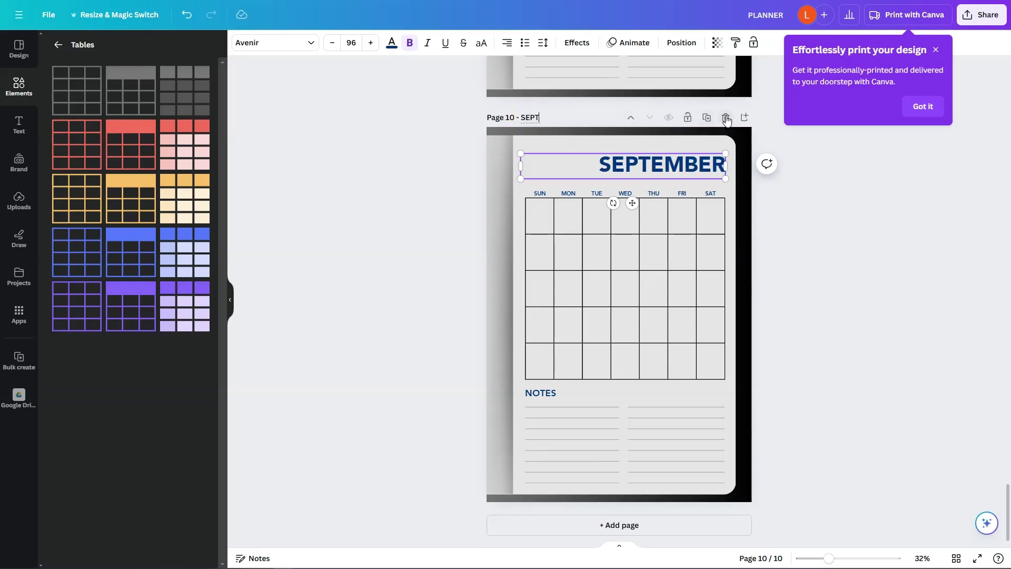
Step: Duplicate the September page and relabel the copy with heading OCTOBER and page title OCT
left_click(707, 117)
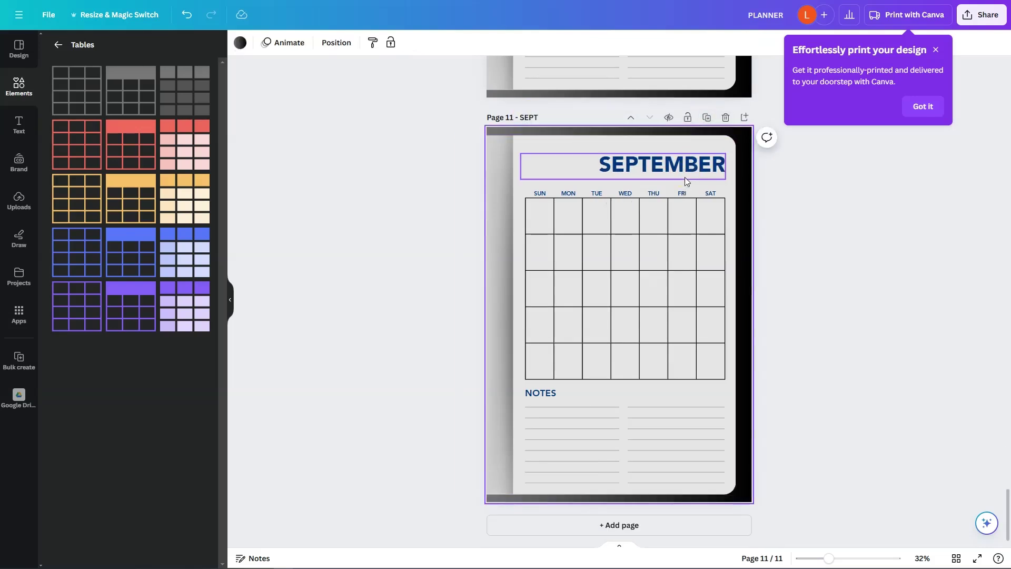
double_click(685, 166)
type("OCTOBER")
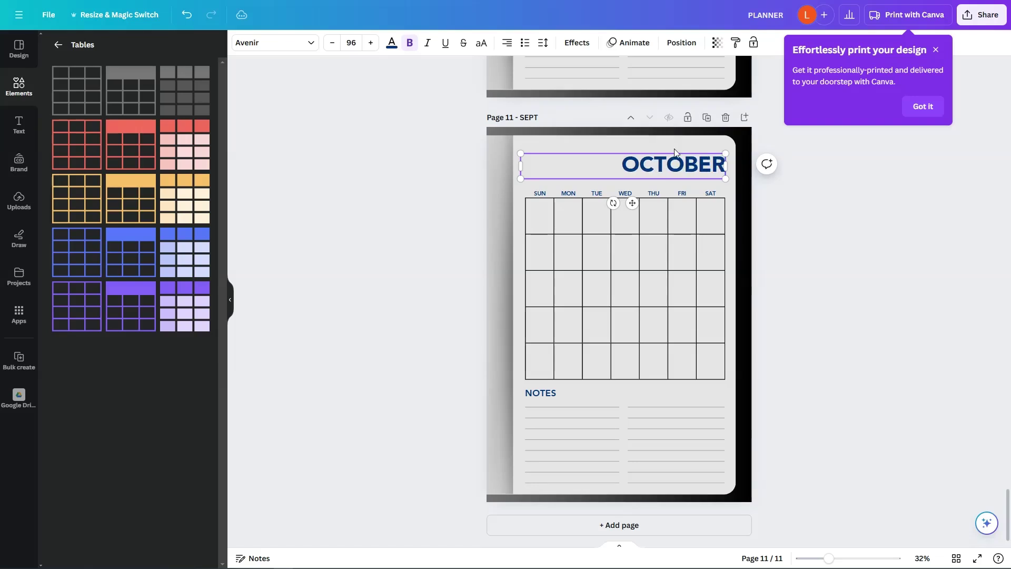
double_click(527, 116)
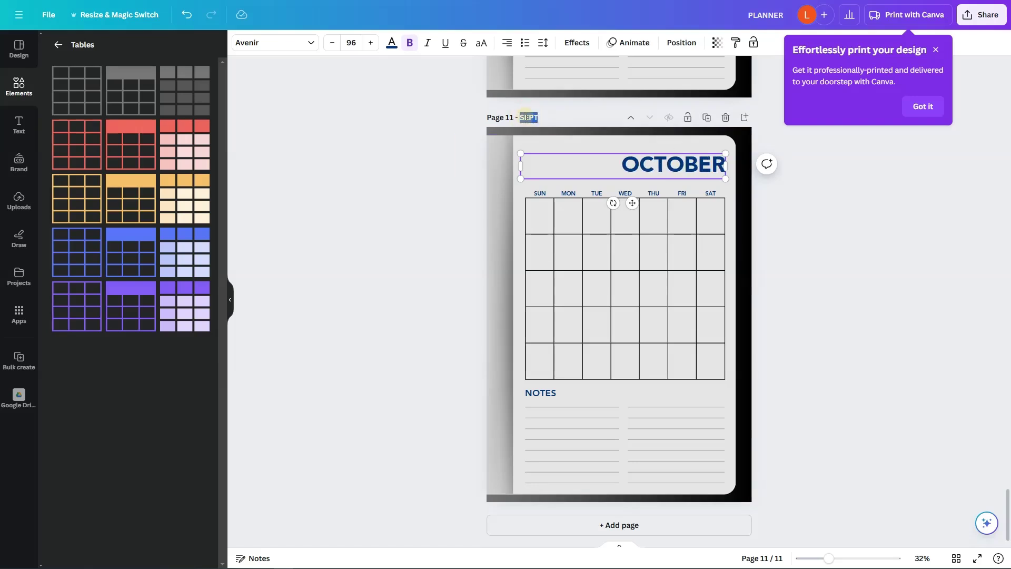
Step: Duplicate the October page and relabel the copy with heading NOVEMBER and page title NOV
left_click(707, 117)
left_click(695, 164)
double_click(695, 164)
type("N")
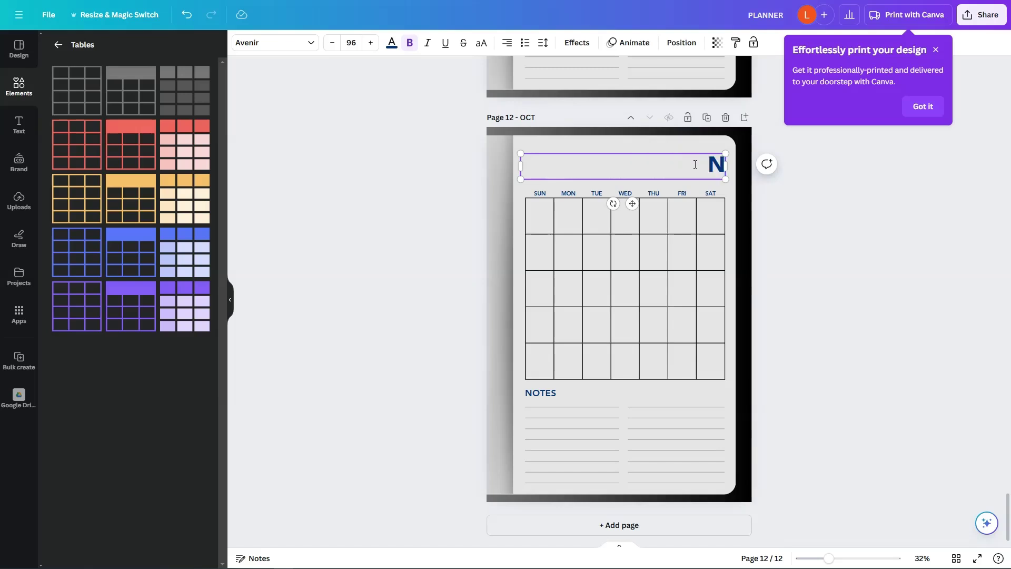
type("OVEMBER")
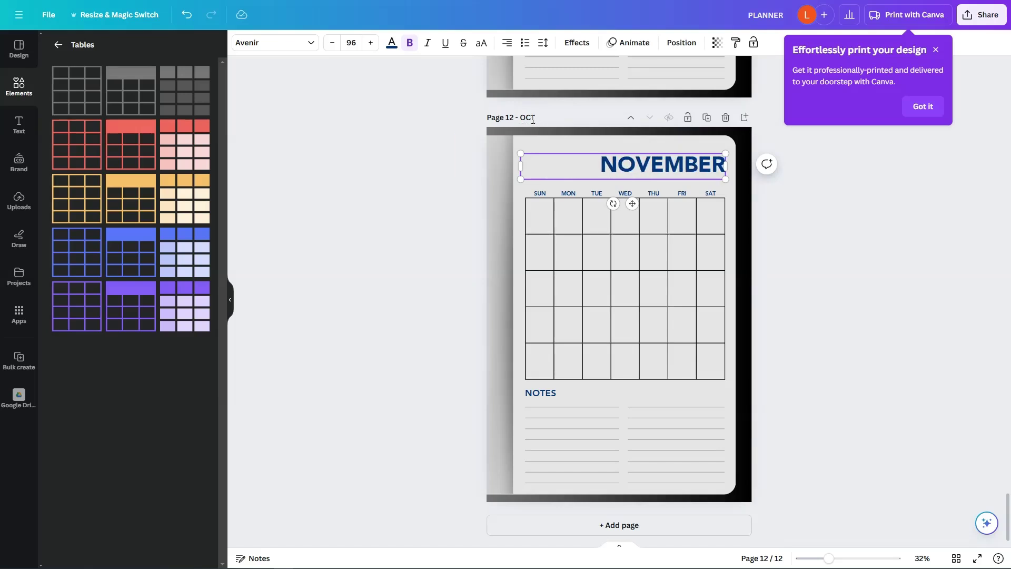
double_click(532, 118)
type("NOV")
Step: Duplicate the November page and relabel the copy with heading DECEMBER and page title DEC
left_click(706, 117)
left_click(684, 167)
double_click(684, 167)
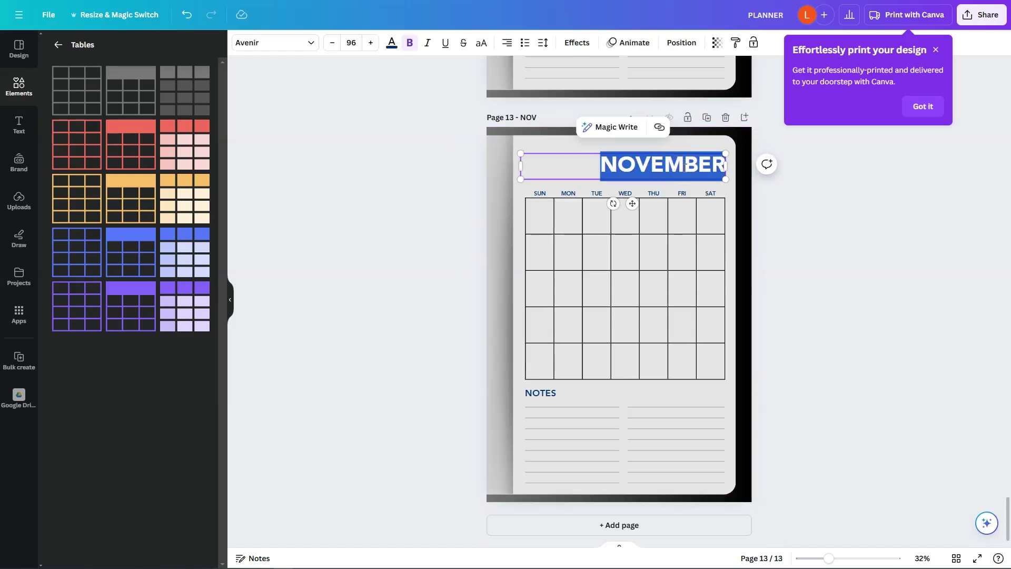
type("DECEMBER")
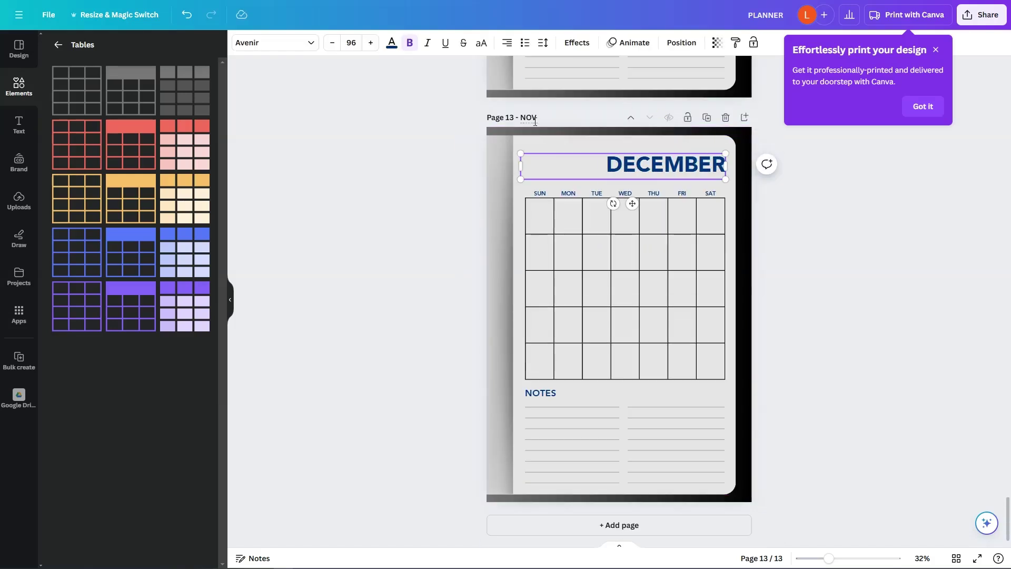
left_click(533, 120)
type("DEC")
left_click(858, 218)
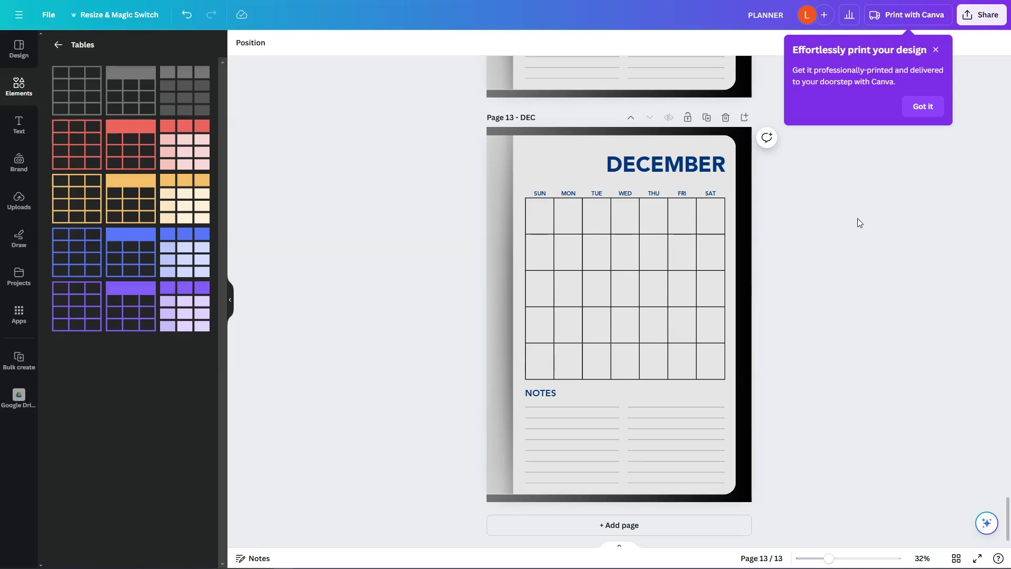
Step: Review the month pages from December back to the cover page
scroll(842, 416, "up", 10)
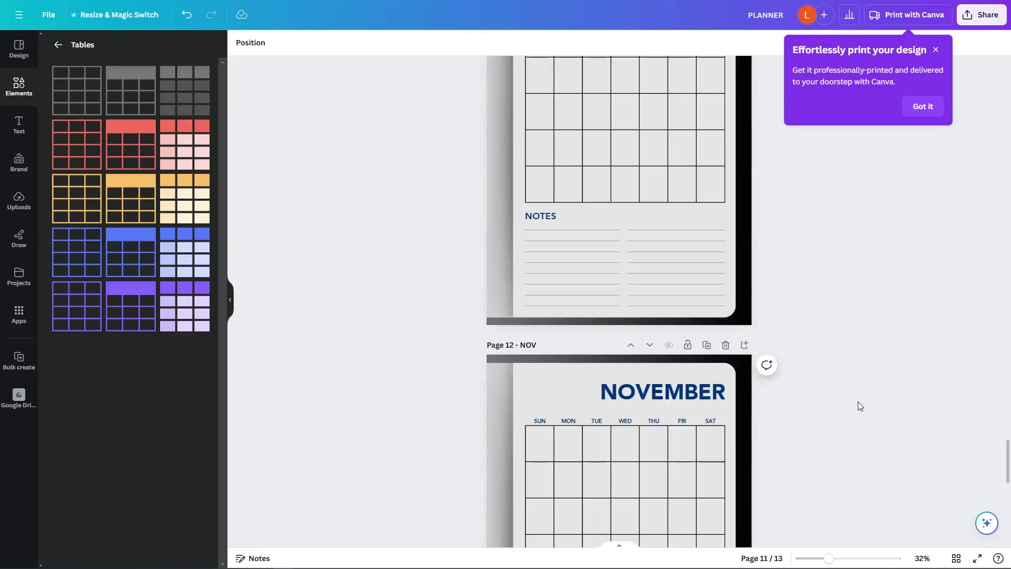
scroll(994, 449, "down", 5)
scroll(948, 390, "up", 20)
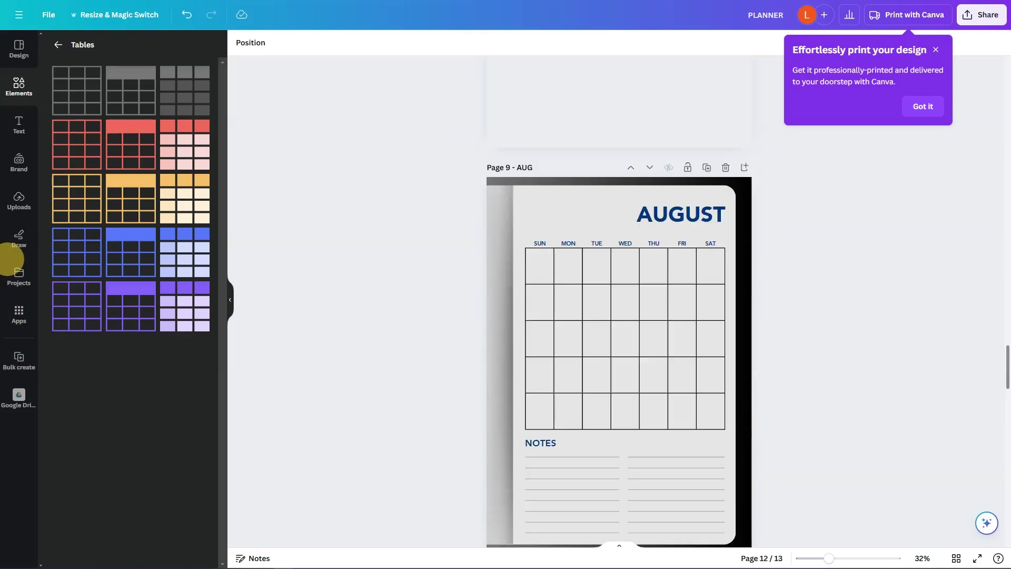
scroll(916, 316, "down", 10)
scroll(930, 300, "up", 16)
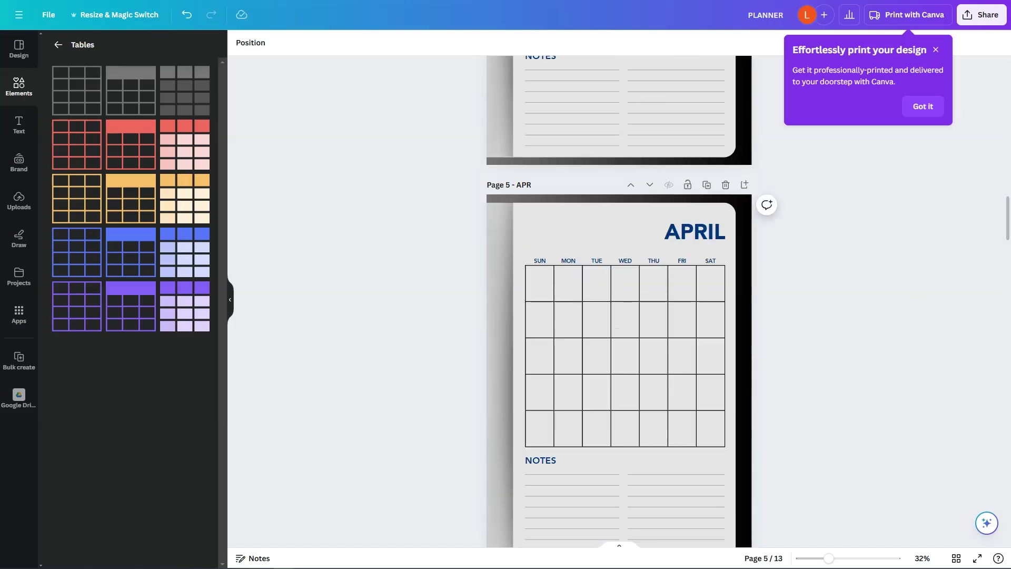
left_click_drag(1007, 220, 1008, 63)
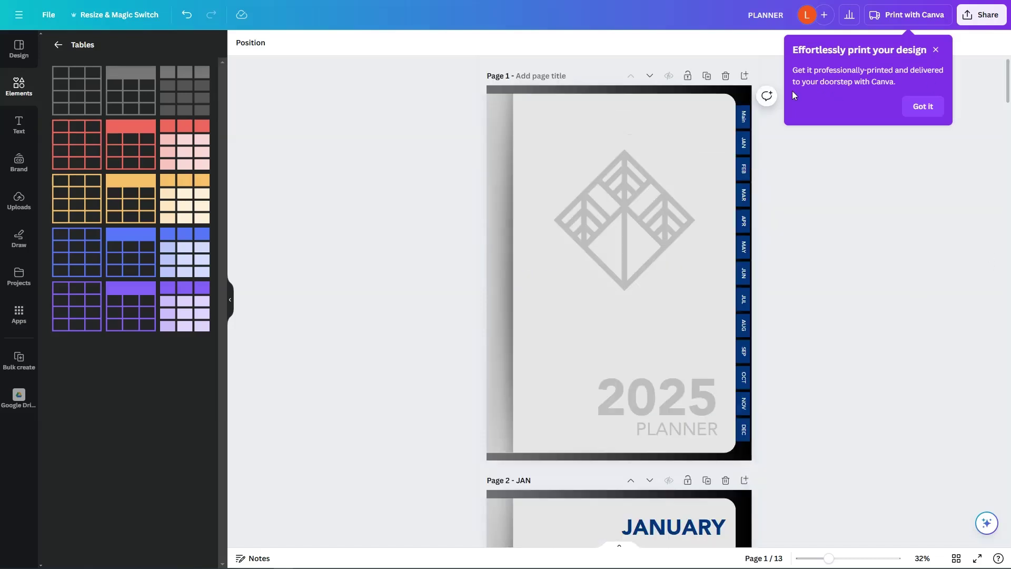
scroll(768, 474, "down", 10)
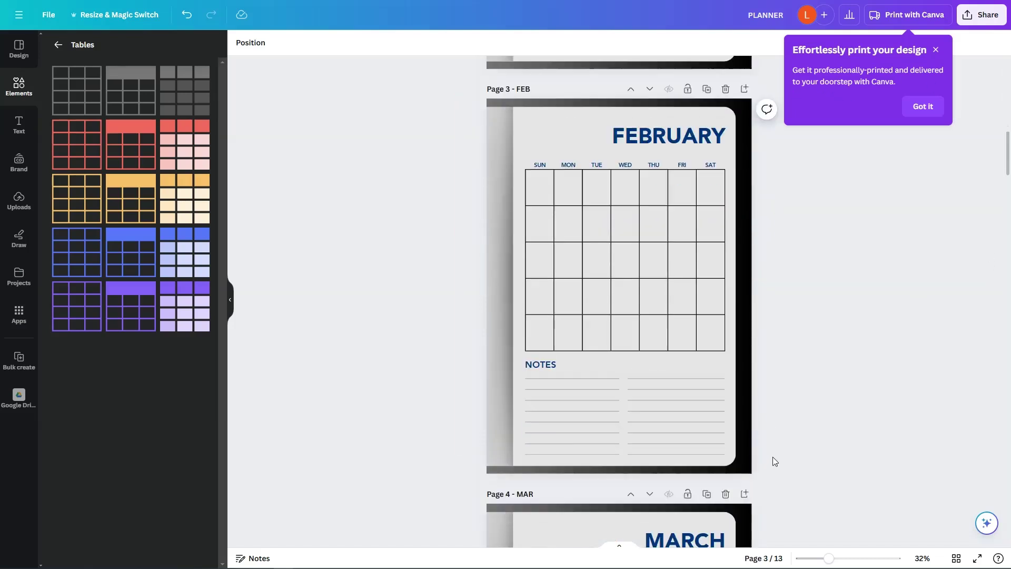
scroll(781, 369, "up", 14)
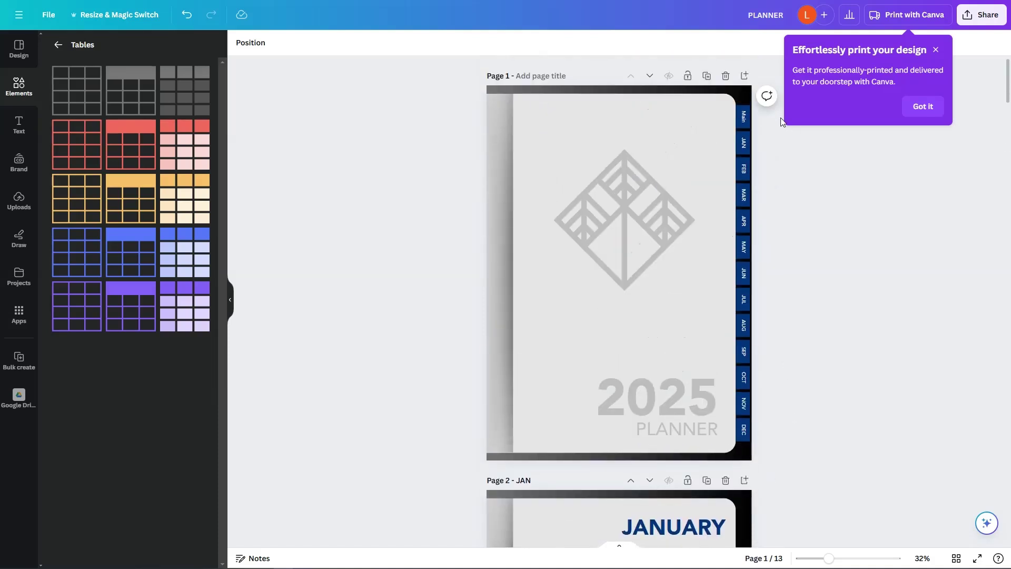
Step: Ungroup the month tabs along the right edge of the cover page
left_click(744, 408)
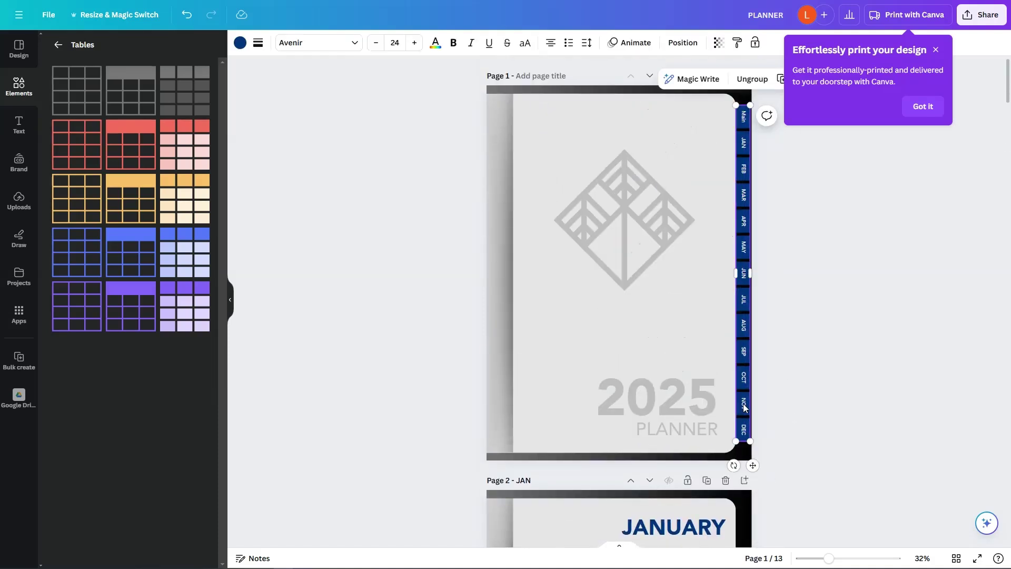
right_click(743, 408)
left_click(784, 415)
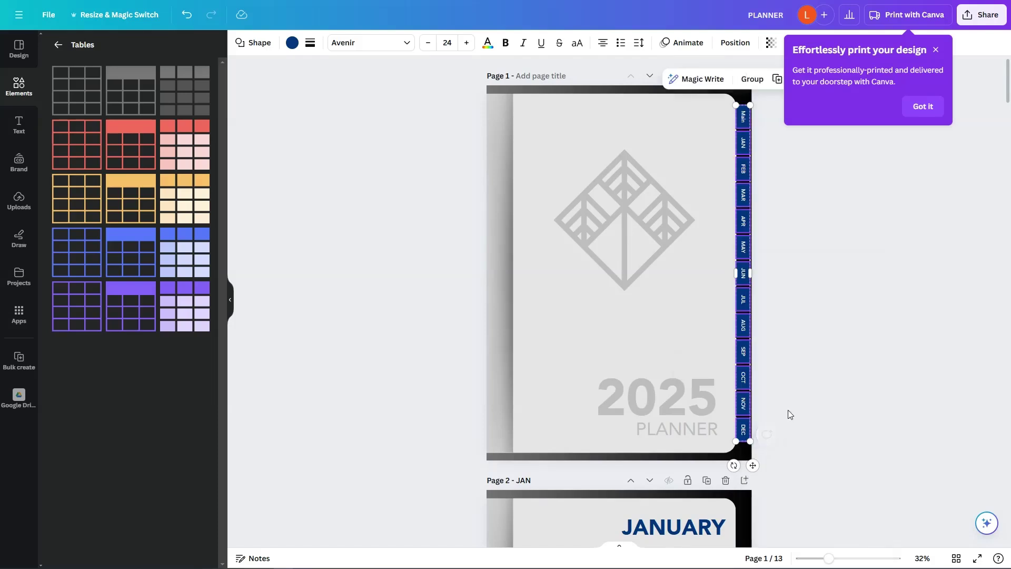
Step: Link the Main tab on the cover page to page 1 of this document
left_click(881, 330)
right_click(748, 125)
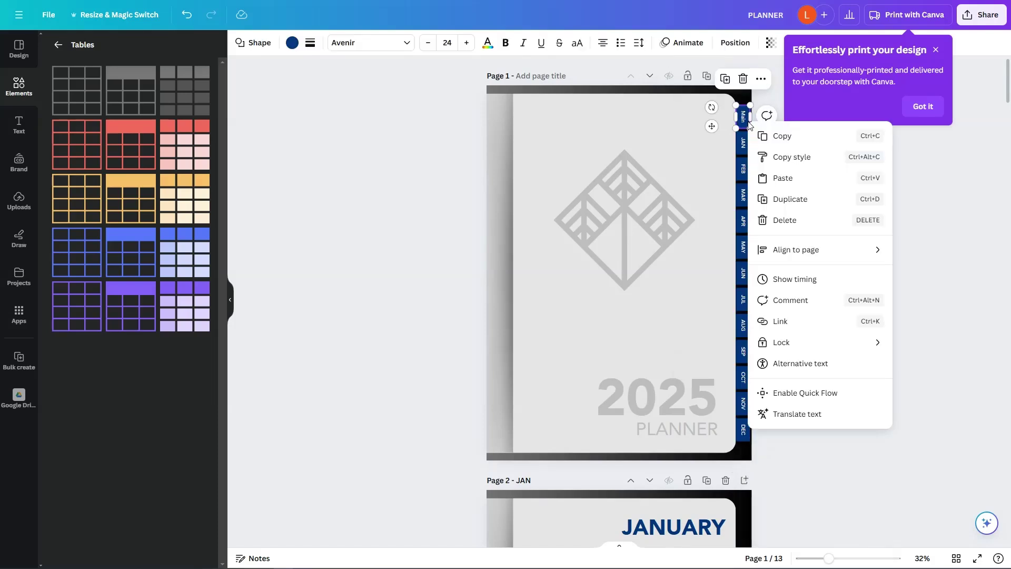
left_click(811, 325)
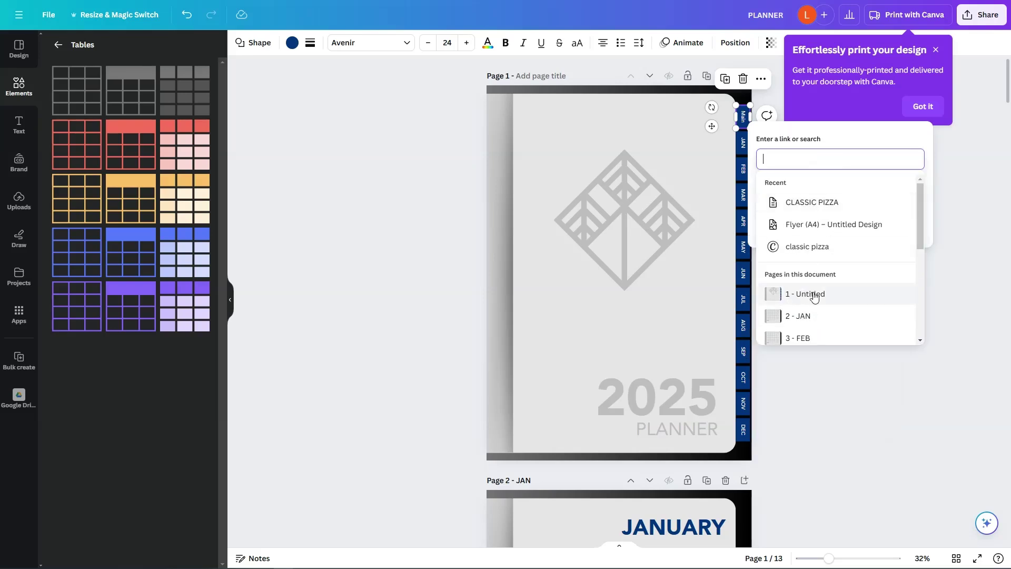
left_click(809, 296)
left_click(600, 80)
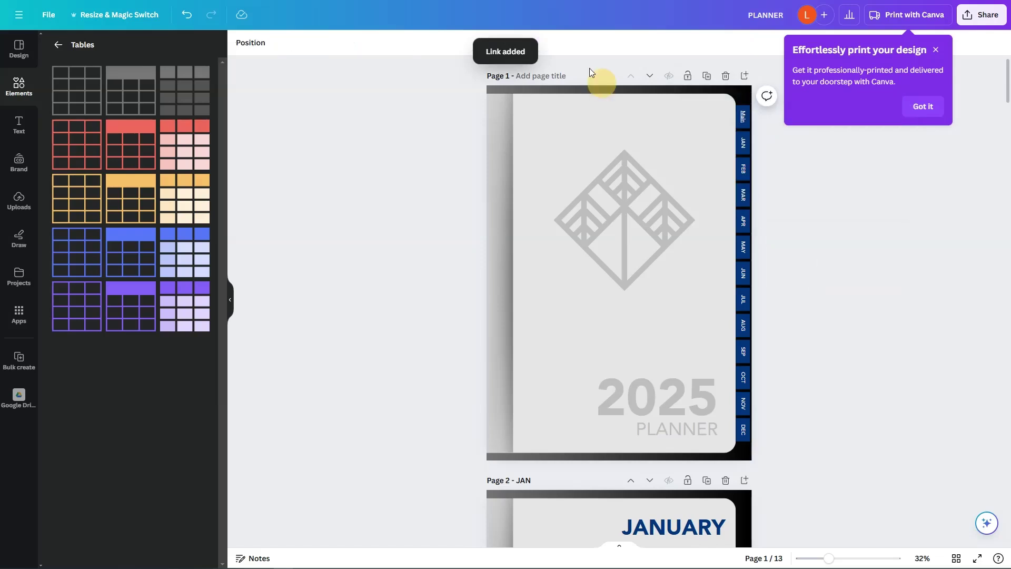
Step: Give page 1 the page title MAIN
left_click(536, 79)
type("M")
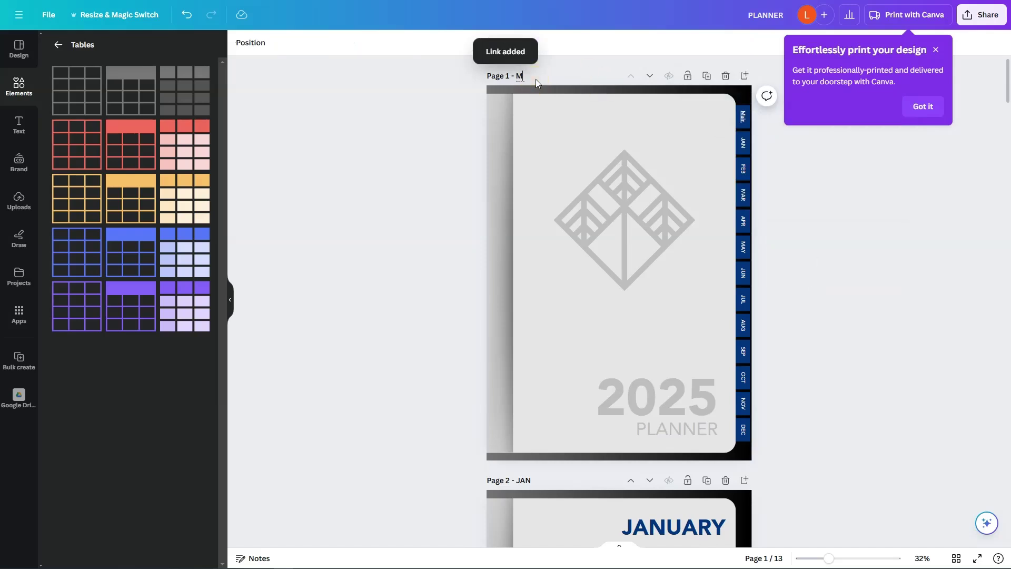
type("AIN")
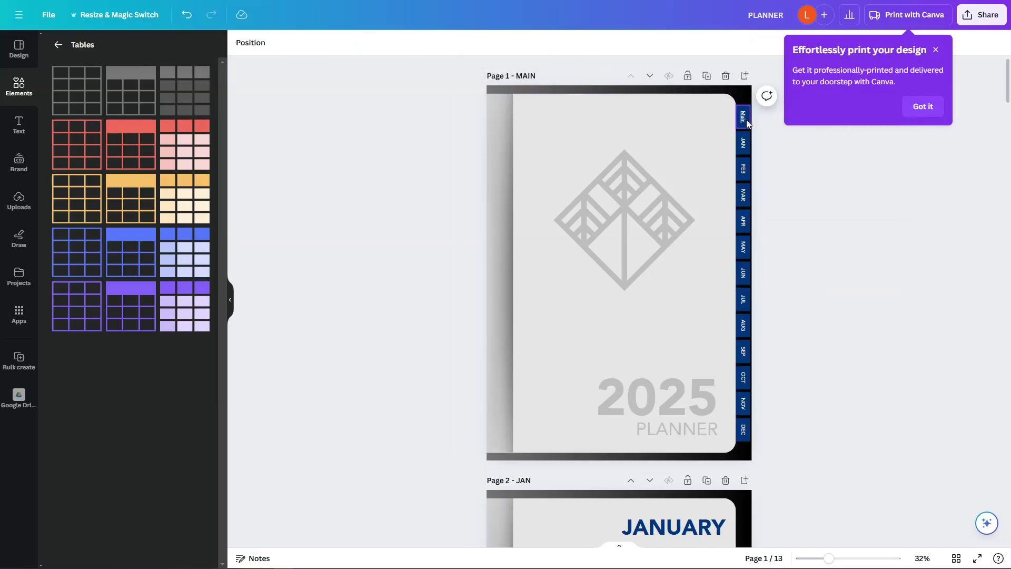
Step: Link the JAN tab on the cover page to the document page 2 - JAN
right_click(746, 147)
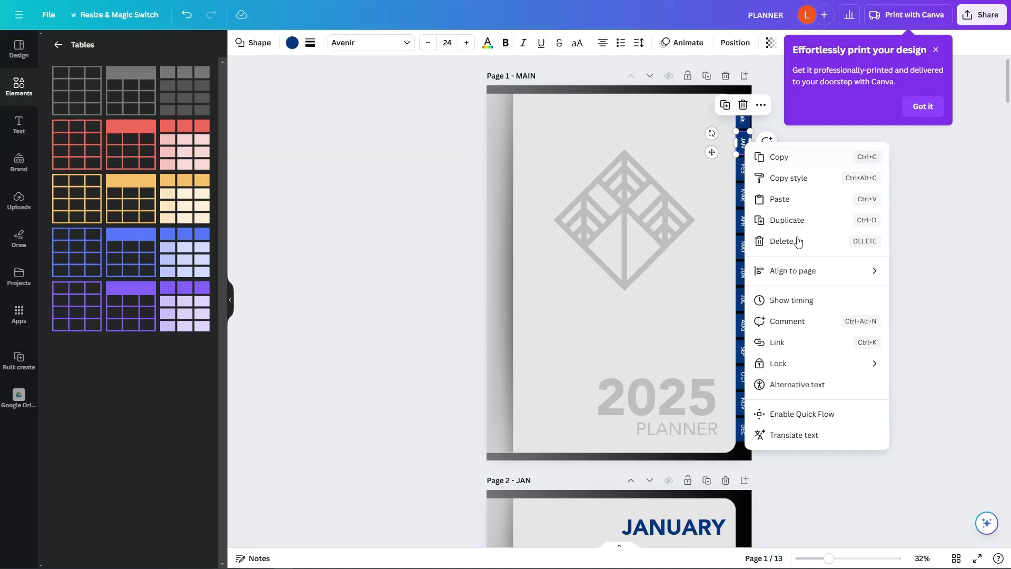
left_click(798, 344)
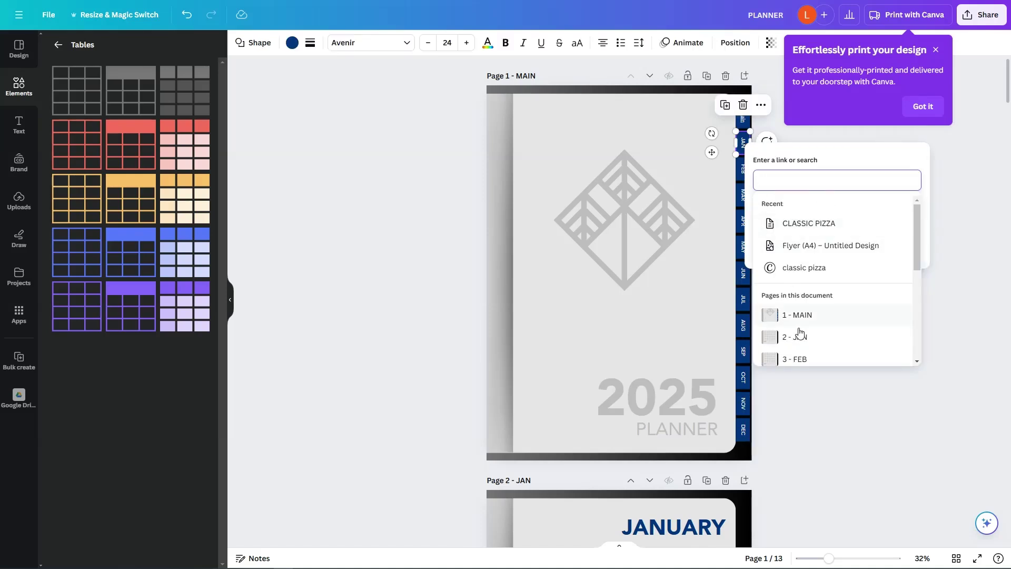
left_click(860, 337)
left_click(876, 217)
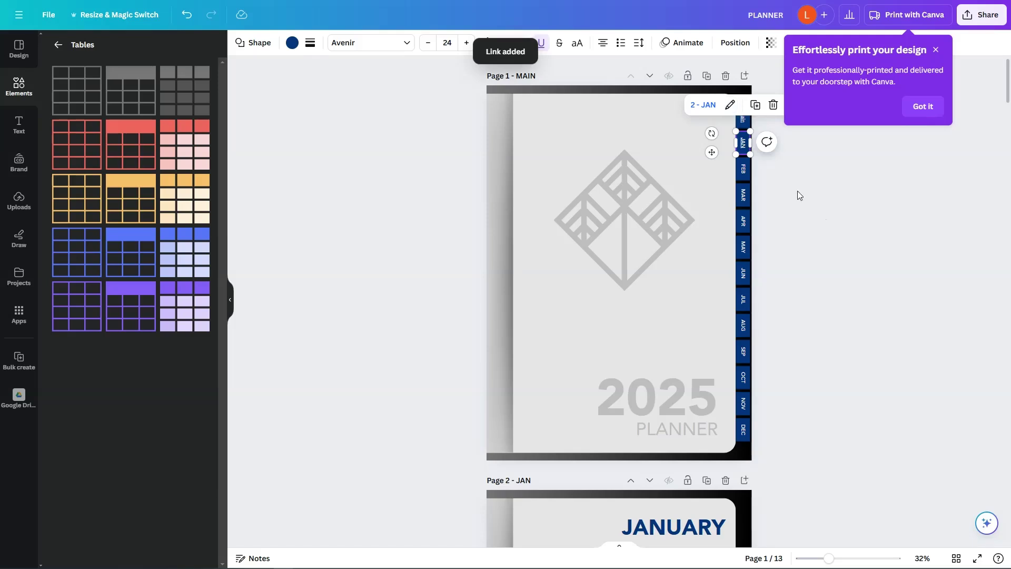
Step: Try to add a link to the FEB tab on the cover page
right_click(748, 173)
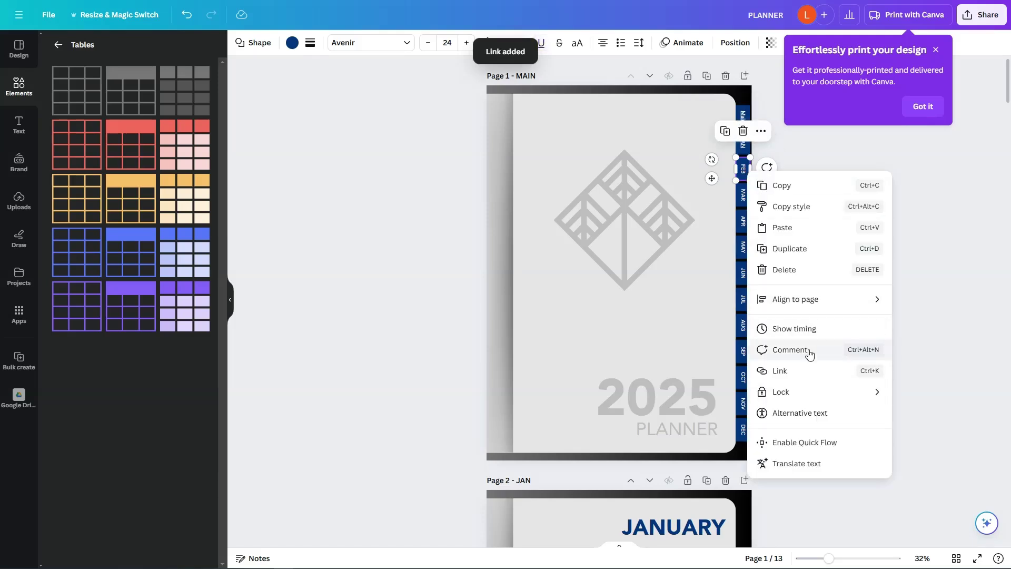
left_click(799, 371)
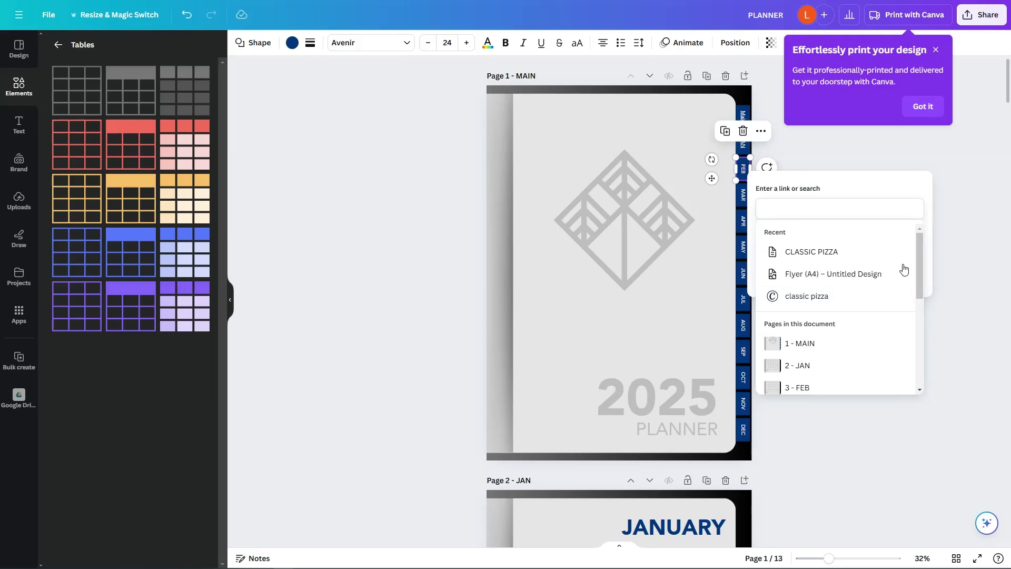
left_click(876, 150)
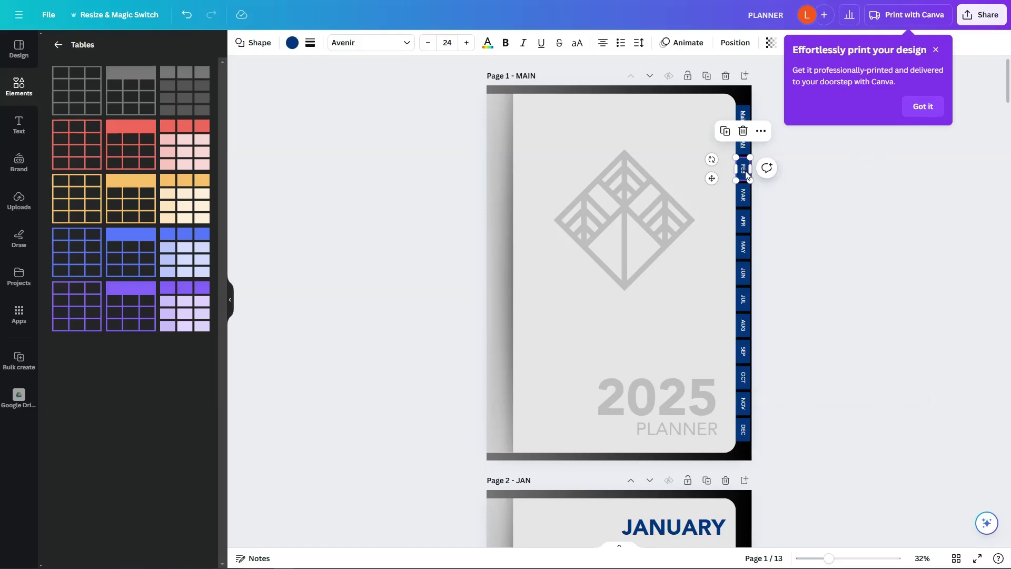
right_click(747, 174)
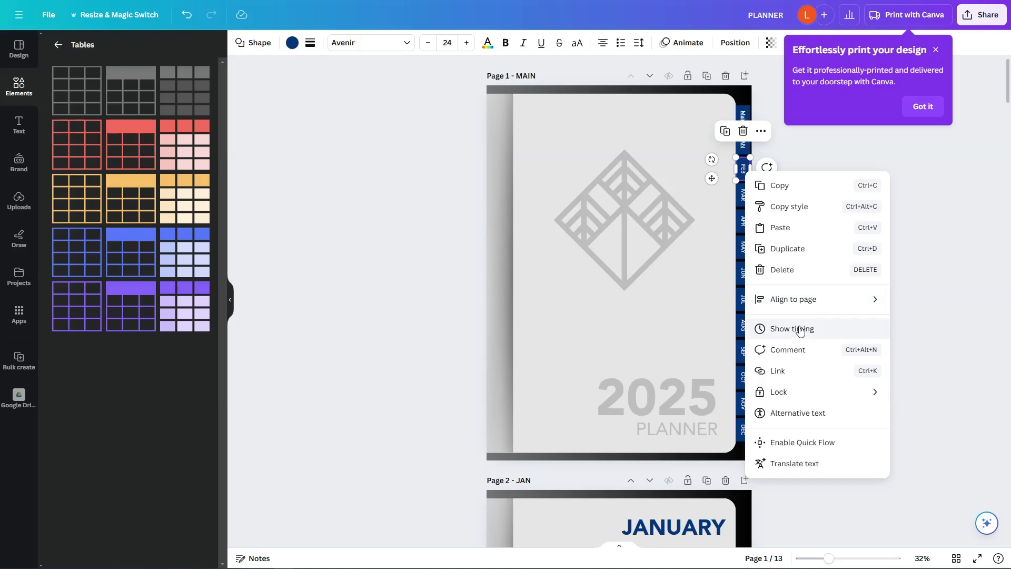
left_click(789, 371)
left_click(772, 272)
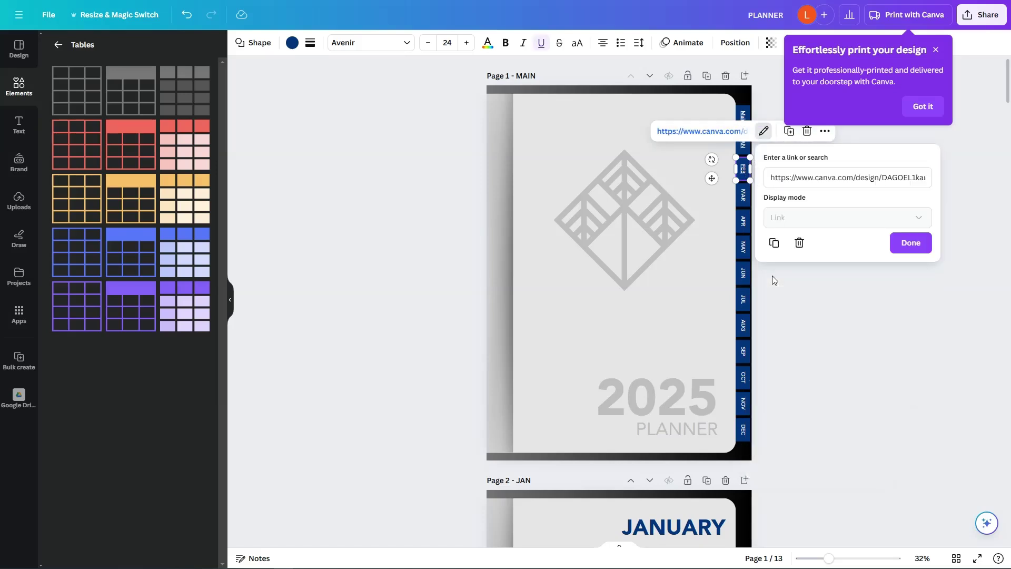
left_click(807, 131)
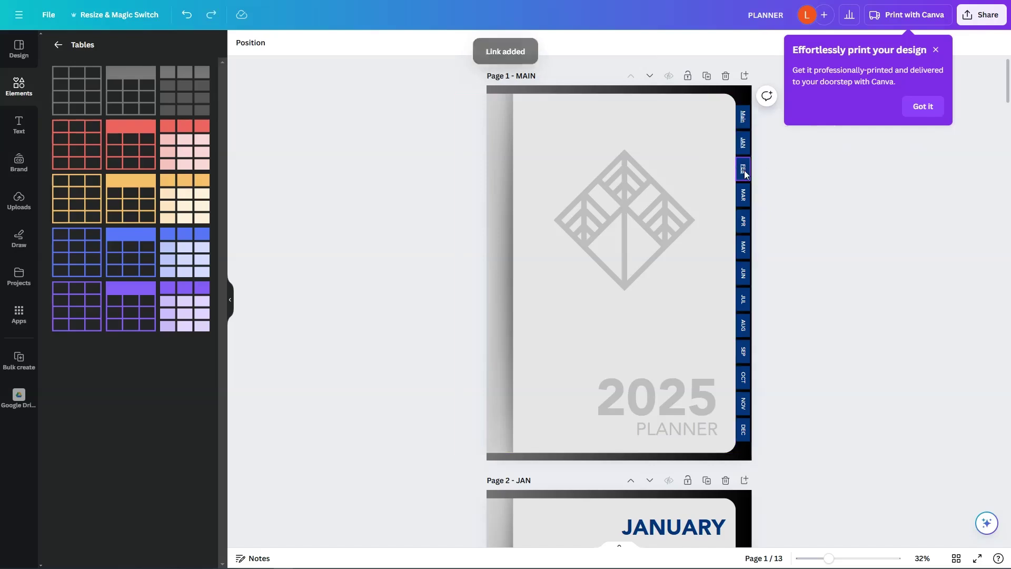
Step: Replace the FEB tab's web address link with a link to the document page 3 - FEB
left_click(744, 174)
left_click(764, 131)
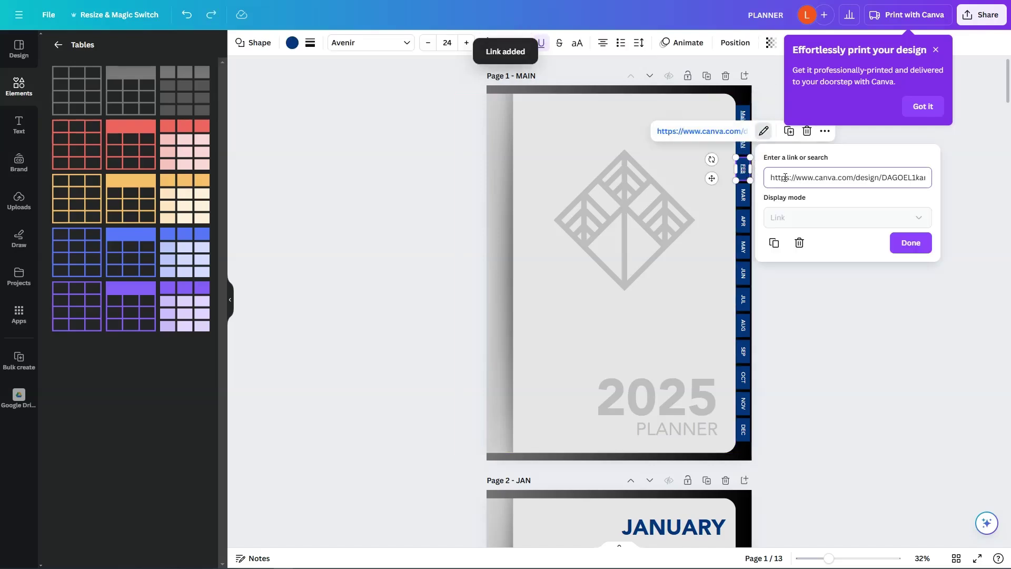
key("ctrl+a")
key("BackSpace")
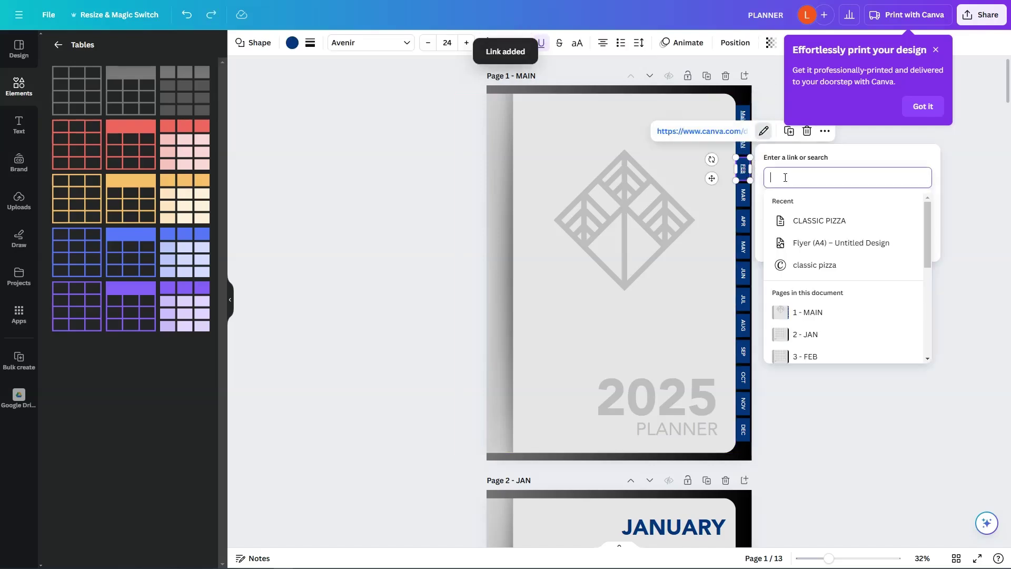
left_click(807, 356)
left_click(838, 244)
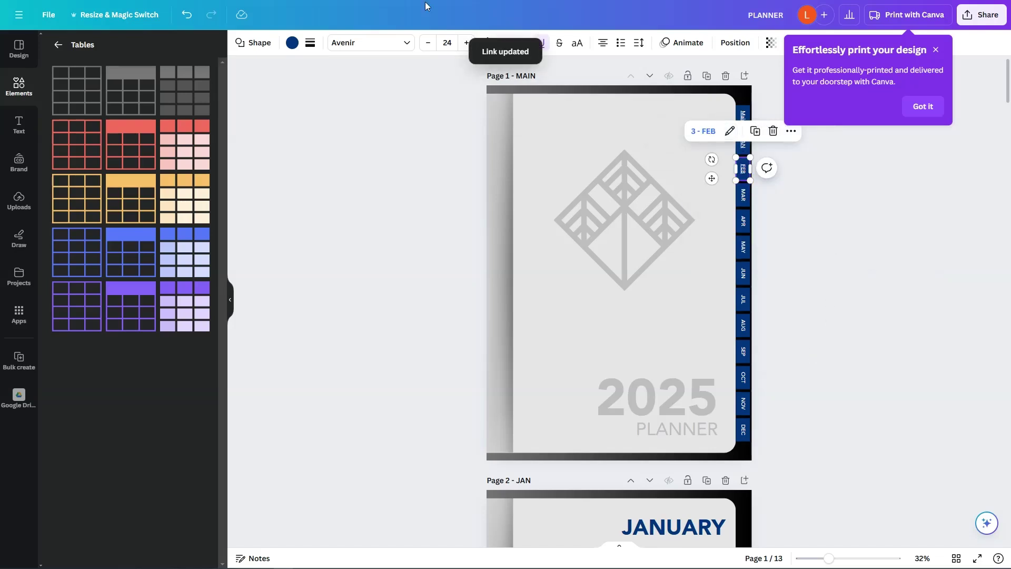
Step: Link the MAR tab on the cover page to the document page 4 - MAR
key("Tab")
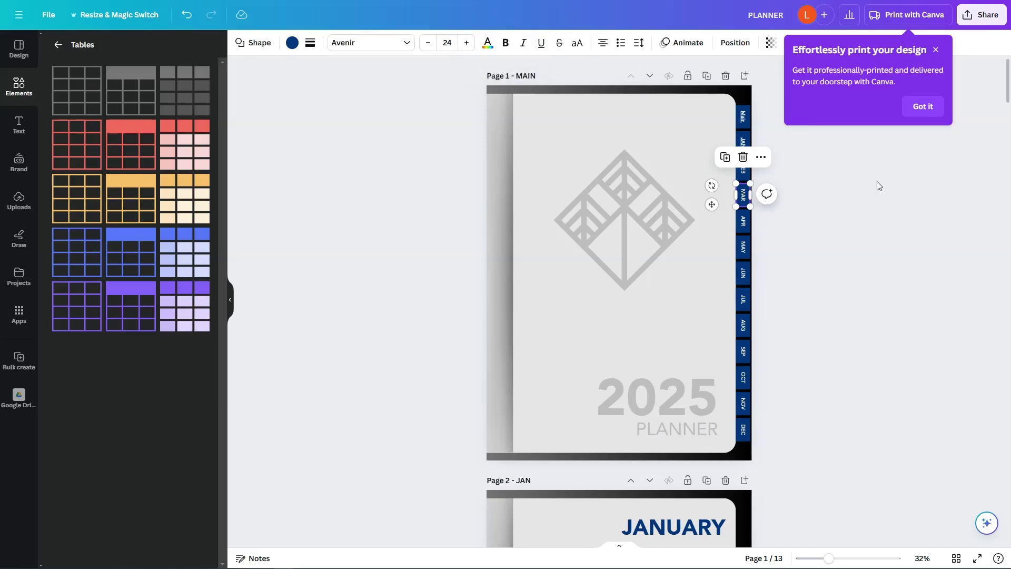
key("ctrl+k")
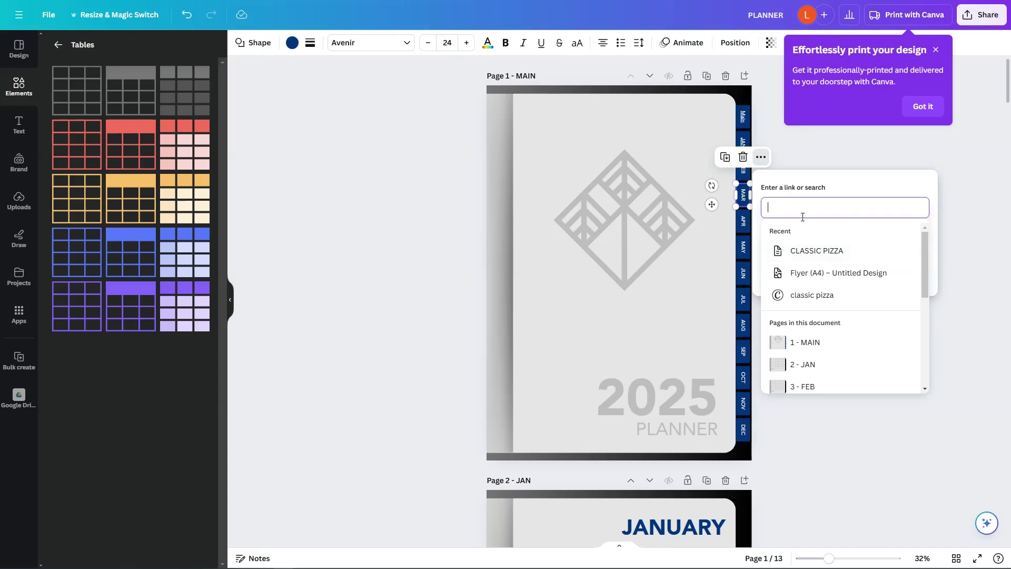
scroll(836, 362, "down", 1)
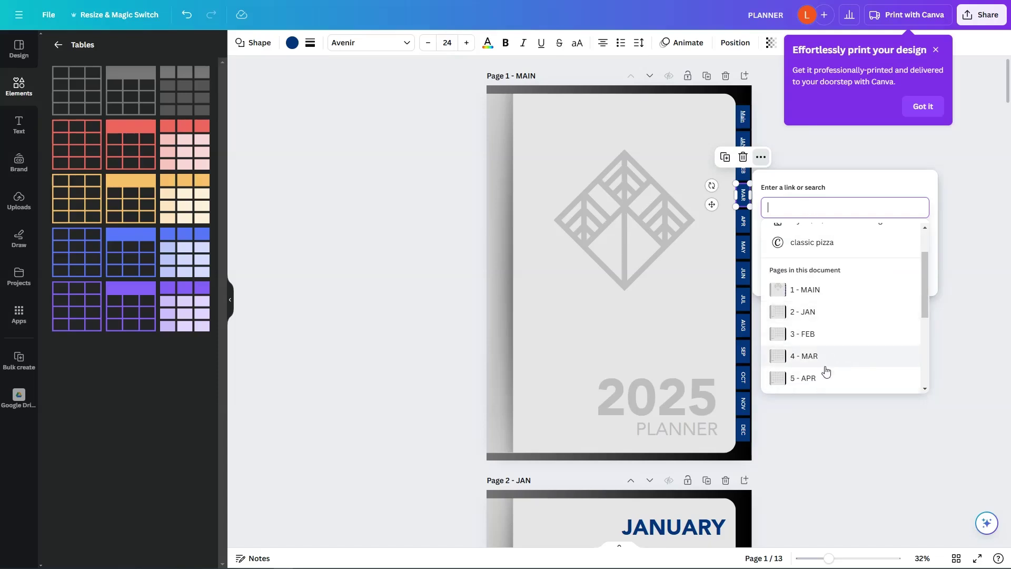
left_click(824, 364)
left_click(874, 266)
Step: Link the cover's APR through SEP tabs to their matching month pages, from 5 - APR to 10 - SEPT
left_click(743, 224)
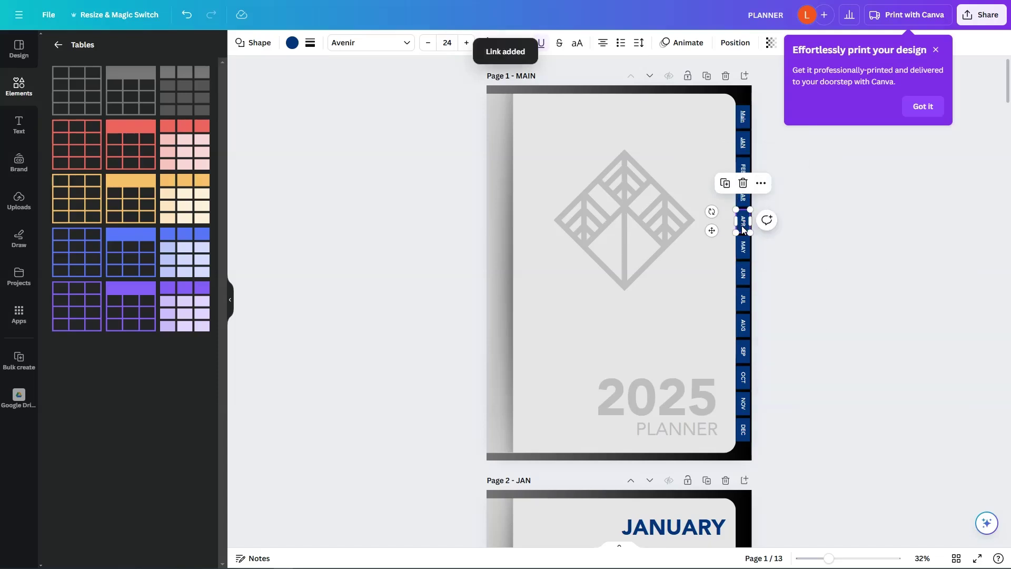
key("ctrl+k")
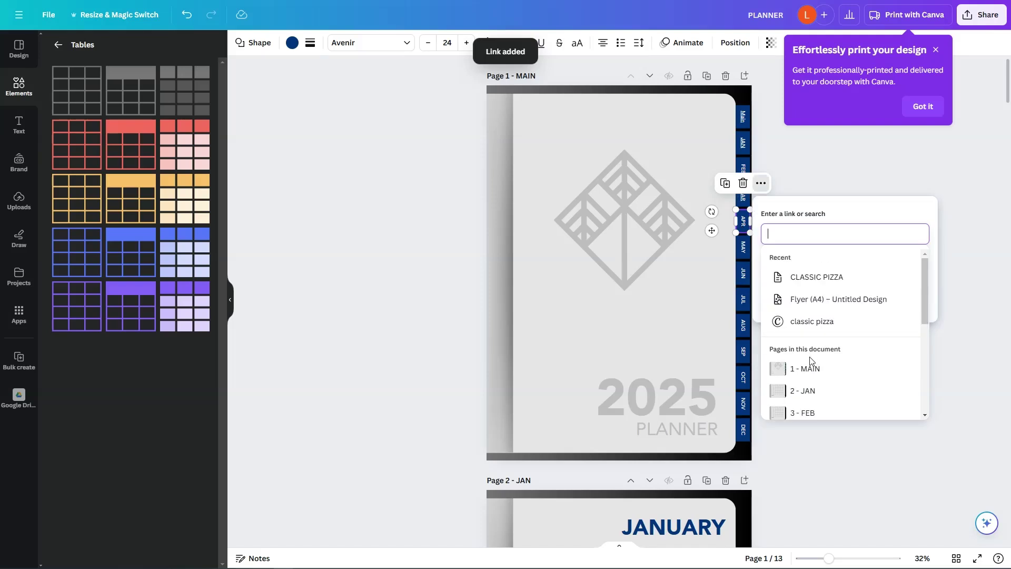
scroll(815, 380, "down", 1)
scroll(815, 380, "down", 3)
left_click(837, 323)
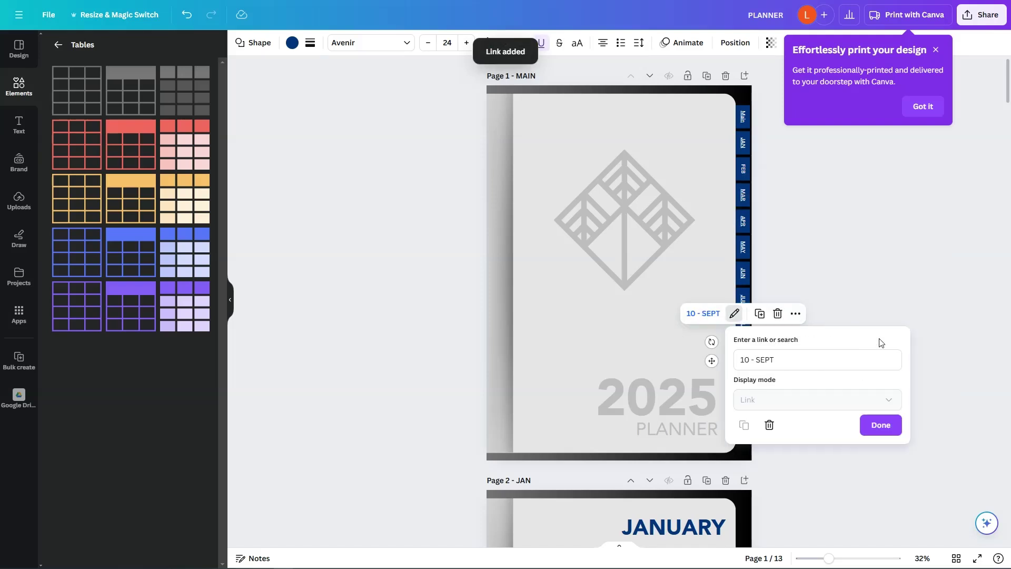
left_click(883, 432)
Step: Link the OCT tab on the cover page to the document page 11 - OCT
left_click(748, 383)
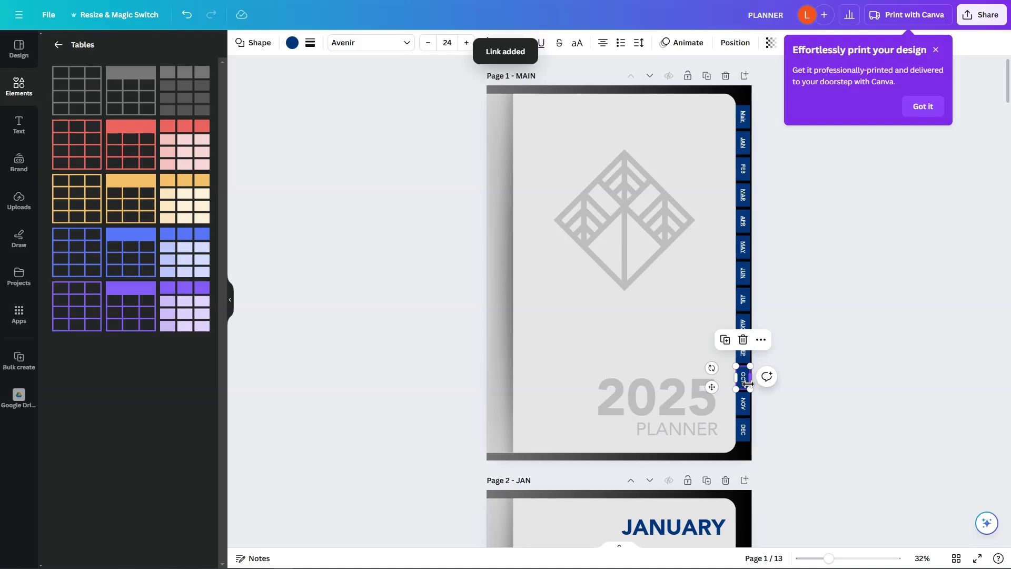
key("ctrl+k")
scroll(837, 395, "down", 5)
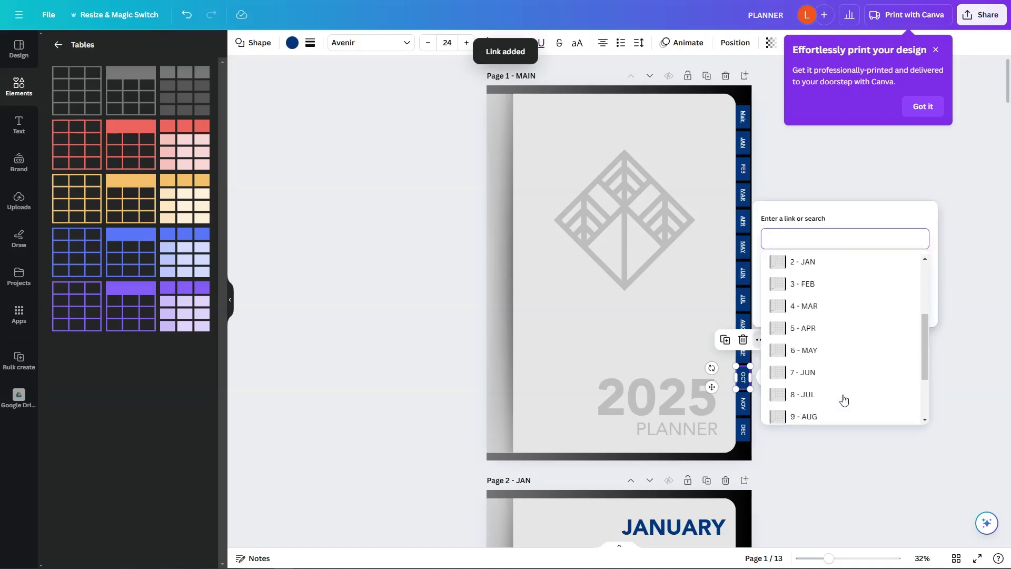
left_click(840, 371)
left_click(879, 452)
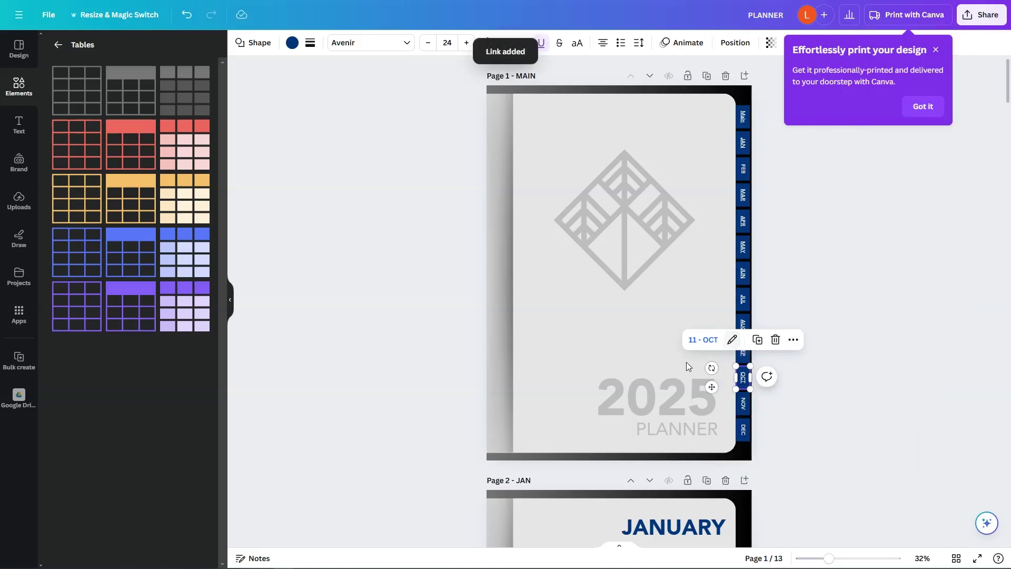
Step: Link the NOV tab on the cover page to the document page 12 - NOV
left_click(743, 411)
key("ctrl+k")
scroll(849, 427, "down", 5)
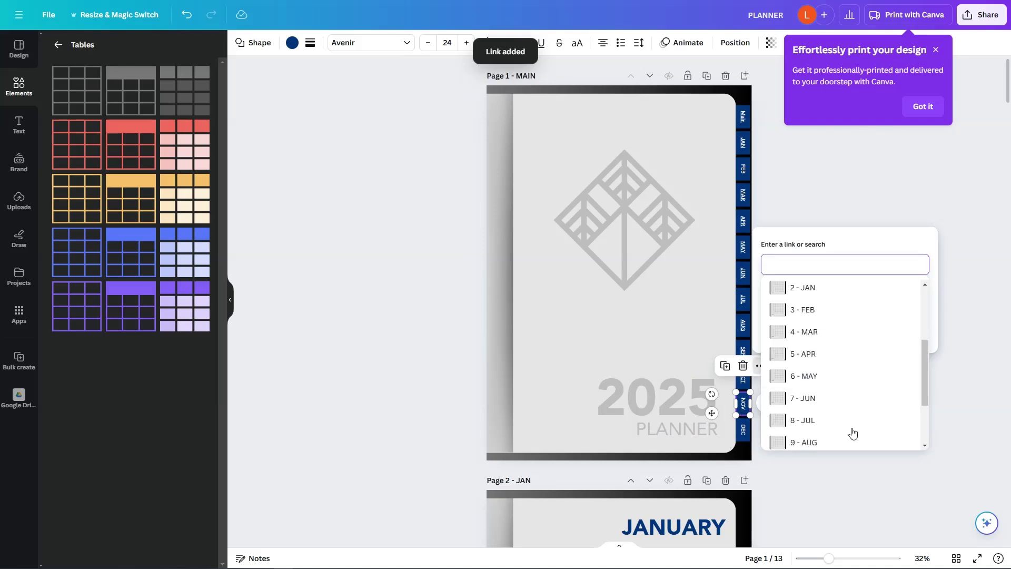
left_click(847, 420)
left_click(878, 476)
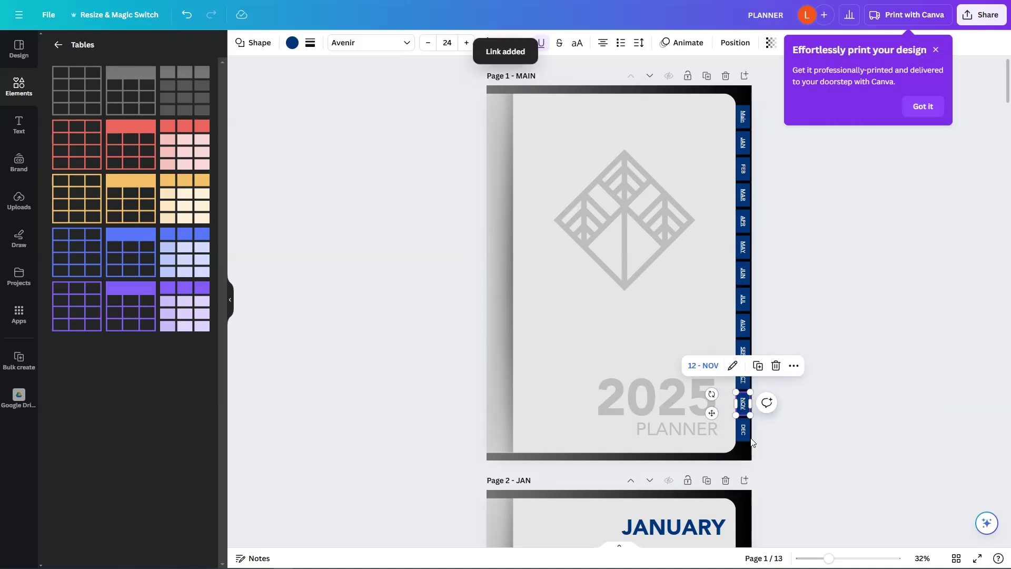
Step: Link the DEC tab on the cover page to the document page 13 - DEC
left_click(745, 431)
key("ctrl+k")
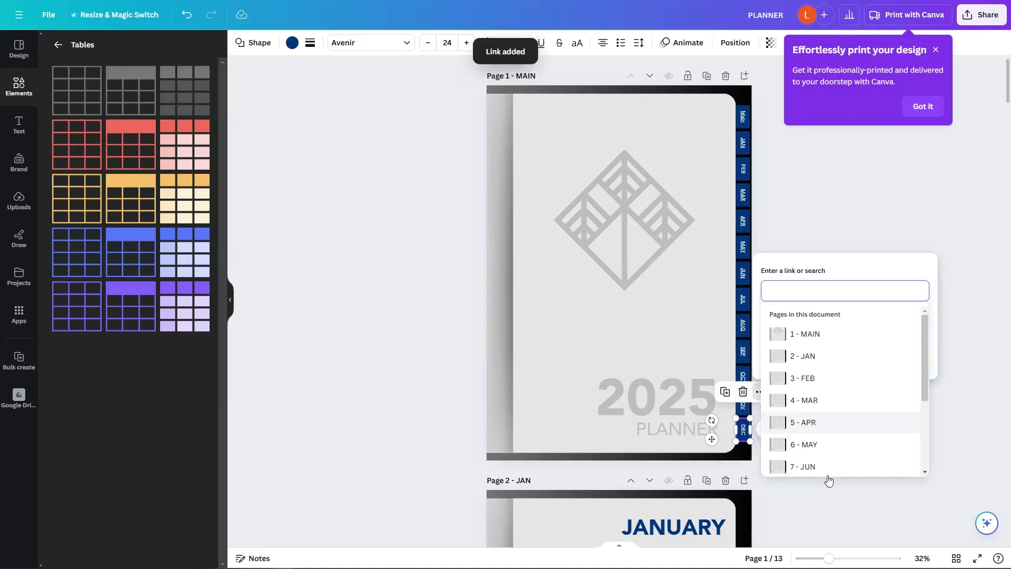
scroll(824, 463, "down", 5)
left_click(811, 466)
left_click(878, 503)
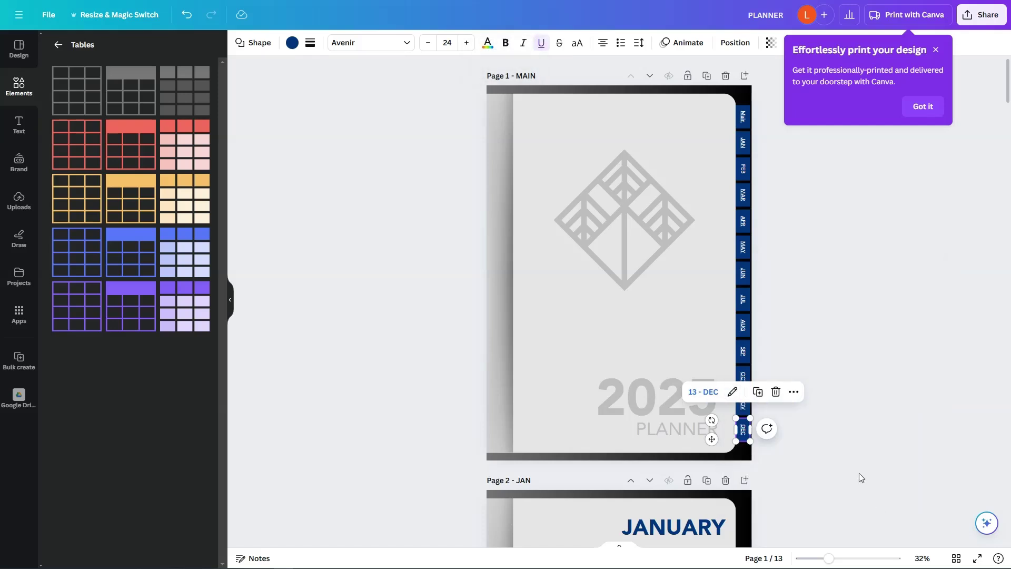
Step: Remove the underline from the text of all the tabs on the cover page, from Main to DEC
left_click_drag(756, 451, 445, 91)
left_click(544, 45)
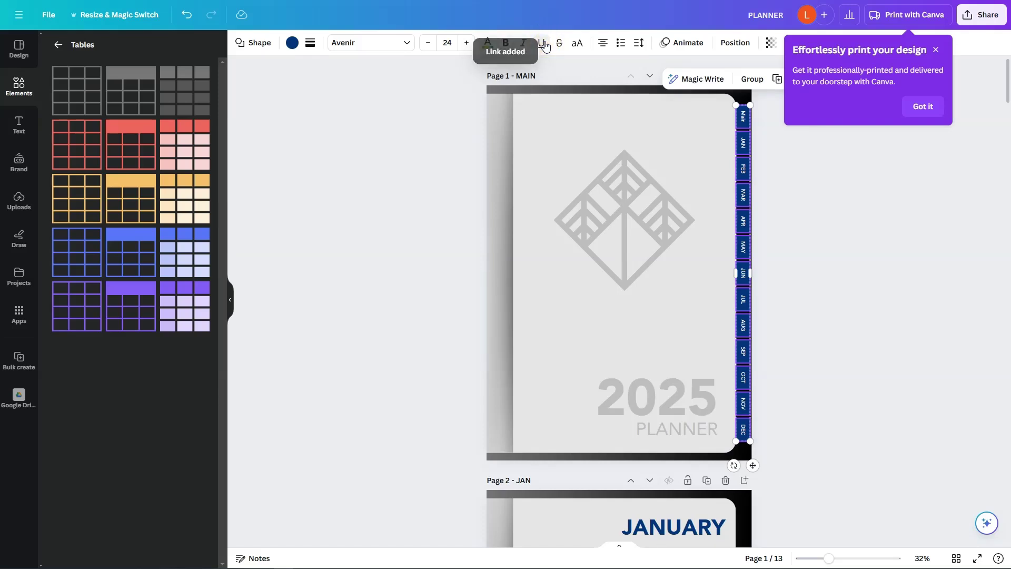
left_click(781, 142)
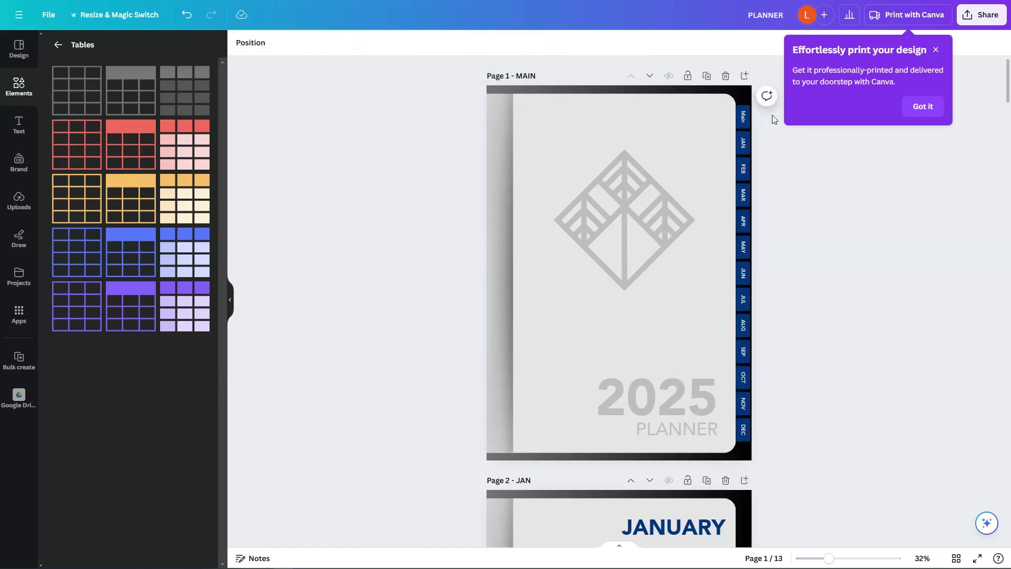
Step: Copy all the linked tabs, from Main to DEC, from the cover page onto the January page
left_click_drag(772, 115, 734, 446)
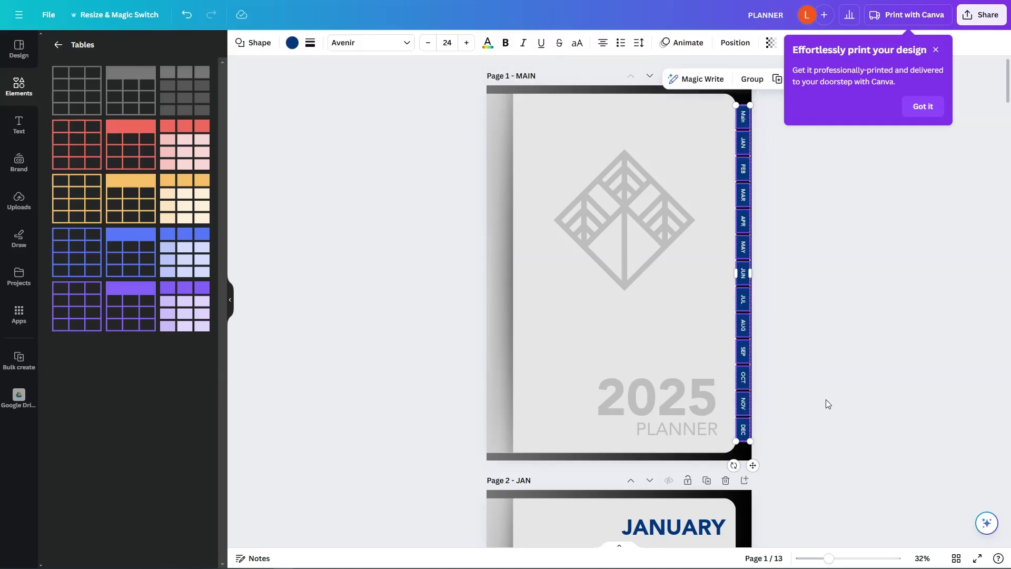
scroll(830, 397, "down", 7)
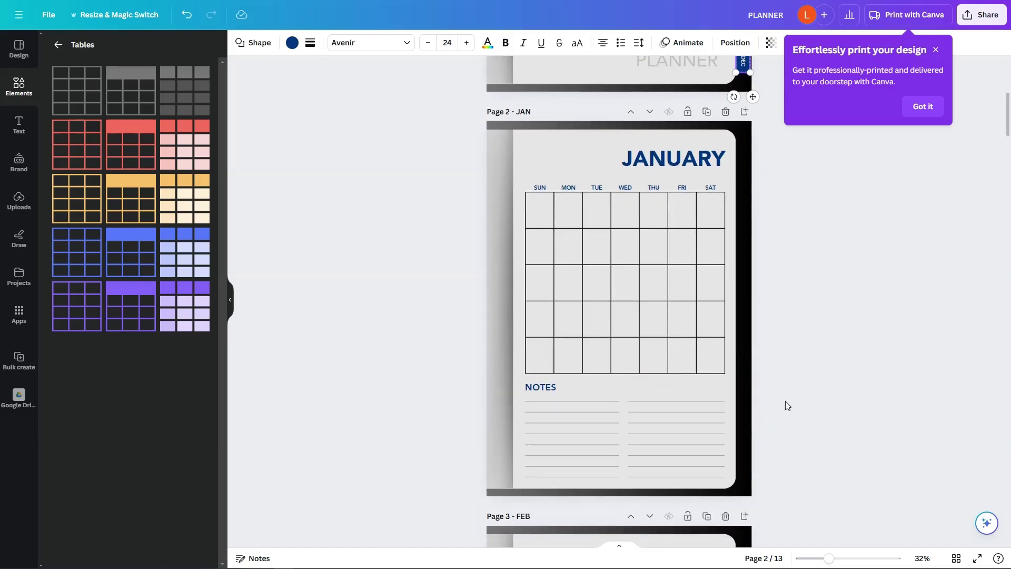
left_click(803, 396)
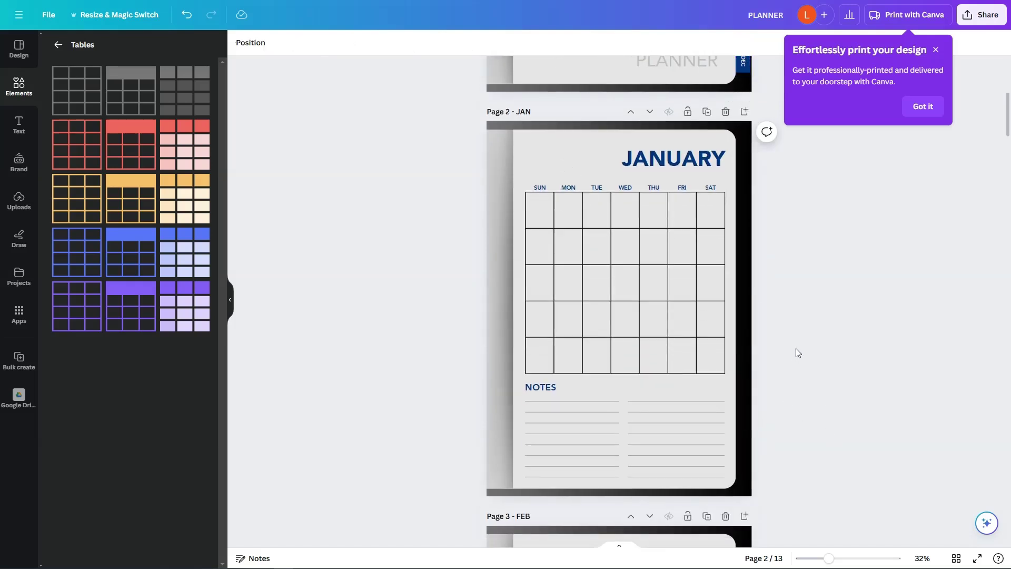
key("ctrl+v")
left_click(813, 350)
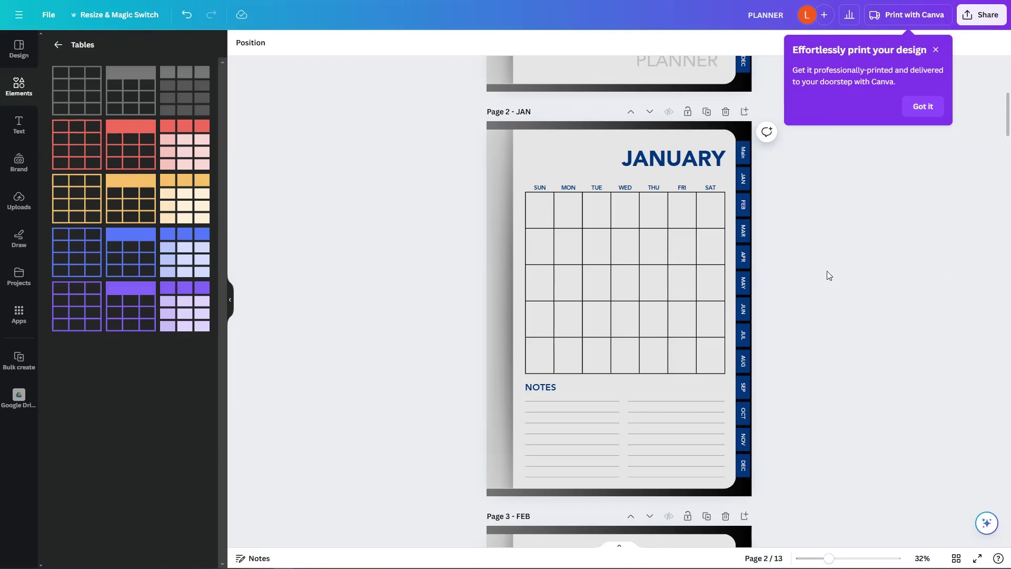
Step: Check which document page the DEC tab copied onto the January page links to
left_click_drag(1008, 124, 998, 162)
scroll(797, 205, "up", 3)
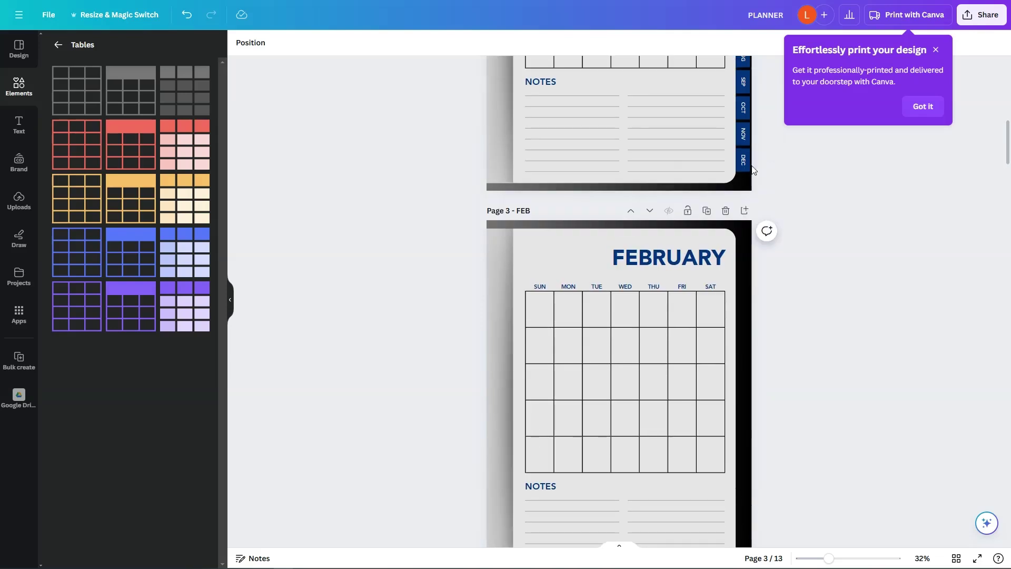
left_click(743, 170)
left_click(732, 122)
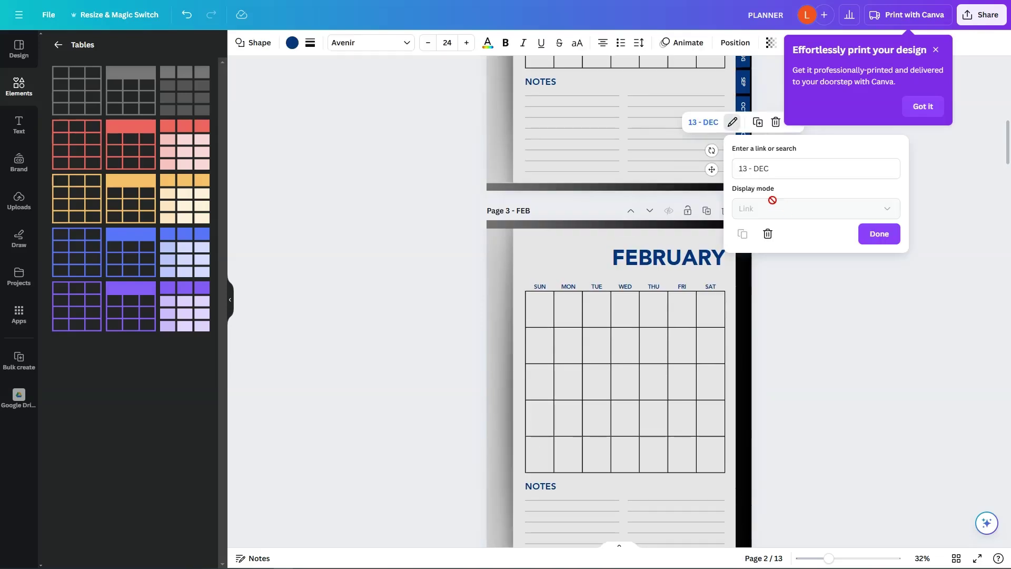
key("Escape")
Step: Paste the full set of linked tabs onto the February, March and April pages
scroll(839, 280, "down", 3)
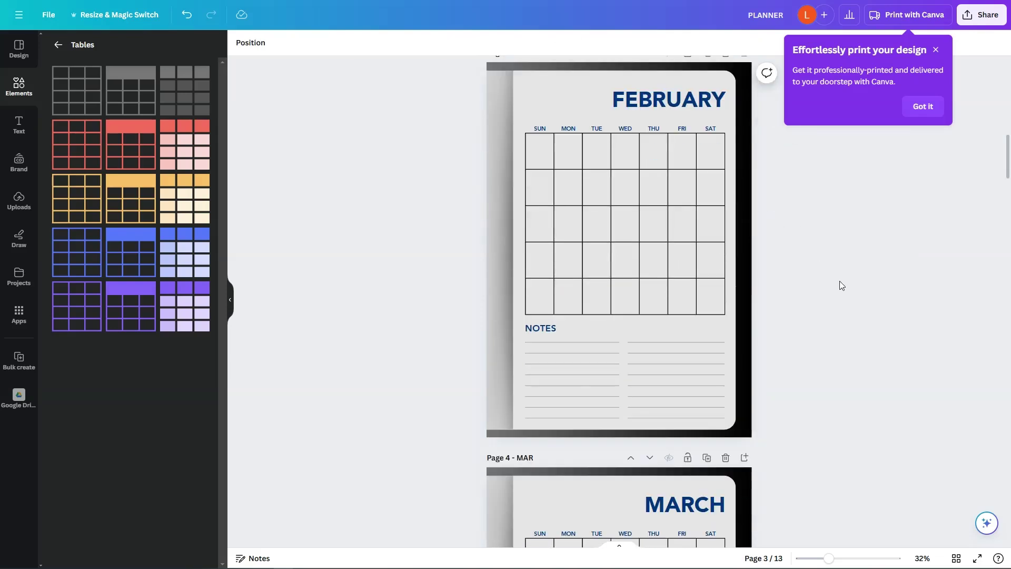
scroll(843, 303, "down", 7)
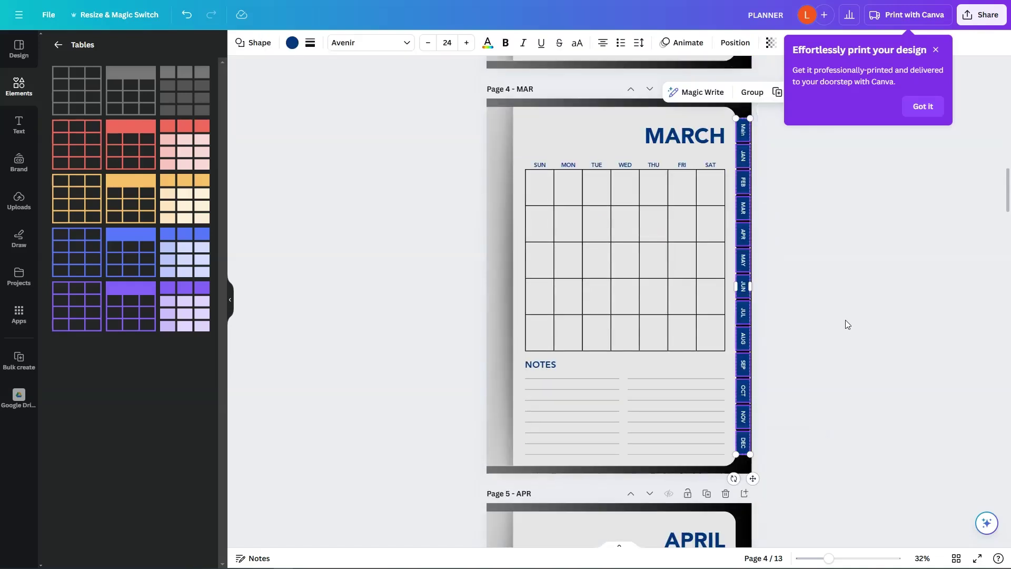
scroll(833, 334, "down", 6)
left_click(820, 348)
scroll(744, 126, "down", 1)
key("Tab")
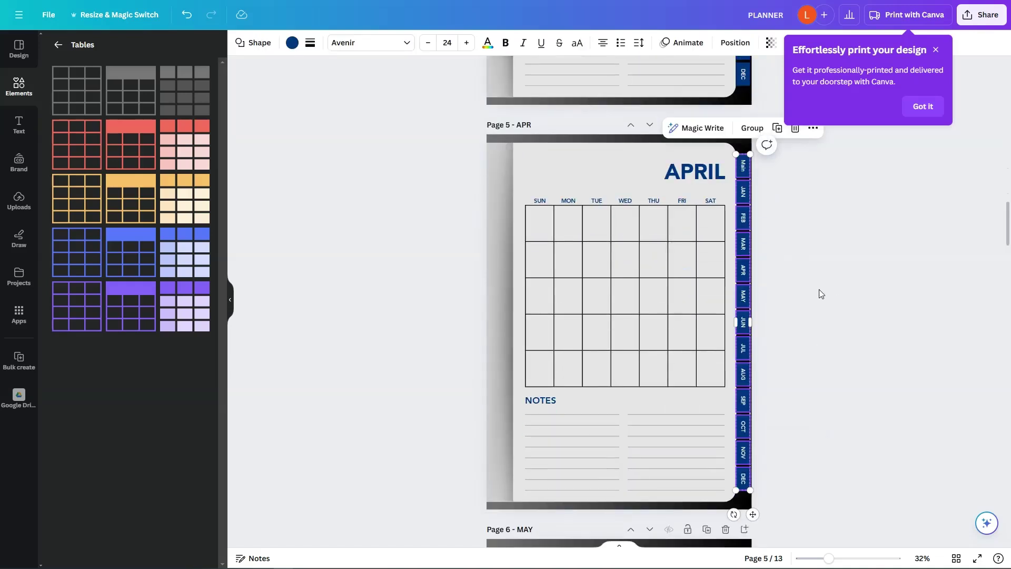
Step: Paste the full set of linked tabs onto the May and June pages
scroll(829, 327, "down", 7)
left_click(798, 322)
scroll(855, 312, "down", 1)
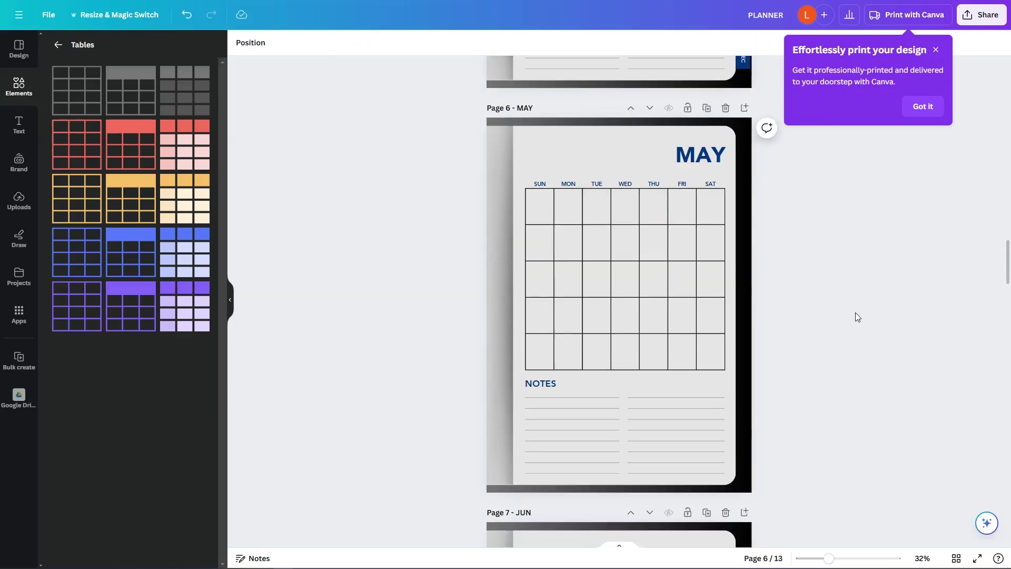
key("Tab")
scroll(827, 331, "down", 6)
scroll(822, 343, "down", 1)
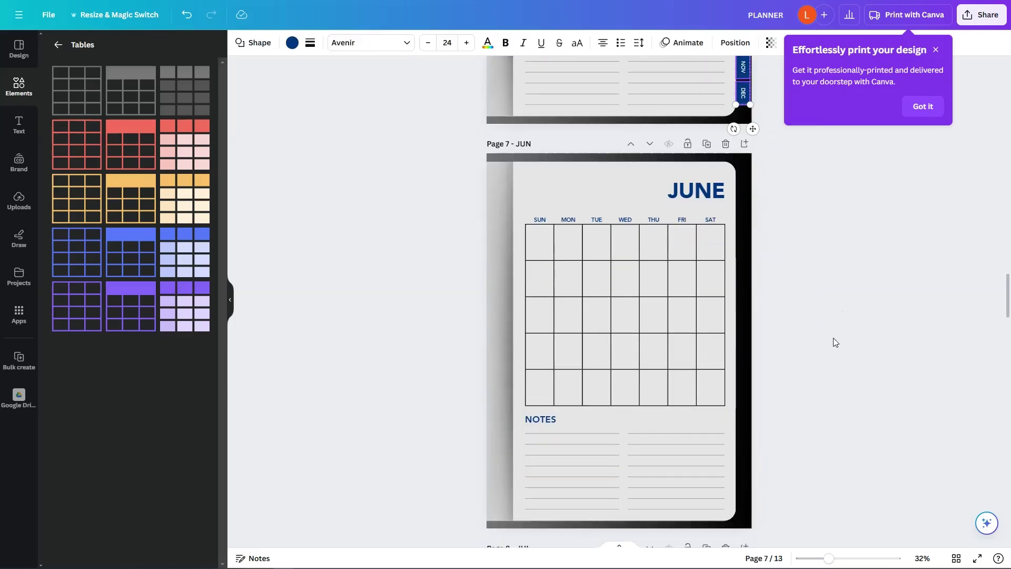
left_click(837, 335)
key("Tab")
Step: Paste the full set of linked tabs onto the July and August pages
scroll(832, 348, "down", 9)
scroll(826, 365, "down", 1)
left_click(826, 365)
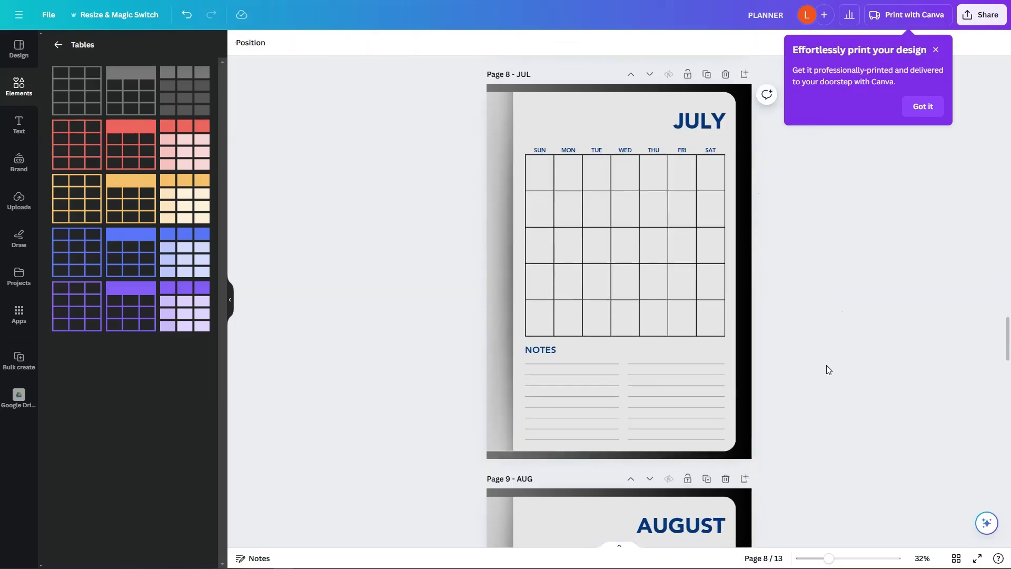
scroll(817, 374, "down", 7)
key("Tab")
left_click(809, 389)
key("Tab")
Step: Paste the full set of linked tabs onto the September and October pages
scroll(825, 387, "down", 7)
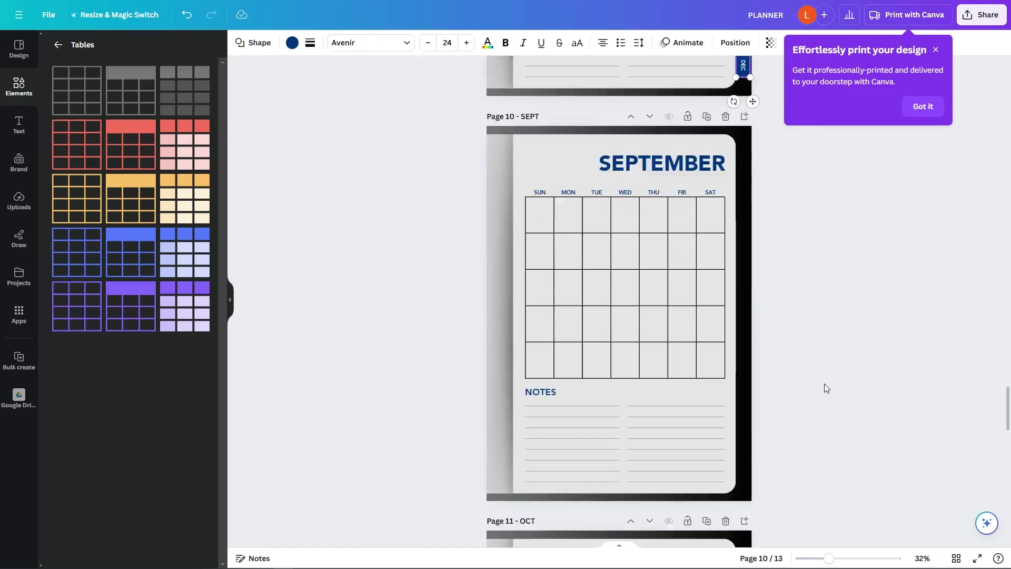
left_click(827, 359)
key("Tab")
scroll(828, 363, "down", 6)
left_click(824, 372)
key("Tab")
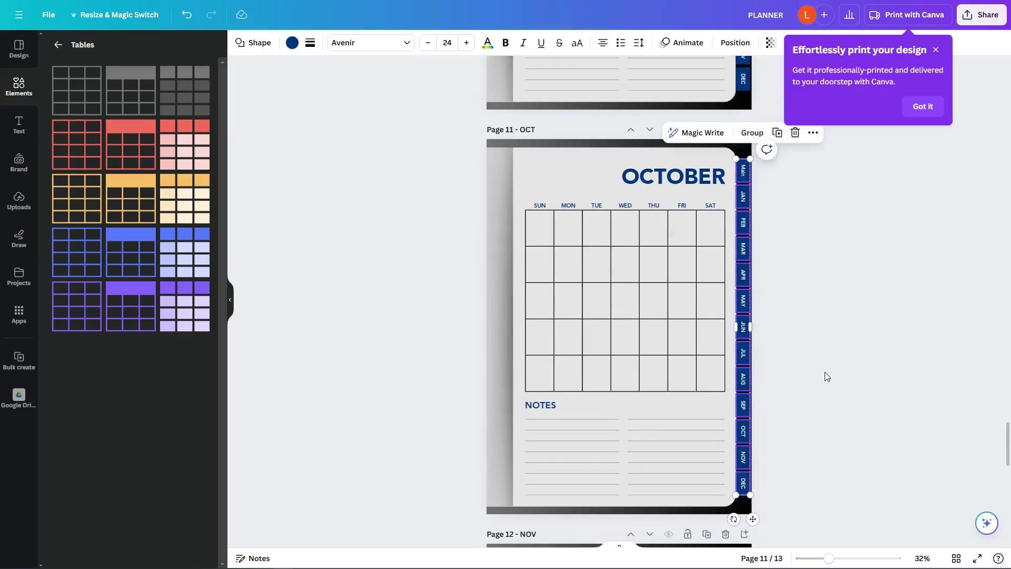
Step: Paste the full set of linked tabs onto the November and December pages
scroll(825, 372, "down", 6)
left_click(829, 359)
key("Tab")
scroll(829, 359, "down", 6)
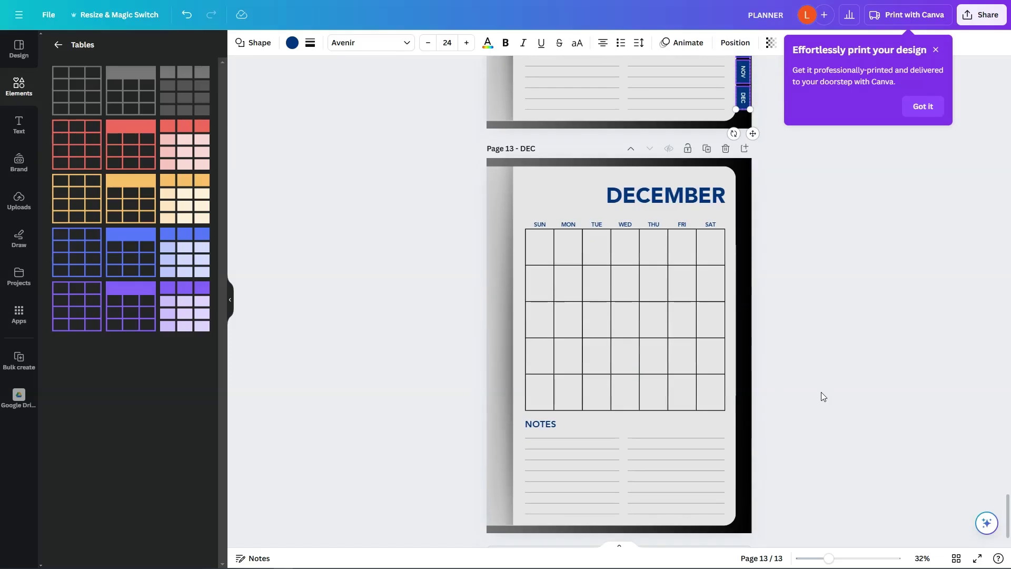
left_click(821, 392)
key("Tab")
left_click(868, 447)
Step: Fill the Main tab on the cover page with the gold colour from the Urban Pulse palette
scroll(868, 447, "up", 15)
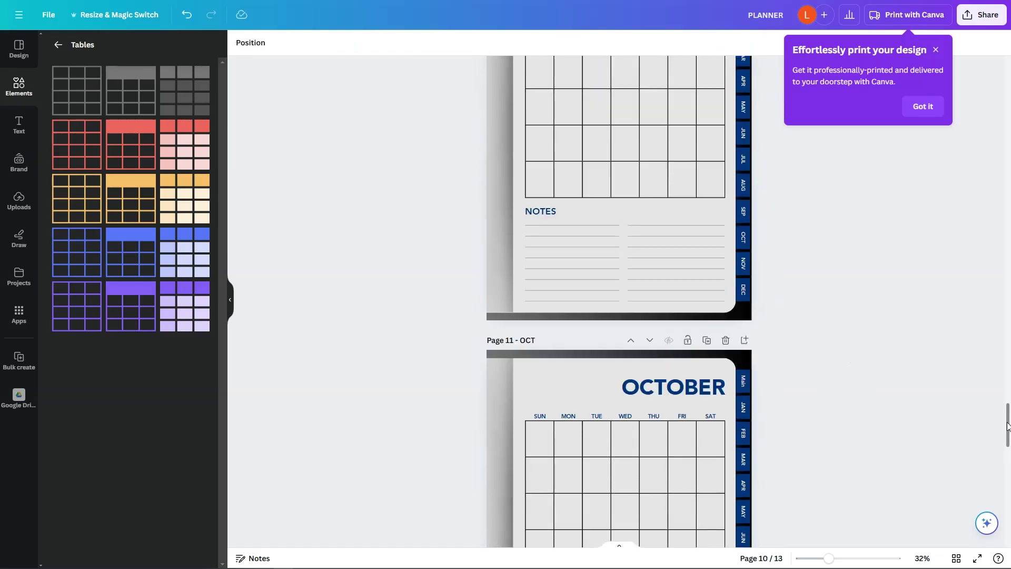
left_click_drag(1007, 426, 1008, 68)
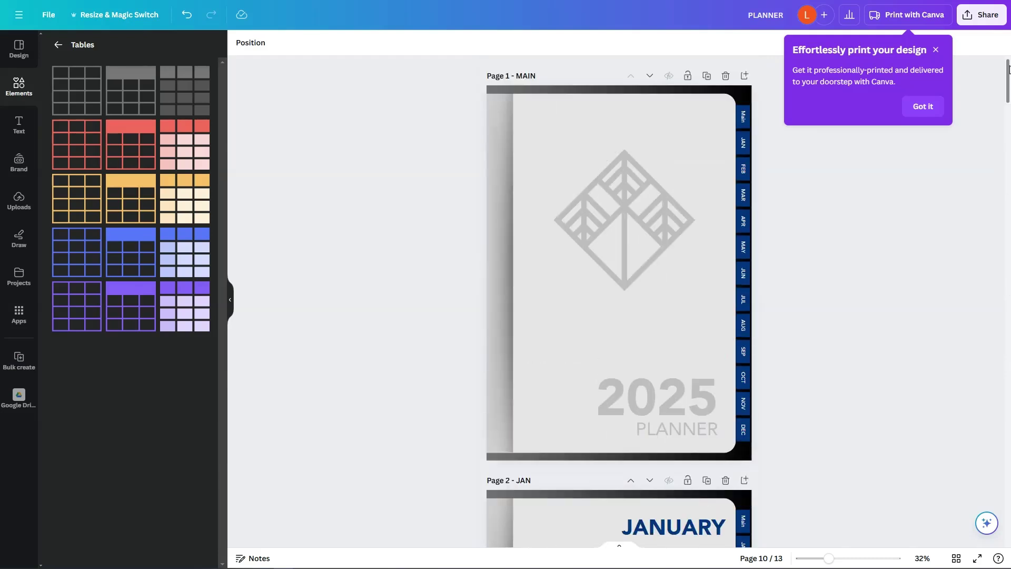
left_click(749, 116)
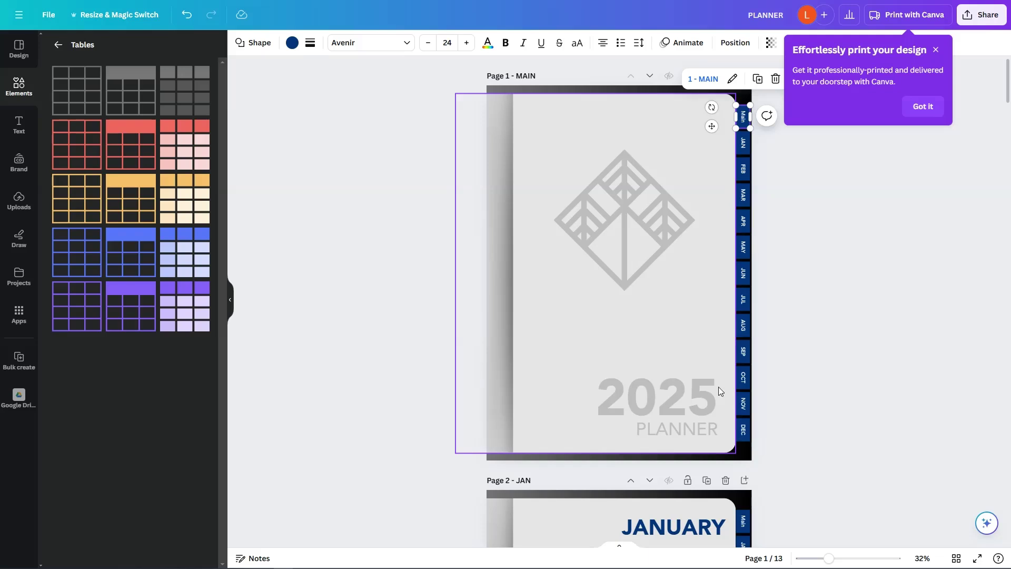
left_click(291, 47)
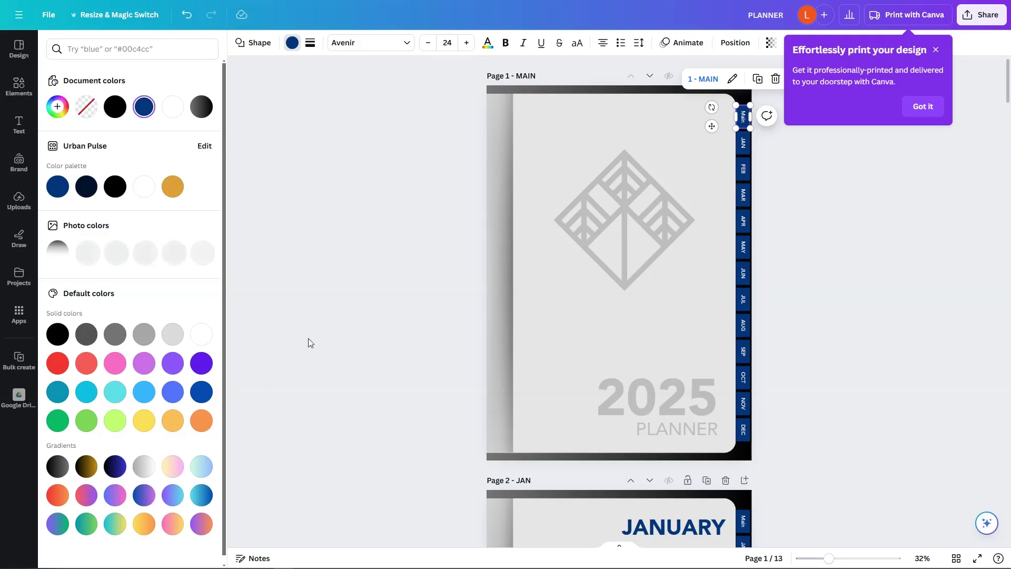
left_click(173, 187)
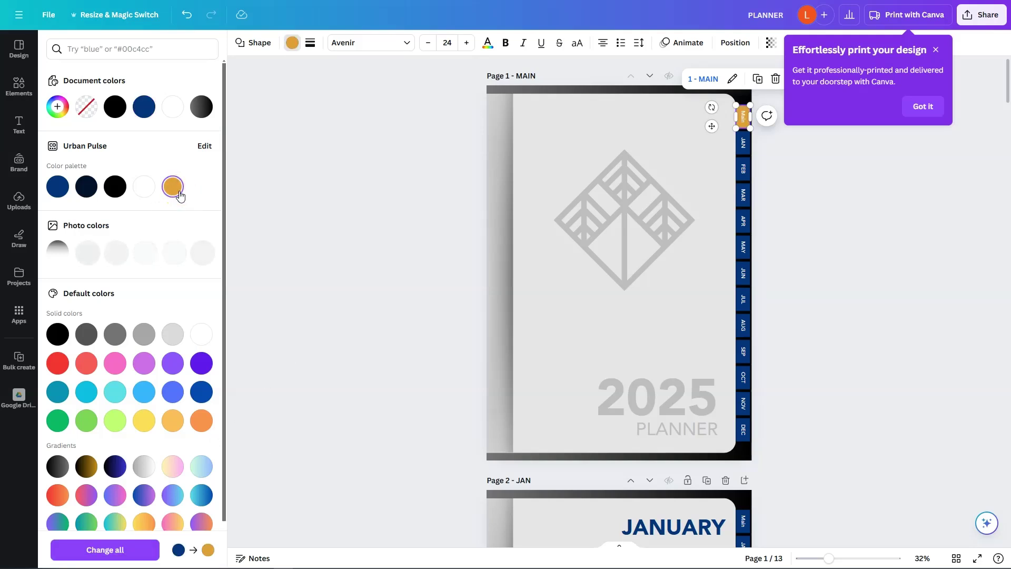
left_click(862, 271)
Step: Fill each month's own tab with the same gold on its page, from JAN on the January page to DEC on the December page
scroll(861, 274, "down", 4)
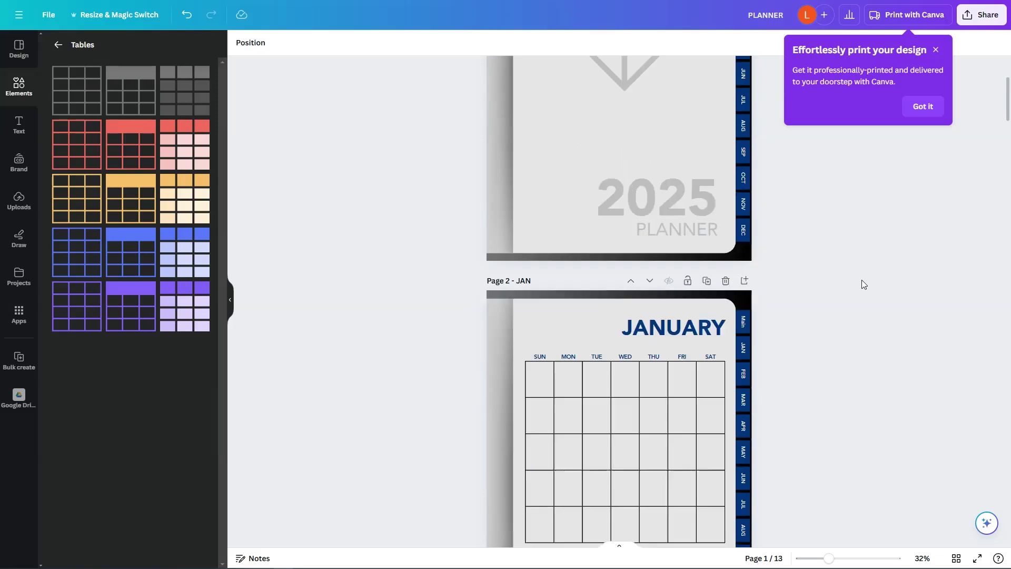
scroll(863, 284, "down", 2)
left_click(749, 241)
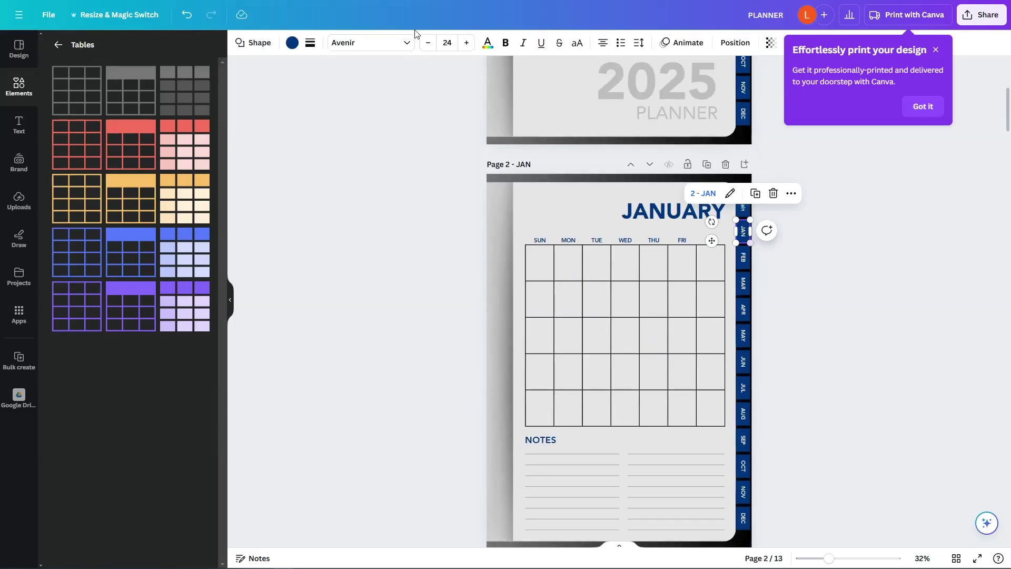
left_click(291, 43)
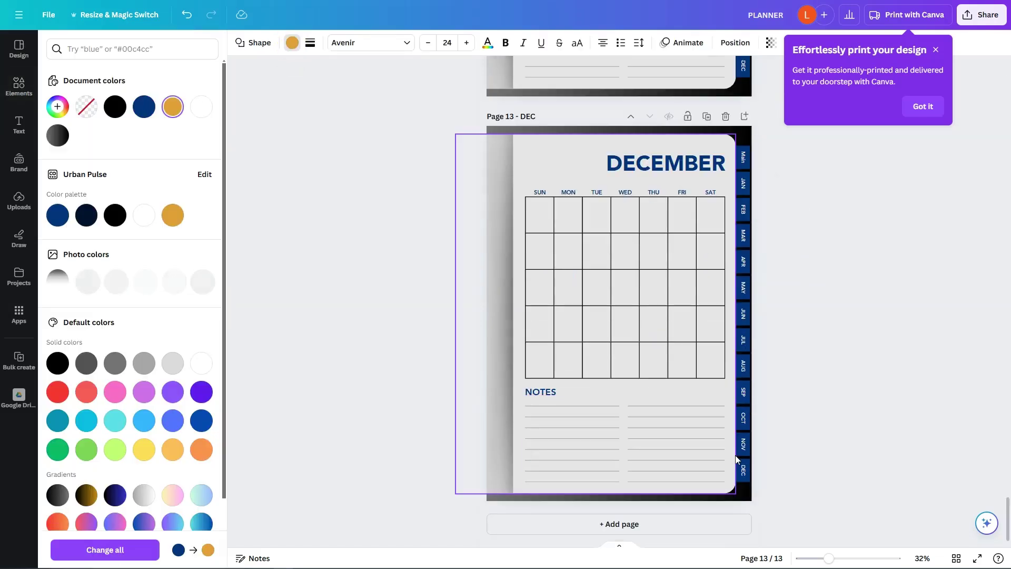
left_click(743, 469)
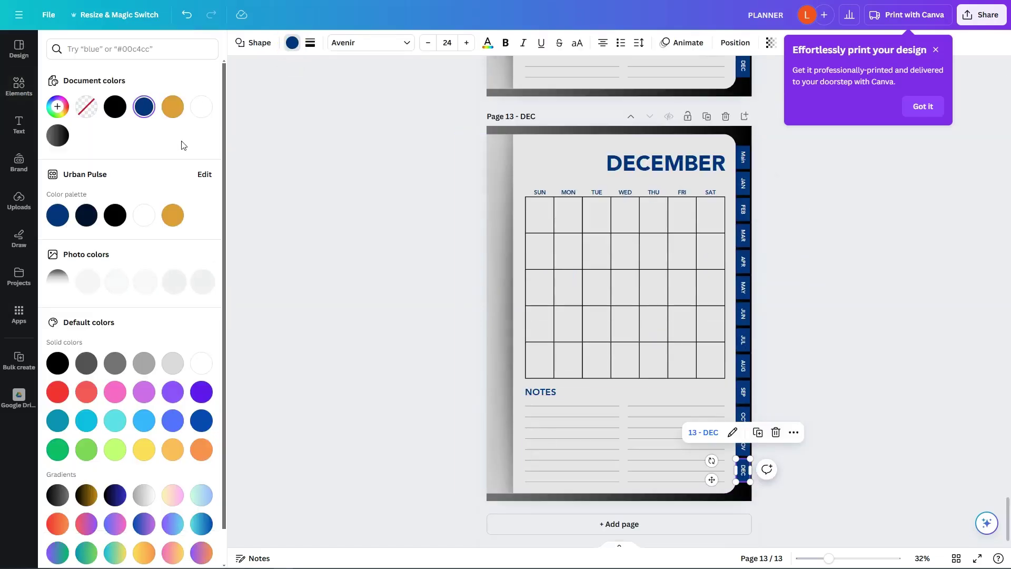
left_click(173, 107)
left_click(869, 340)
Step: Download all 13 pages of the planner as a PDF Standard file and dismiss the print offer
scroll(861, 369, "up", 2)
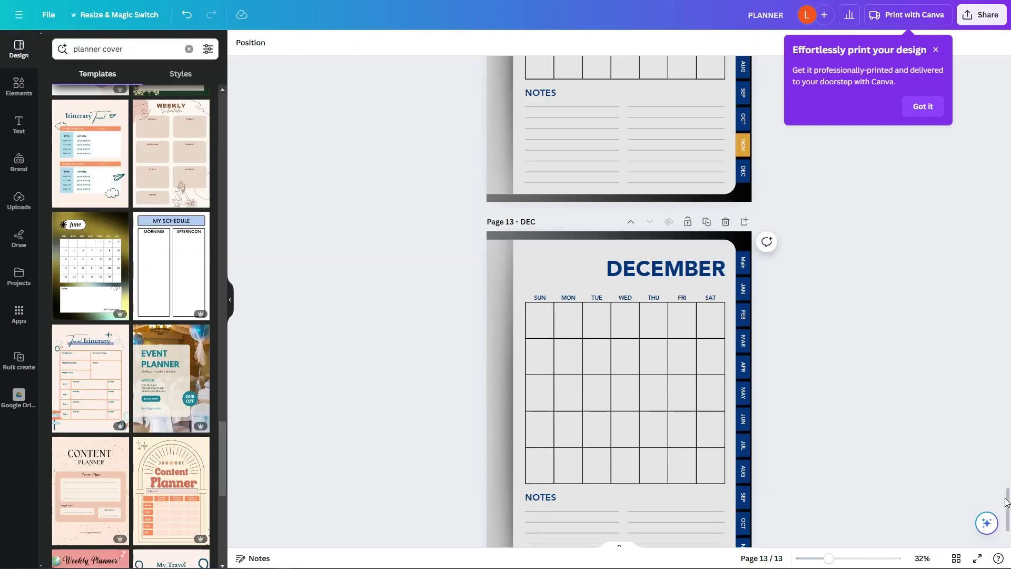
left_click_drag(1007, 501, 1007, 120)
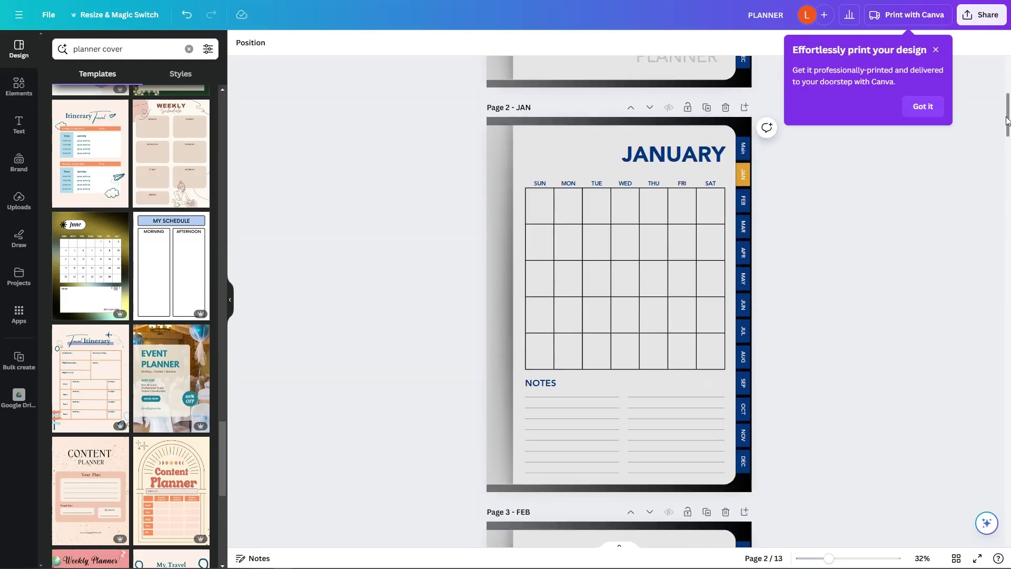
scroll(885, 213, "up", 5)
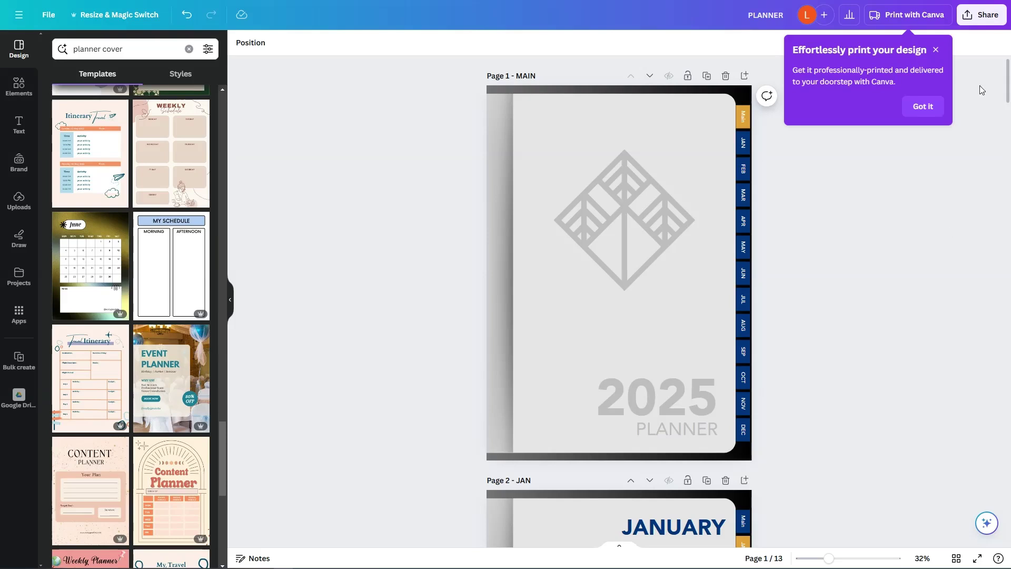
left_click(982, 15)
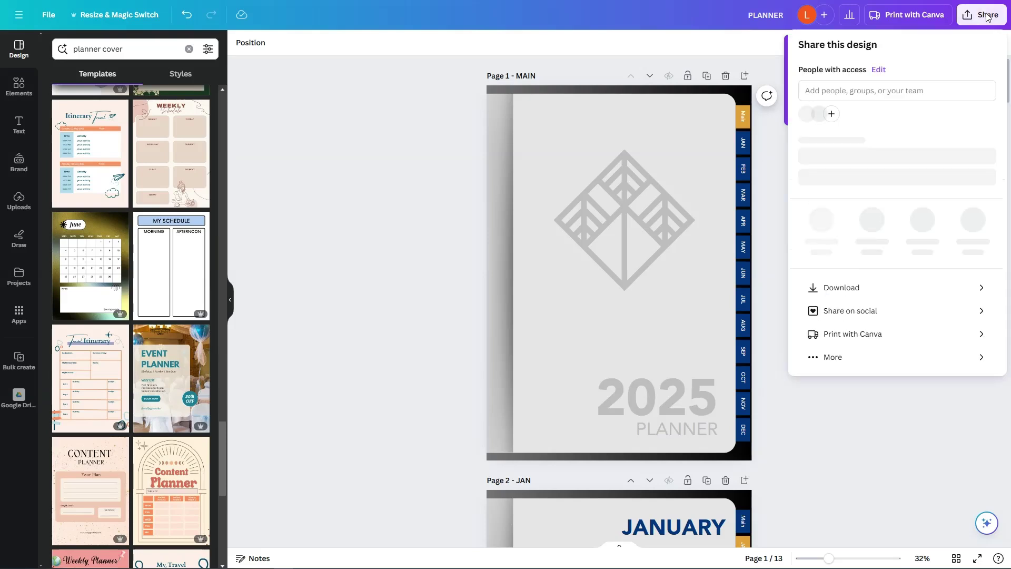
left_click(877, 295)
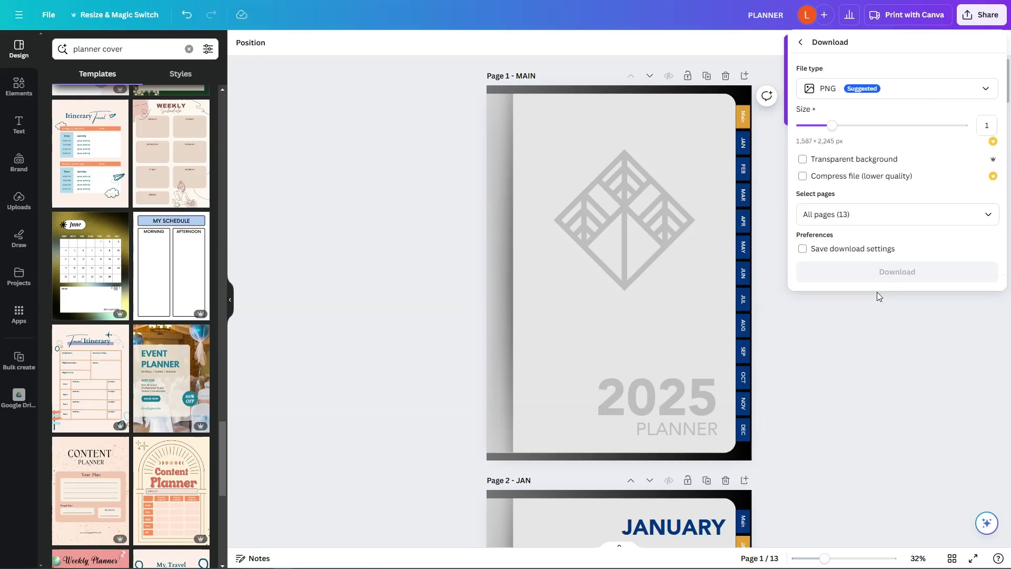
left_click(868, 93)
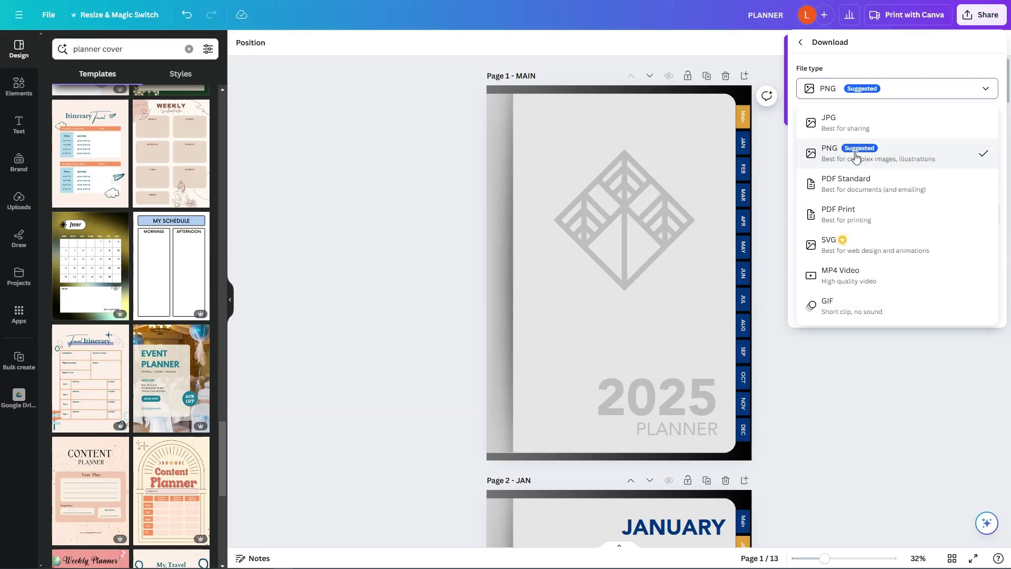
left_click(851, 185)
left_click(895, 219)
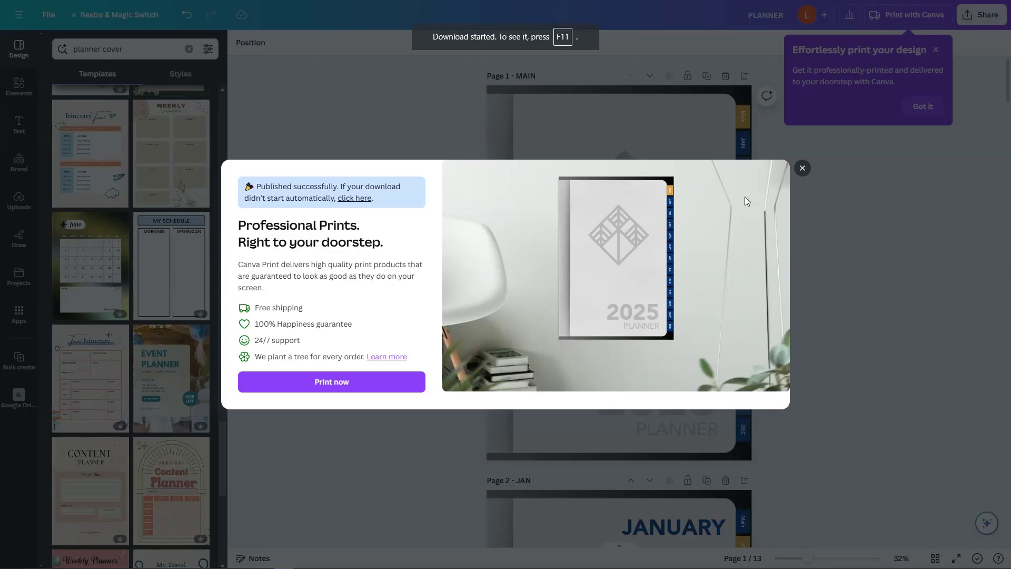
left_click(800, 170)
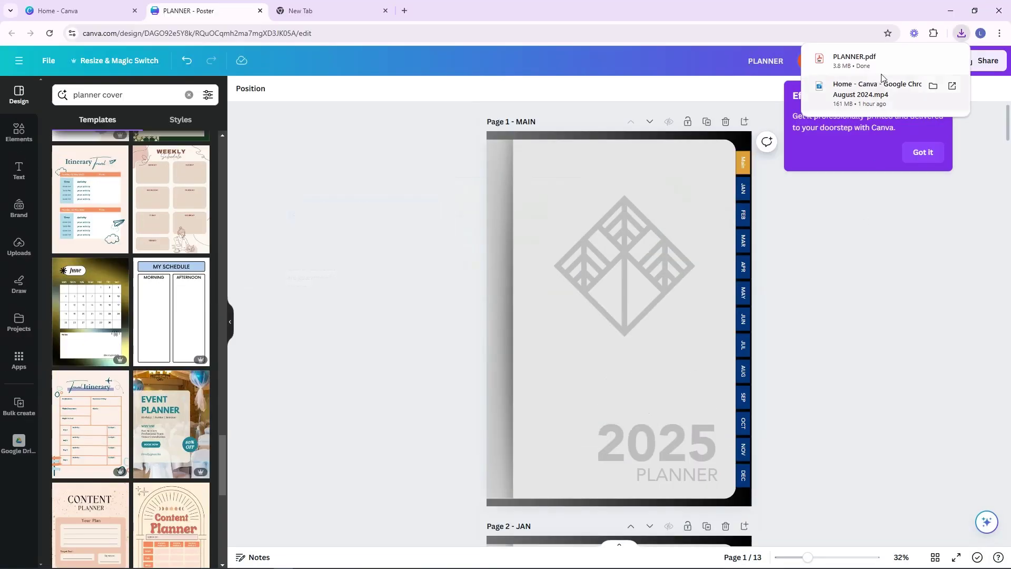
Step: Open the downloaded PLANNER.pdf in the browser's PDF viewer and fit the whole cover page in view
left_click_drag(736, 33, 536, 7)
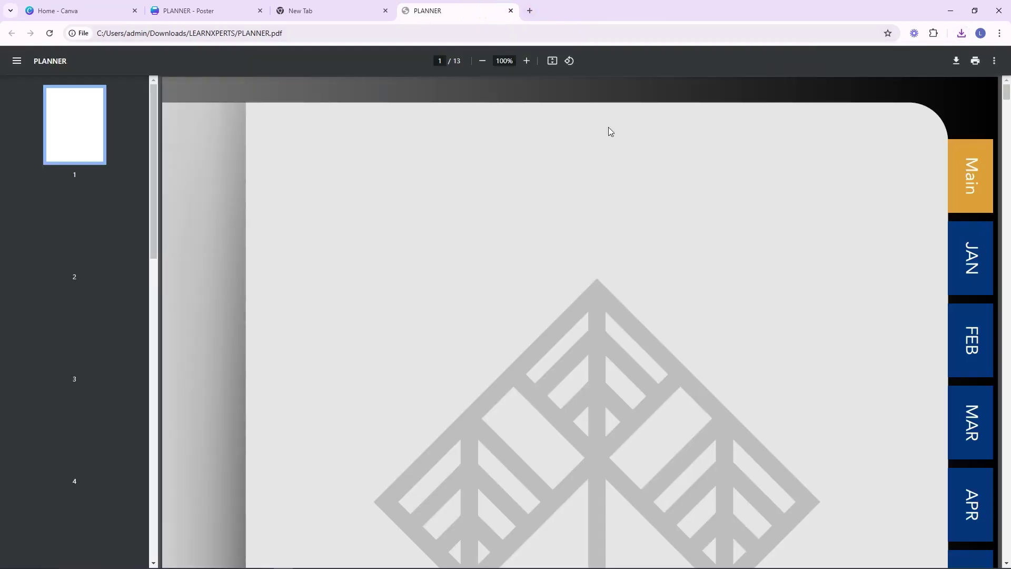
left_click(552, 61)
scroll(602, 156, "down", 2)
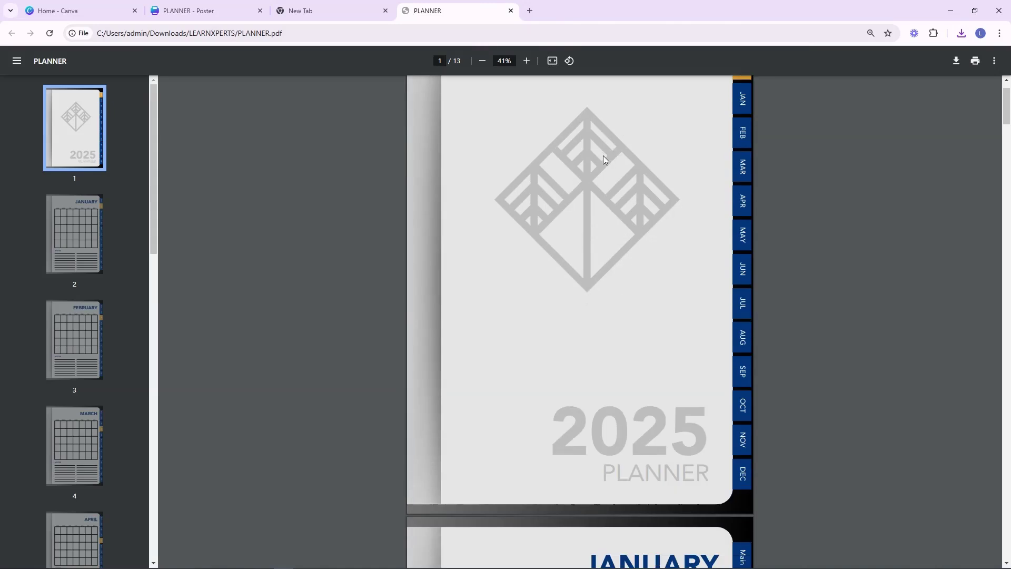
scroll(602, 156, "up", 2)
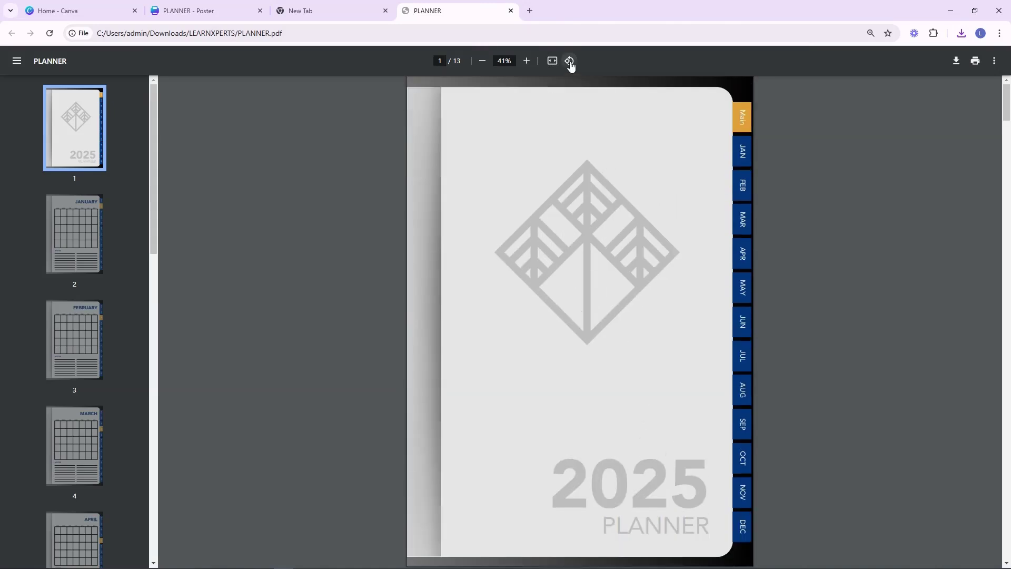
Step: Test the page links in the PDF by following the JAN, JUL, NOV, Main, DEC, MAY, APR, FEB and AUG tabs, returning to January
left_click(745, 154)
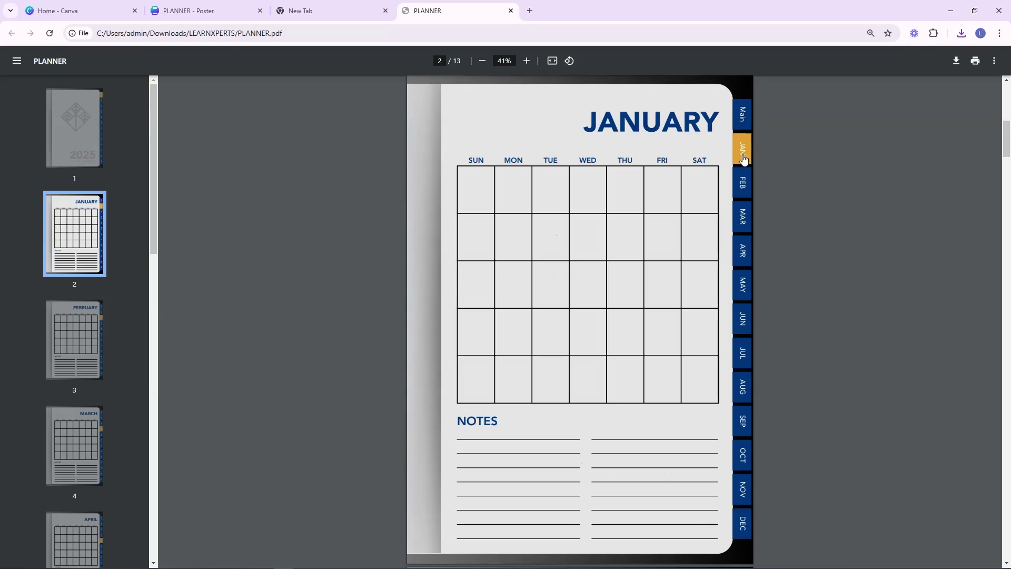
left_click(741, 352)
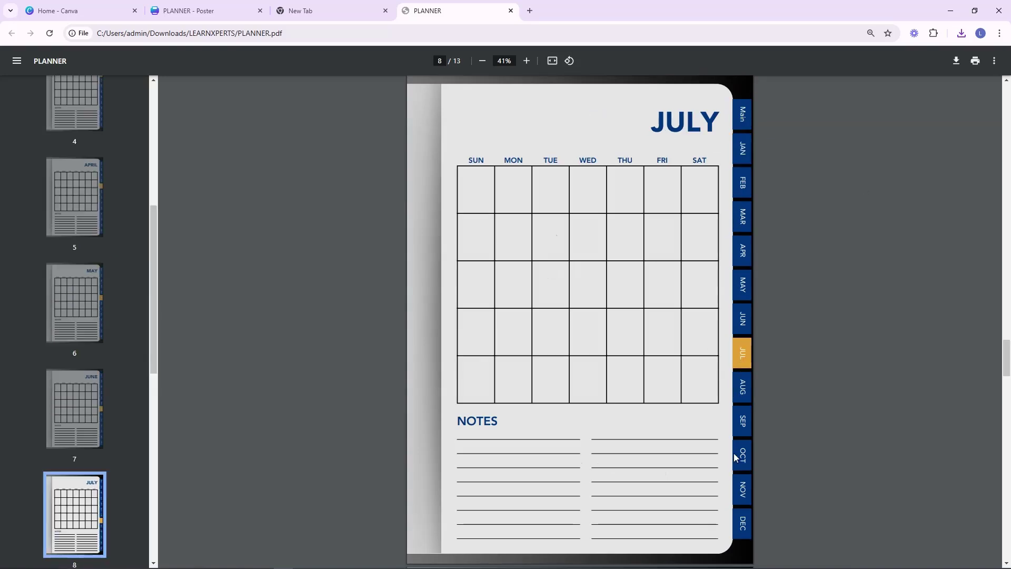
left_click(742, 488)
left_click(742, 122)
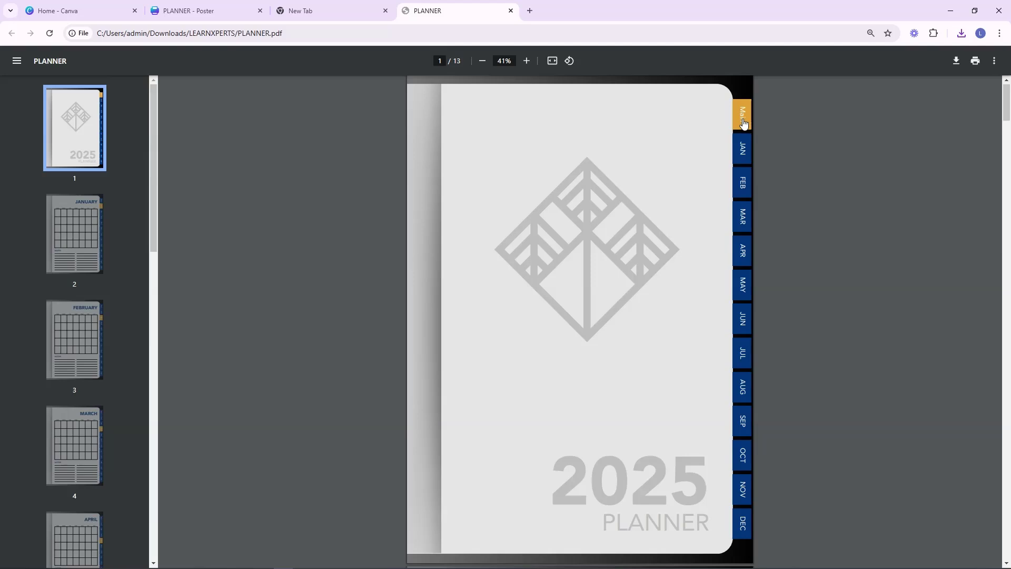
left_click(743, 527)
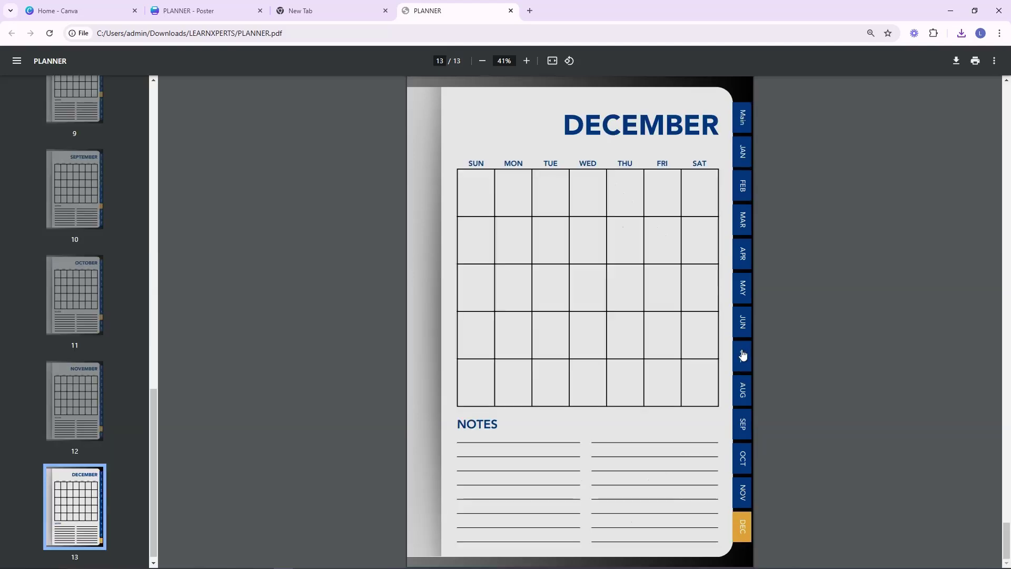
left_click(742, 295)
left_click(742, 252)
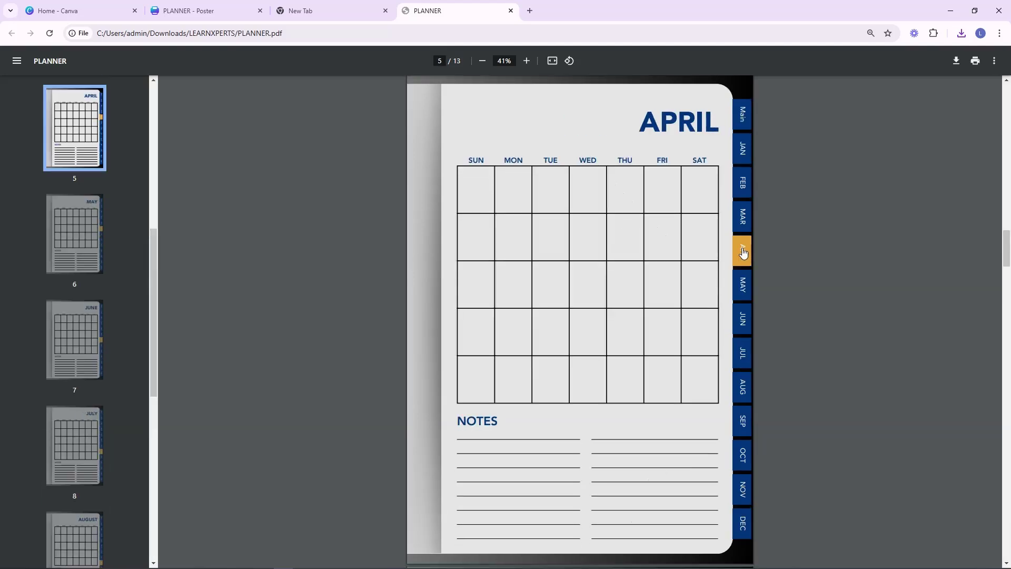
left_click(745, 190)
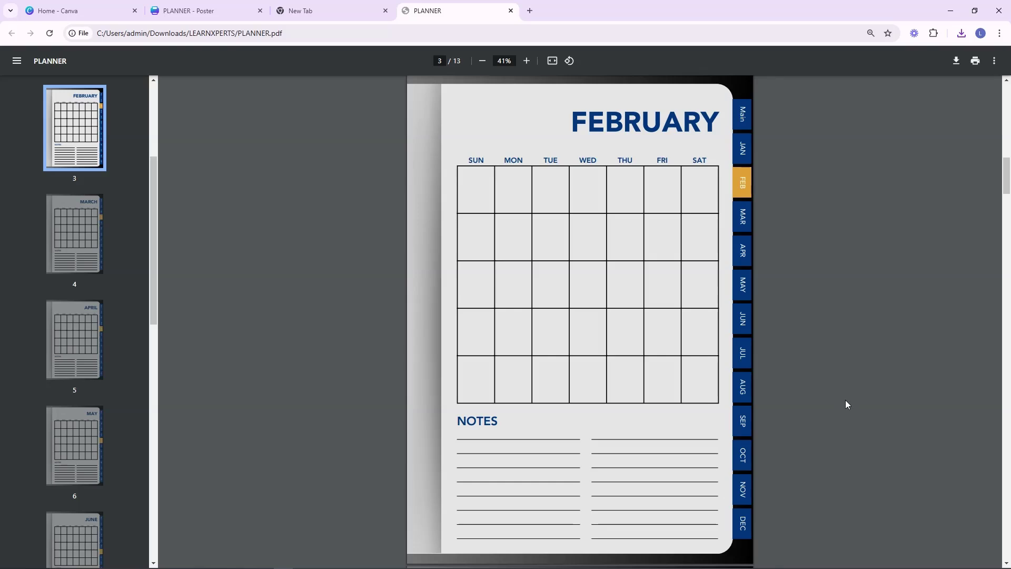
left_click(741, 382)
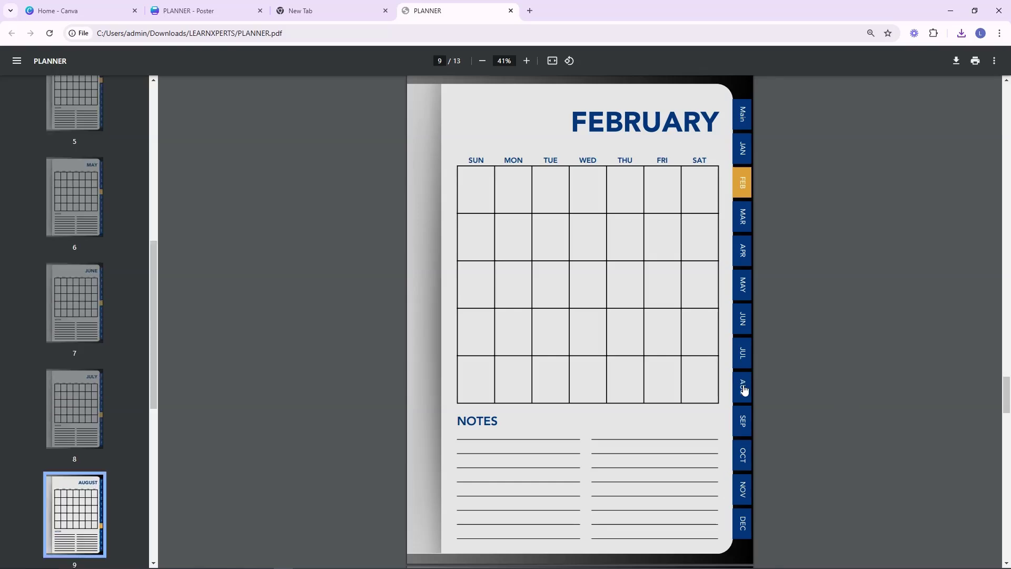
left_click(744, 149)
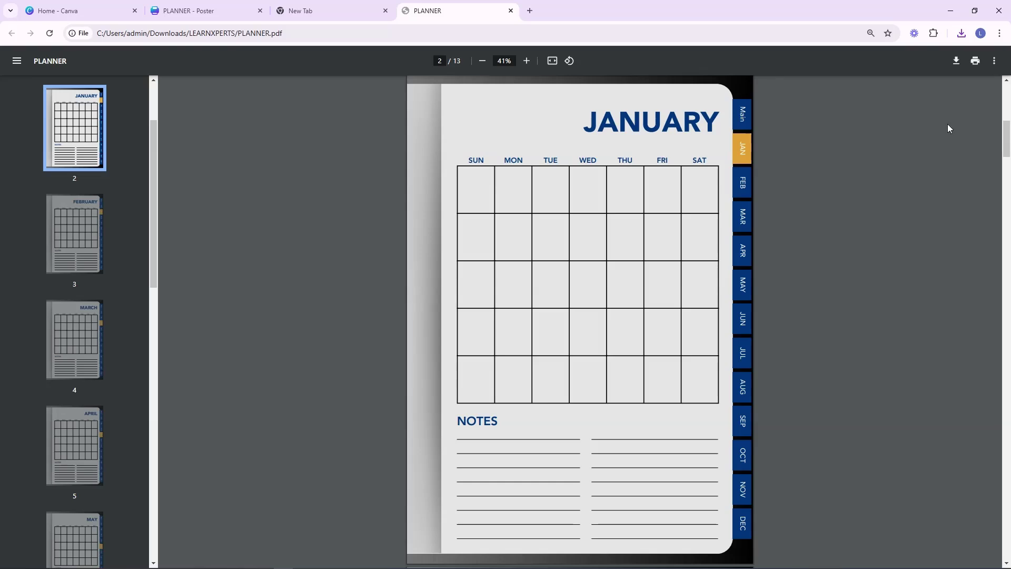
Step: Open the downloaded PLANNER.pdf with the system viewer, Adobe Acrobat, from the browser's recent downloads
left_click(962, 33)
right_click(863, 84)
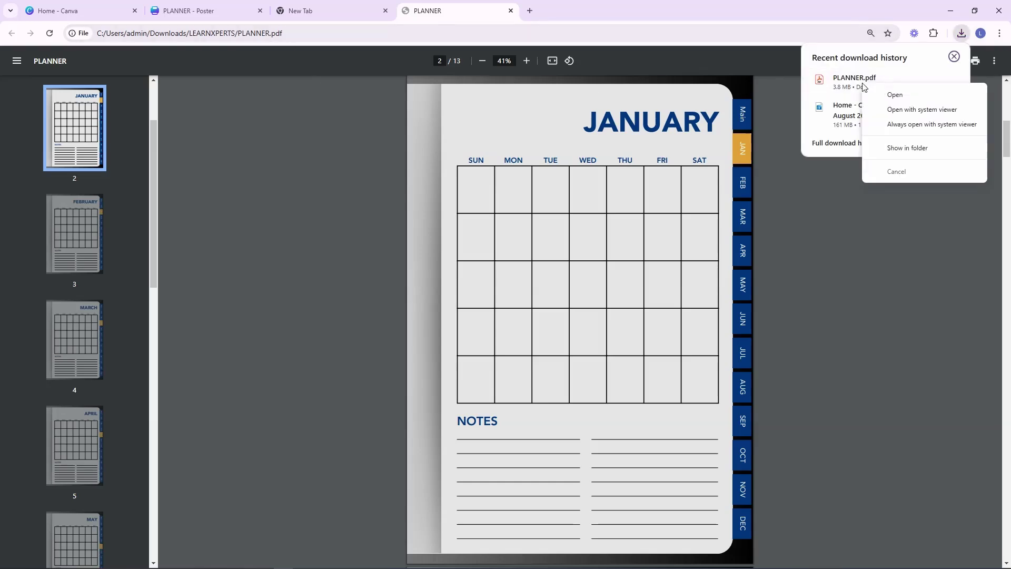
left_click(951, 124)
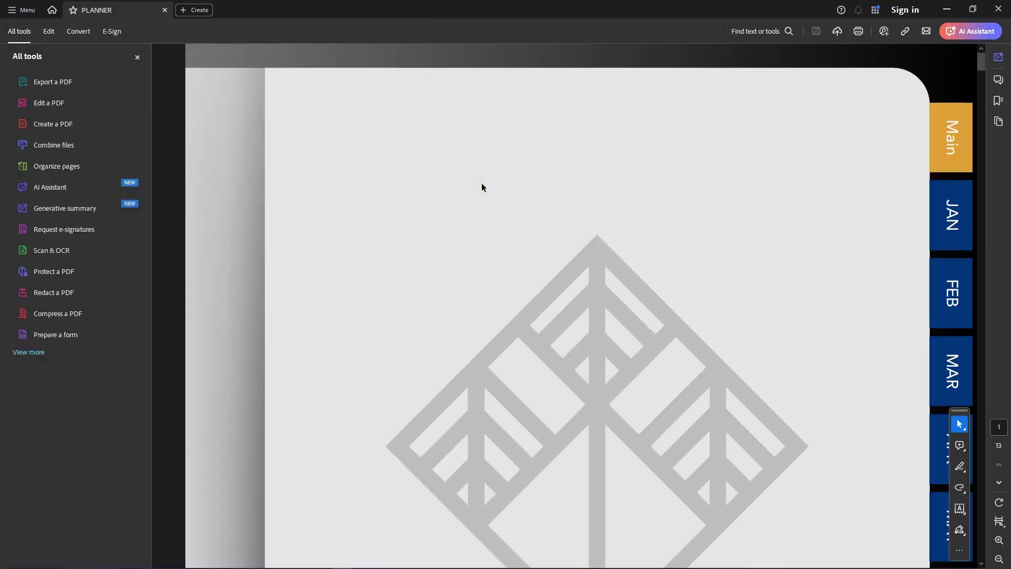
Step: Turn off continuous scrolling and set the page display to Fit height on the cover page
scroll(753, 263, "down", 1)
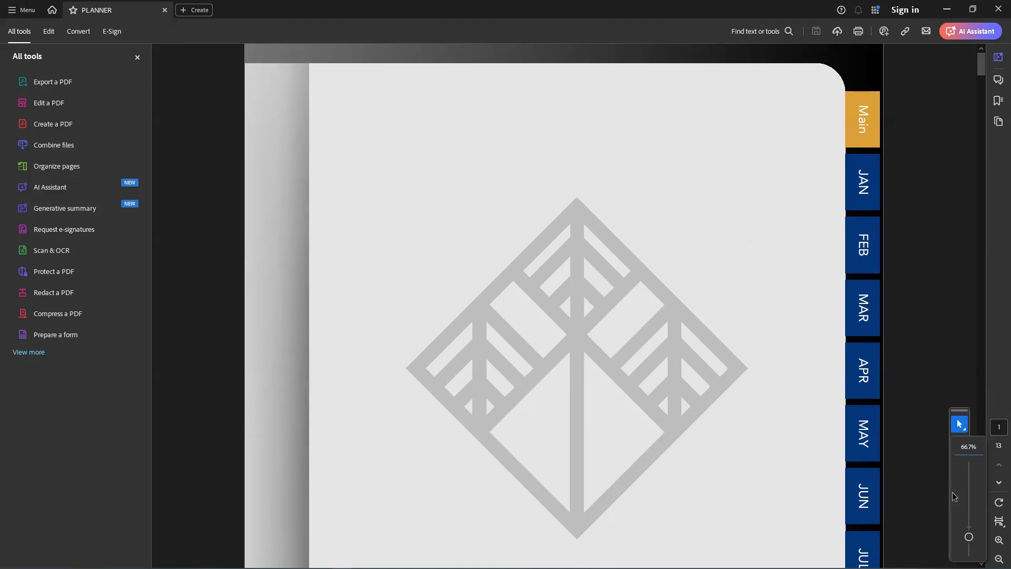
scroll(677, 299, "down", 1)
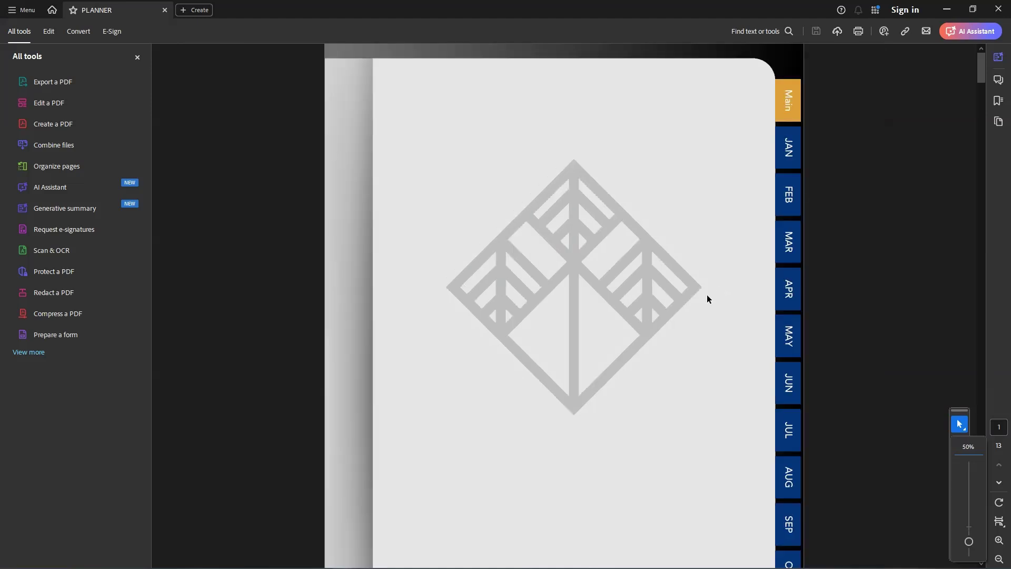
scroll(710, 316, "down", 3)
scroll(583, 248, "up", 3)
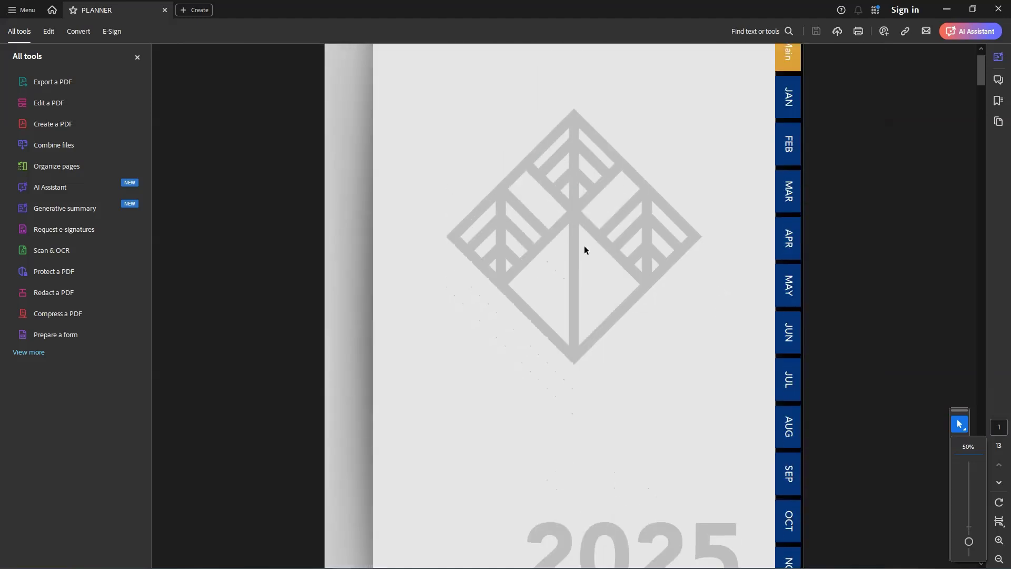
left_click(999, 521)
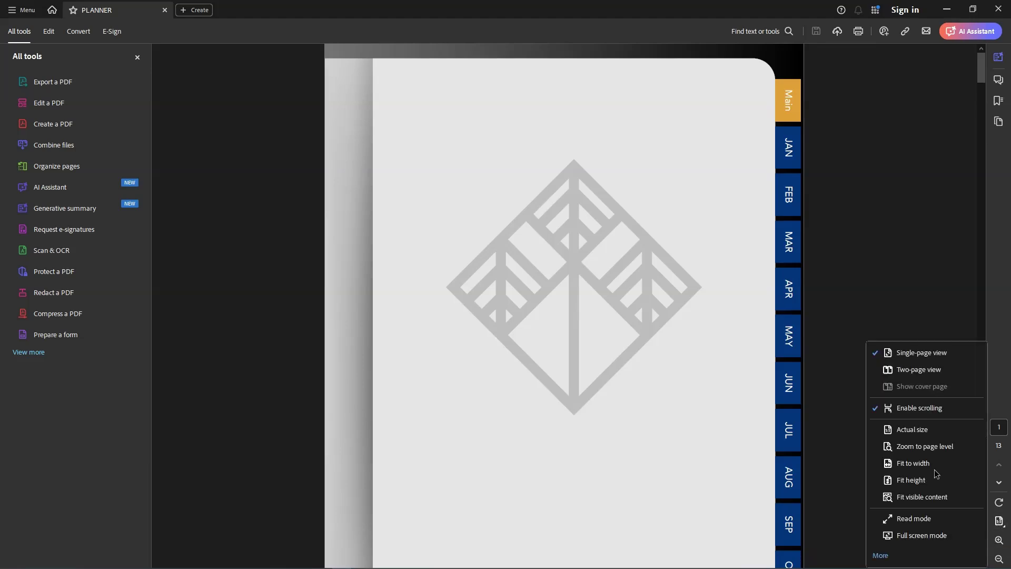
left_click(973, 428)
left_click(999, 522)
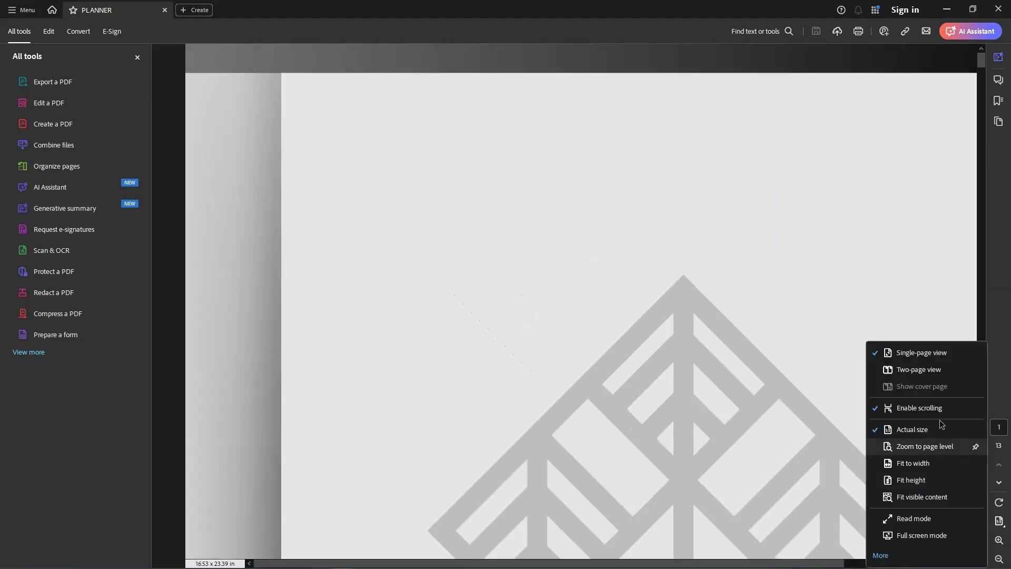
left_click(896, 414)
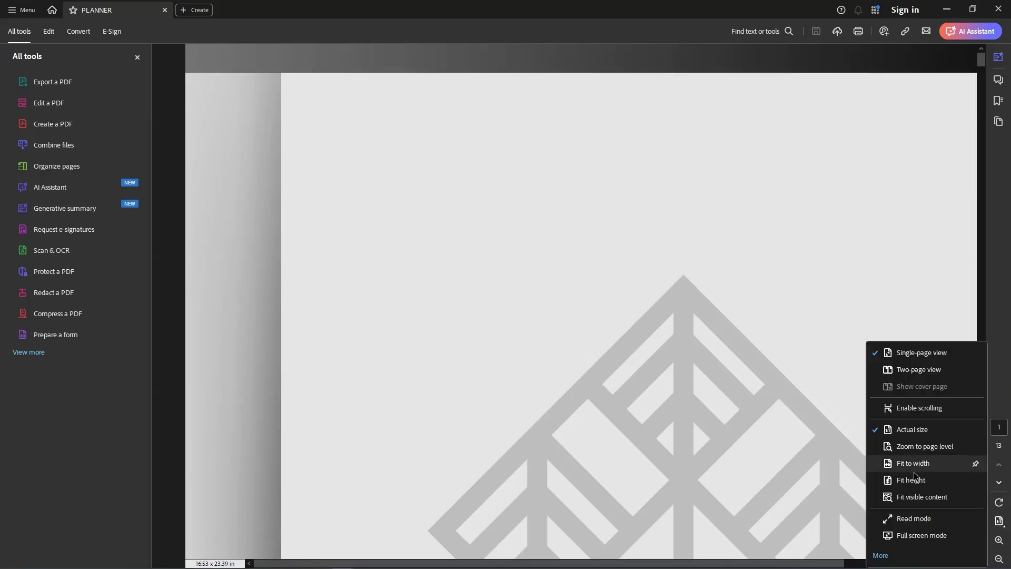
left_click(916, 480)
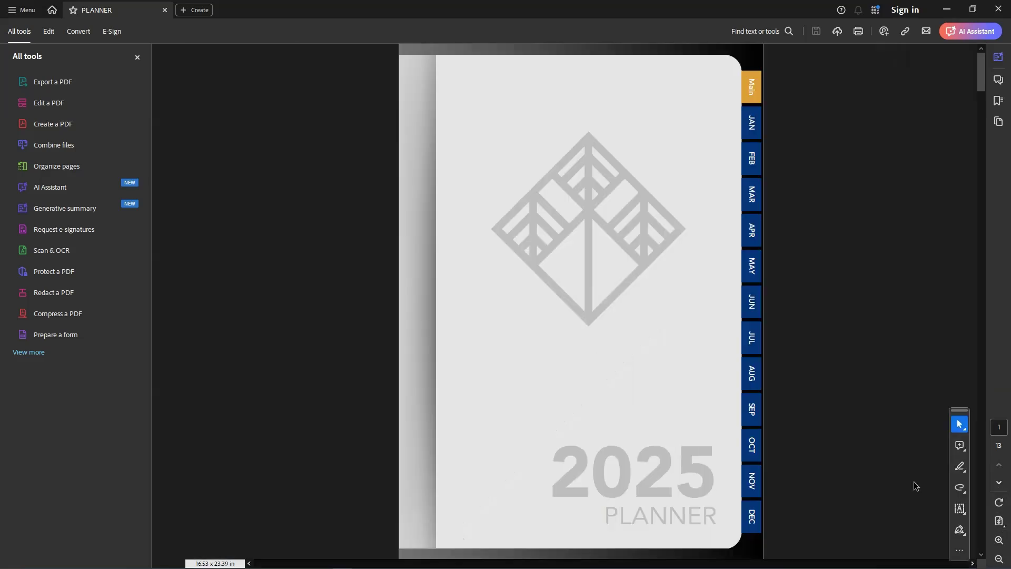
Step: Test the linked tabs in Acrobat by following APR, MAR, FEB, JAN, JUL, AUG, SEP and NOV, ending on the February page
left_click(752, 231)
left_click(752, 194)
left_click(752, 159)
left_click(752, 125)
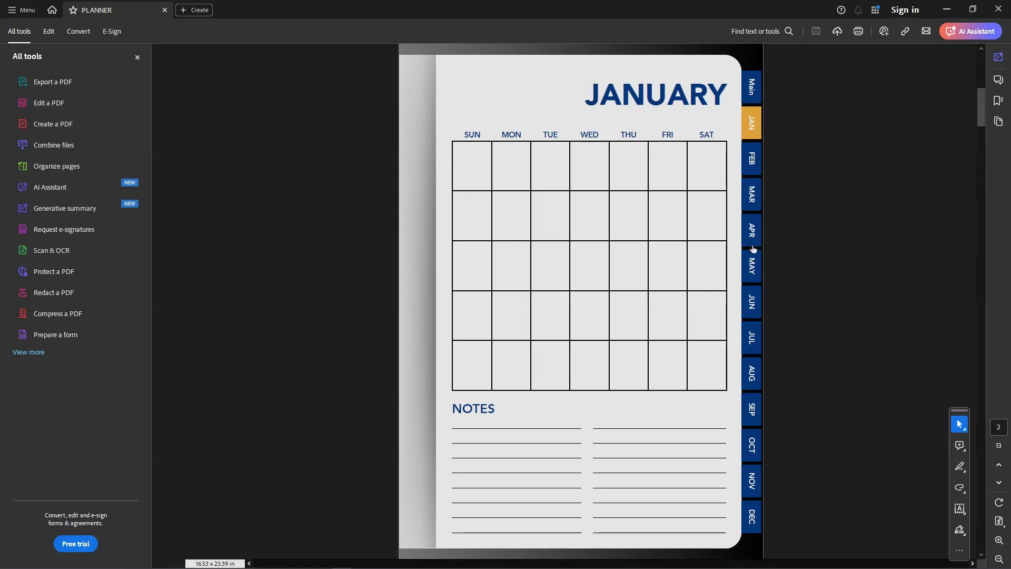
left_click(752, 340)
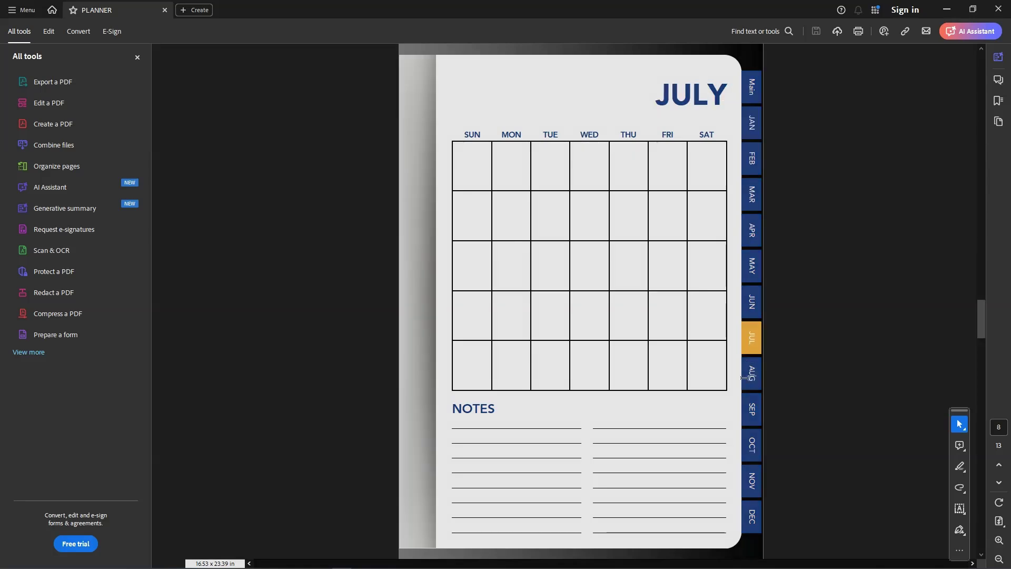
left_click(751, 375)
left_click(752, 410)
scroll(752, 381, "up", 2)
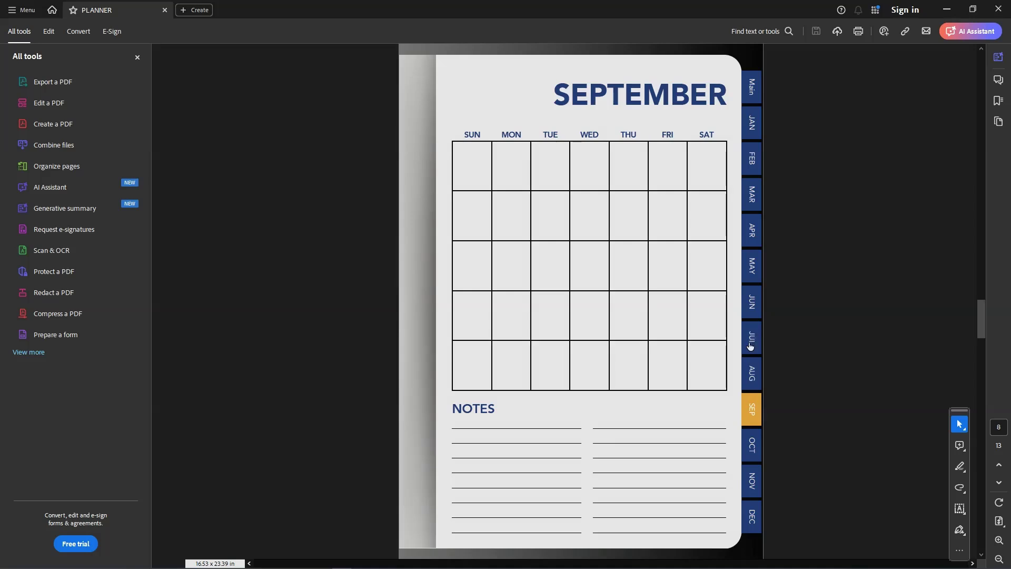
left_click(752, 381)
left_click(752, 481)
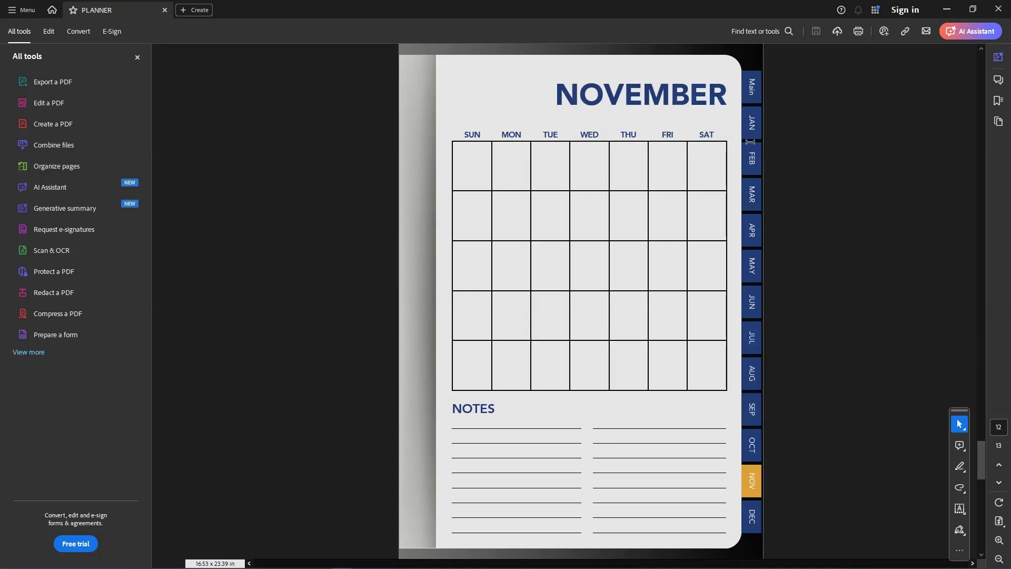
left_click(753, 163)
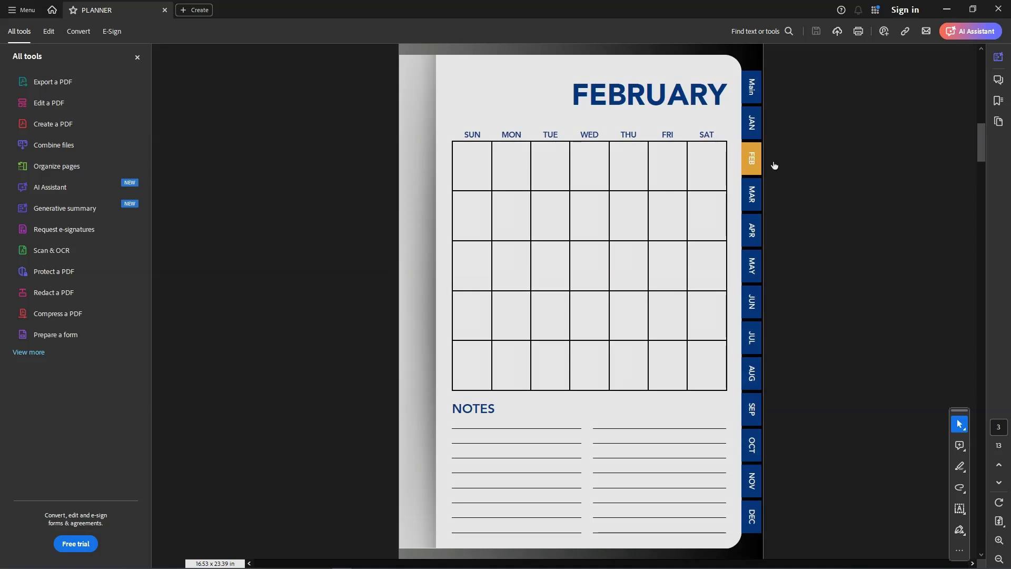
Step: Post the comment "THIS IS A NOTE" on the first Tuesday cell of the February calendar and close its pop-up
left_click(999, 82)
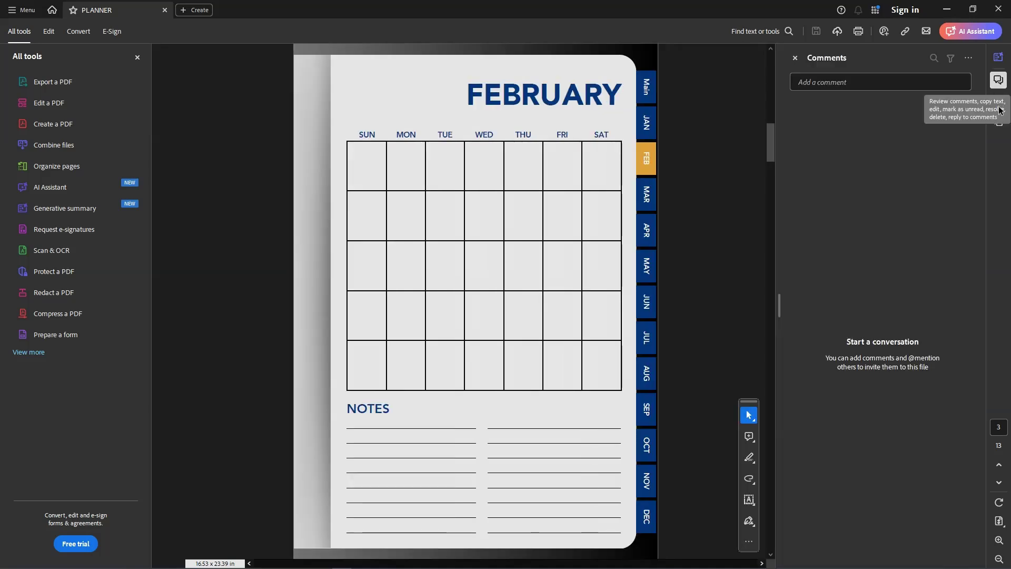
left_click(749, 437)
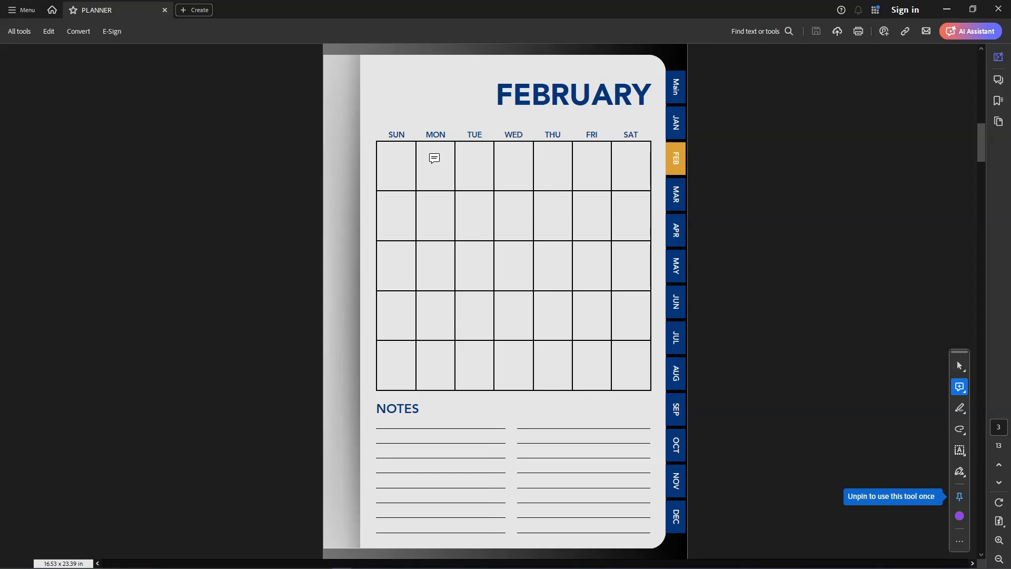
left_click(463, 159)
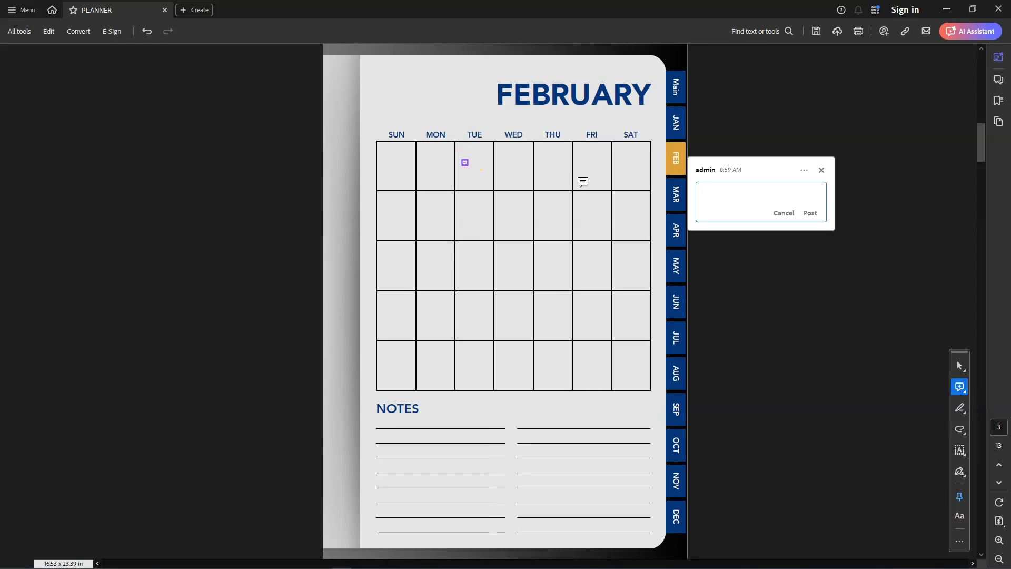
type("THIS IS A NOTE")
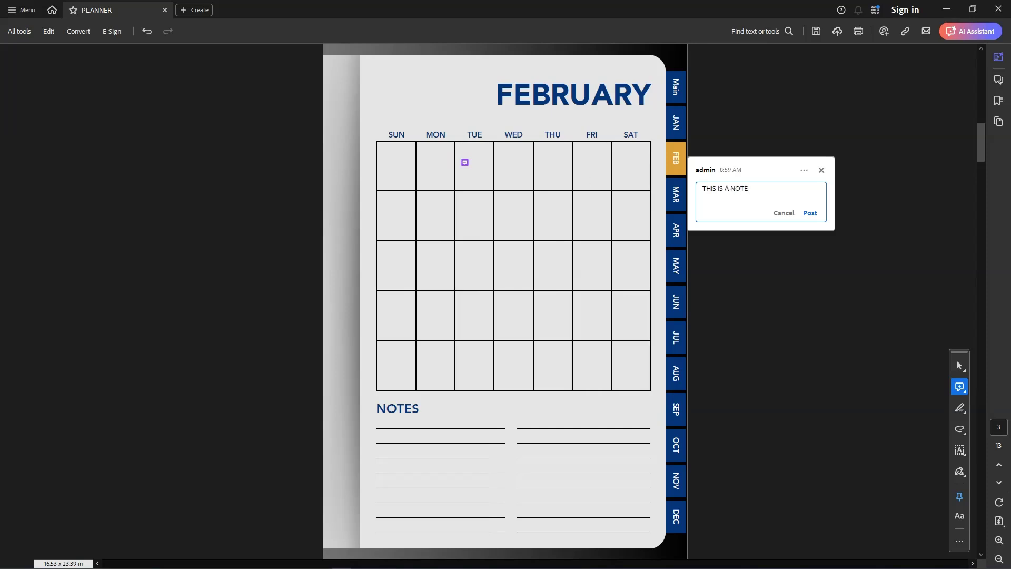
left_click(811, 214)
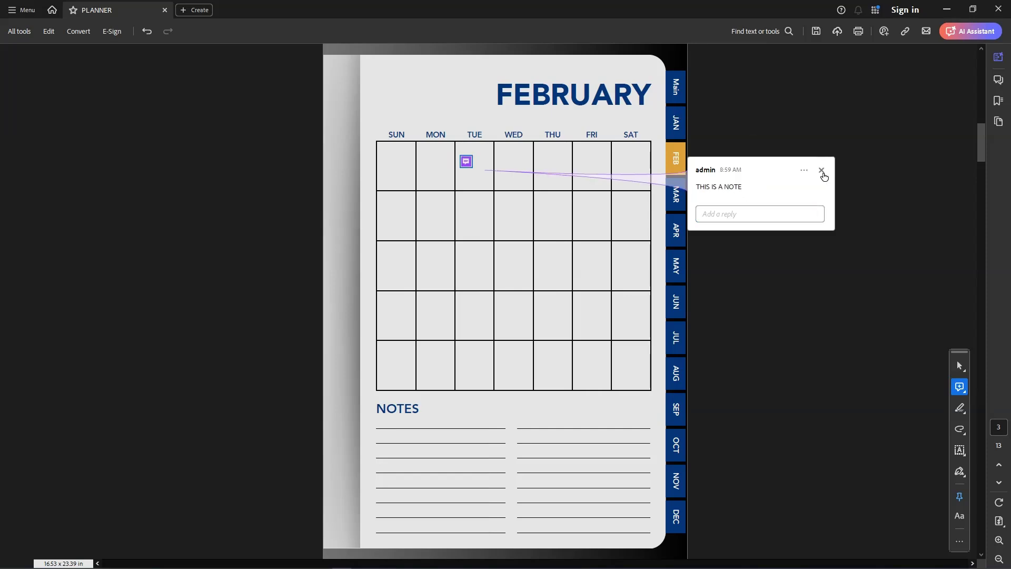
left_click(821, 170)
left_click(905, 236)
Step: Go back to the cover page and follow the FEB tab to check the note on the February calendar
scroll(542, 237, "up", 2)
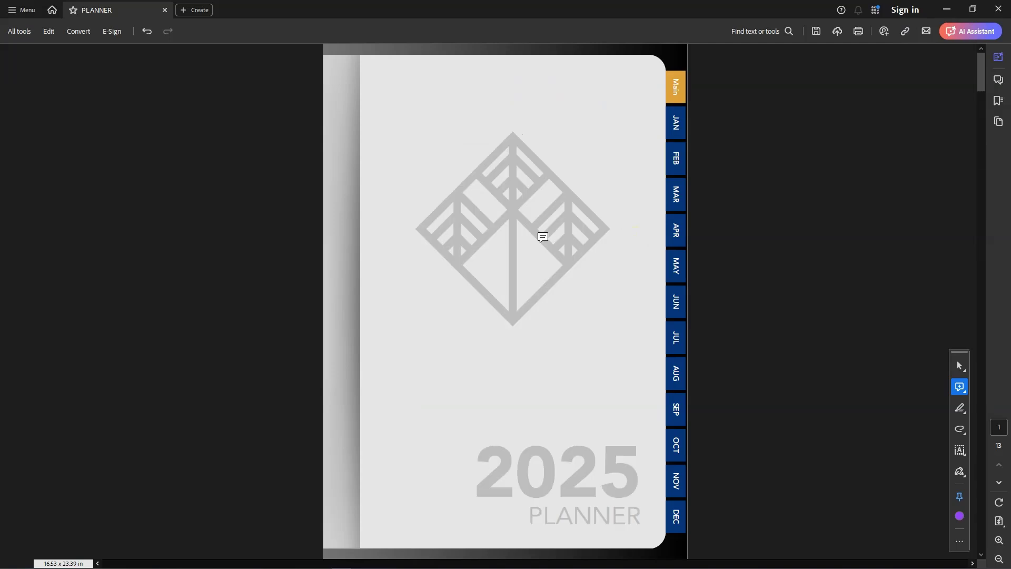
left_click(673, 161)
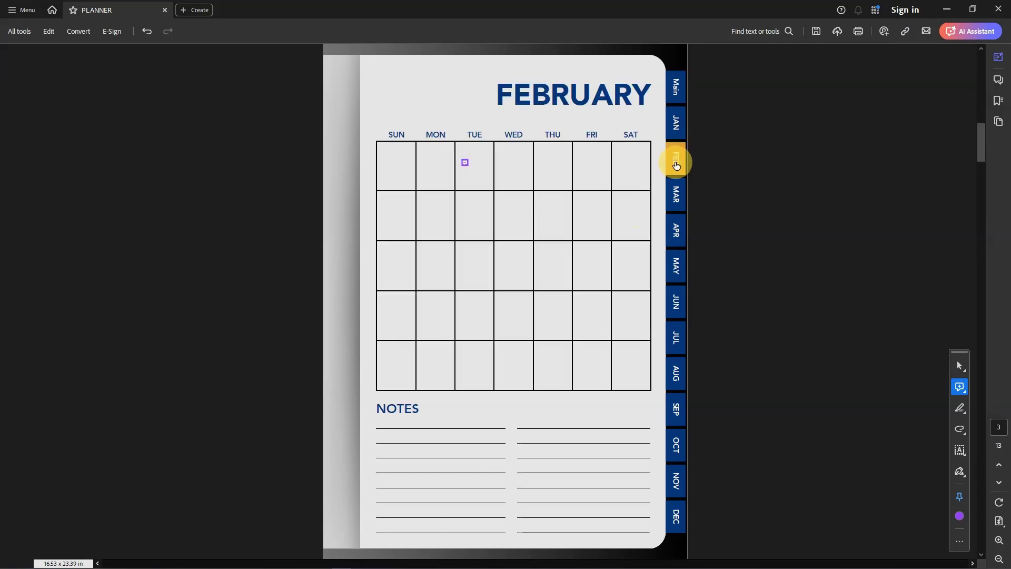
mouse_move(471, 166)
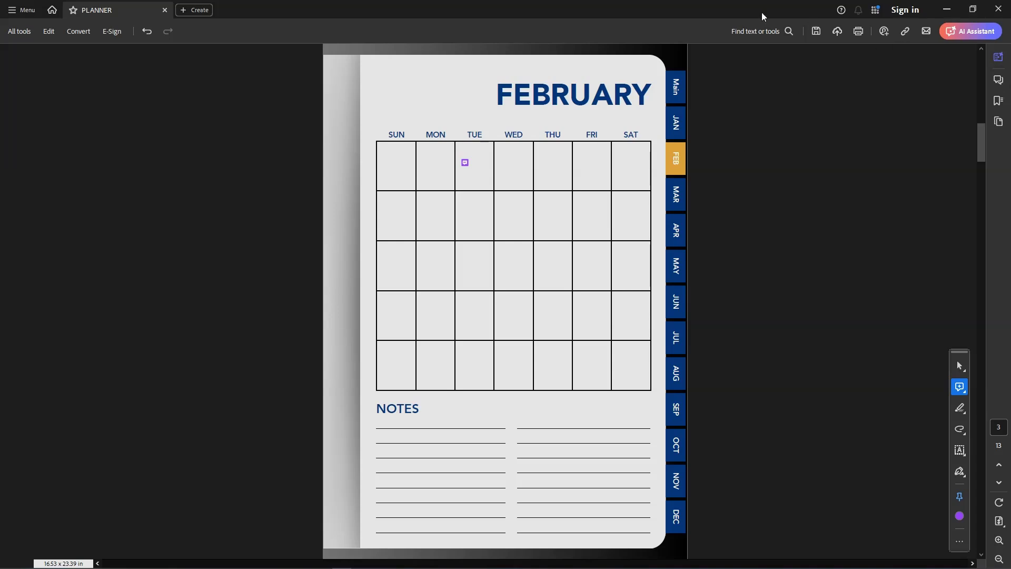
Step: Restore Acrobat to a smaller window, switch to the PLANNER design in Canva and view its January page
left_click(590, 64)
left_click_drag(590, 64, 619, 36)
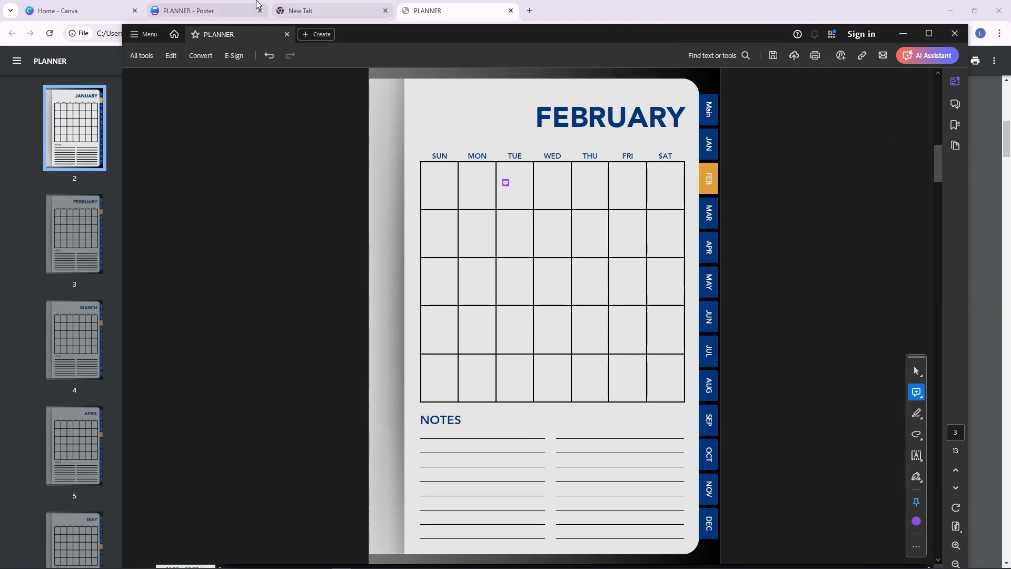
left_click(241, 7)
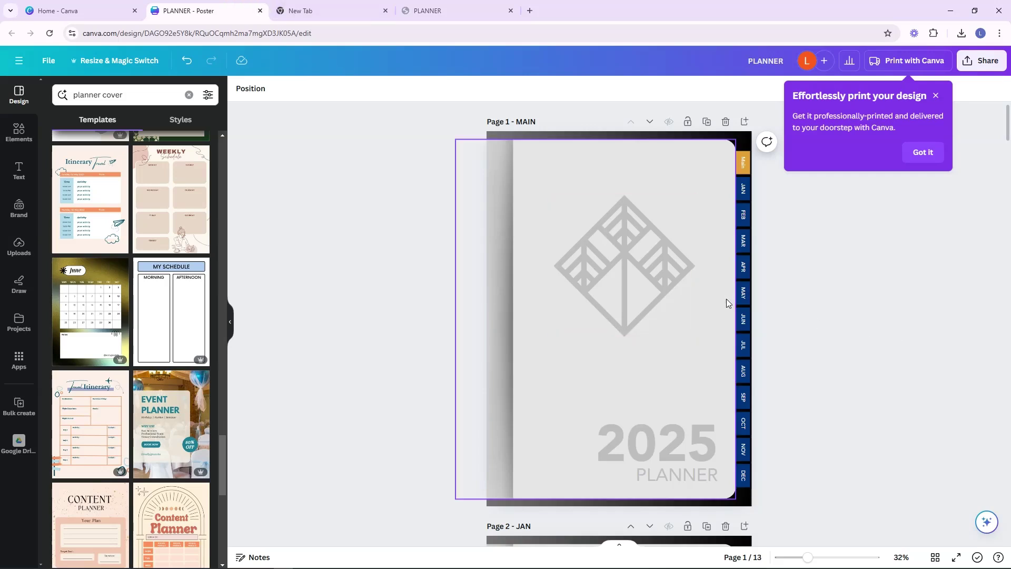
scroll(709, 401, "down", 5)
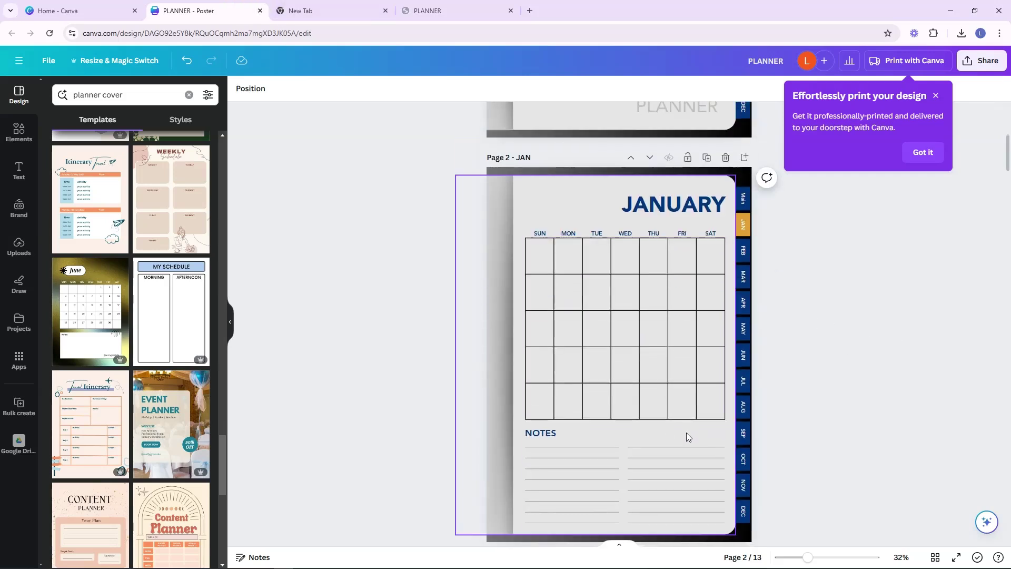